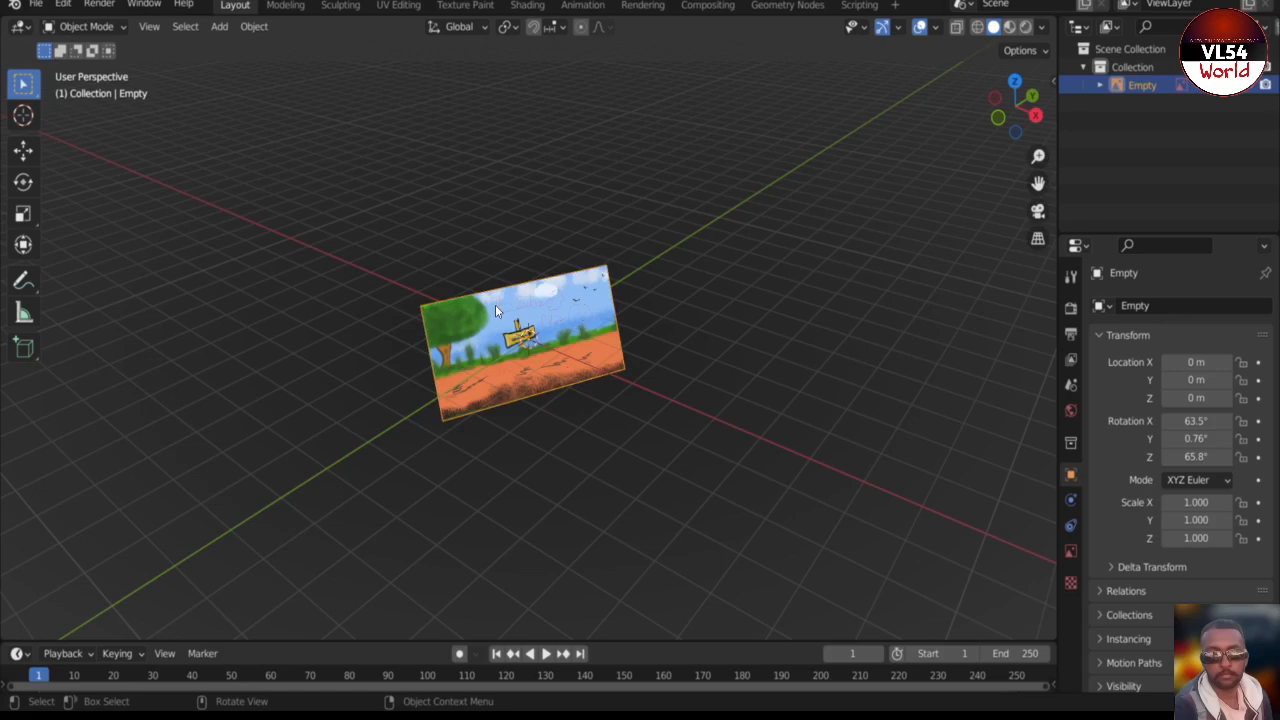
# - Raise the reference image along the Z axis to about 1.98 m above the origin
pyautogui.scroll(6, 495, 310)
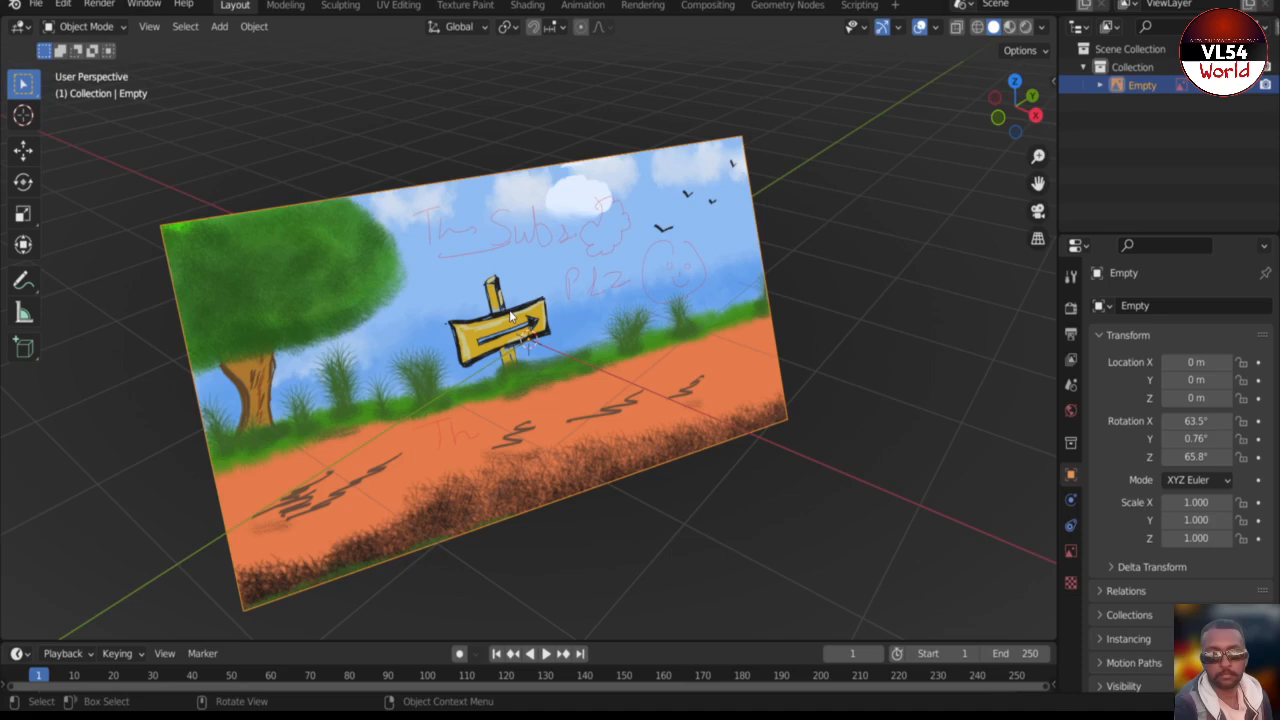
pyautogui.scroll(-3, 542, 421)
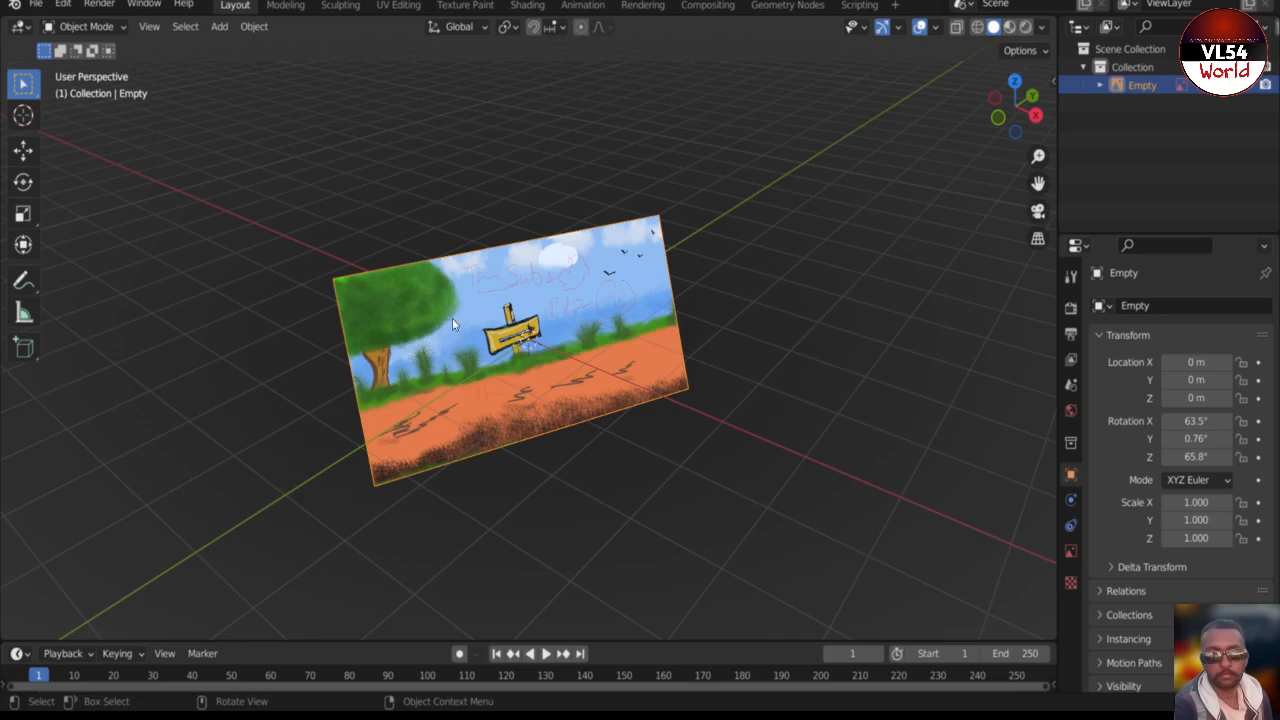
pyautogui.click(23, 155)
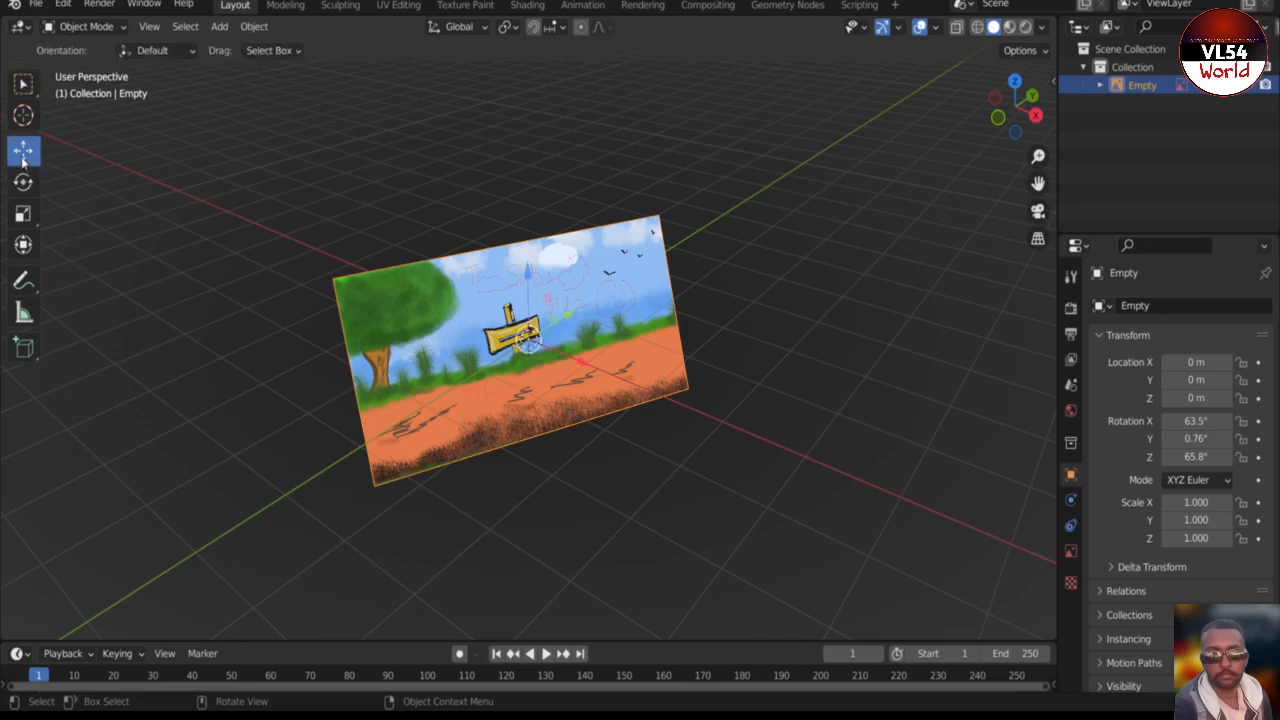
pyautogui.moveTo(530, 271); pyautogui.dragTo(572, 120)
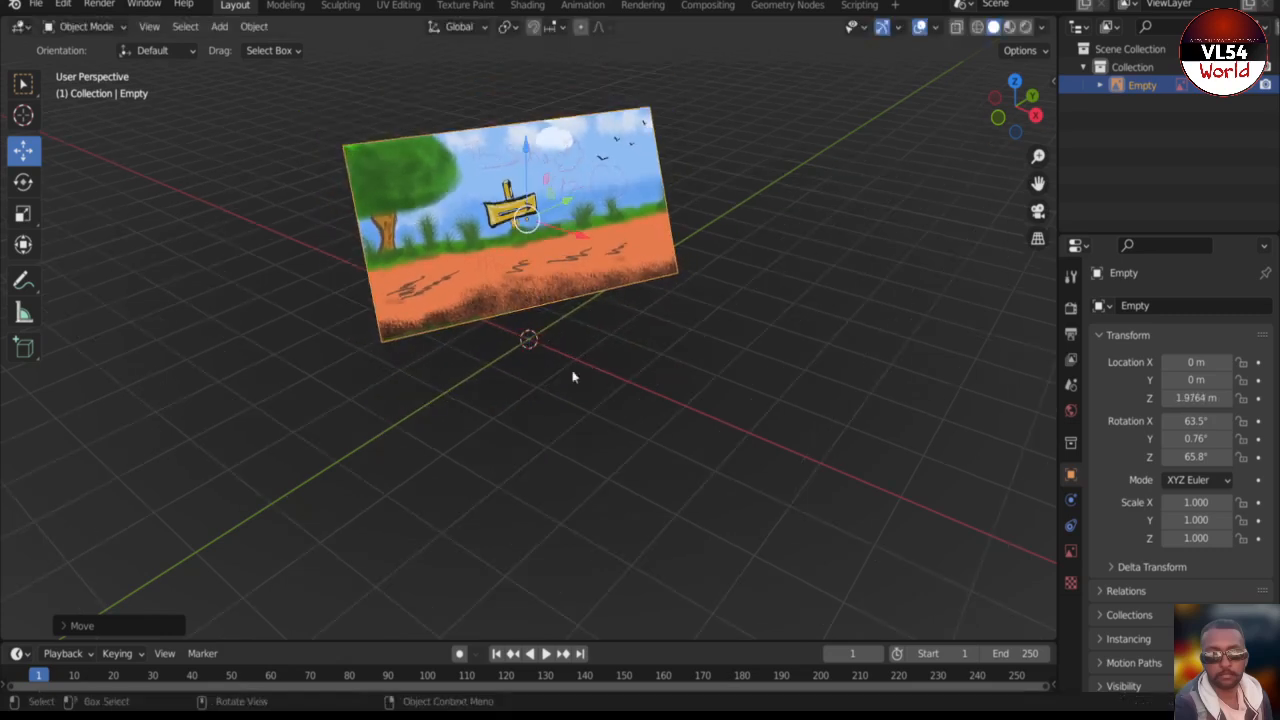
# - Rotate the reference image around the Z axis to about 355° so it faces the front view
pyautogui.press('KP_1')
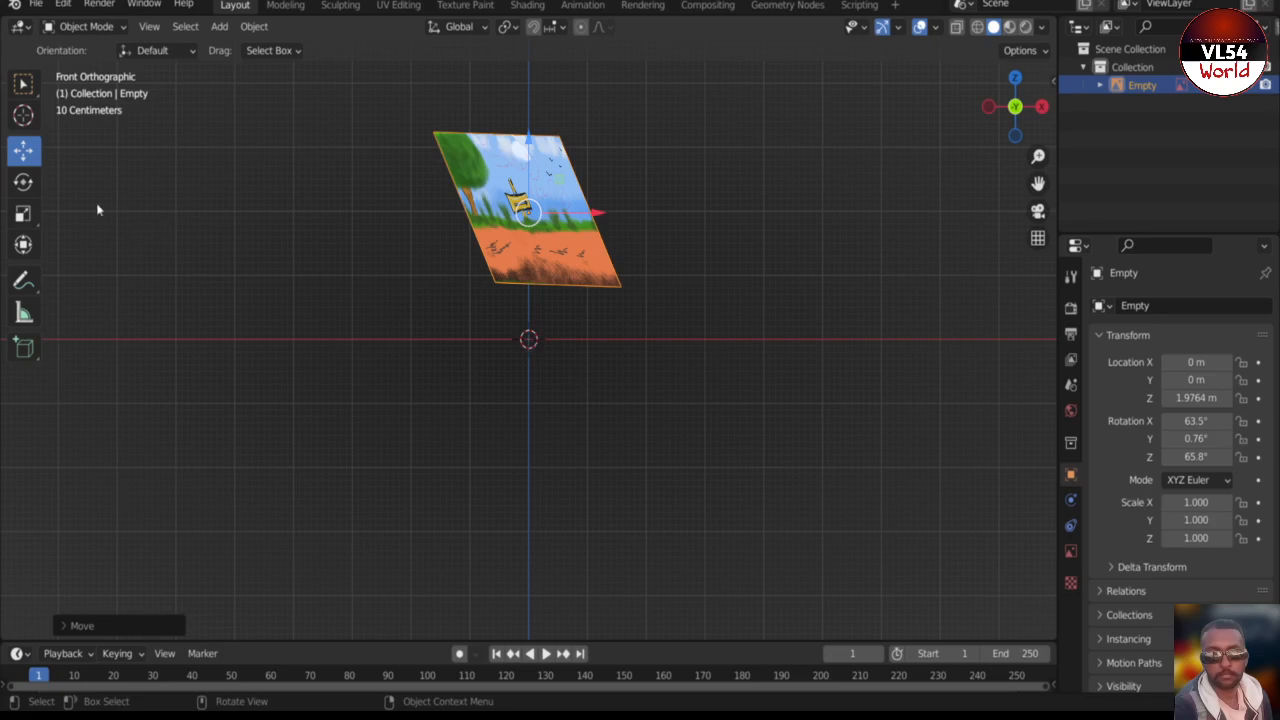
pyautogui.click(23, 182)
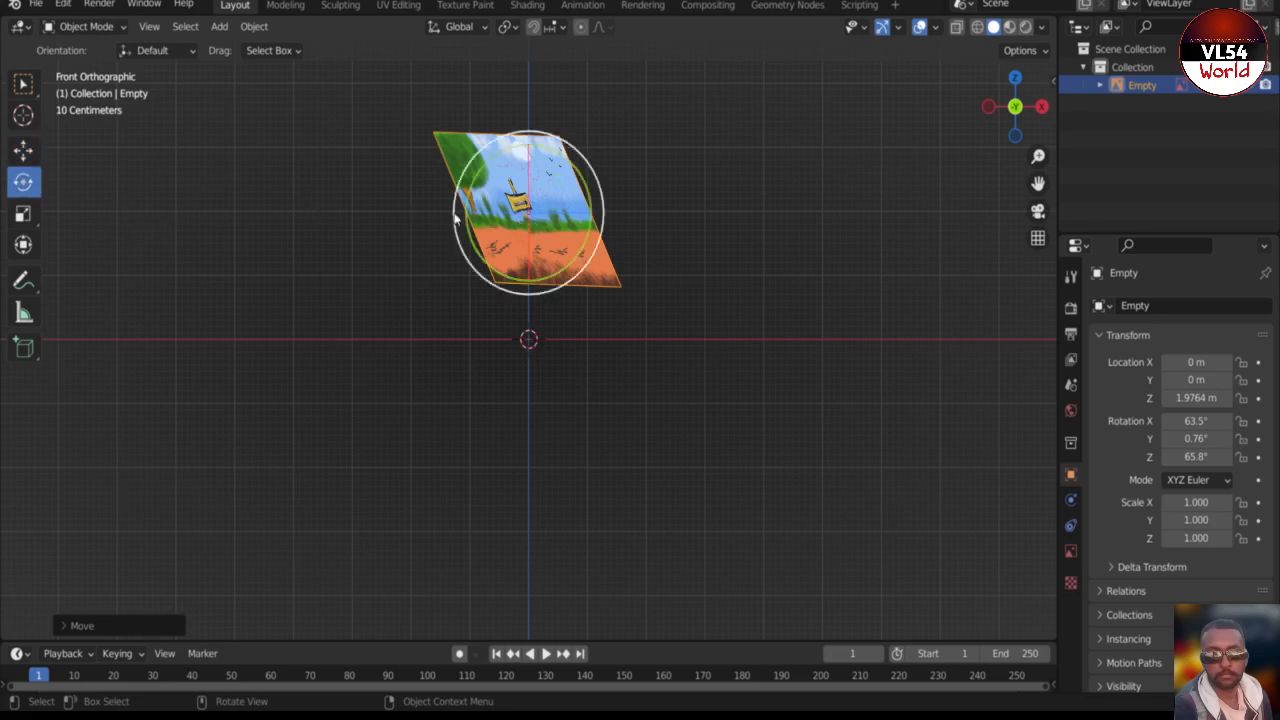
pyautogui.moveTo(483, 220); pyautogui.dragTo(500, 303)
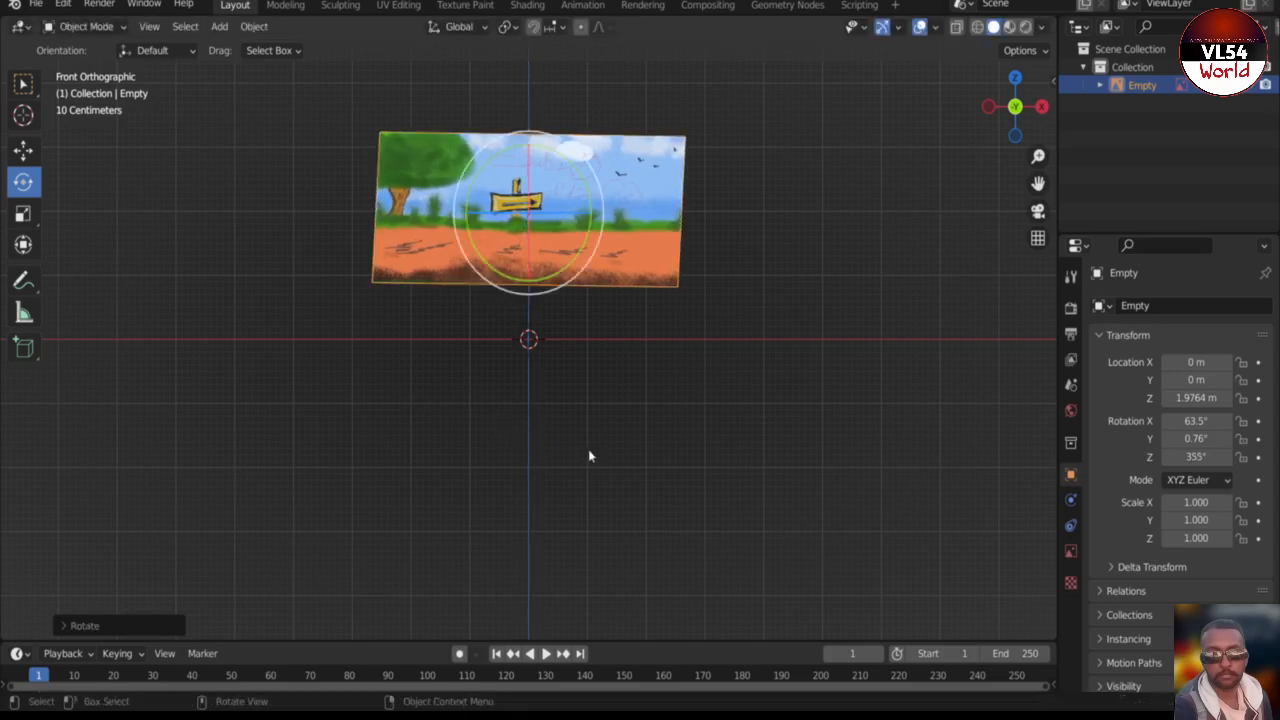
pyautogui.press('KP_5')
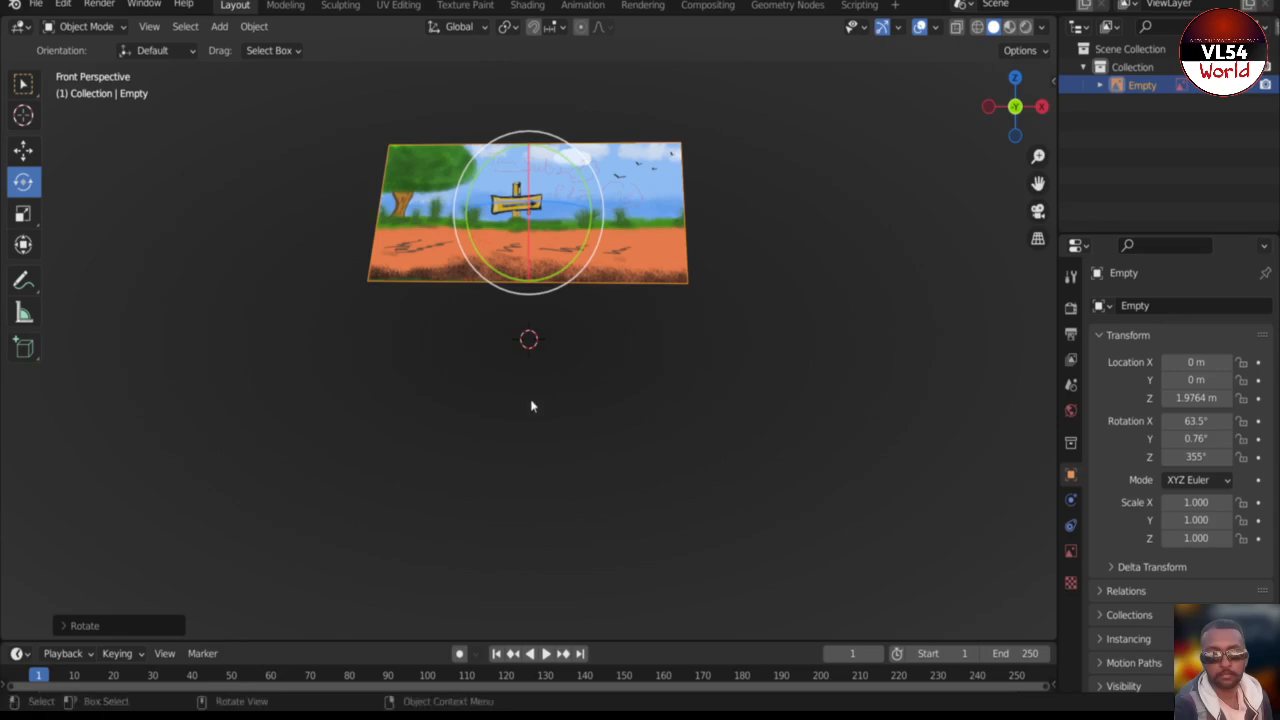
# - Tilt the reference image upright, with its X rotation at about 90°
pyautogui.moveTo(526, 406); pyautogui.dragTo(725, 455, button='middle')
pyautogui.hotkey('ctrl', 'z')
pyautogui.hotkey('ctrl', 'z')
pyautogui.hotkey('ctrl', 'shift', 'z')
pyautogui.hotkey('ctrl', 'shift', 'z')
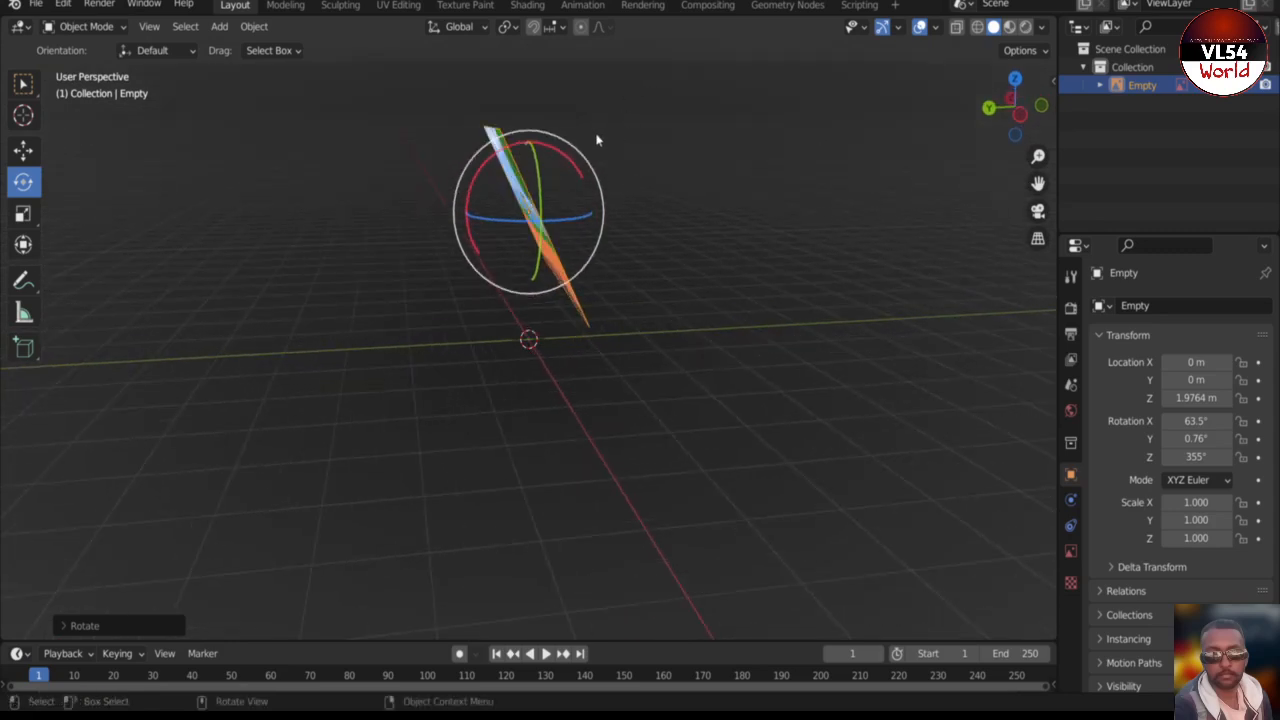
pyautogui.moveTo(491, 136); pyautogui.dragTo(556, 128)
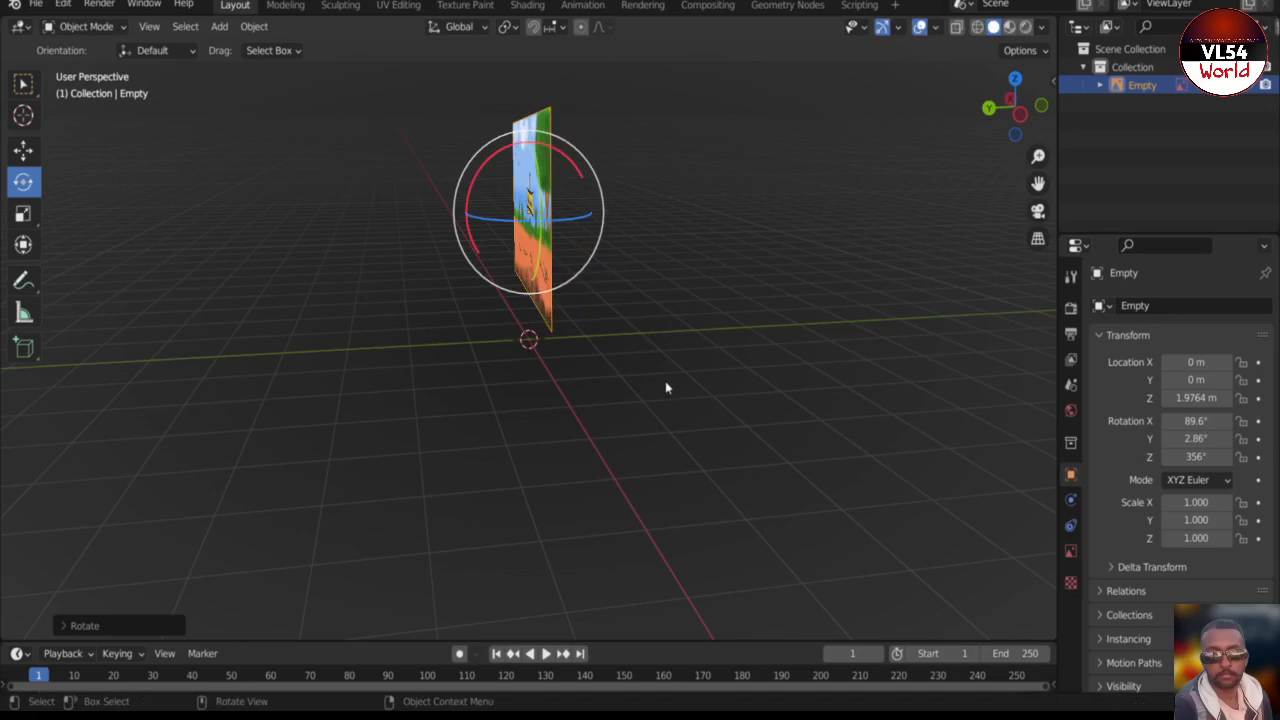
# - Level the reference image in front view with a Y rotation of about 0.16°, and deselect it
pyautogui.moveTo(665, 381); pyautogui.dragTo(492, 378, button='middle')
pyautogui.moveTo(530, 153); pyautogui.dragTo(545, 148)
pyautogui.press('KP_2')
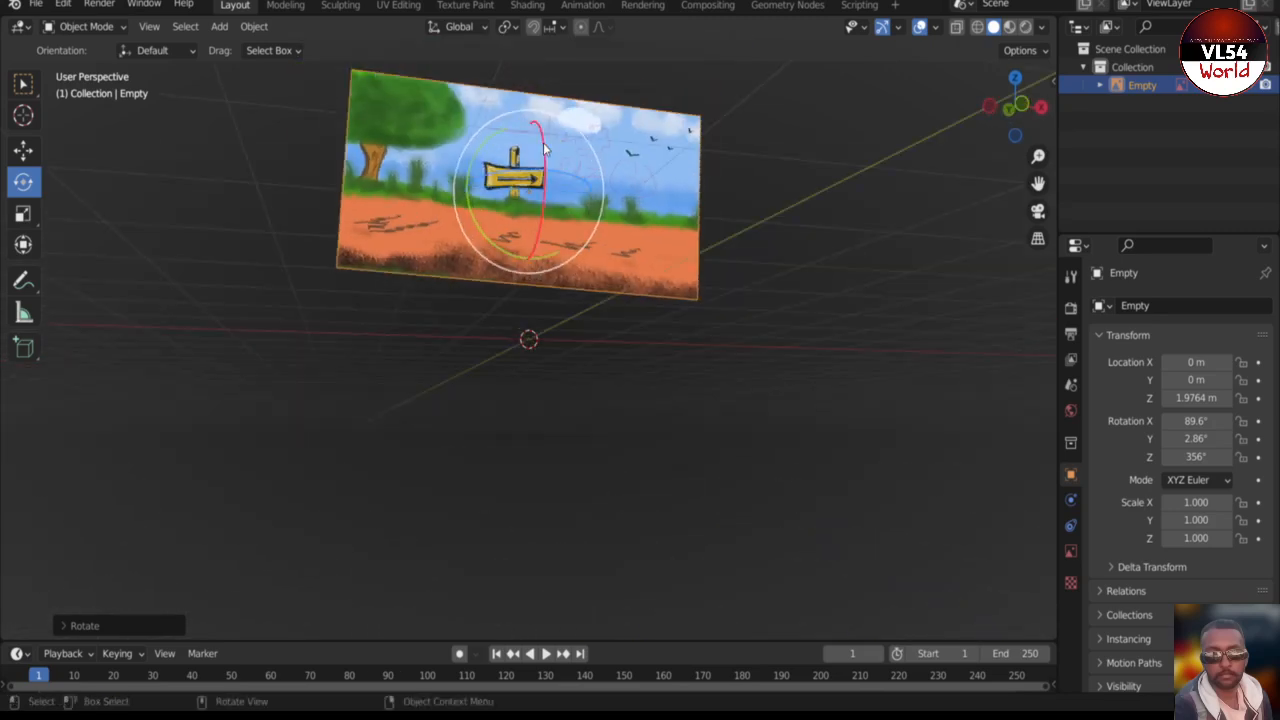
pyautogui.press('KP_1')
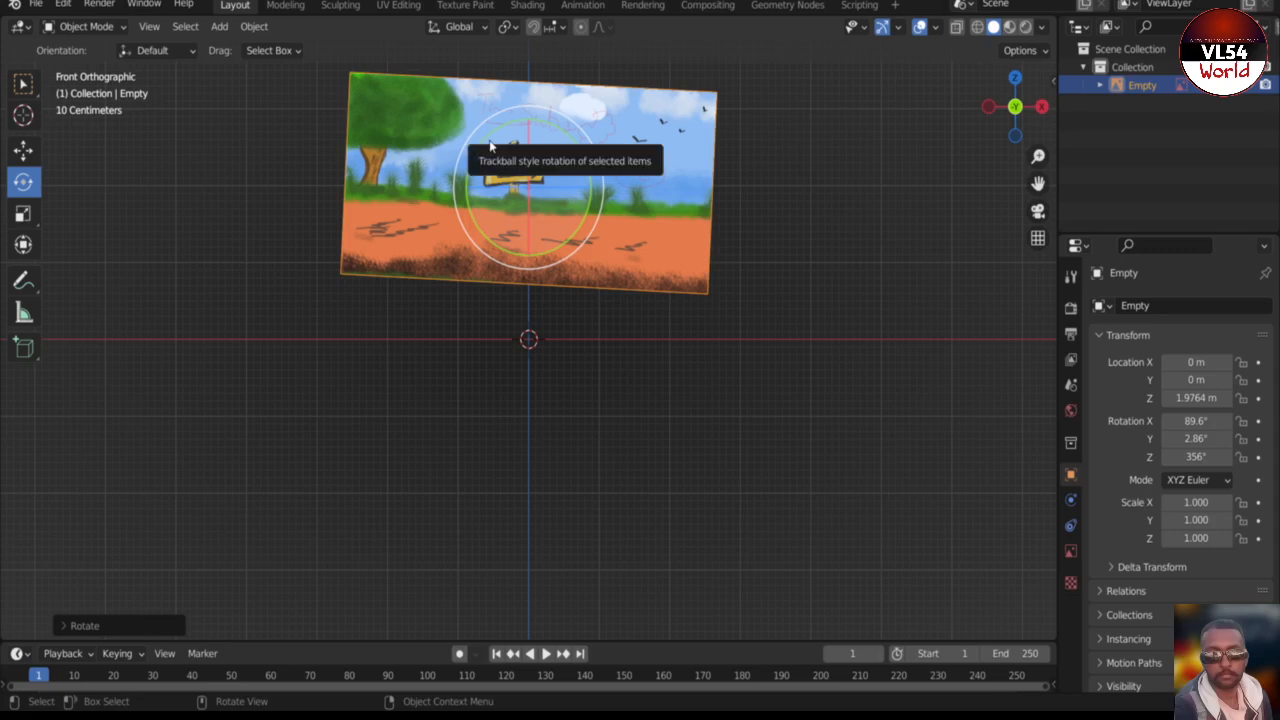
pyautogui.moveTo(545, 146); pyautogui.dragTo(473, 132)
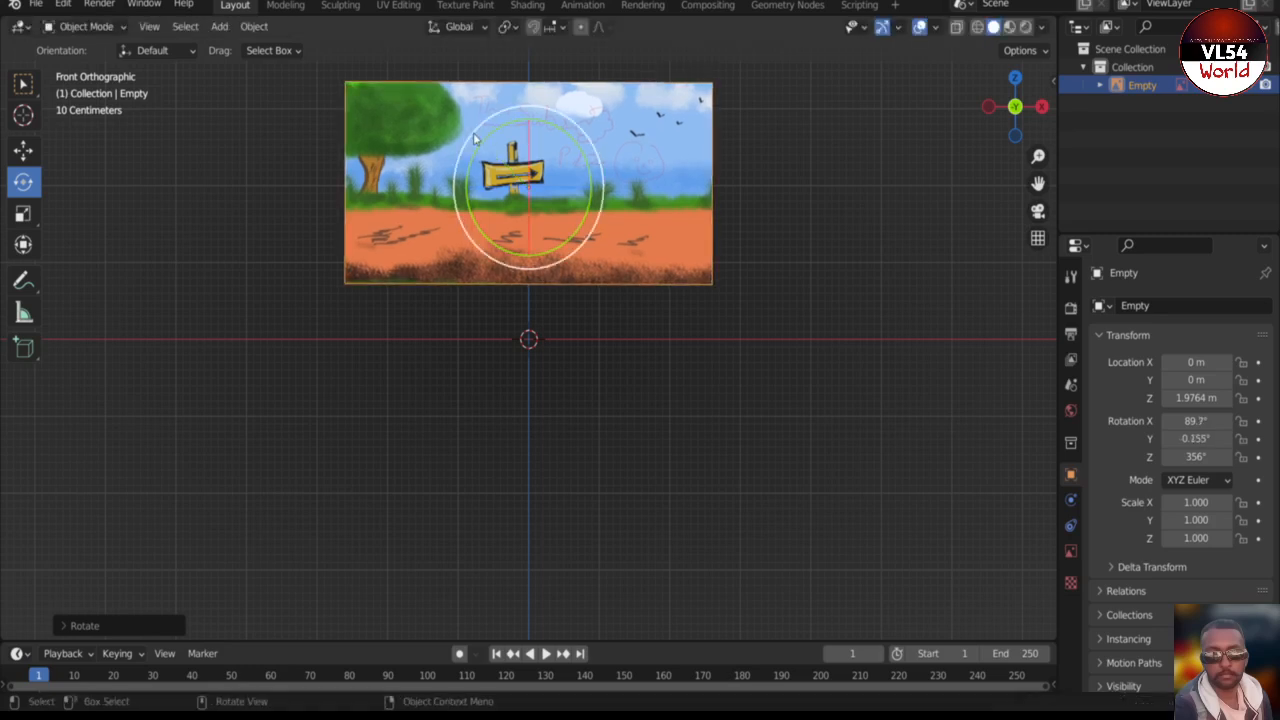
pyautogui.click(670, 425)
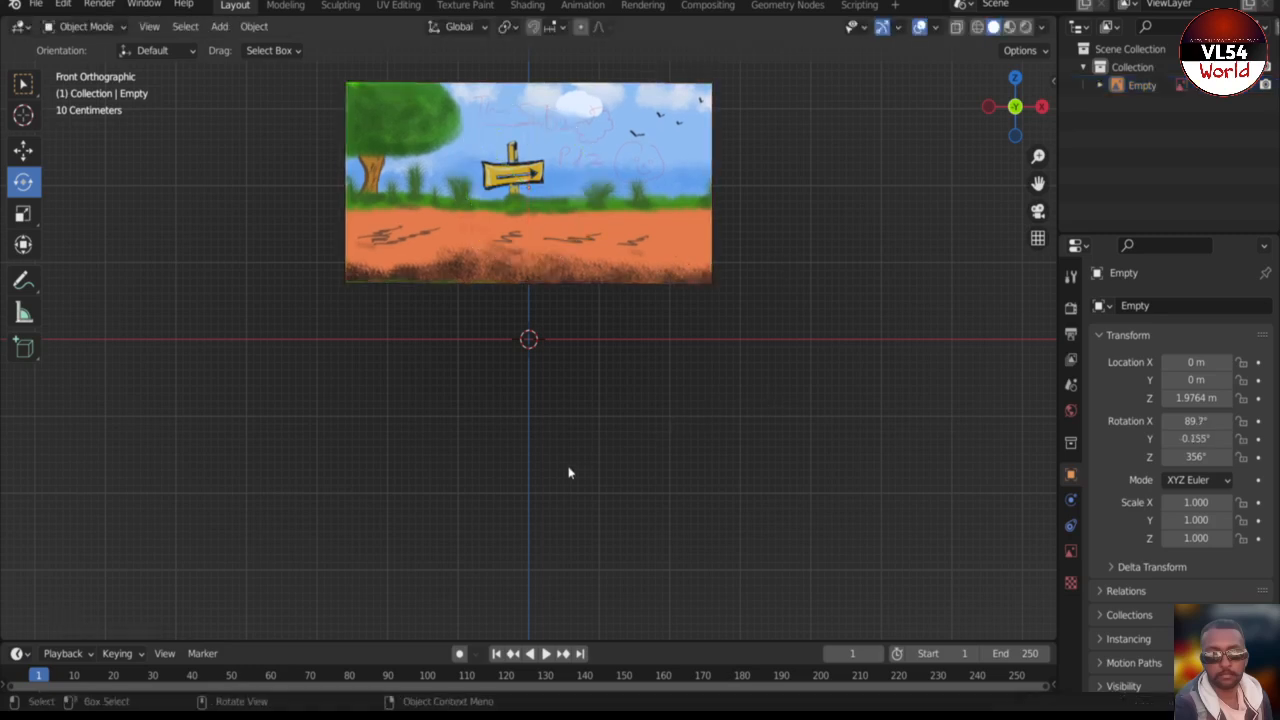
pyautogui.moveTo(569, 471)
pyautogui.mouseDown(button='middle')
pyautogui.moveTo(563, 449)
pyautogui.moveTo(620, 491)
pyautogui.moveTo(717, 520)
pyautogui.moveTo(774, 520)
pyautogui.moveTo(460, 463)
pyautogui.moveTo(414, 534)
pyautogui.moveTo(391, 529)
pyautogui.moveTo(481, 510)
pyautogui.moveTo(620, 531)
pyautogui.moveTo(577, 492)
pyautogui.mouseUp(button='middle')
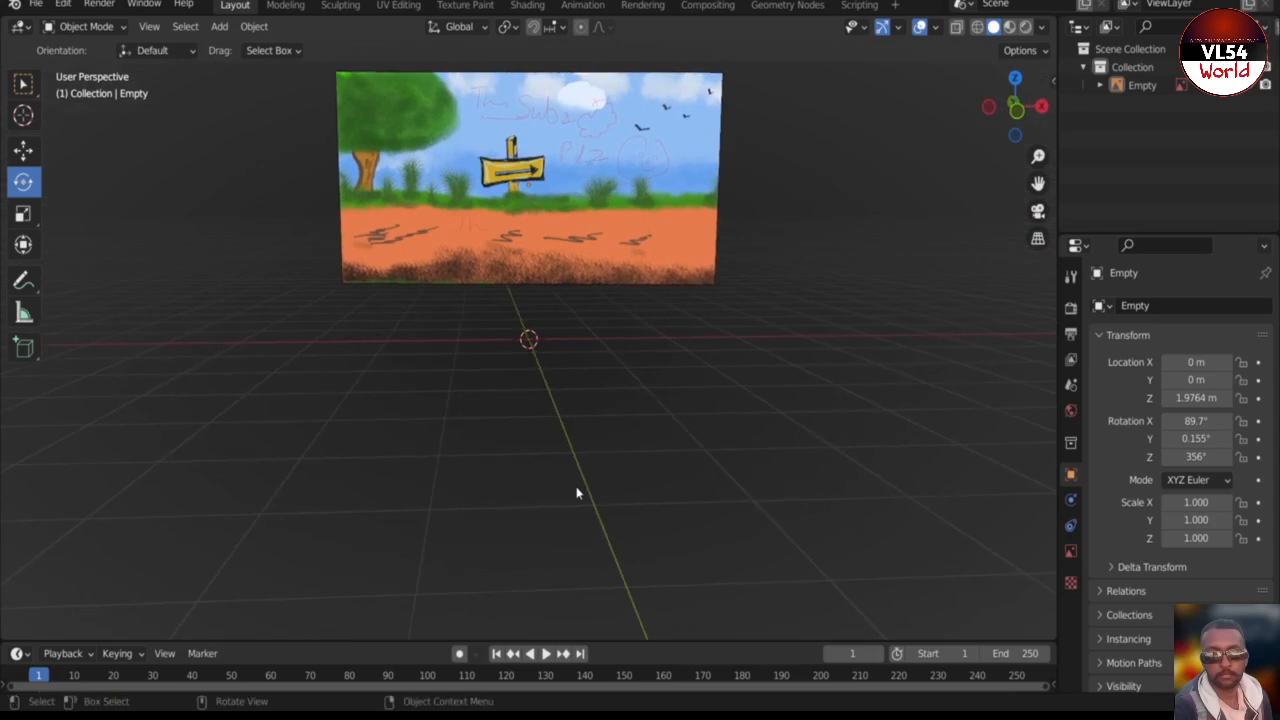
pyautogui.press('KP_1')
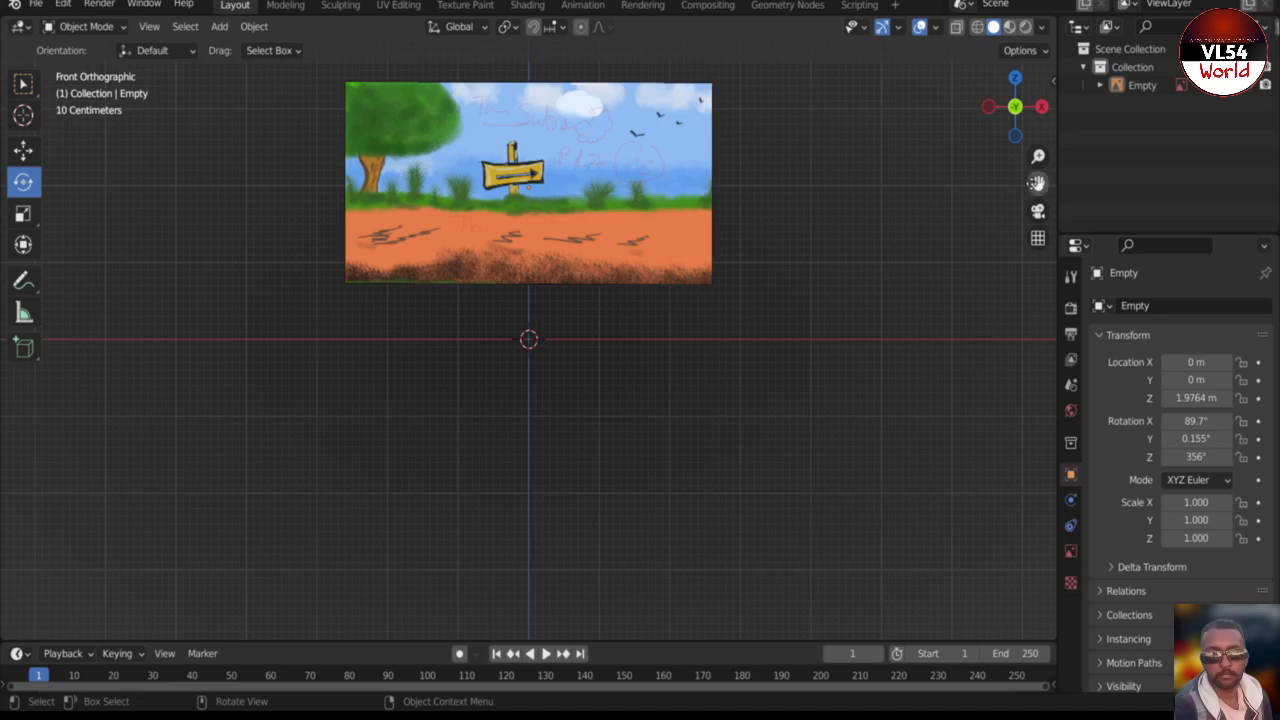
pyautogui.moveTo(1037, 183); pyautogui.dragTo(1026, 247)
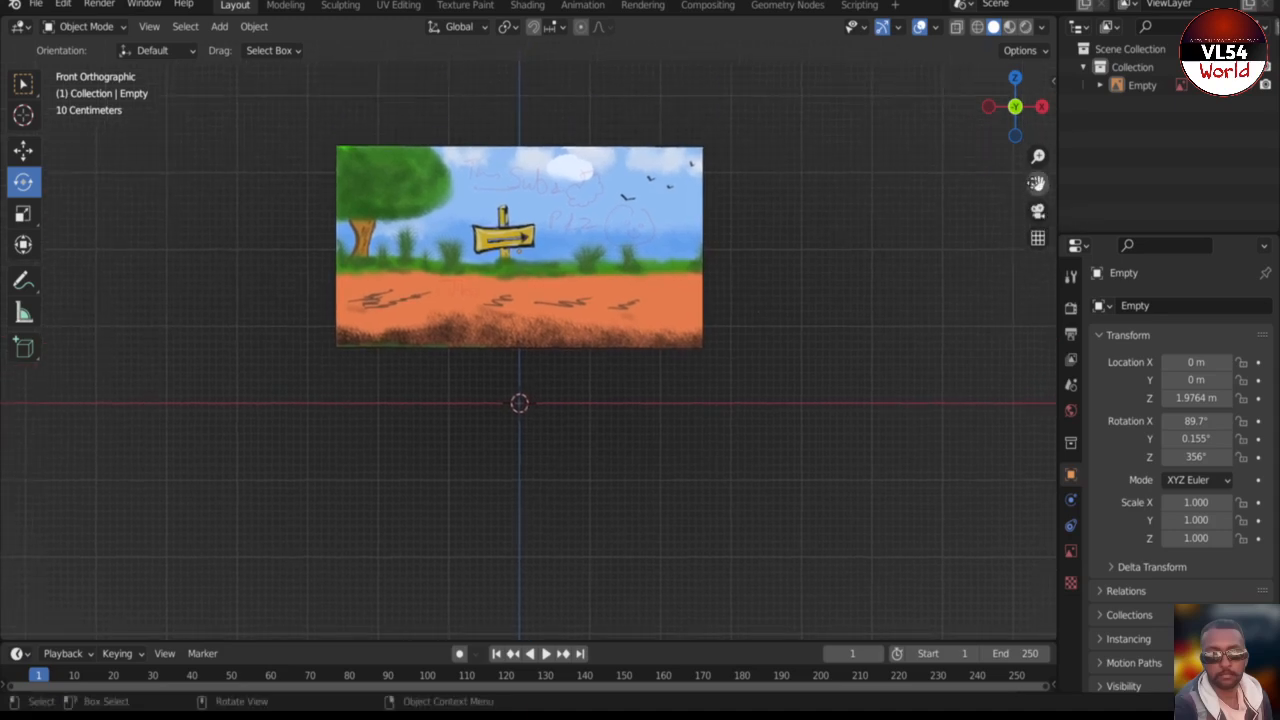
pyautogui.scroll(1, 486, 134)
pyautogui.scroll(1, 488, 133)
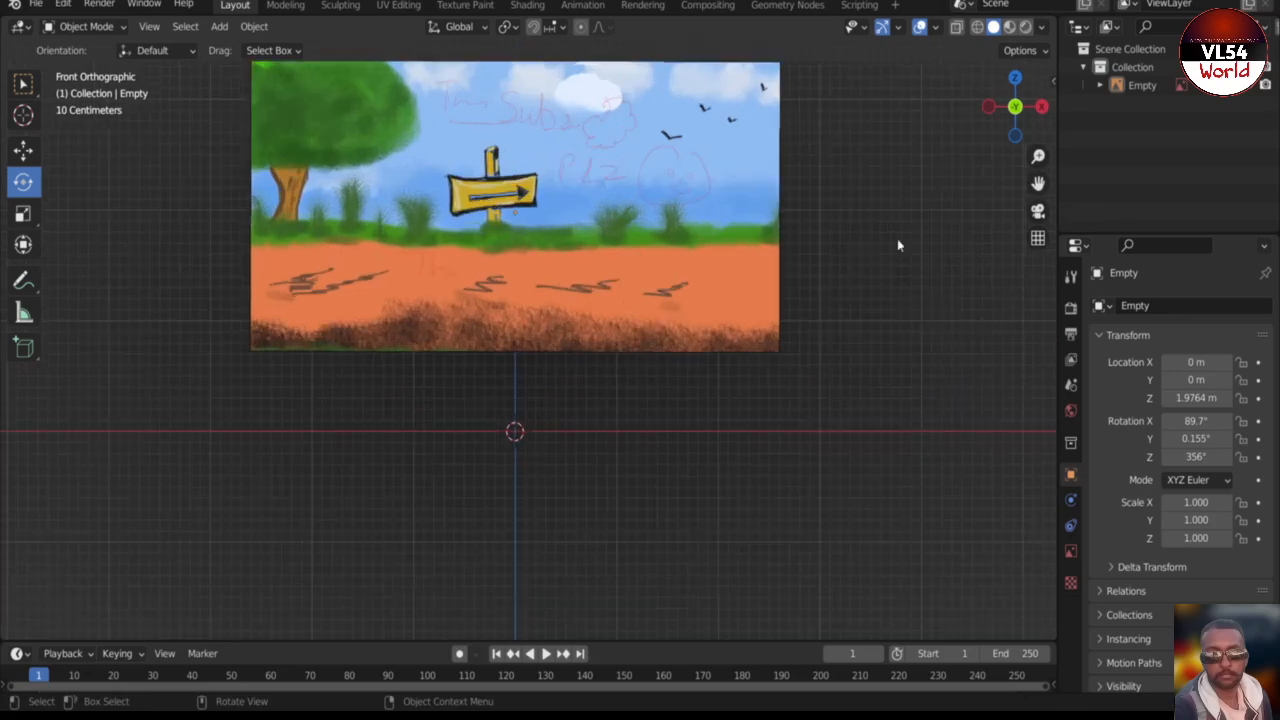
pyautogui.moveTo(1037, 184); pyautogui.dragTo(1041, 234)
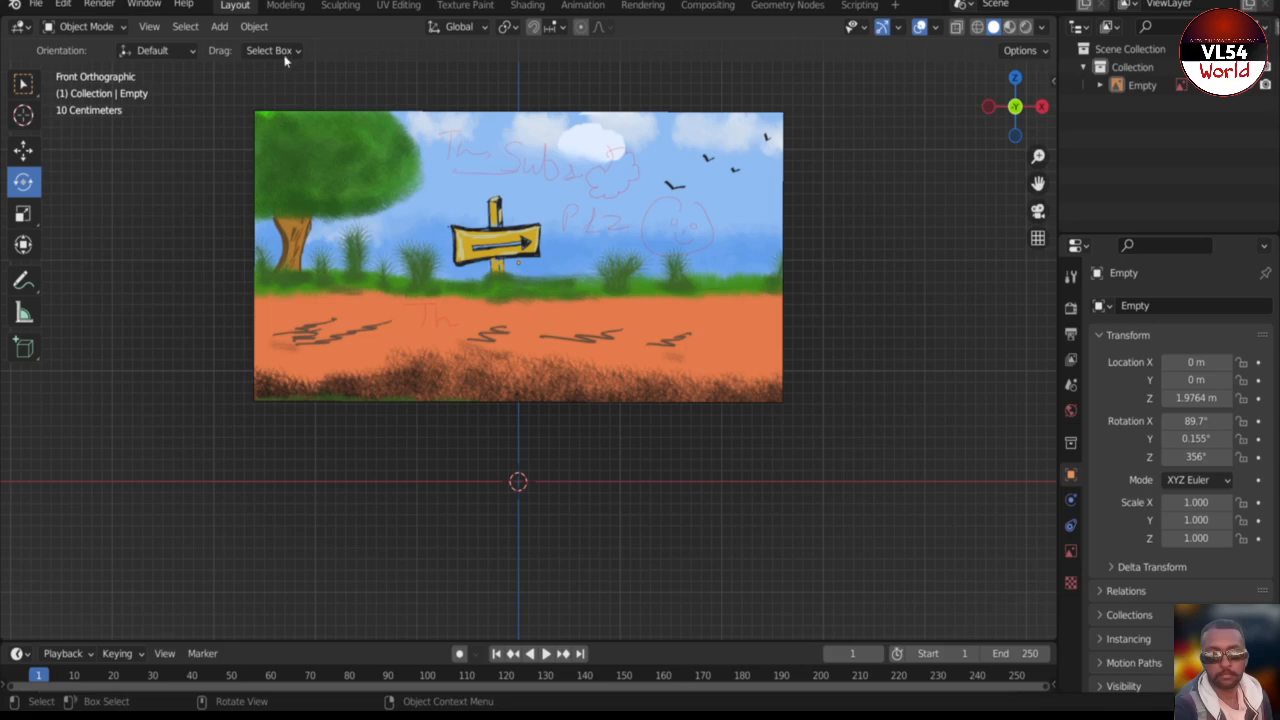
pyautogui.click(220, 26)
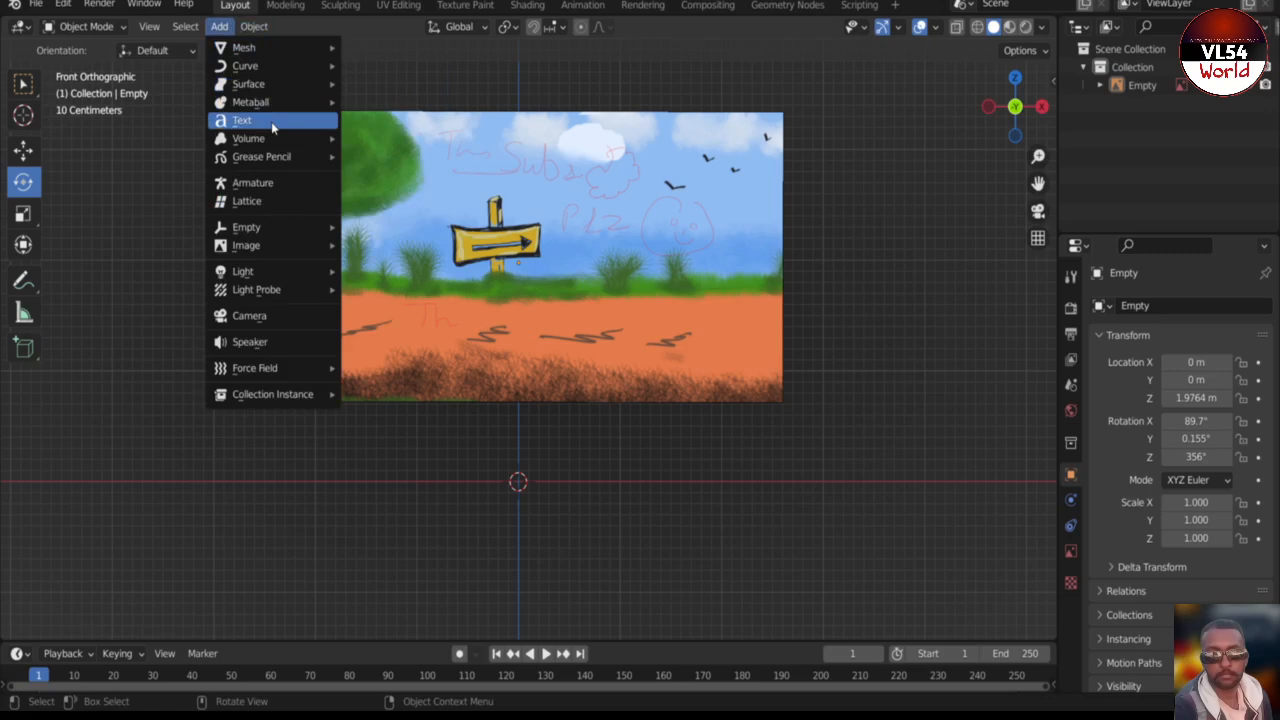
pyautogui.moveTo(285, 245)
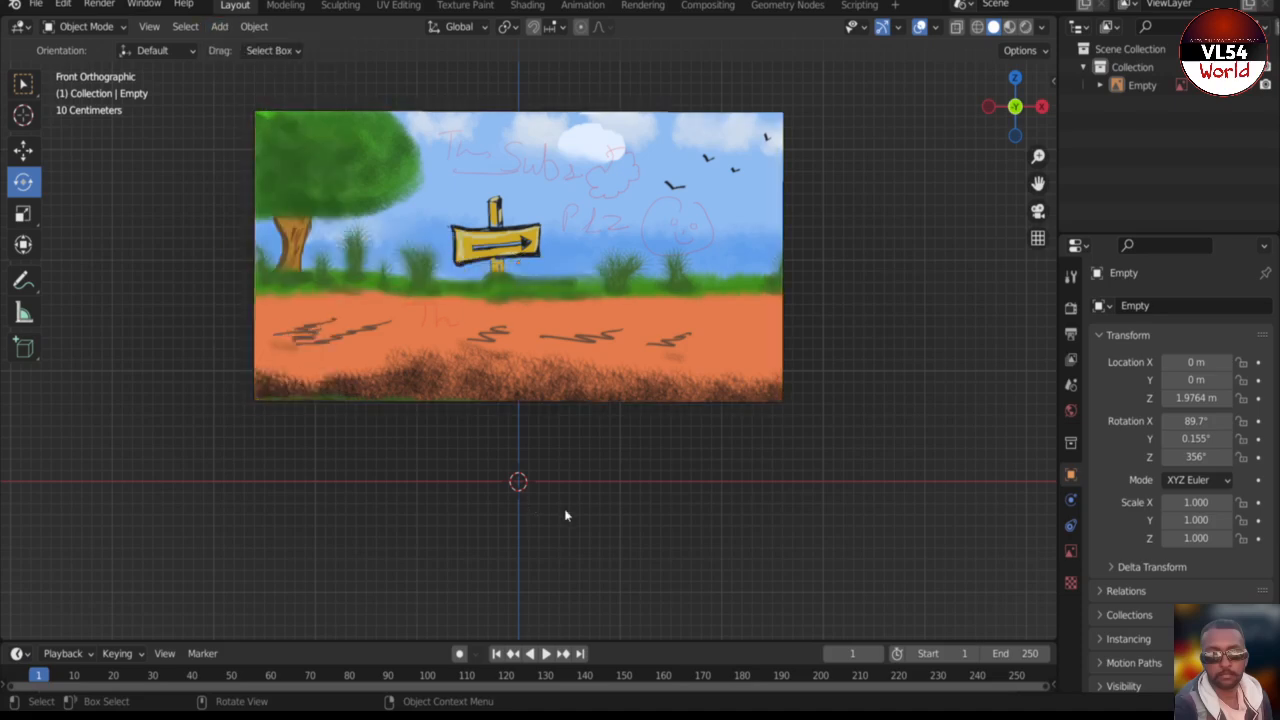
pyautogui.click(425, 330)
pyautogui.scroll(-3, 410, 410)
pyautogui.click(430, 419)
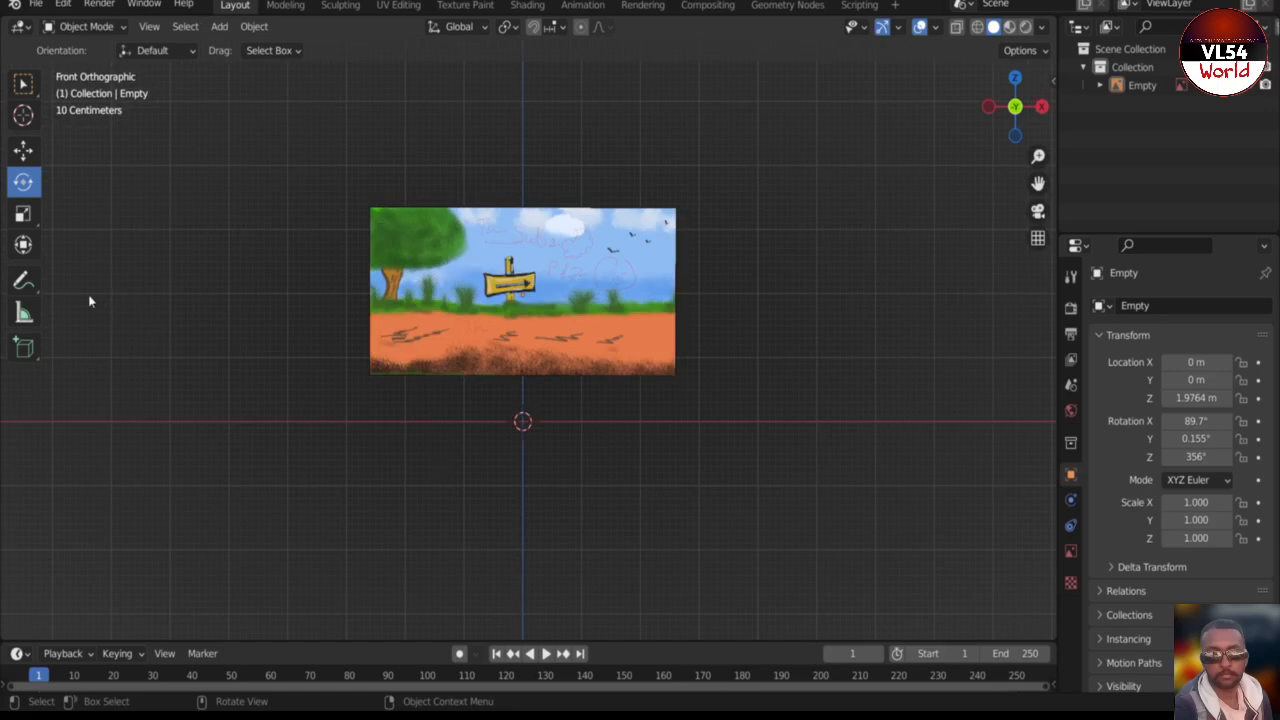
pyautogui.click(23, 281)
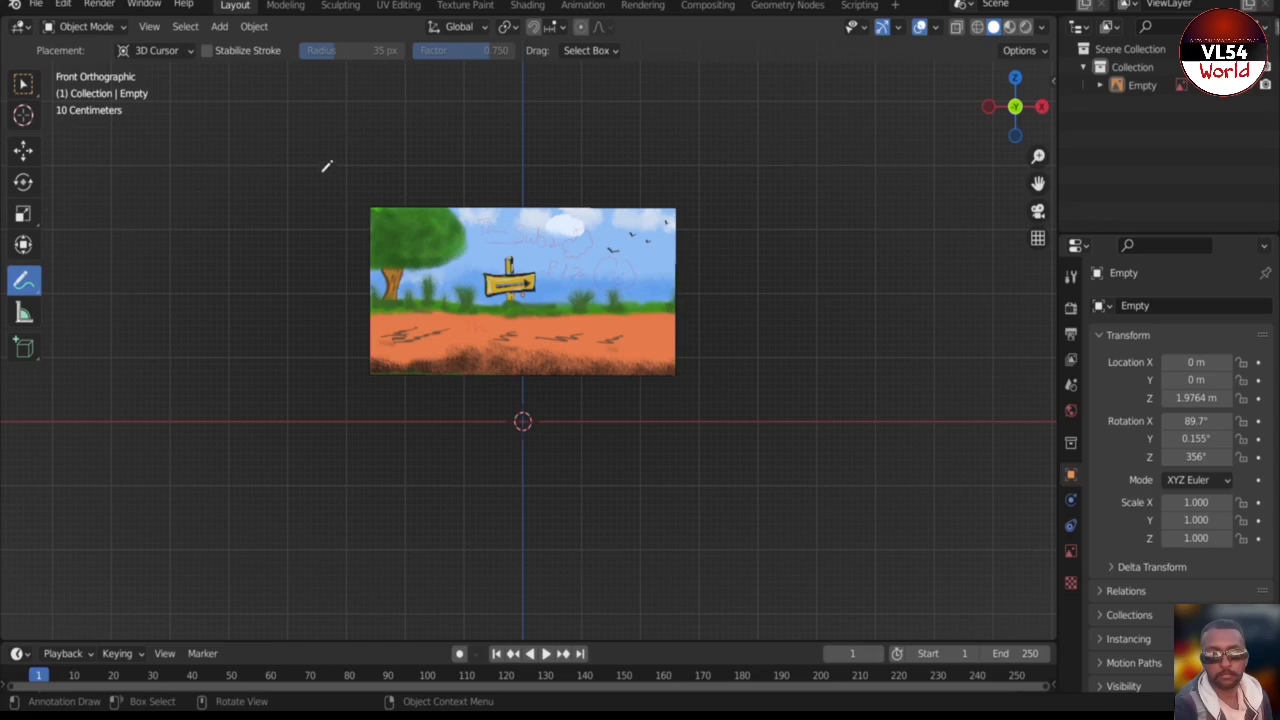
pyautogui.moveTo(322, 171)
pyautogui.mouseDown()
pyautogui.moveTo(352, 163)
pyautogui.moveTo(366, 224)
pyautogui.moveTo(437, 210)
pyautogui.mouseUp()
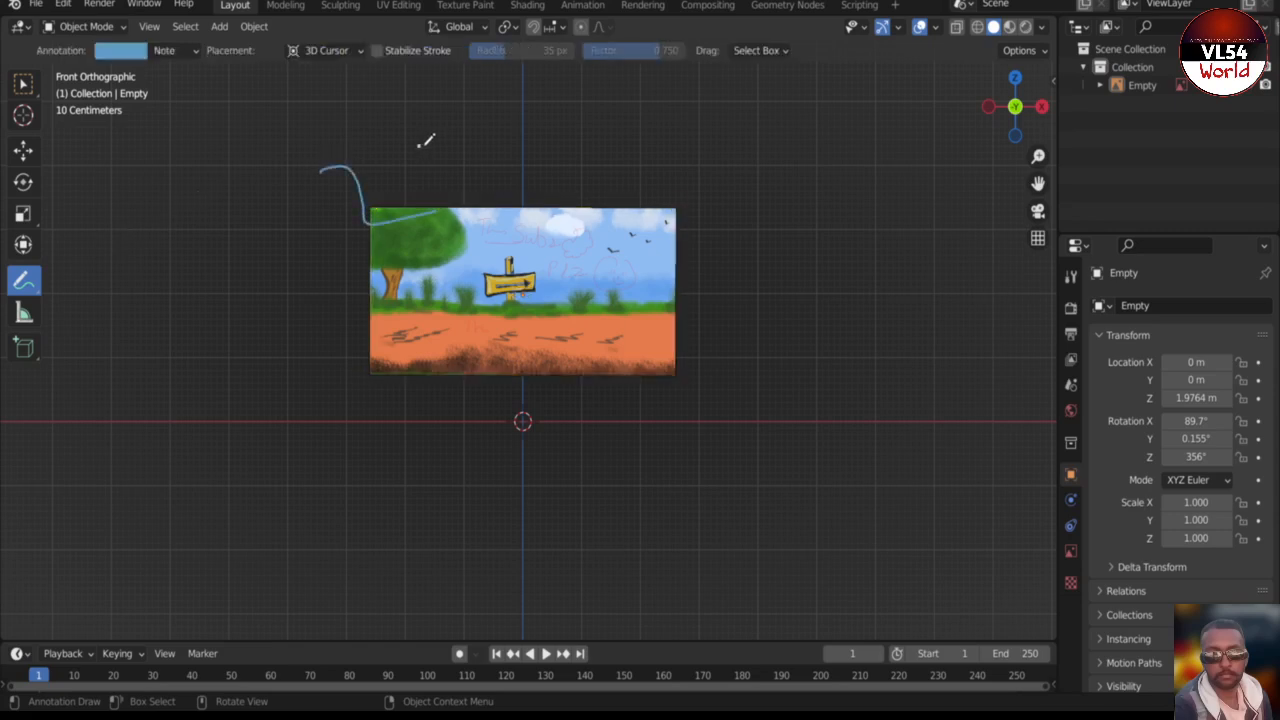
pyautogui.moveTo(419, 146); pyautogui.dragTo(466, 205)
pyautogui.moveTo(444, 143); pyautogui.dragTo(478, 198)
pyautogui.moveTo(788, 306)
pyautogui.mouseDown()
pyautogui.moveTo(828, 322)
pyautogui.moveTo(832, 371)
pyautogui.mouseUp()
pyautogui.moveTo(879, 291); pyautogui.dragTo(938, 338)
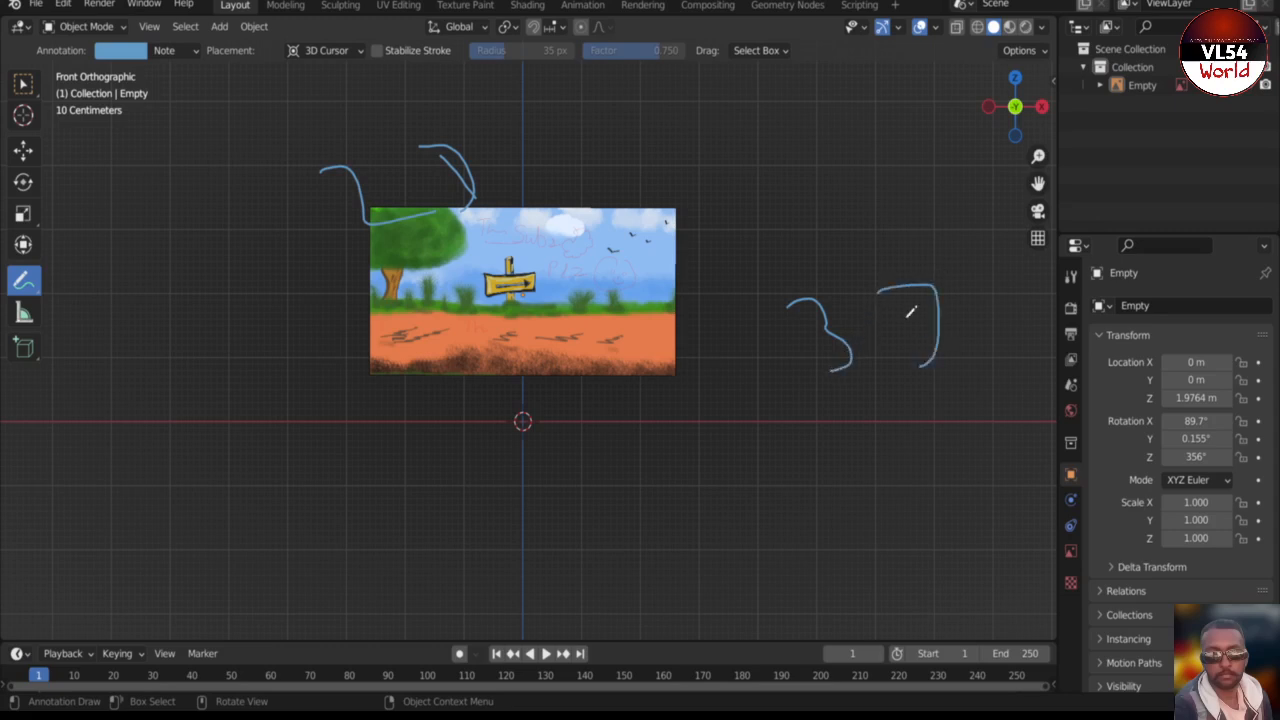
pyautogui.moveTo(893, 296); pyautogui.dragTo(929, 349)
pyautogui.hotkey('ctrl', 'z')
pyautogui.hotkey('ctrl', 'z')
pyautogui.hotkey('ctrl', 'z')
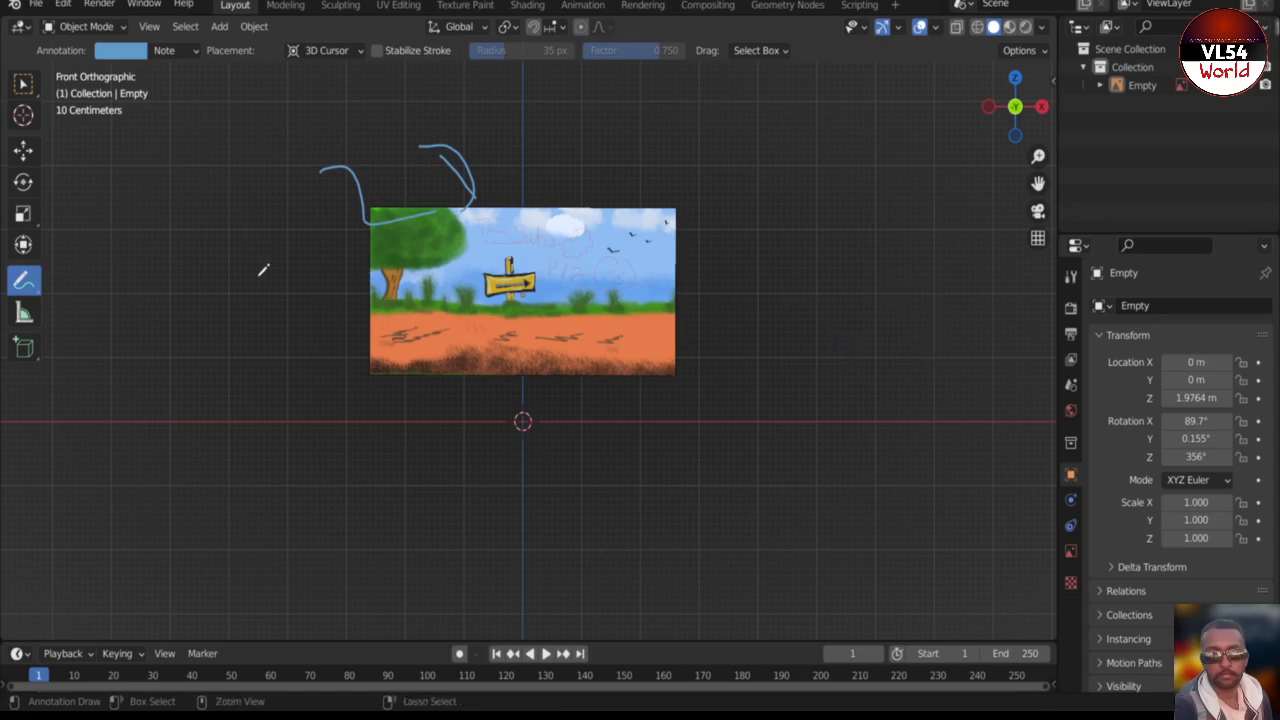
pyautogui.hotkey('ctrl', 'z')
pyautogui.hotkey('ctrl', 'z')
pyautogui.hotkey('ctrl', 'z')
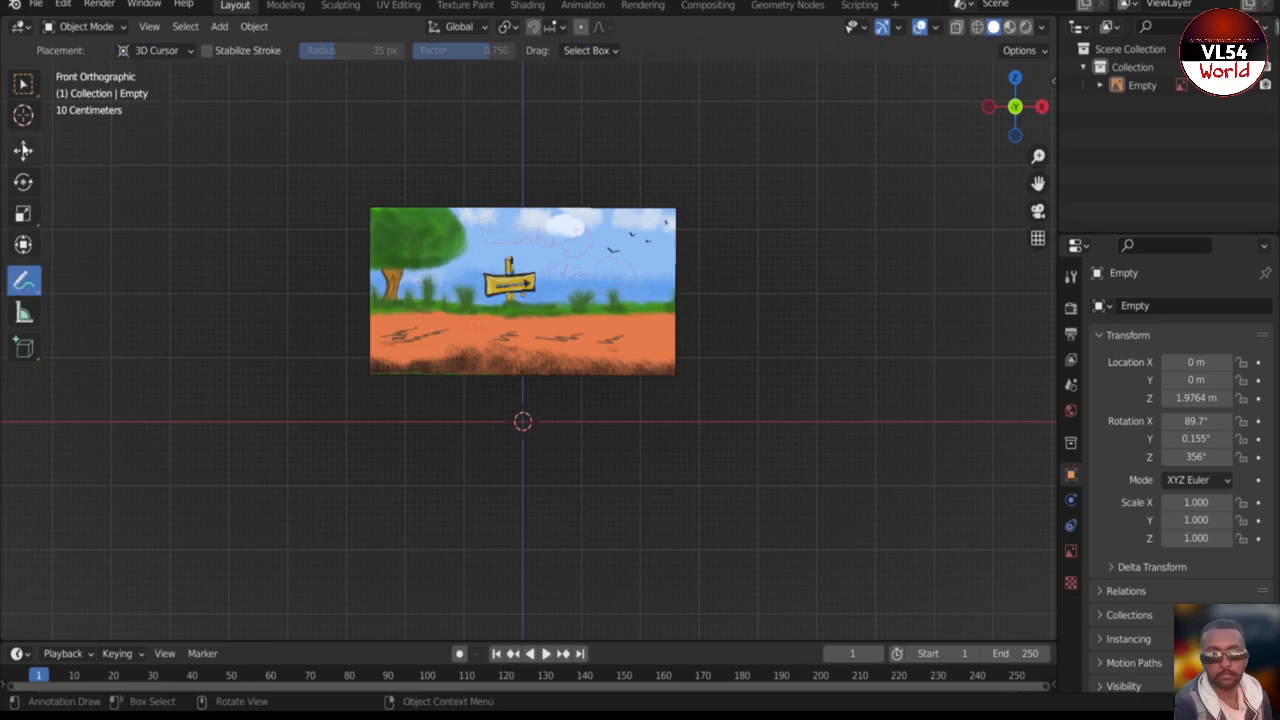
# - Add a plane mesh at the world origin, beneath the reference image
pyautogui.click(25, 87)
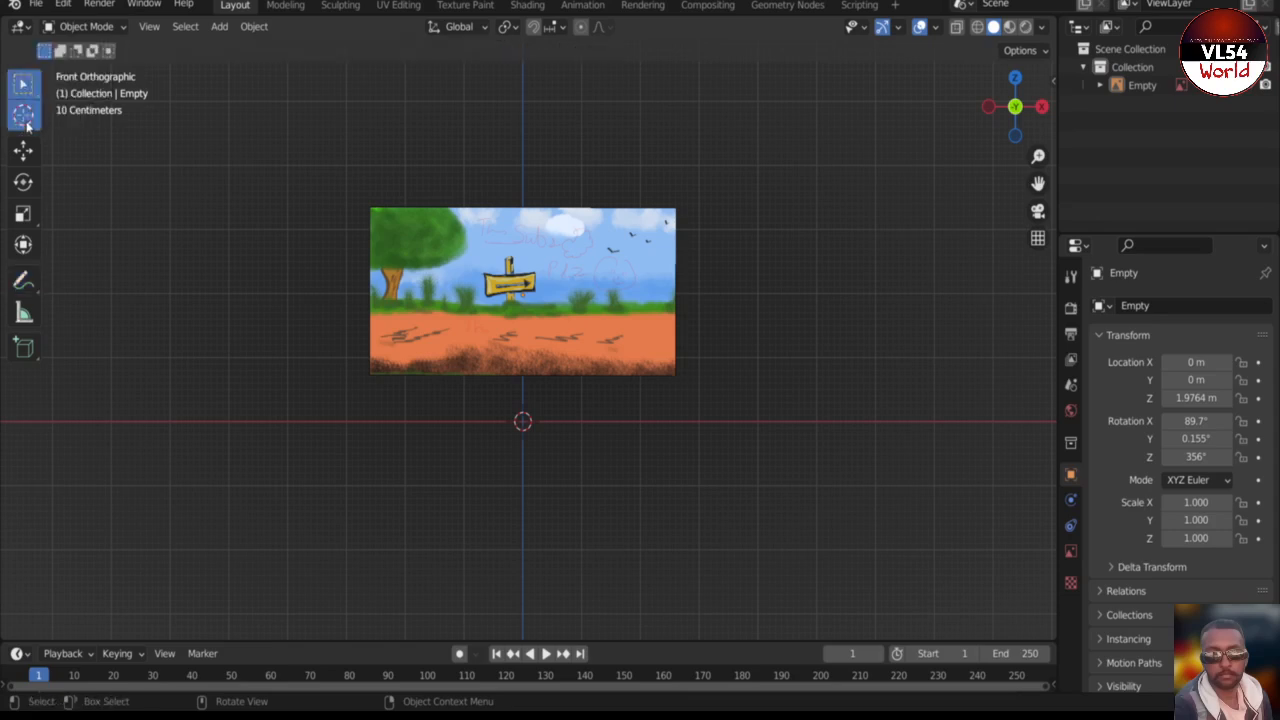
pyautogui.click(24, 116)
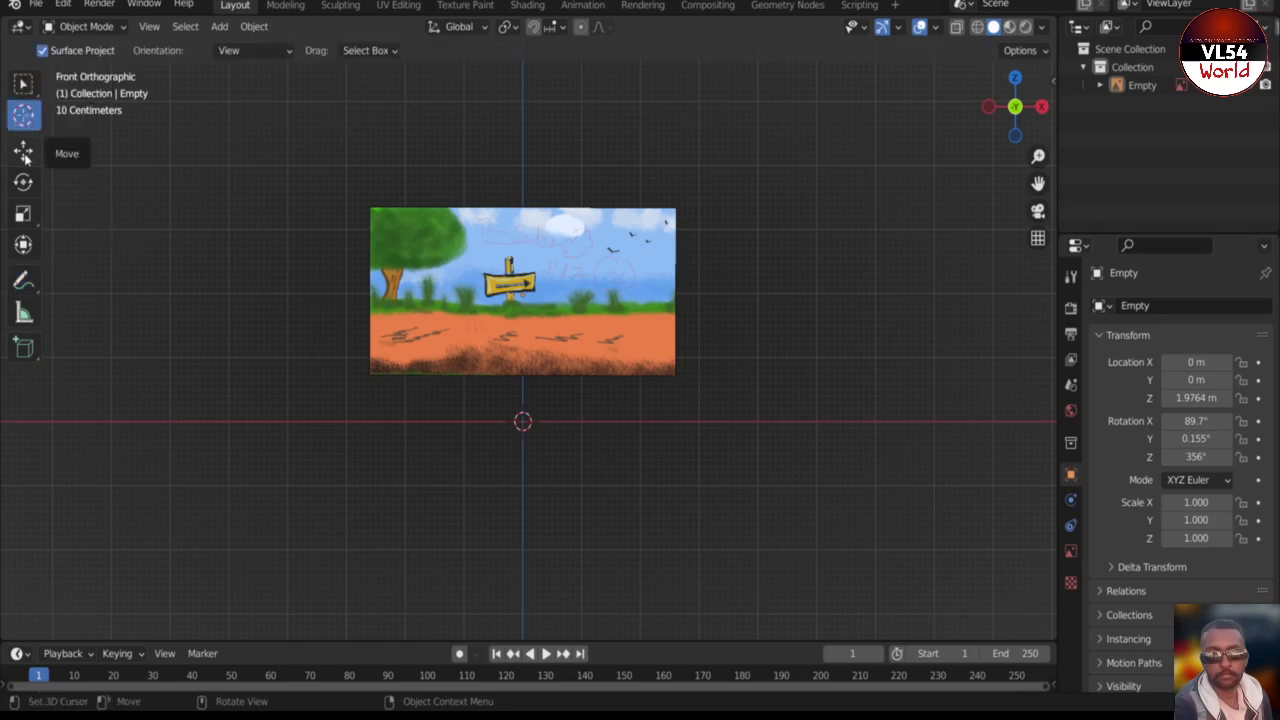
pyautogui.moveTo(385, 484); pyautogui.dragTo(470, 505, button='middle')
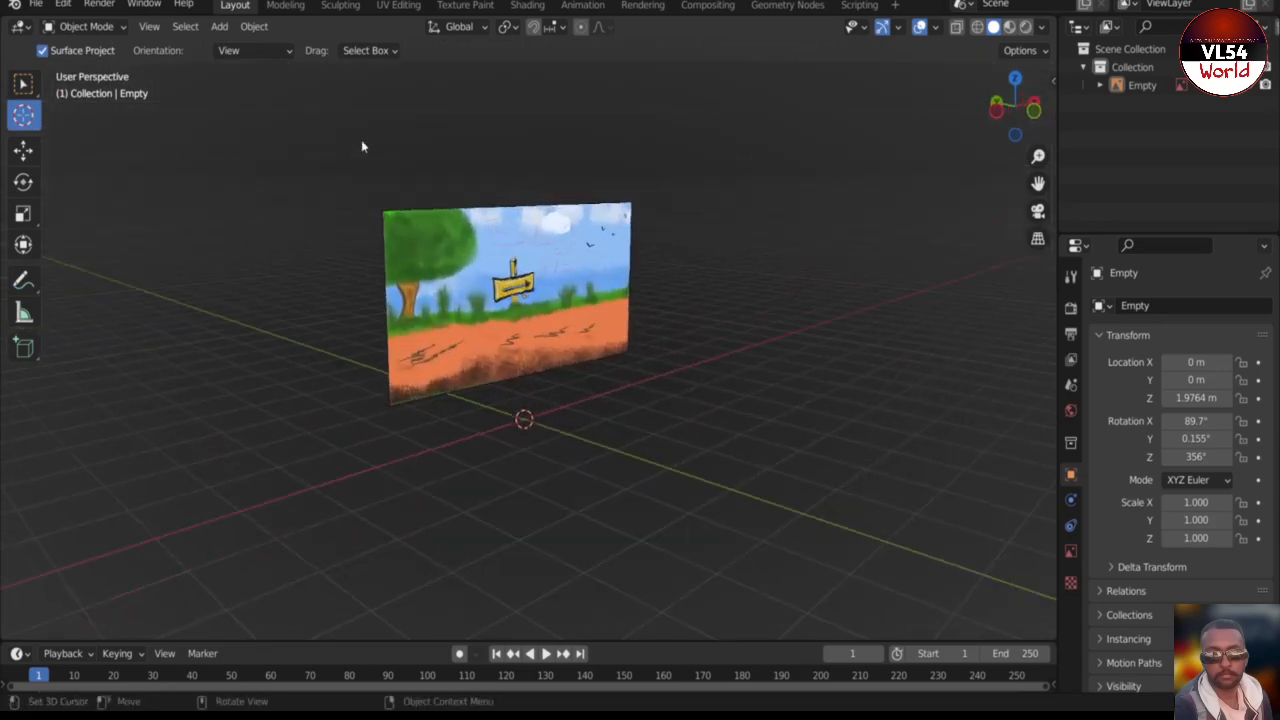
pyautogui.click(254, 26)
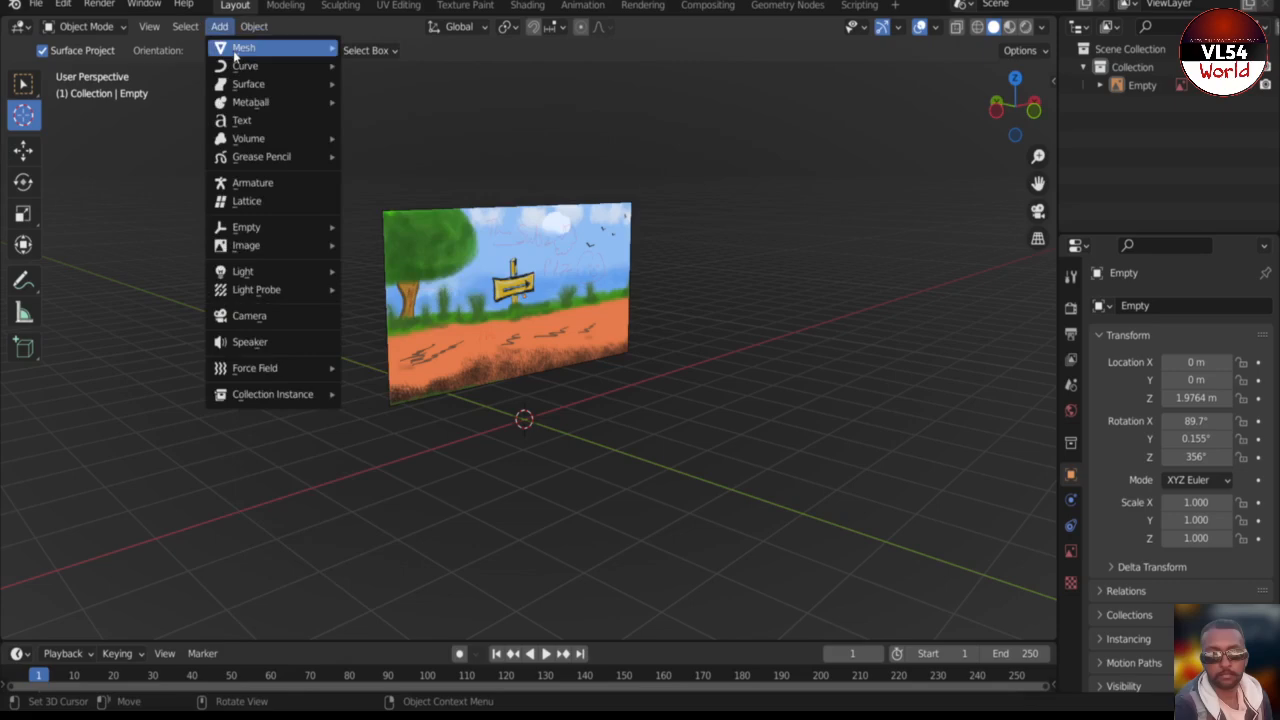
pyautogui.moveTo(235, 54)
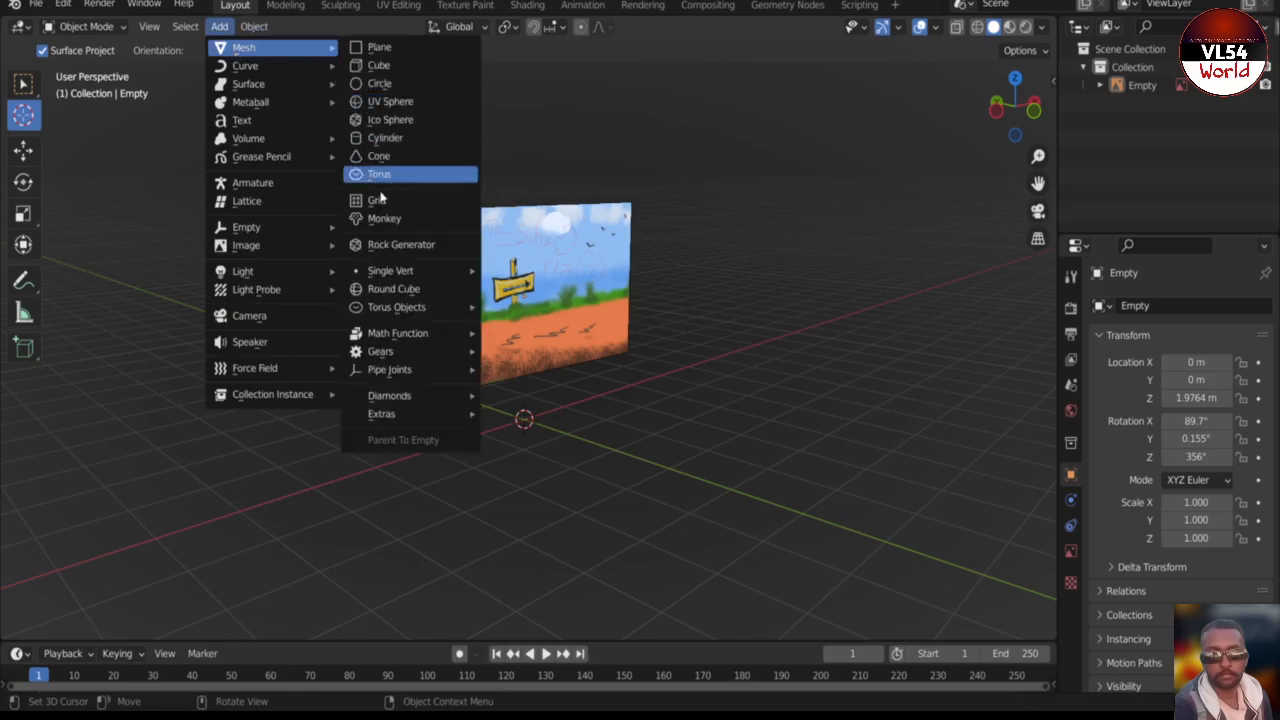
pyautogui.click(376, 51)
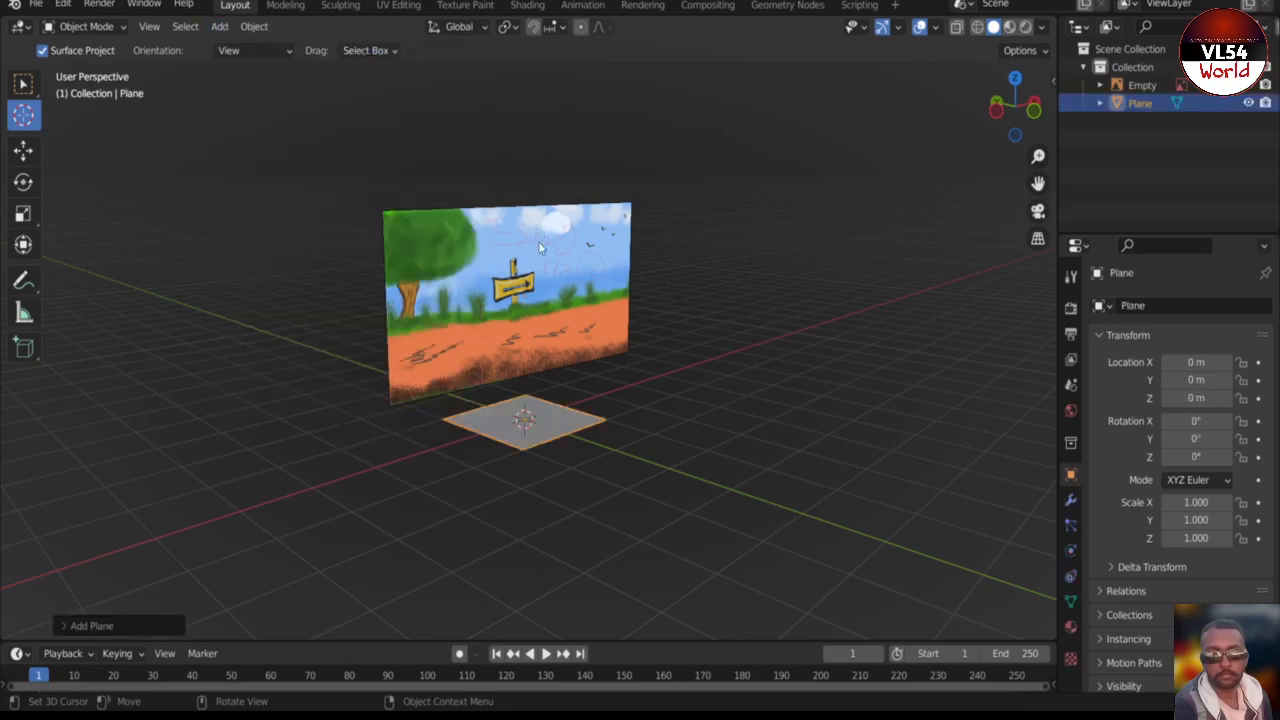
# - Scale the plane up uniformly to about 2.37, and stretch it along X to a scale of about 3.31
pyautogui.scroll(4, 540, 333)
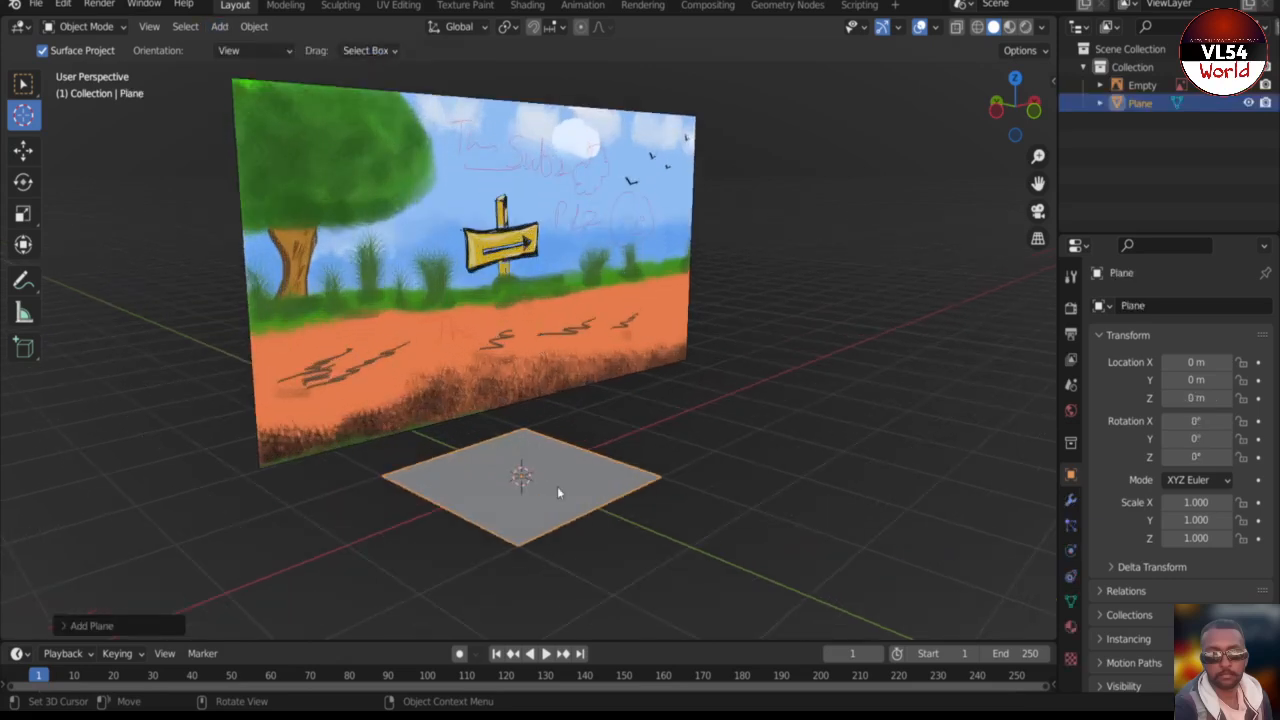
pyautogui.press('s')
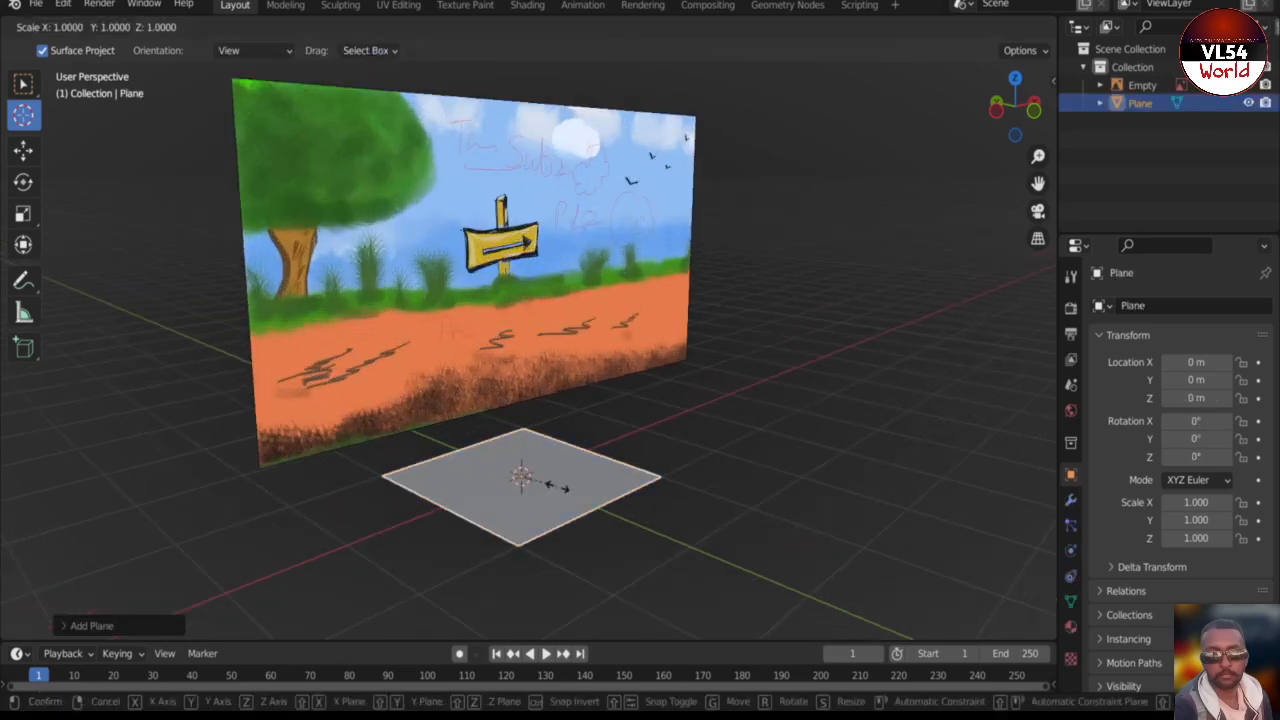
pyautogui.click(608, 496)
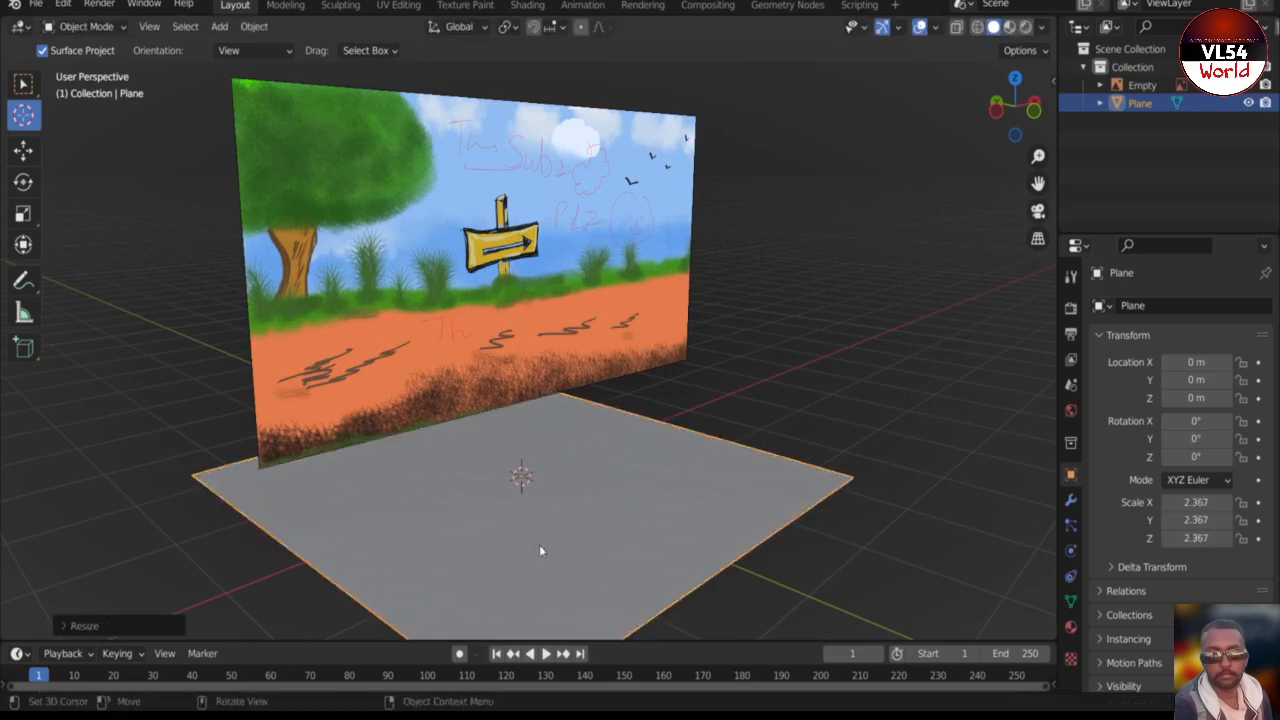
pyautogui.click(23, 213)
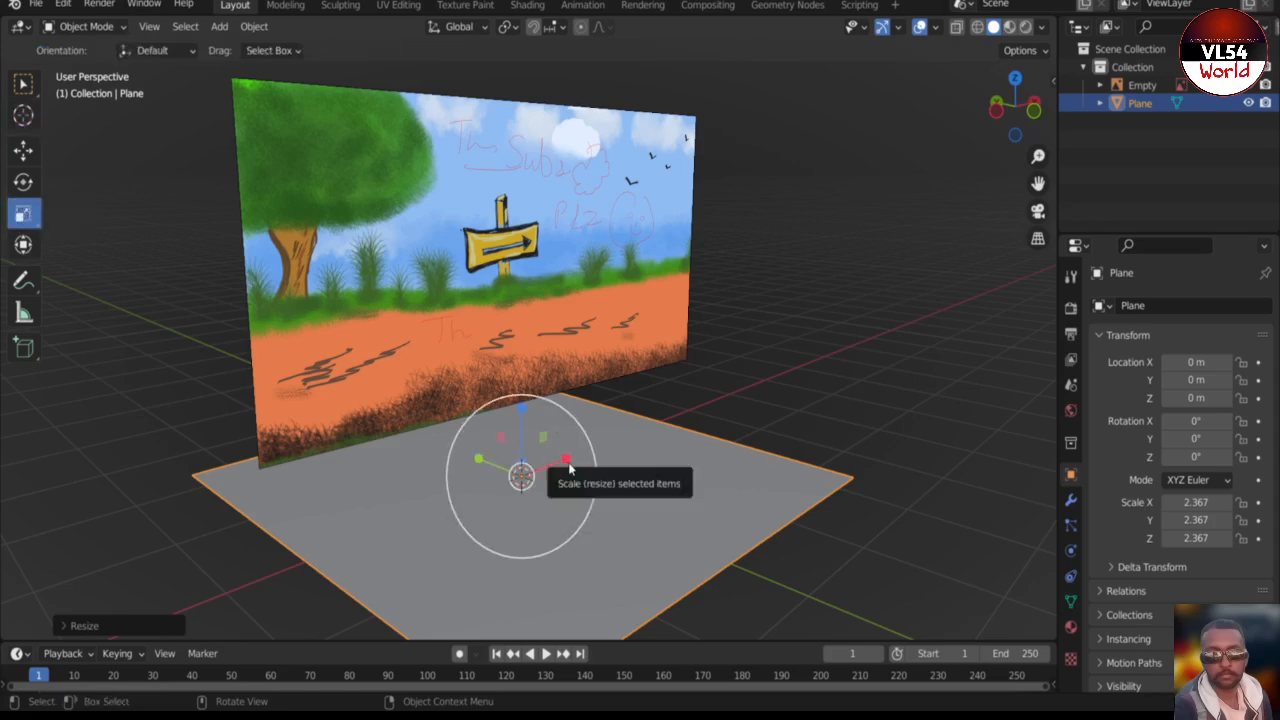
pyautogui.moveTo(569, 463)
pyautogui.mouseDown()
pyautogui.moveTo(610, 452)
pyautogui.moveTo(588, 458)
pyautogui.moveTo(594, 468)
pyautogui.mouseUp()
# - Move the plane to about X 0.18 m, Y -1.47 m and Z 0.54 m, below and in front of the reference image
pyautogui.scroll(-3, 594, 468)
pyautogui.moveTo(371, 574); pyautogui.dragTo(424, 558, button='middle')
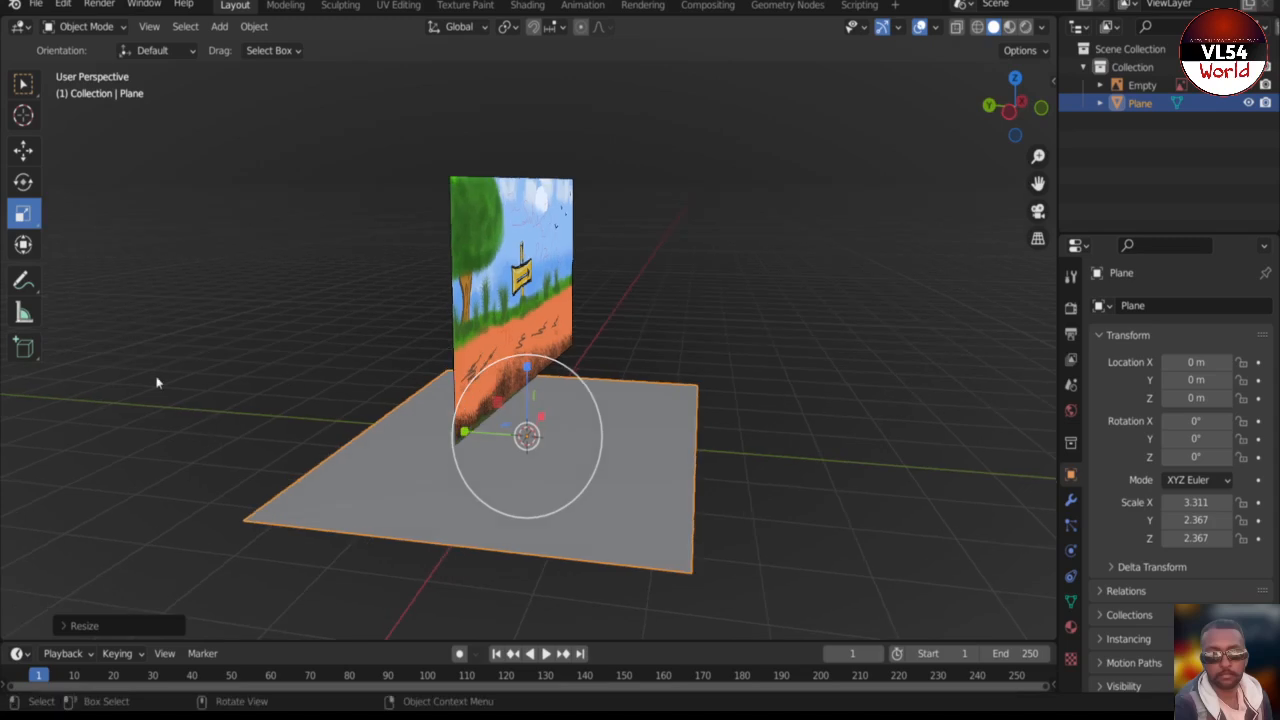
pyautogui.click(23, 150)
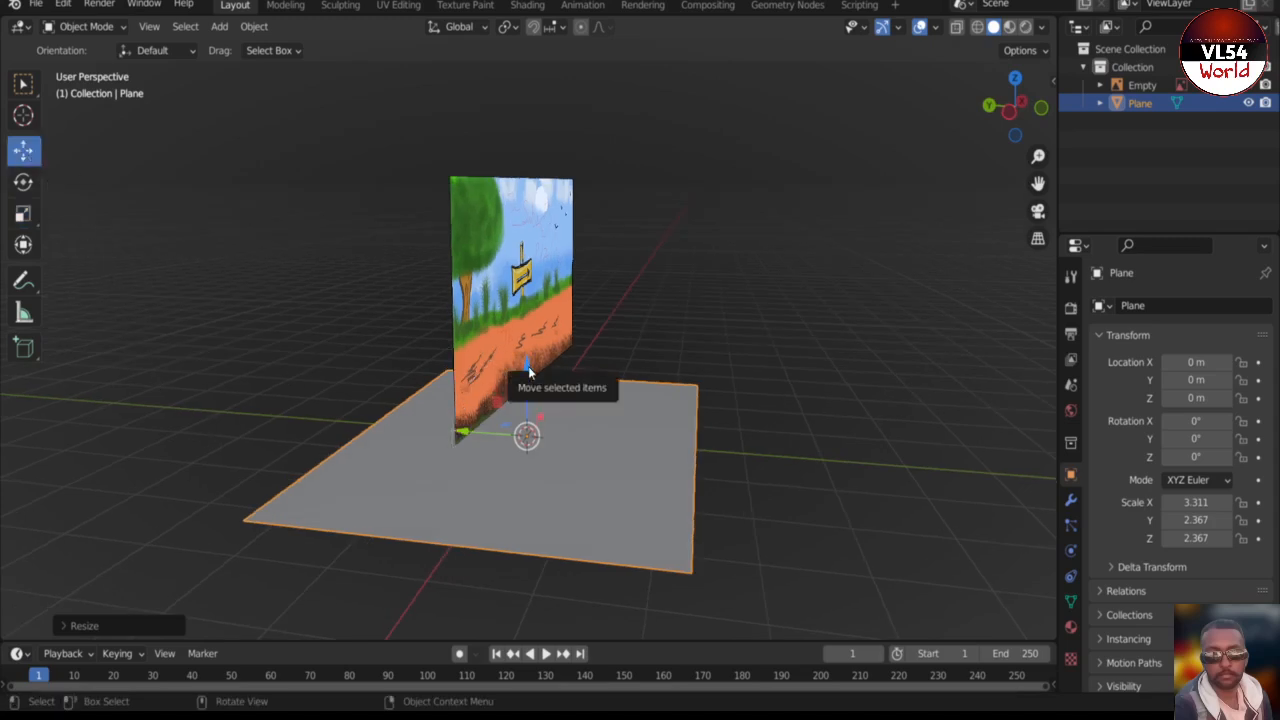
pyautogui.moveTo(528, 366); pyautogui.dragTo(578, 320)
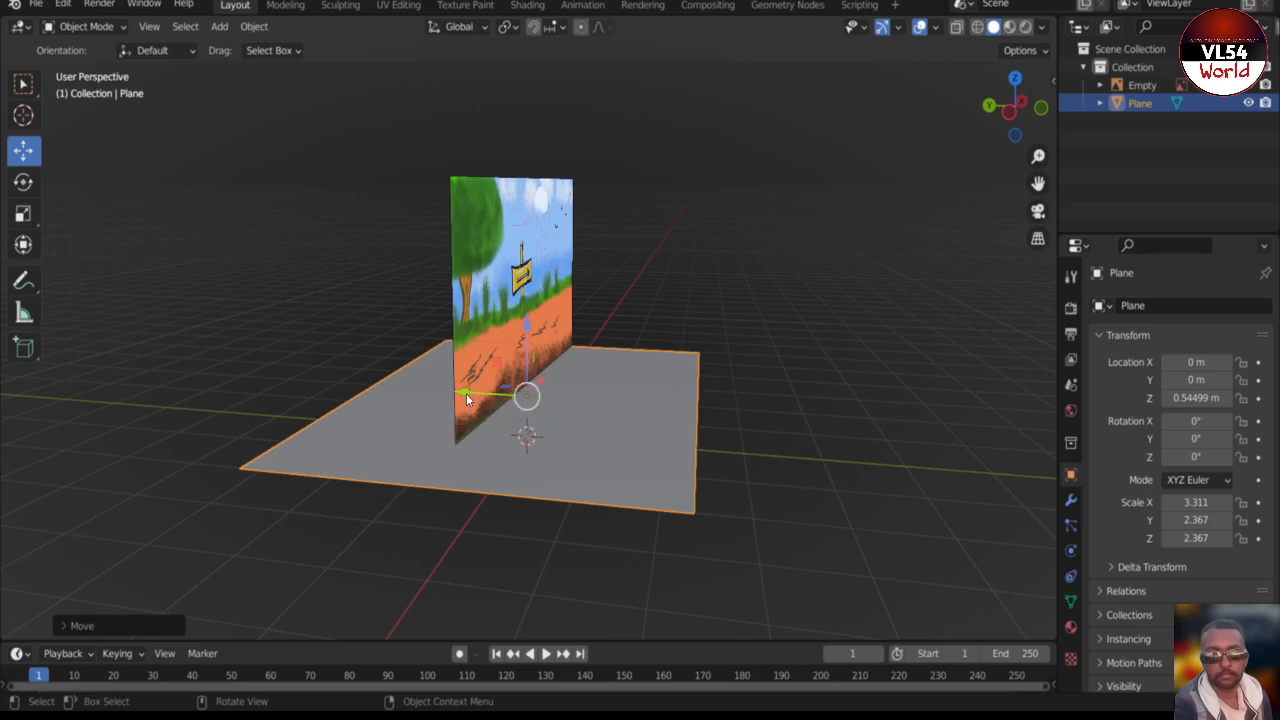
pyautogui.moveTo(466, 393); pyautogui.dragTo(575, 425)
pyautogui.moveTo(594, 549); pyautogui.dragTo(440, 530, button='middle')
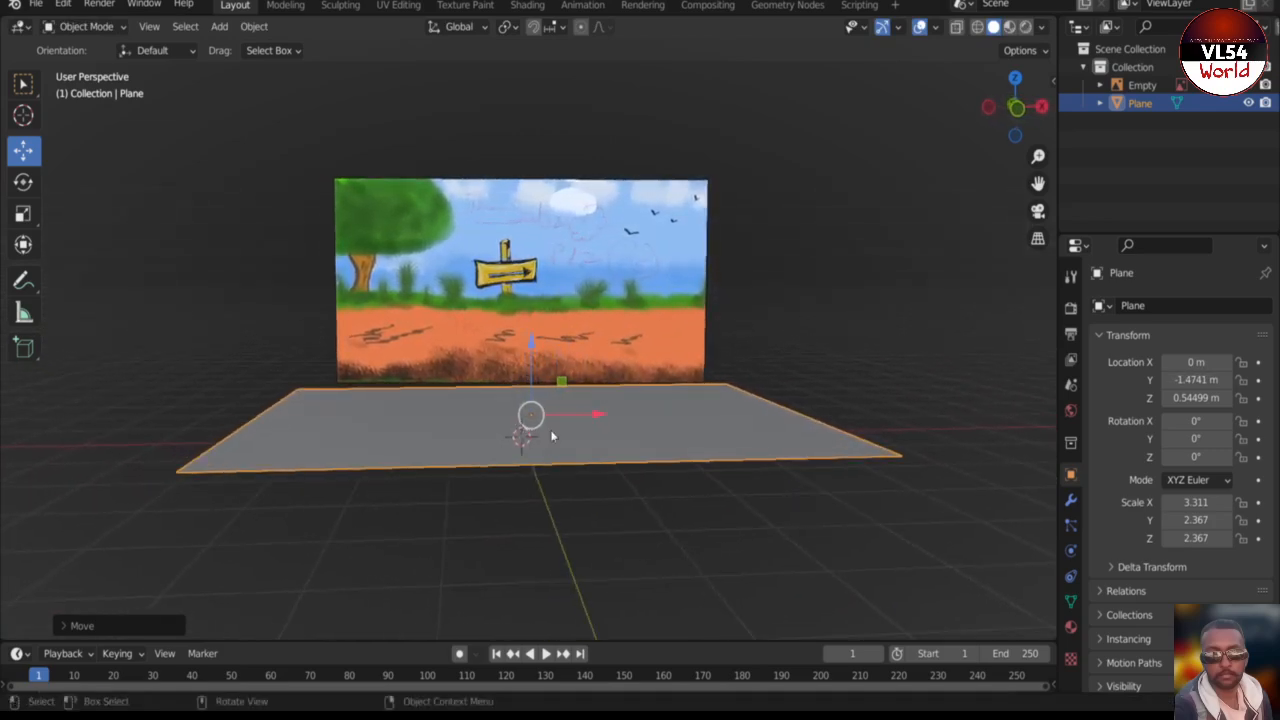
pyautogui.moveTo(594, 420); pyautogui.dragTo(610, 419)
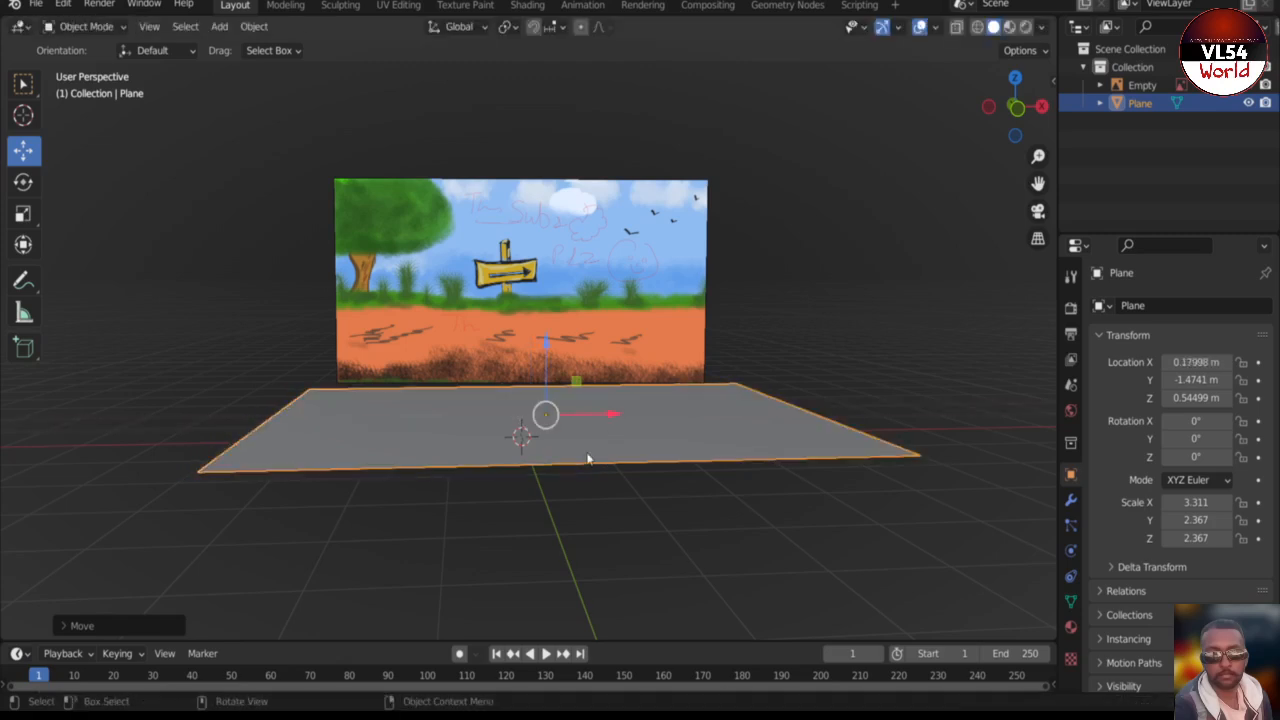
# - Shift the plane further forward from the reference image, to a Y location of about -2.19 m
pyautogui.moveTo(528, 516); pyautogui.dragTo(742, 550, button='middle')
pyautogui.moveTo(767, 550); pyautogui.dragTo(545, 528, button='middle')
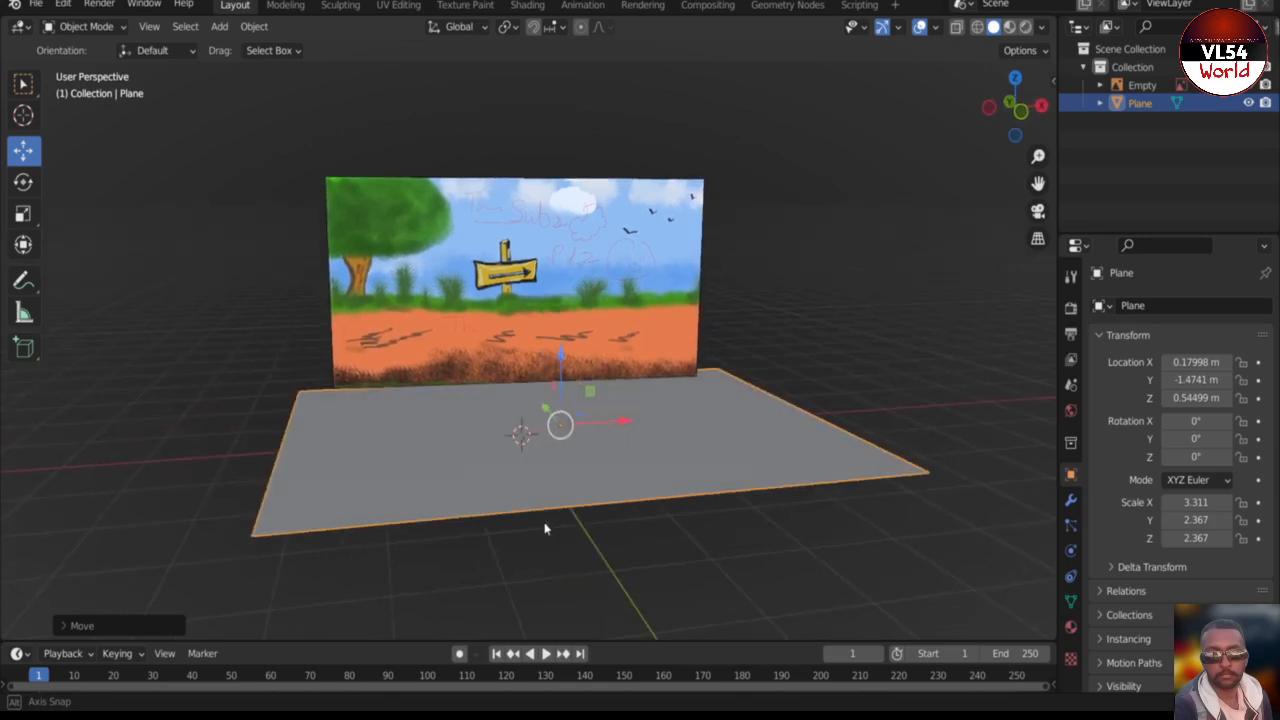
pyautogui.moveTo(545, 528); pyautogui.dragTo(532, 520, button='middle')
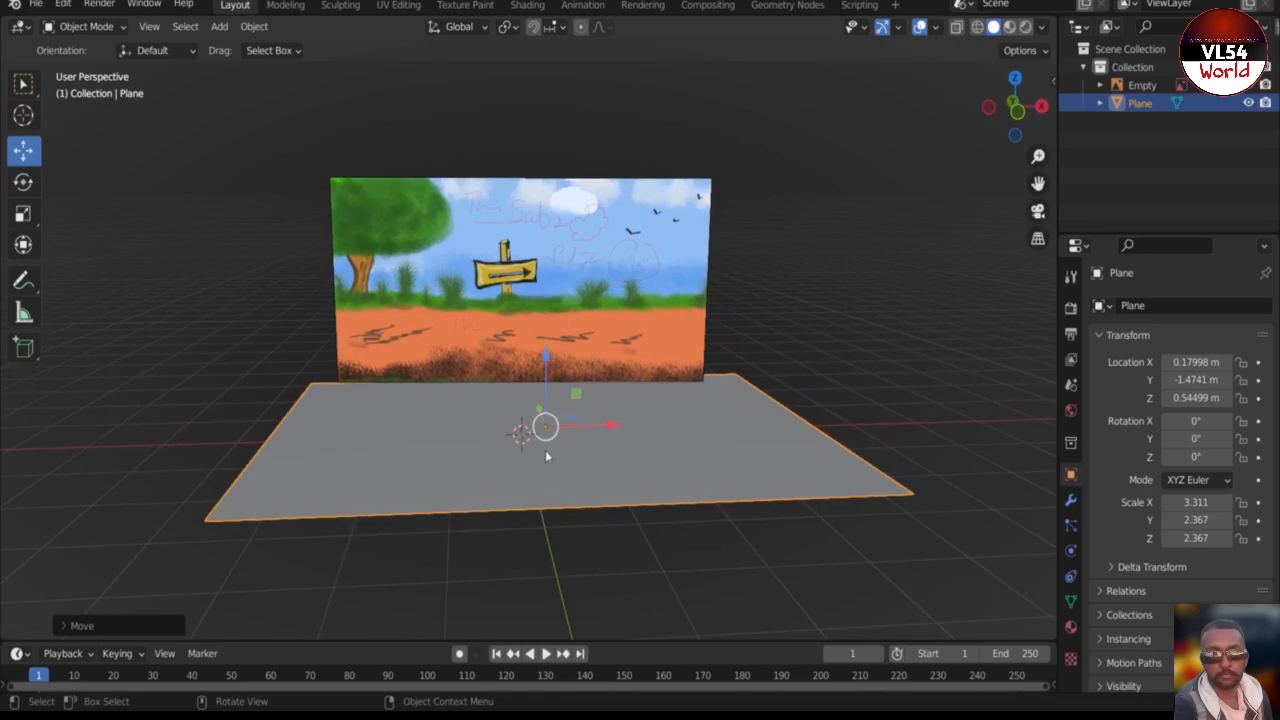
pyautogui.moveTo(538, 412); pyautogui.dragTo(545, 435)
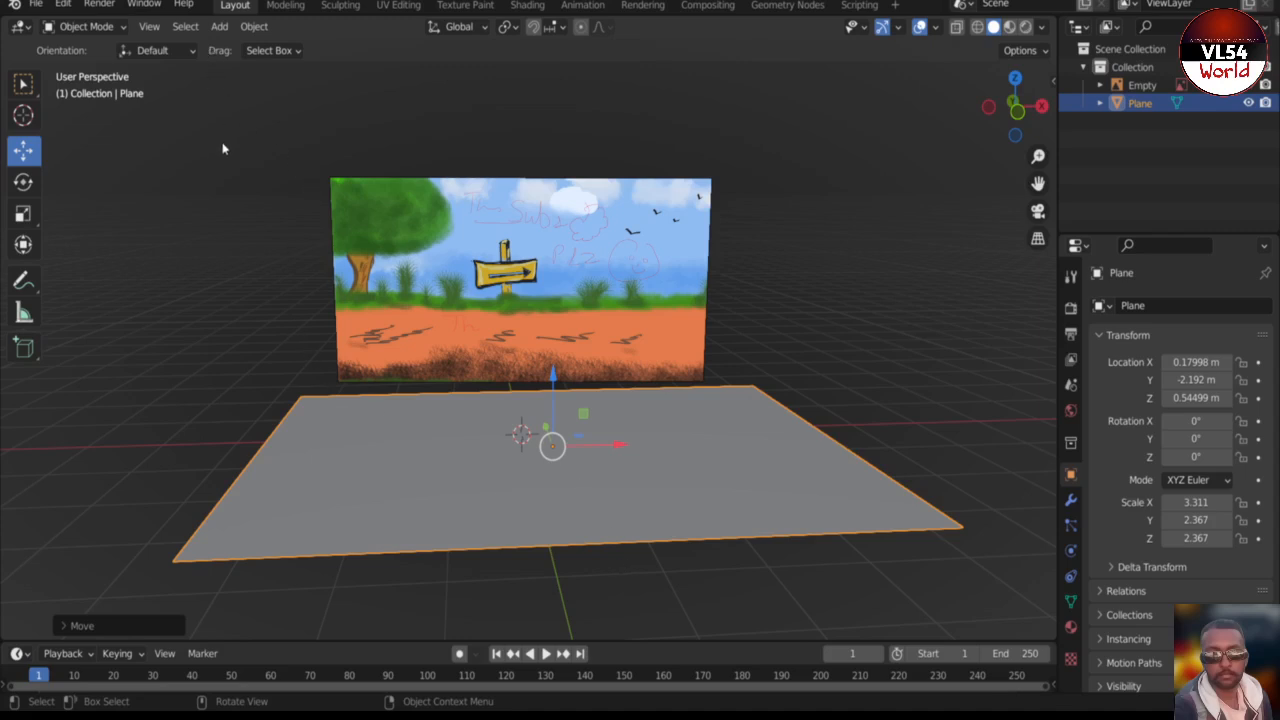
# - Extrude the plane's face slightly upward in Edit Mode to form a thin ground slab, and return to Object Mode
pyautogui.press('Tab')
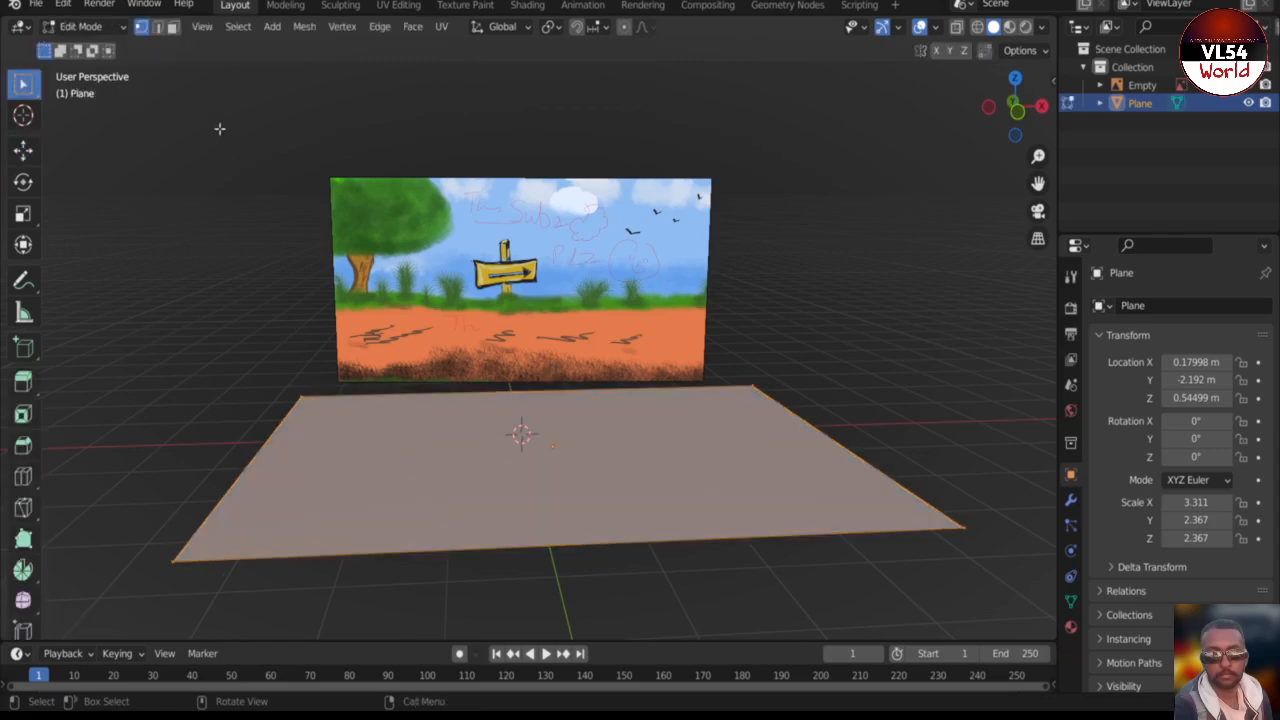
pyautogui.click(172, 26)
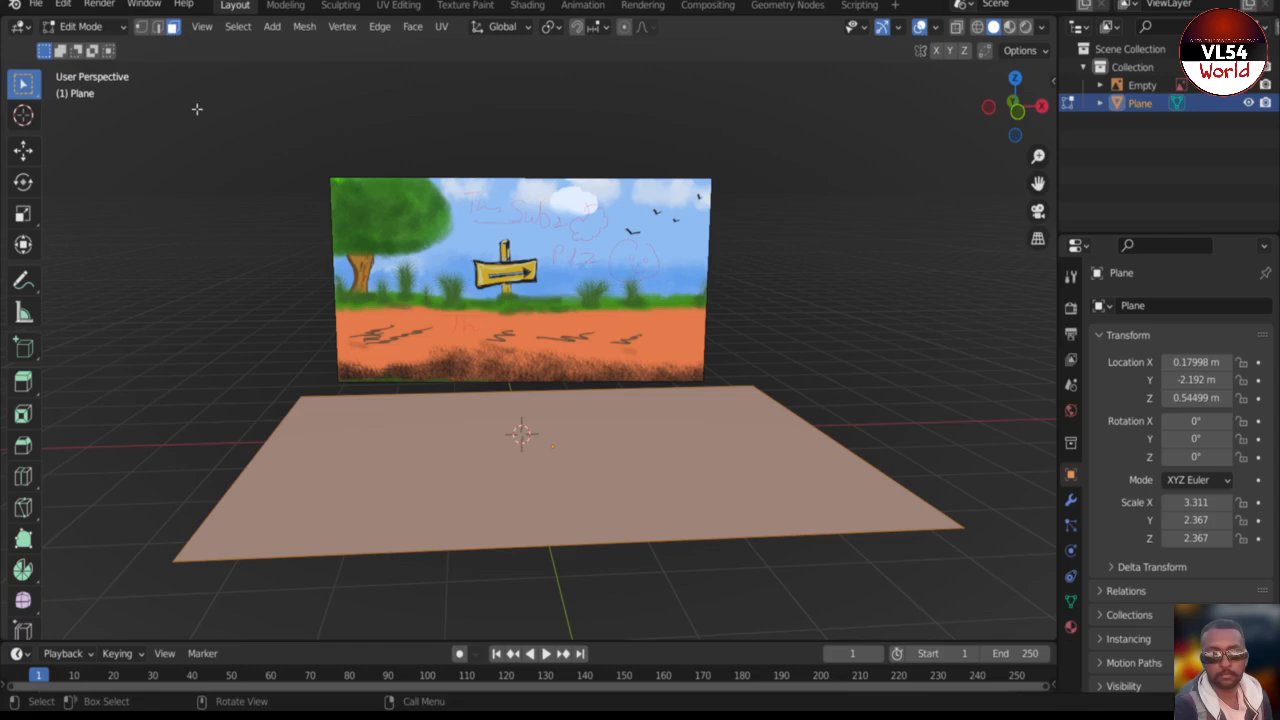
pyautogui.click(210, 292)
pyautogui.click(377, 469)
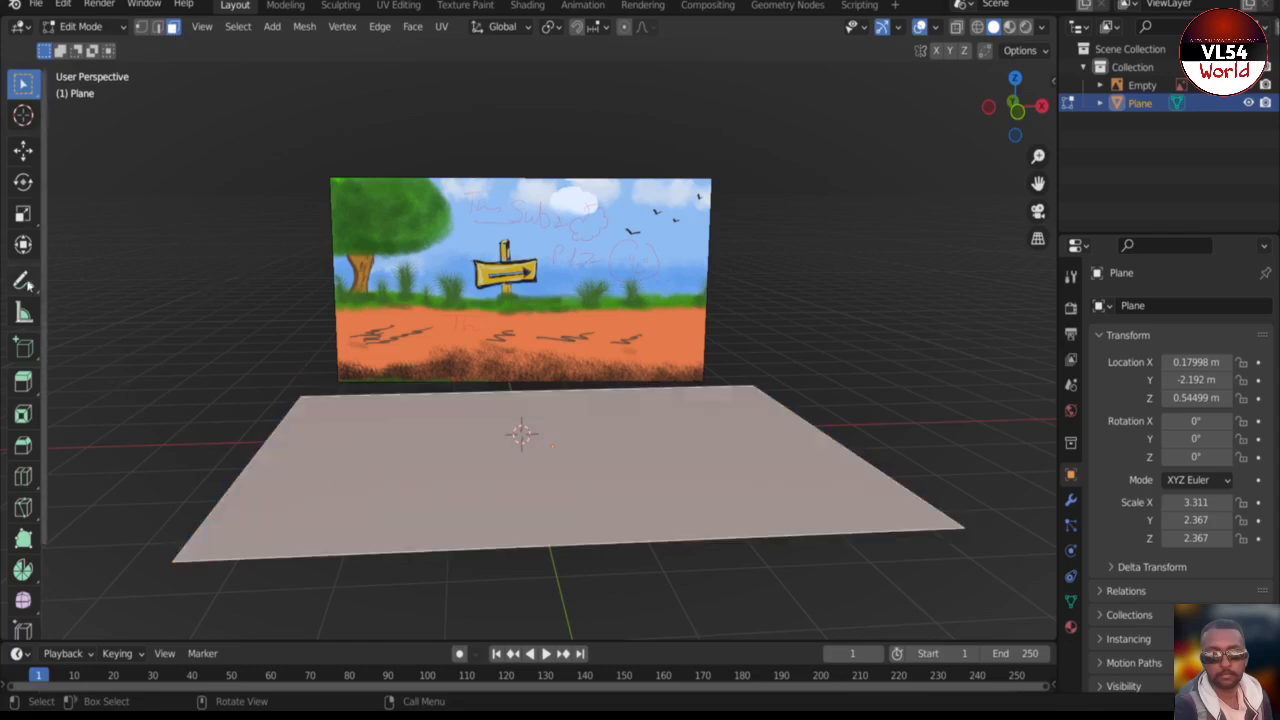
pyautogui.click(23, 381)
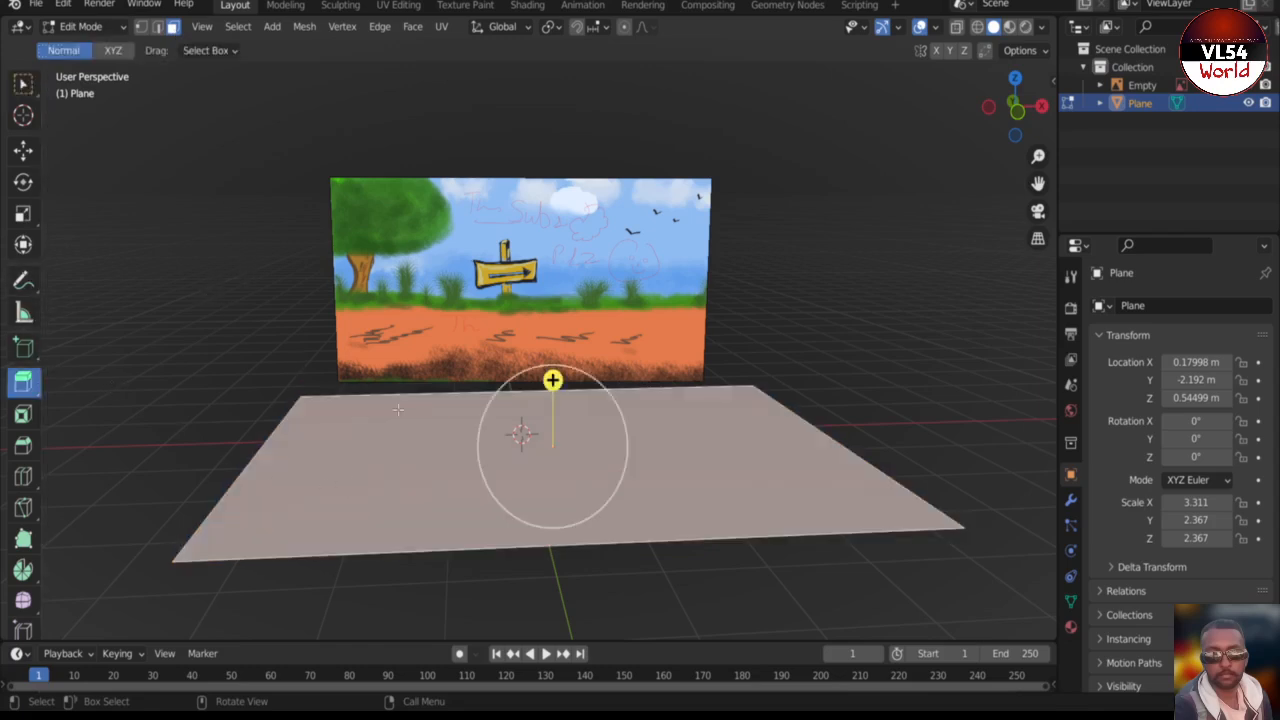
pyautogui.moveTo(552, 380); pyautogui.dragTo(561, 365)
pyautogui.click(203, 399)
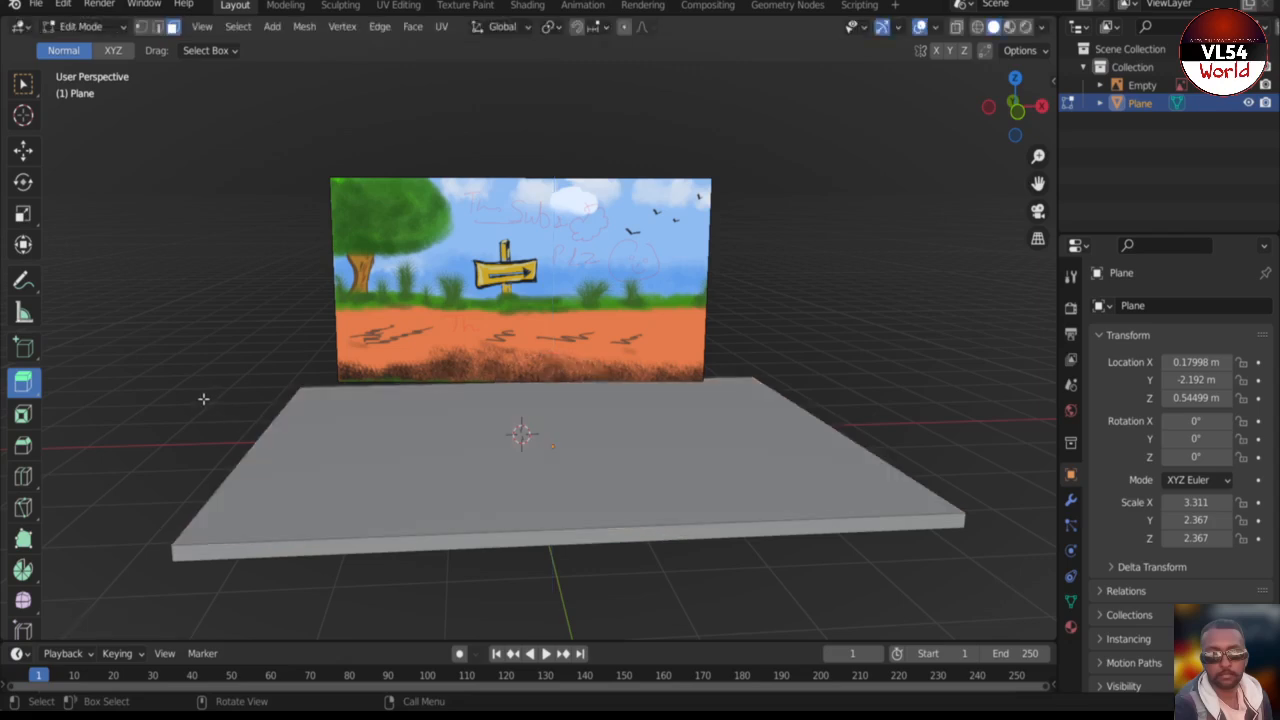
pyautogui.press('Tab')
pyautogui.click(24, 151)
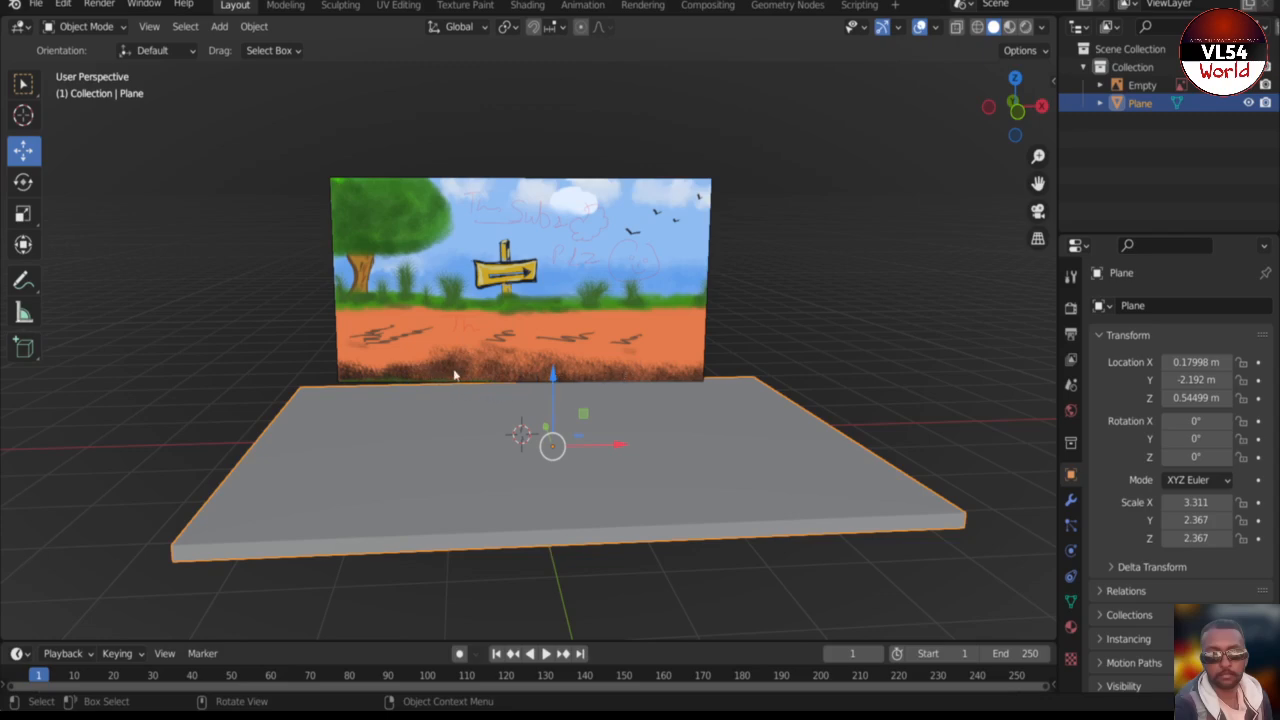
pyautogui.click(219, 26)
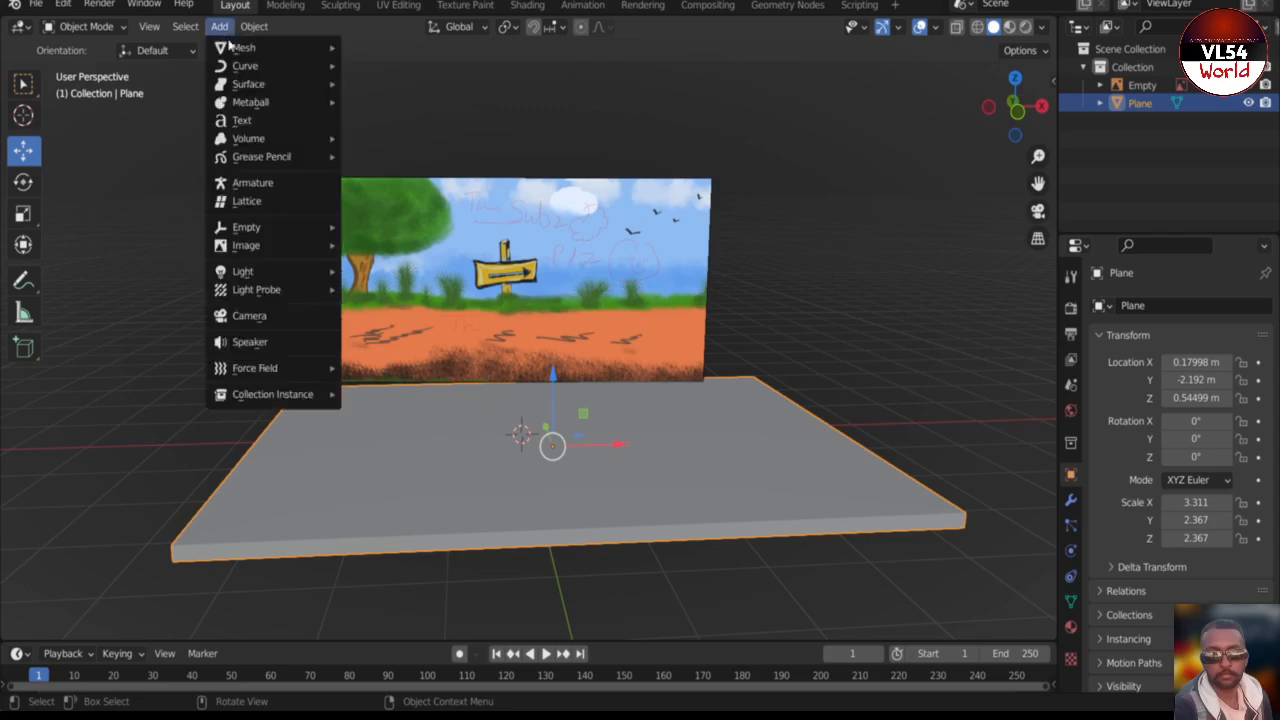
pyautogui.moveTo(240, 50)
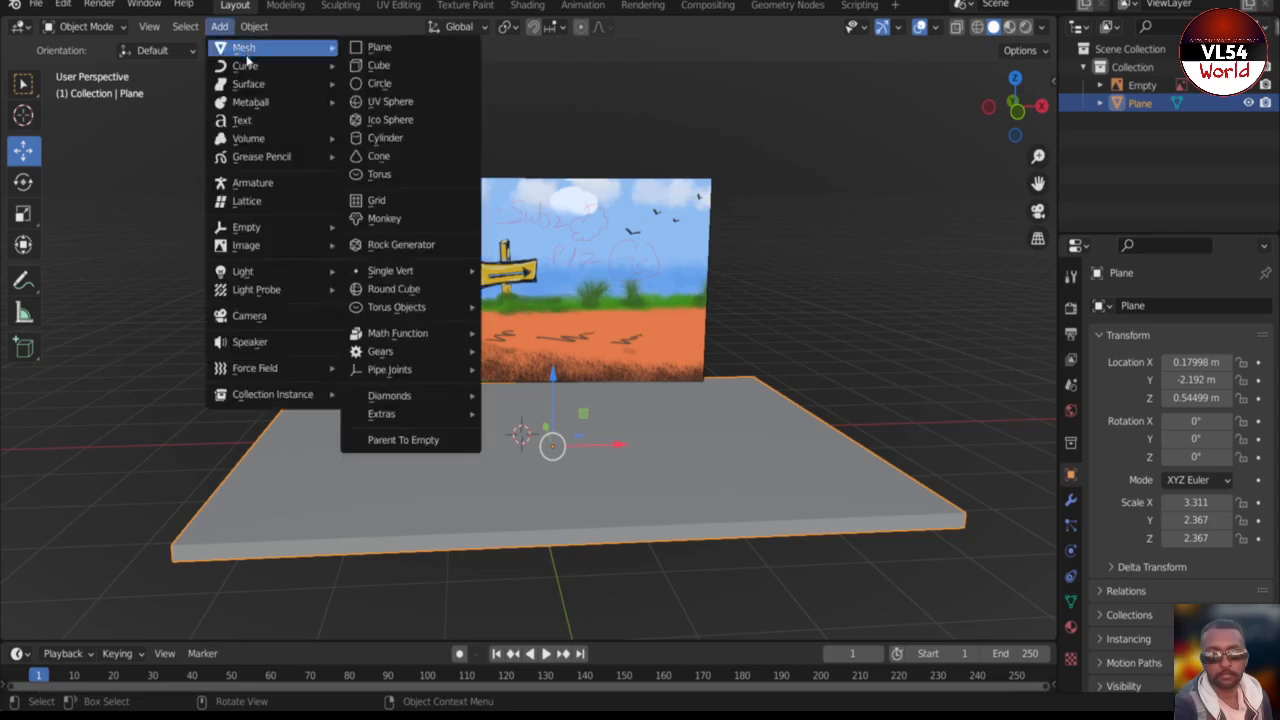
pyautogui.moveTo(280, 157)
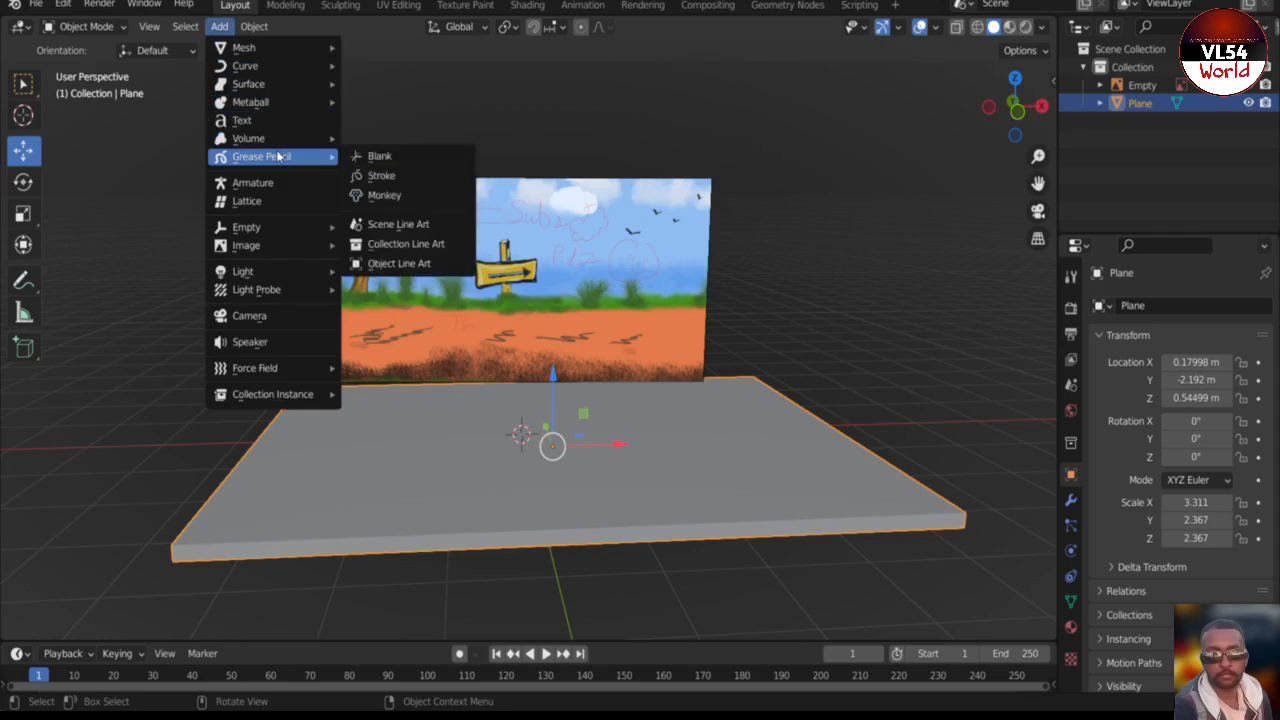
pyautogui.moveTo(286, 108)
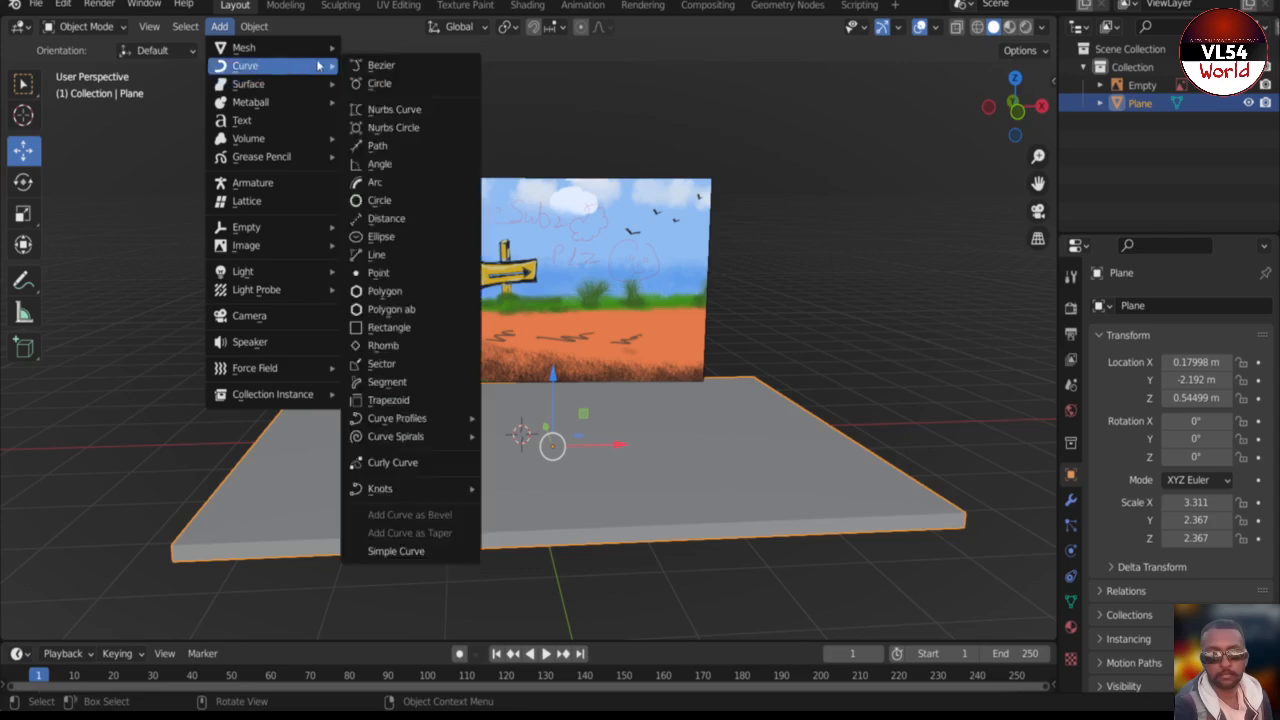
pyautogui.moveTo(296, 48)
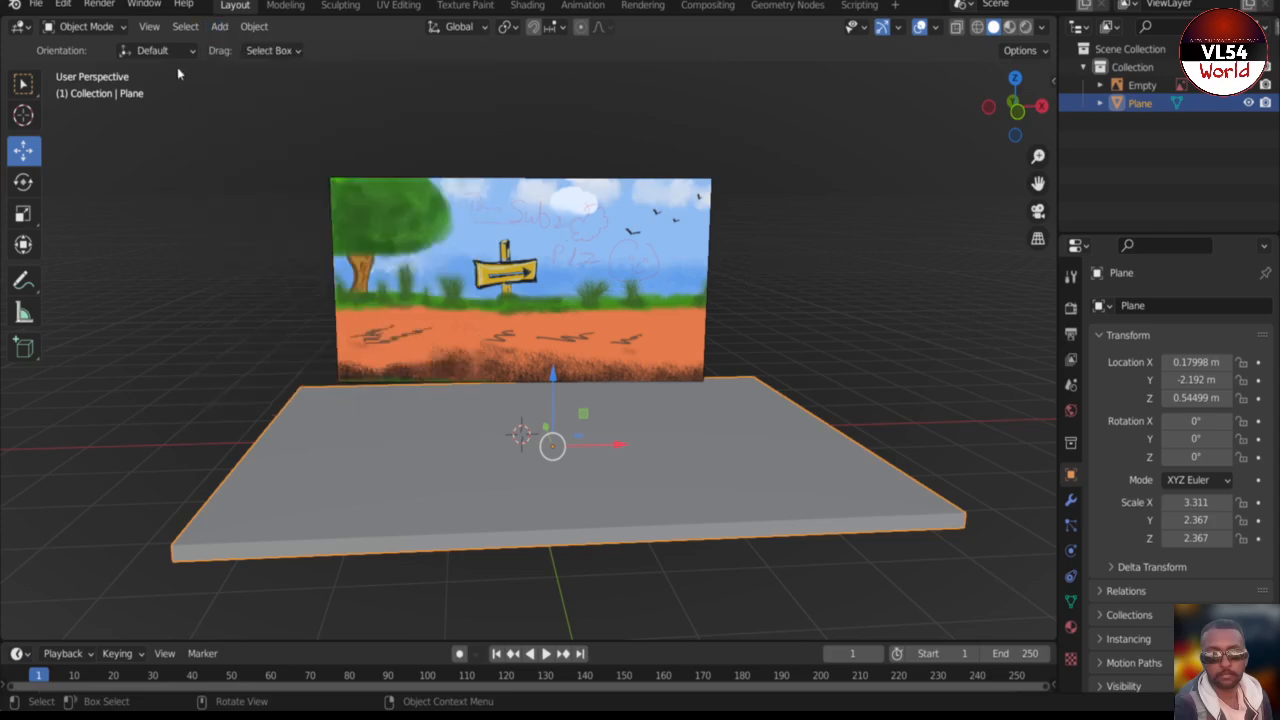
# - Add a cube mesh at the world origin and raise it above the slab to about 1.56 m in Z
pyautogui.click(219, 28)
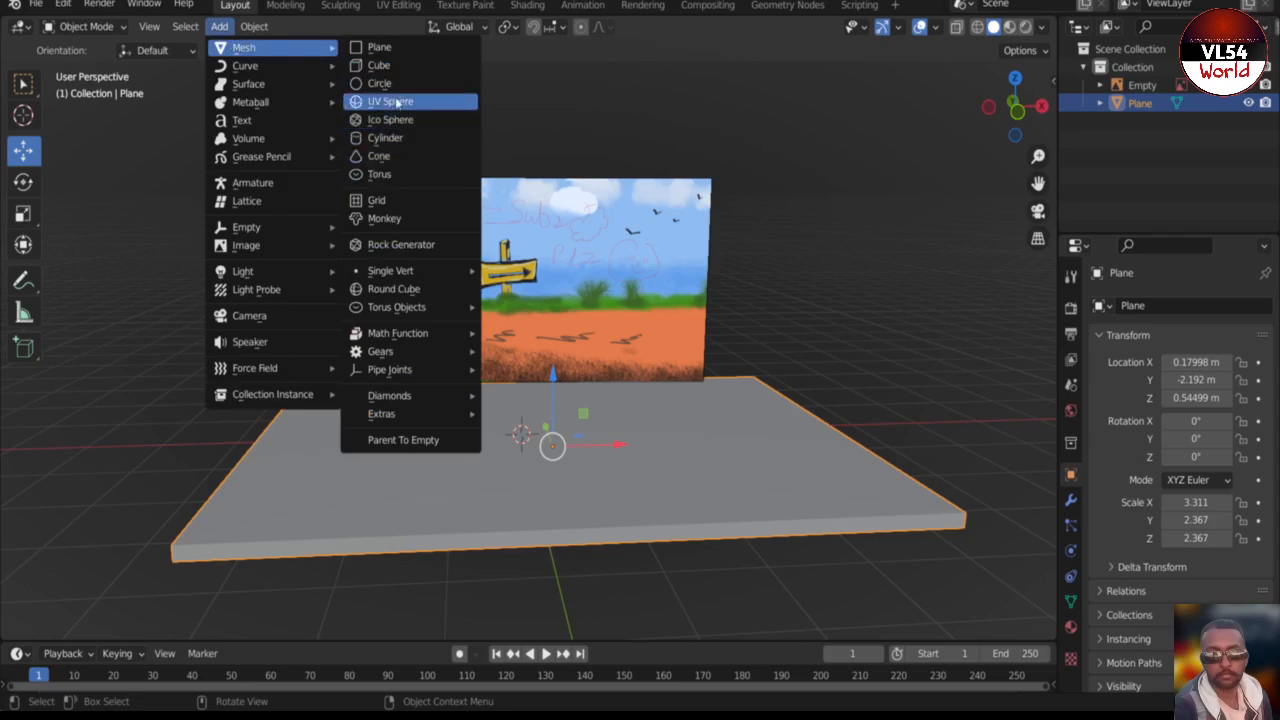
pyautogui.click(390, 65)
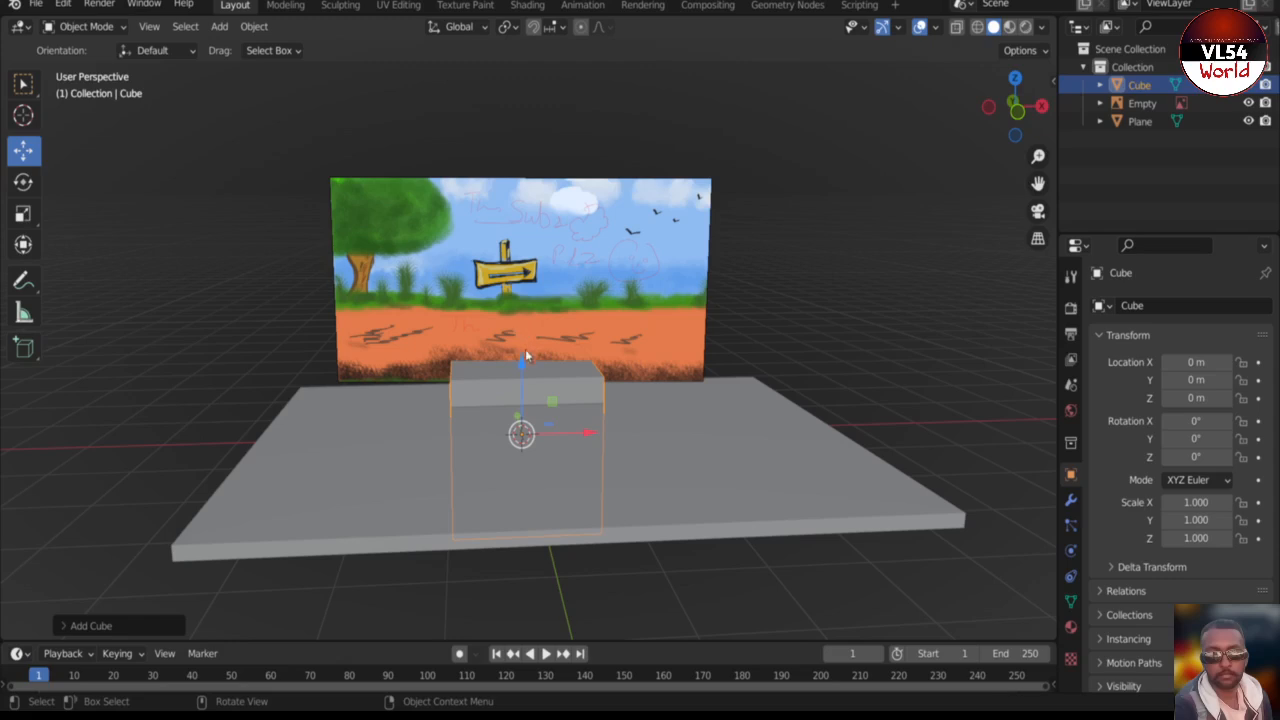
pyautogui.moveTo(523, 366); pyautogui.dragTo(568, 245)
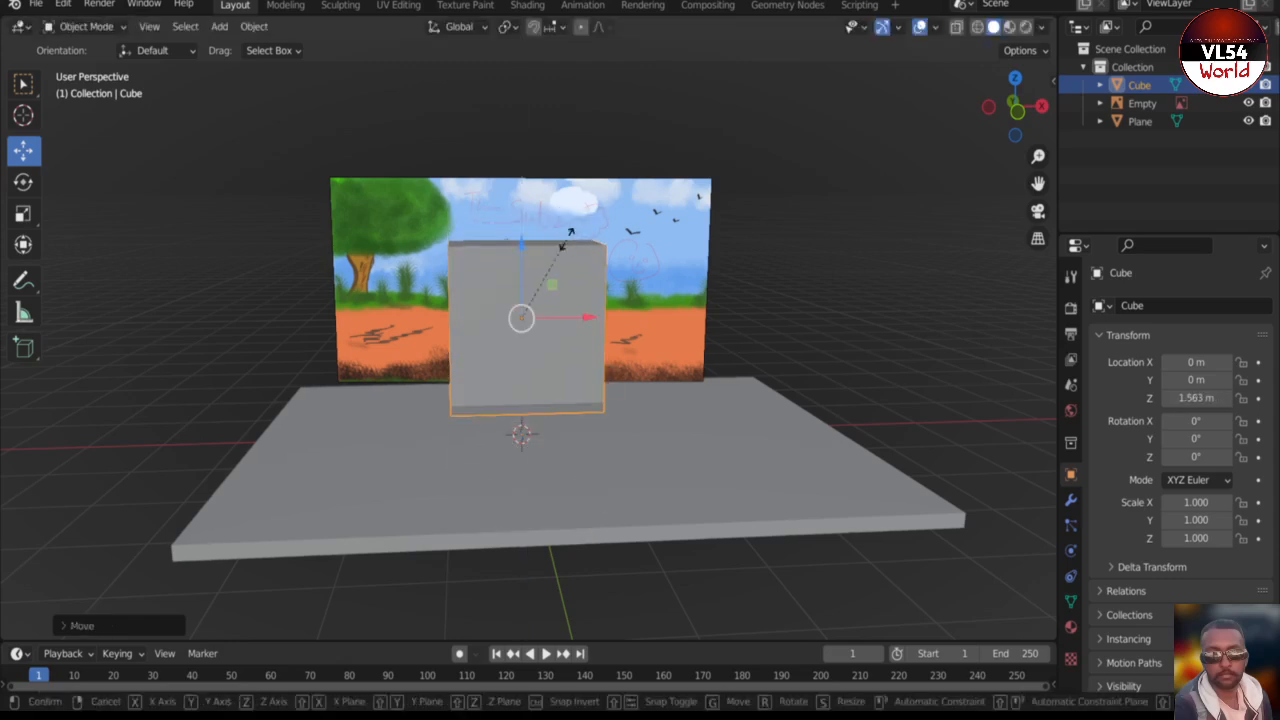
# - Shrink the cube to a scale of about 0.137 and place it at the signpost's base in front view, about X -0.19 m, Z 1.70 m
pyautogui.press('s')
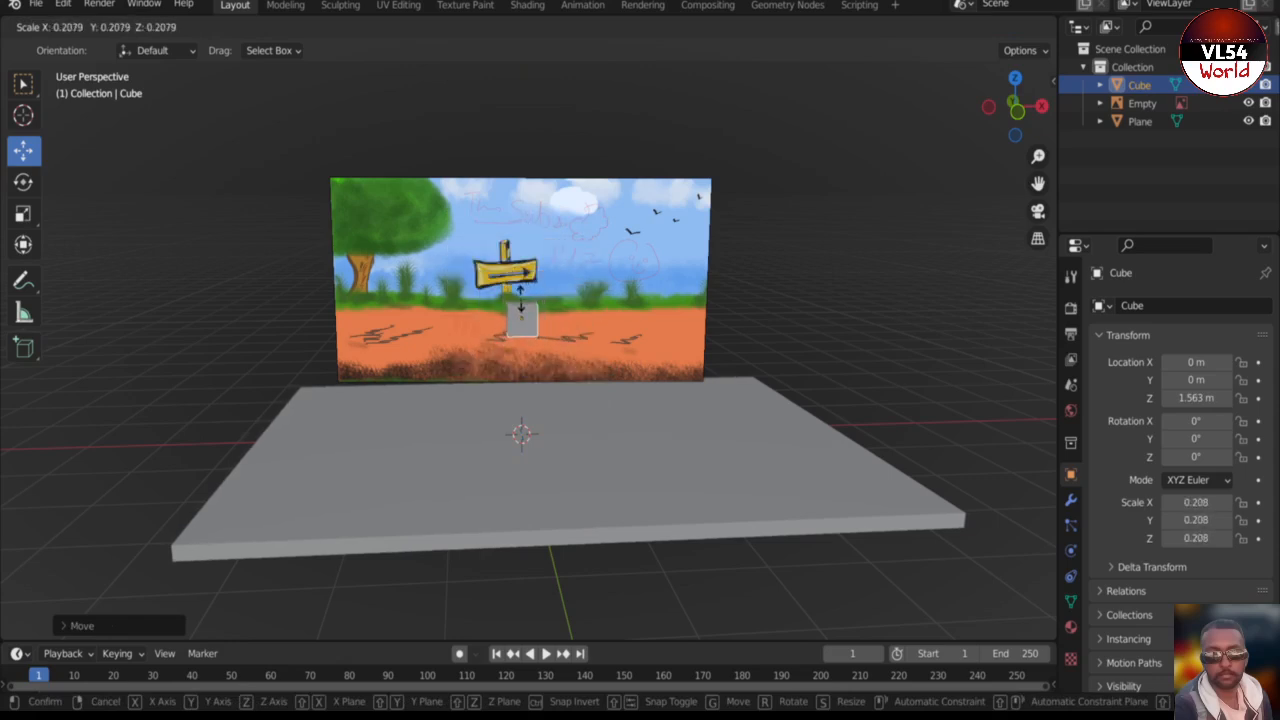
pyautogui.click(691, 304)
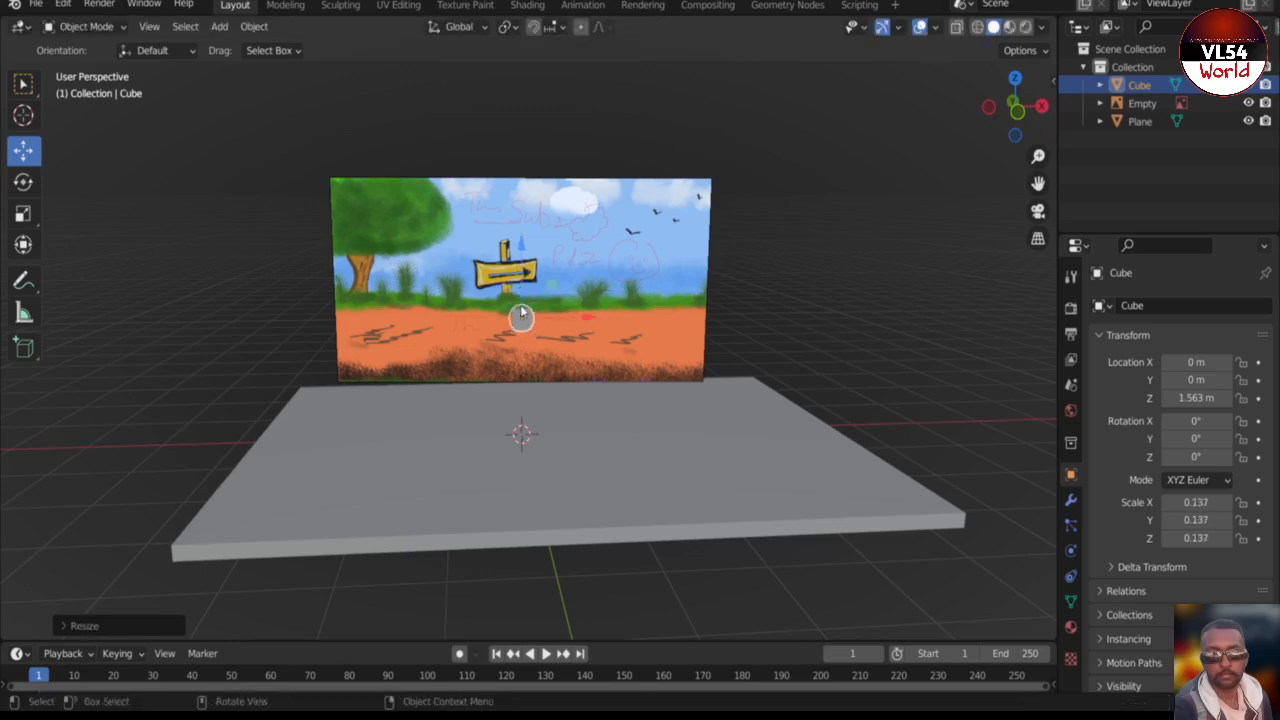
pyautogui.press('KP_1')
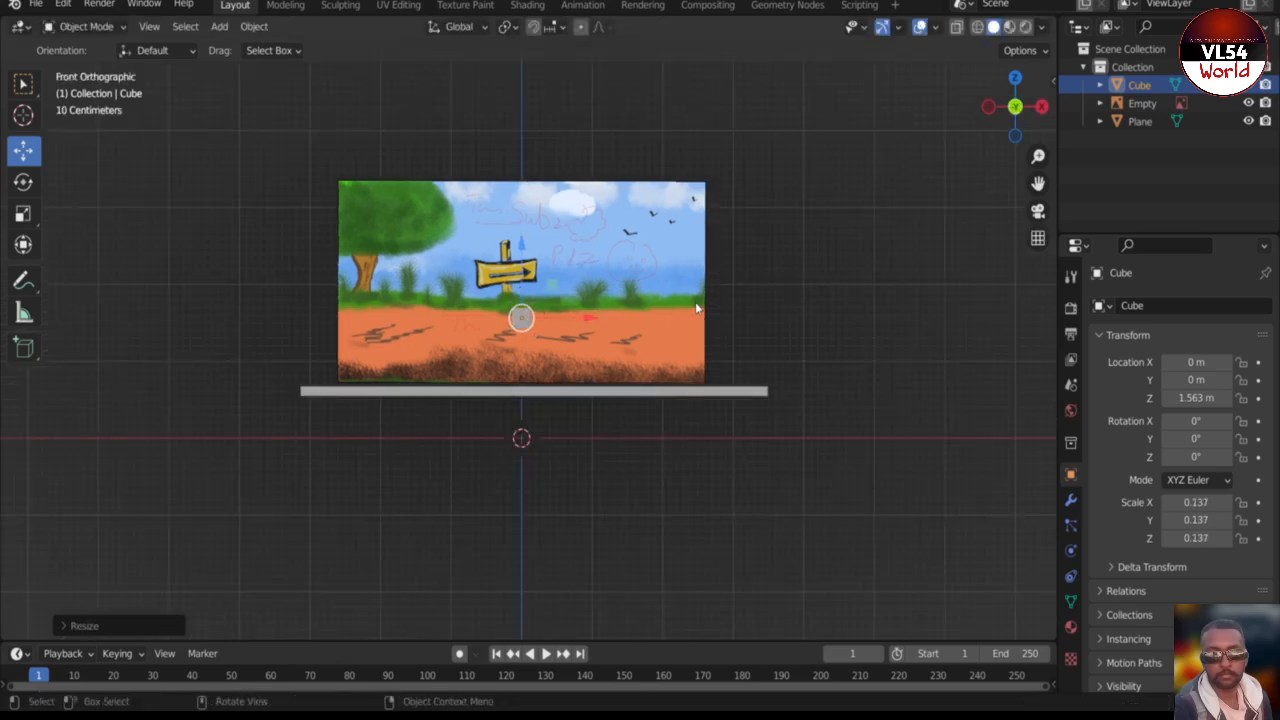
pyautogui.scroll(7, 607, 265)
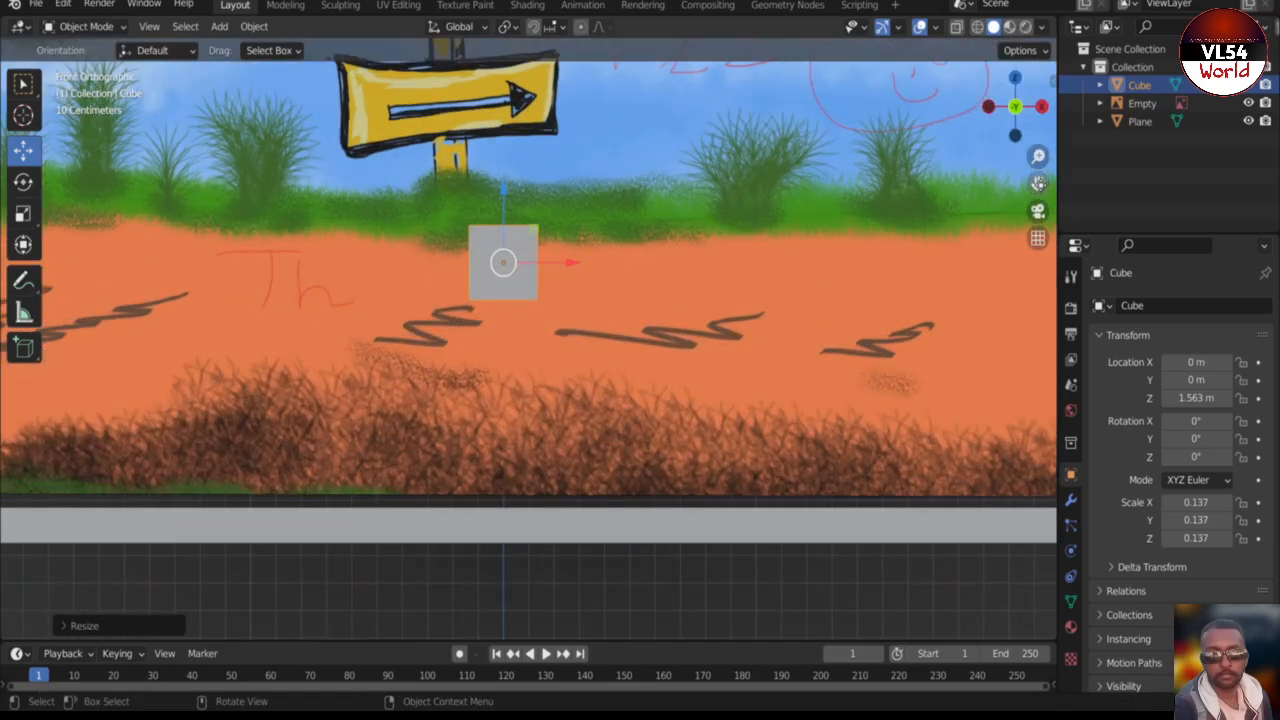
pyautogui.moveTo(1038, 184); pyautogui.dragTo(1135, 362)
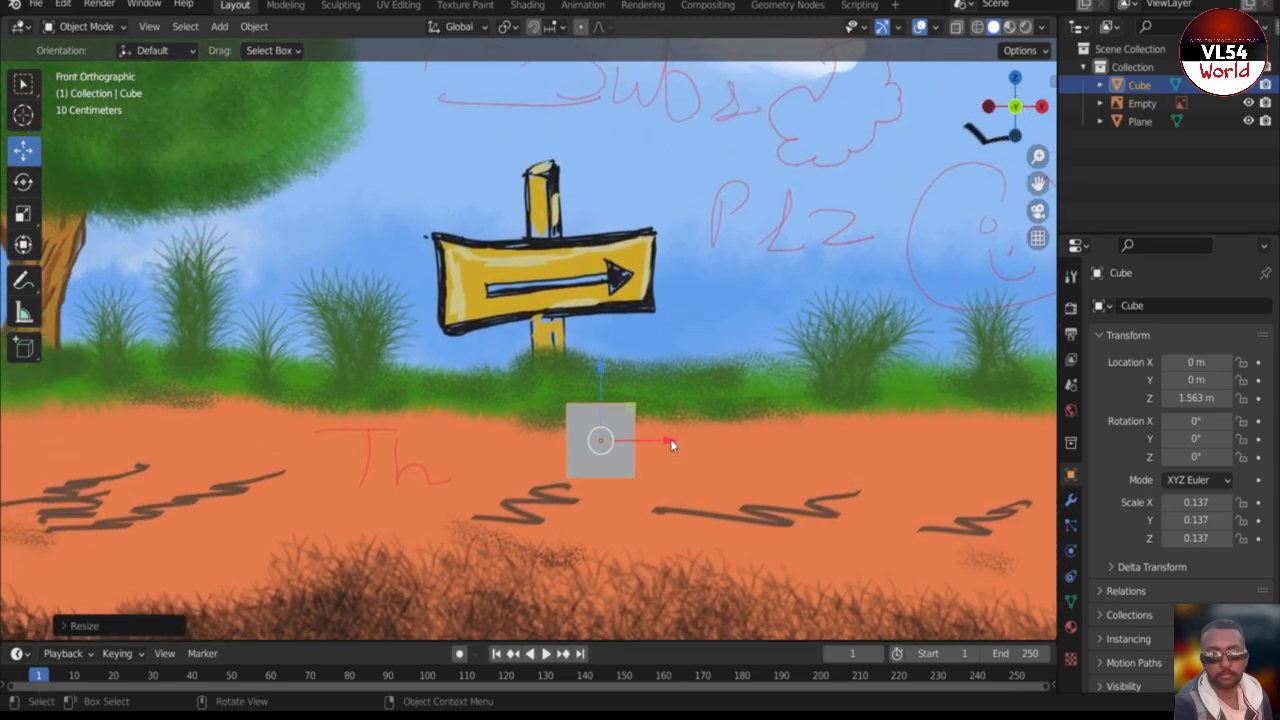
pyautogui.moveTo(670, 439); pyautogui.dragTo(556, 335)
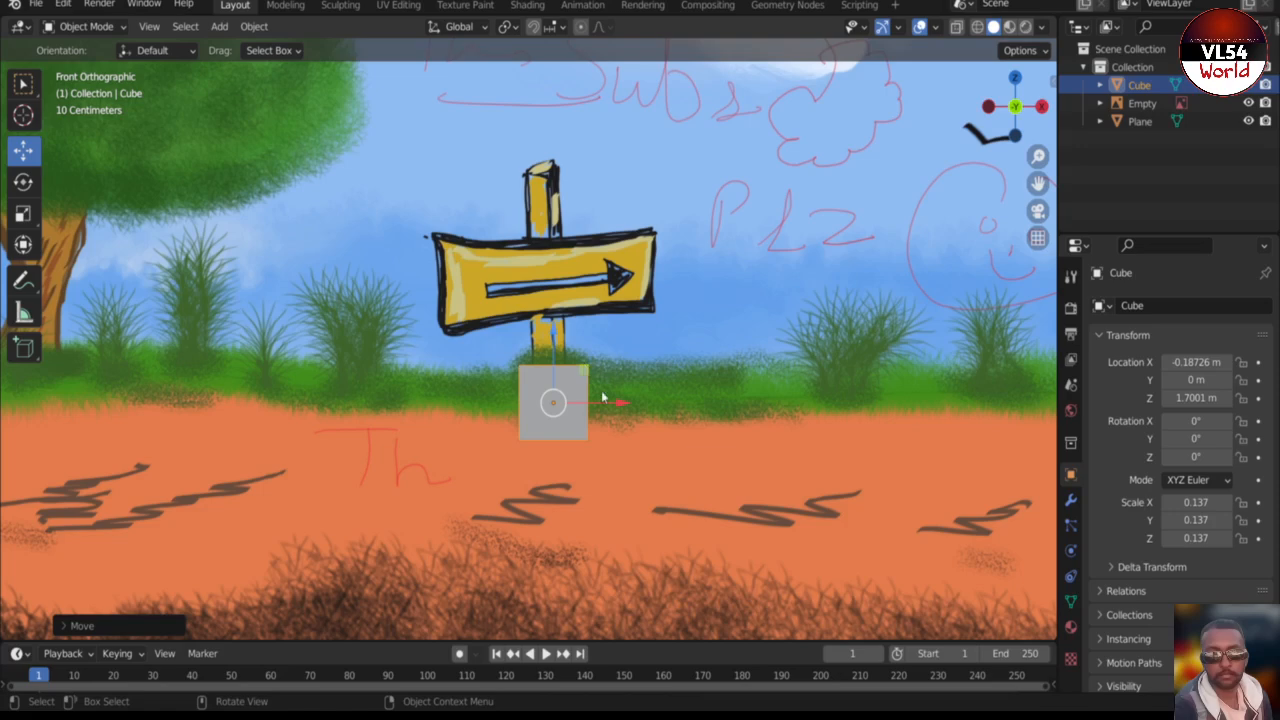
# - Narrow the cube along X to a scale of about 0.076 to approximate the signpost's width
pyautogui.click(22, 215)
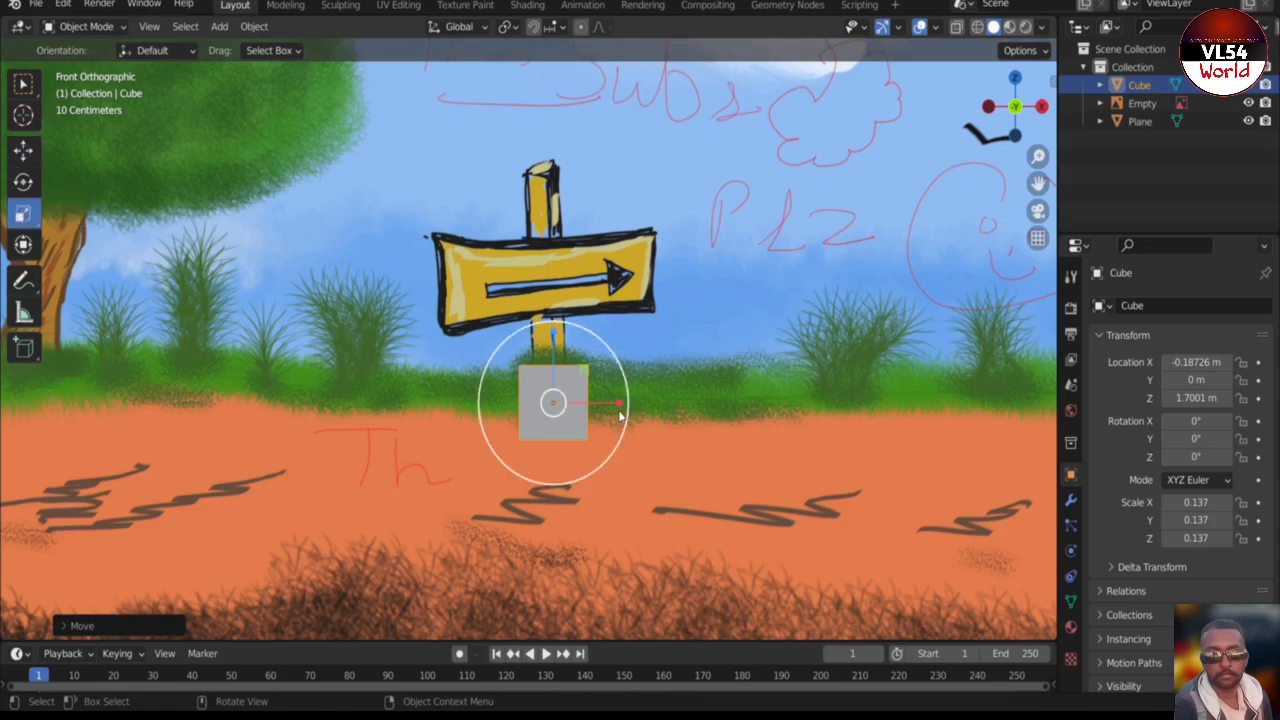
pyautogui.moveTo(620, 404); pyautogui.dragTo(586, 408)
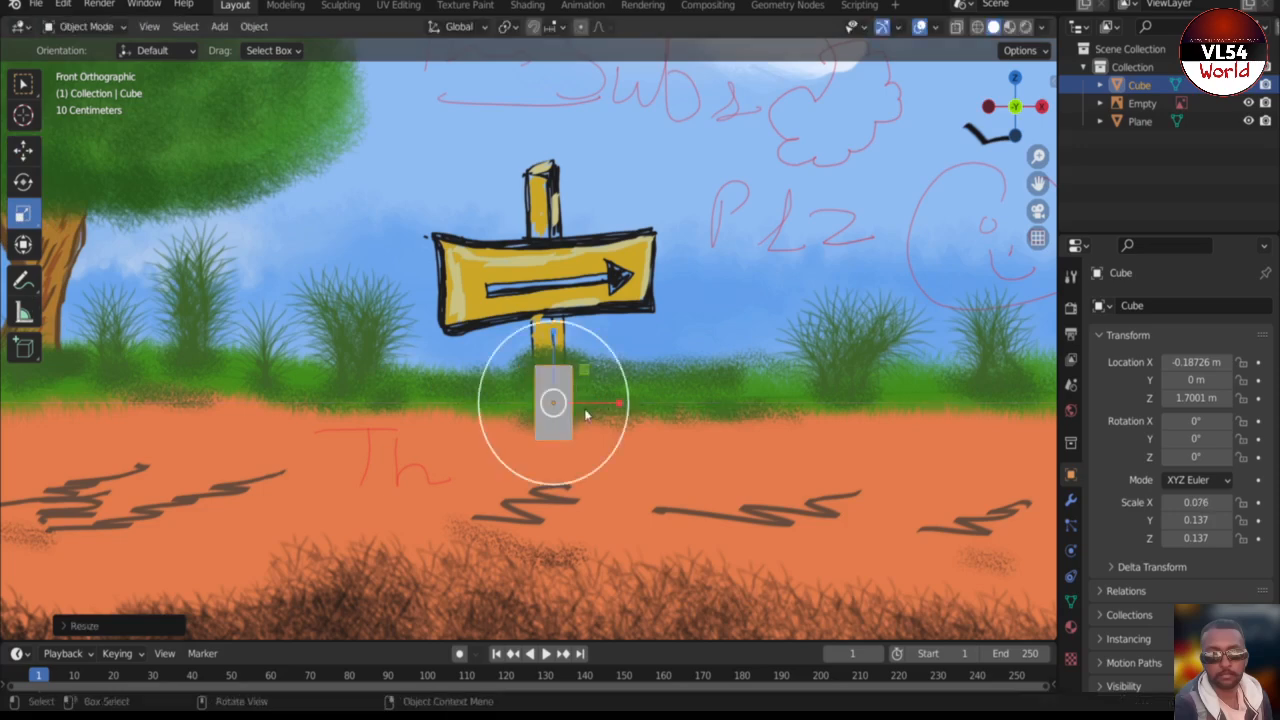
pyautogui.click(23, 150)
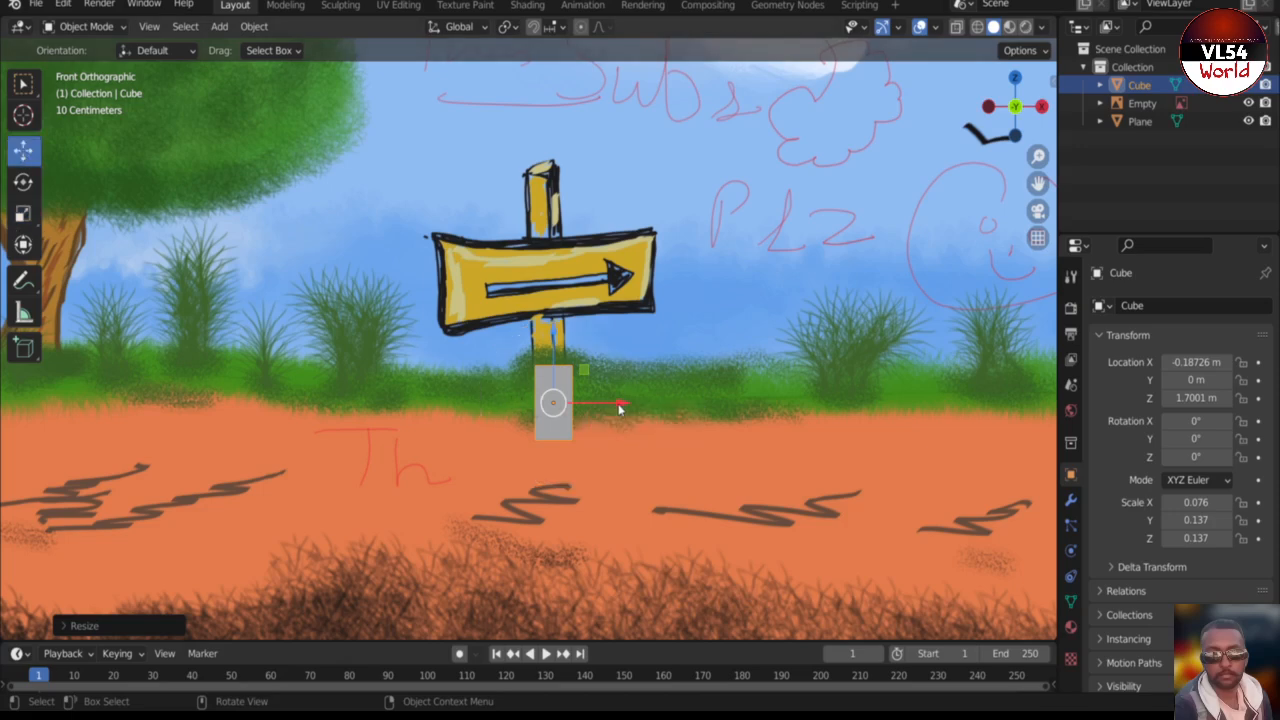
# - Centre the post cube on the painted sign at about X -0.19 m, Z 2.11 m, and stretch its Z scale to about 0.484
pyautogui.moveTo(620, 408); pyautogui.dragTo(615, 408)
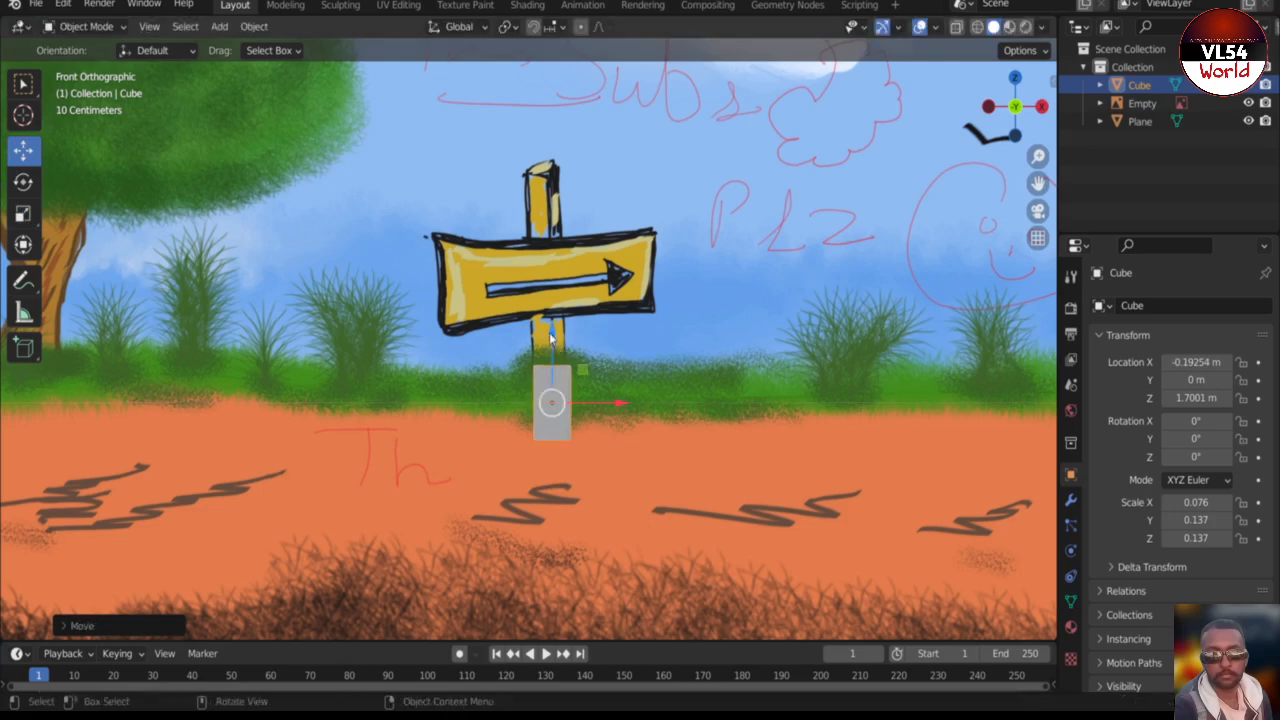
pyautogui.moveTo(557, 338); pyautogui.dragTo(551, 213)
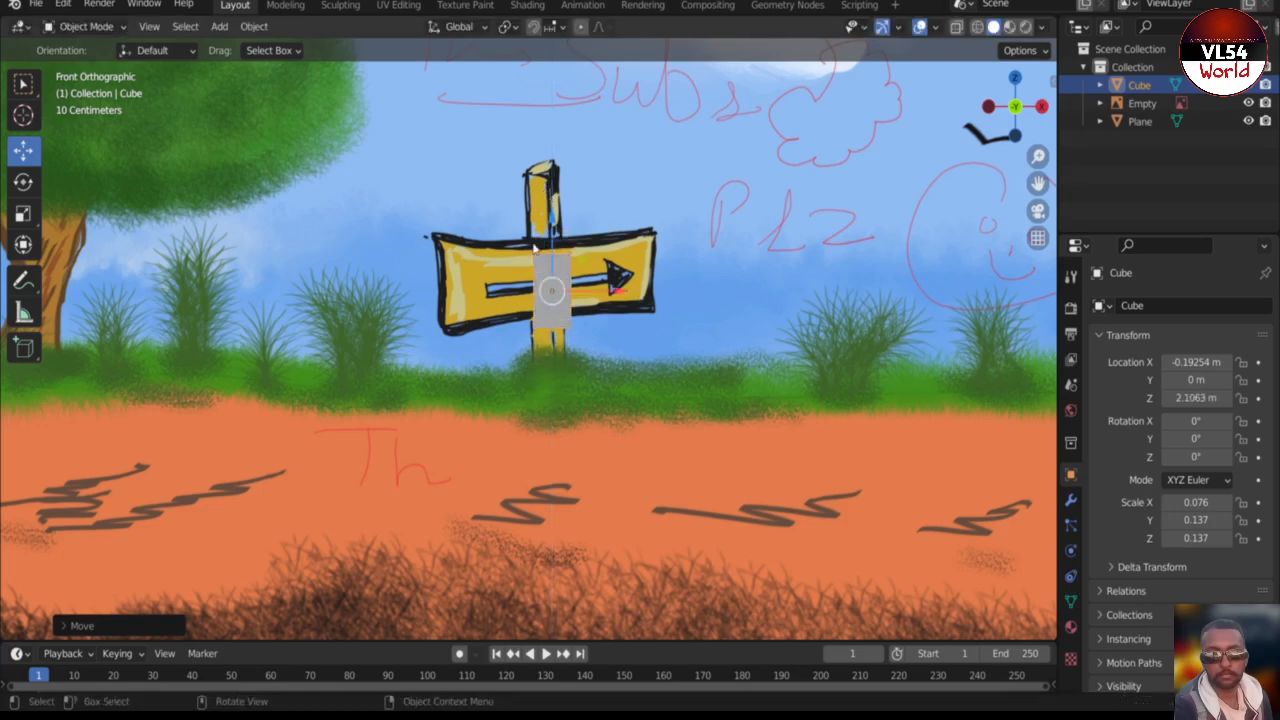
pyautogui.click(24, 213)
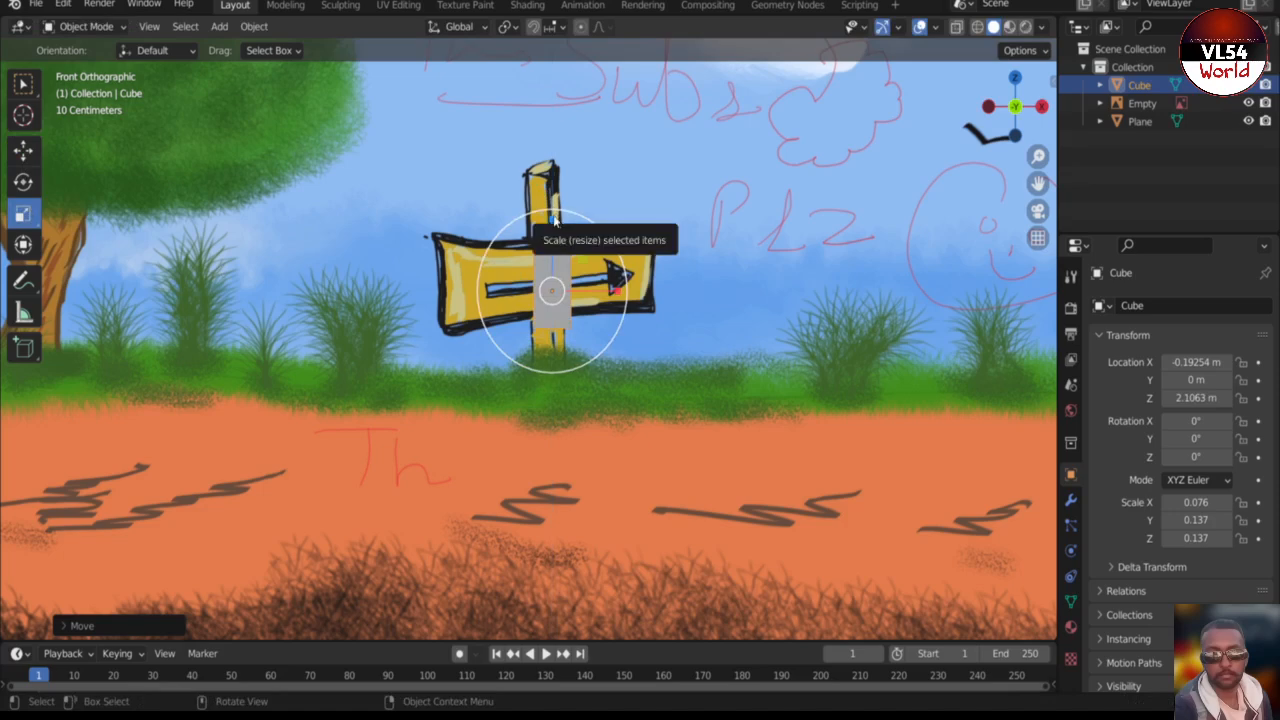
pyautogui.moveTo(555, 226); pyautogui.dragTo(574, 18)
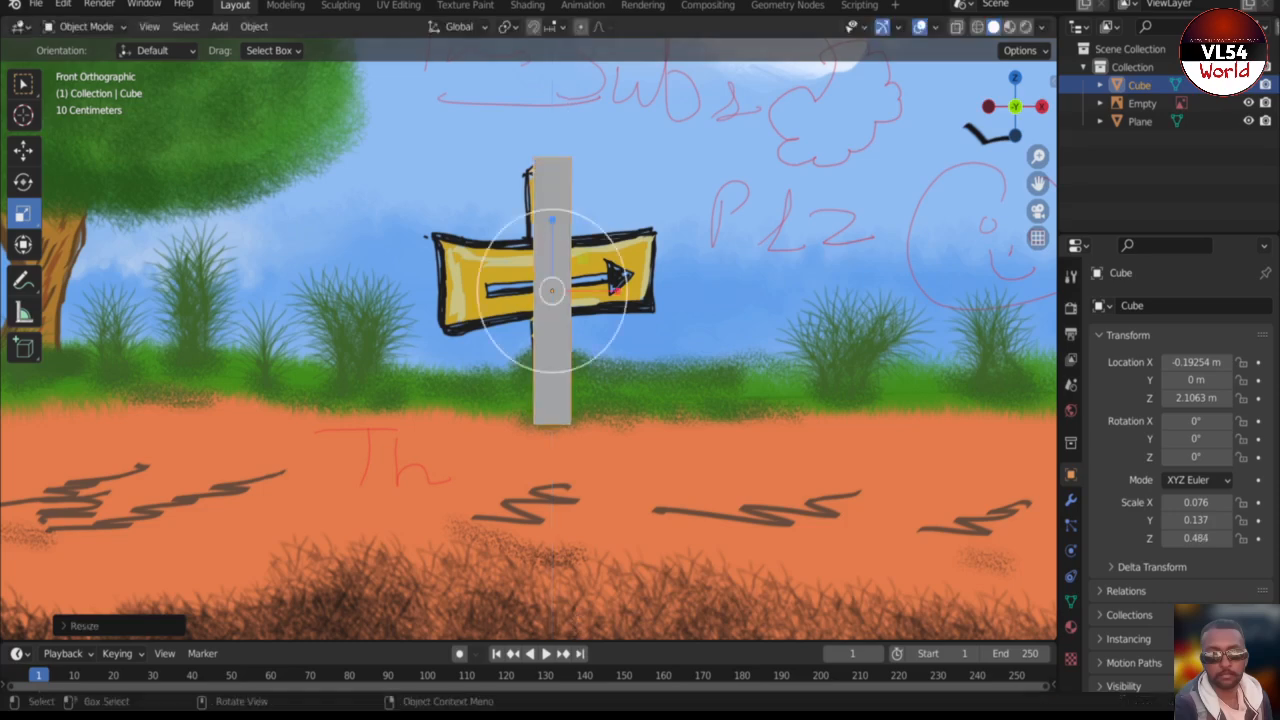
# - Thin the post along Y to a scale of about 0.051 and move it in front of the reference image, to about Y -0.077 m
pyautogui.moveTo(492, 477)
pyautogui.mouseDown(button='middle')
pyautogui.moveTo(488, 512)
pyautogui.moveTo(440, 436)
pyautogui.moveTo(552, 482)
pyautogui.mouseUp(button='middle')
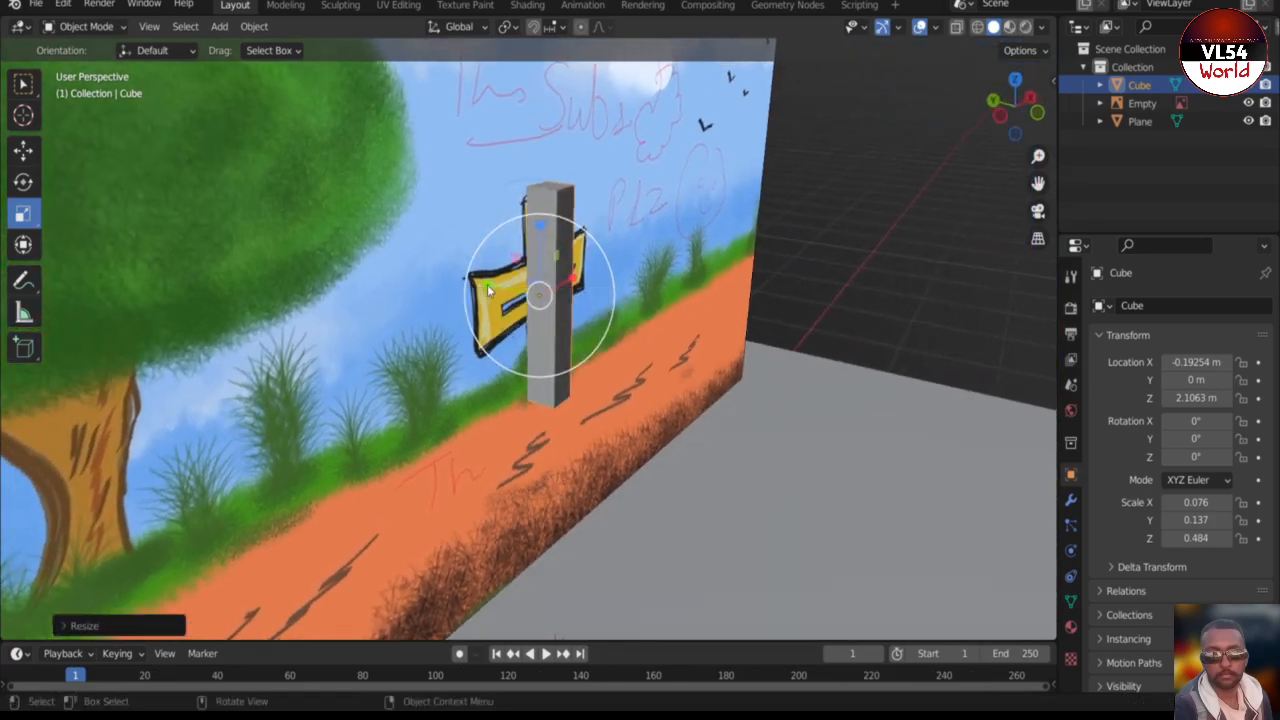
pyautogui.press('s')
pyautogui.press('y')
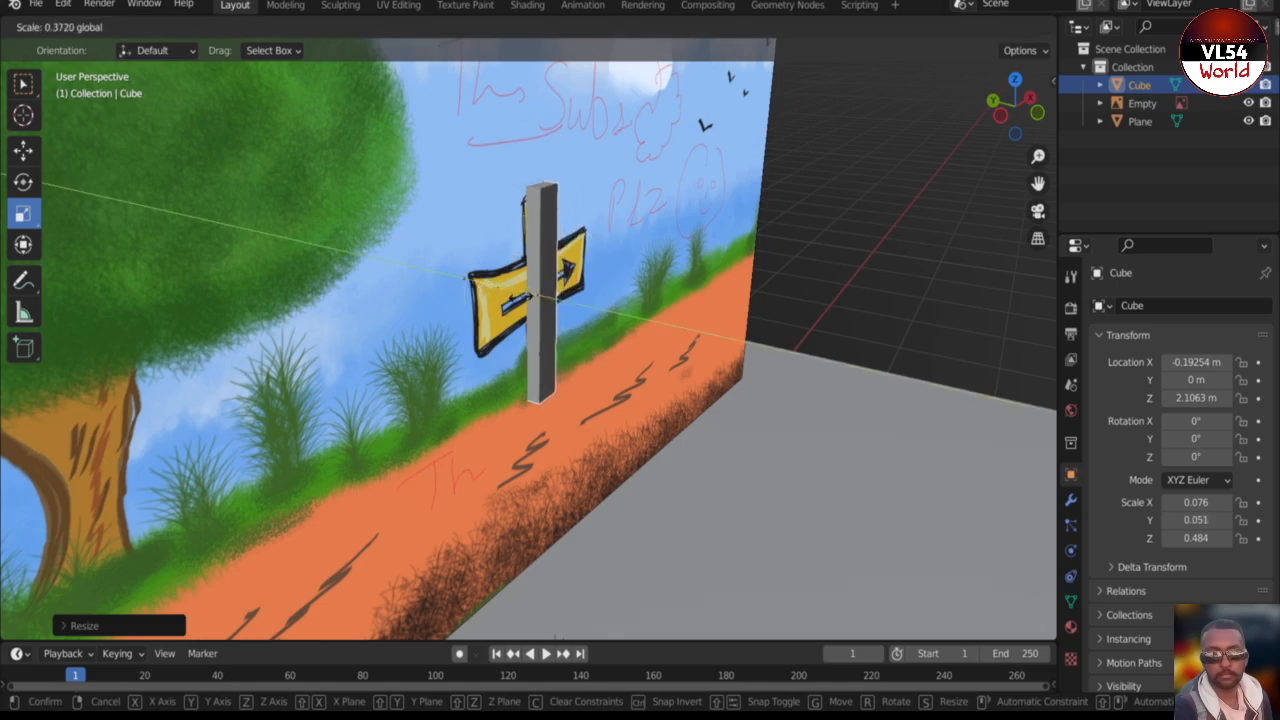
pyautogui.moveTo(519, 300); pyautogui.dragTo(520, 298)
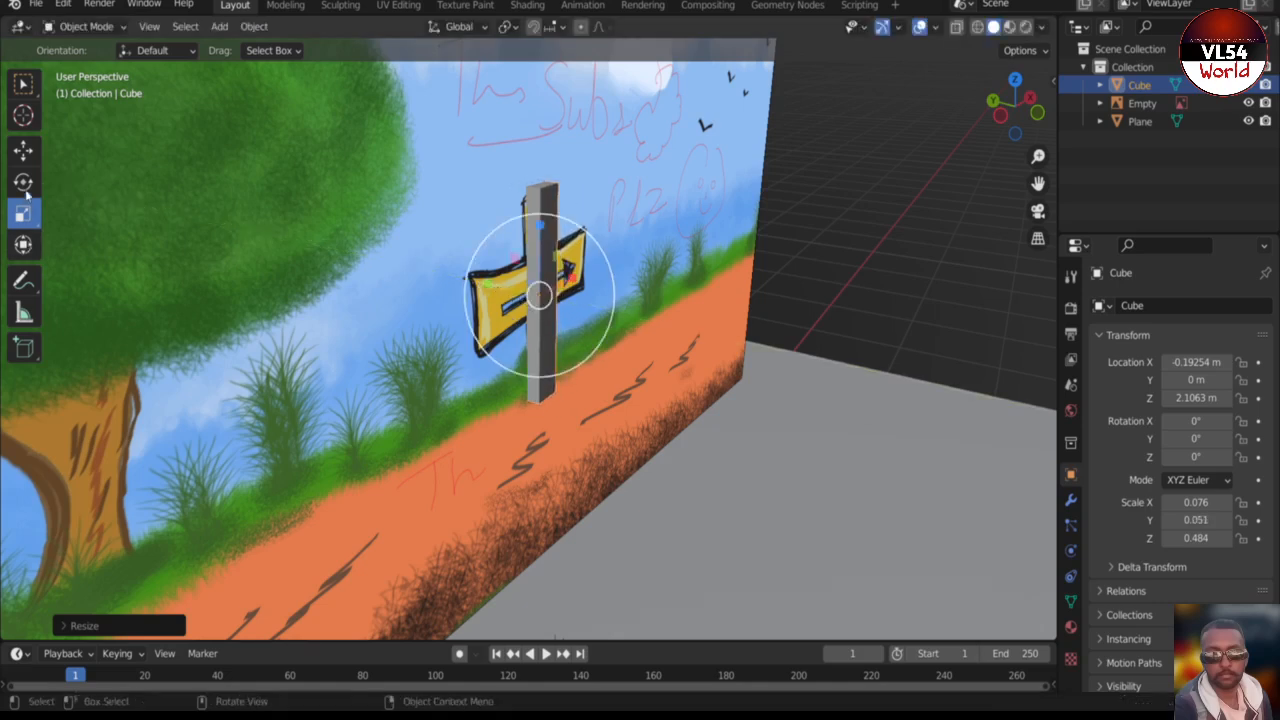
pyautogui.click(22, 151)
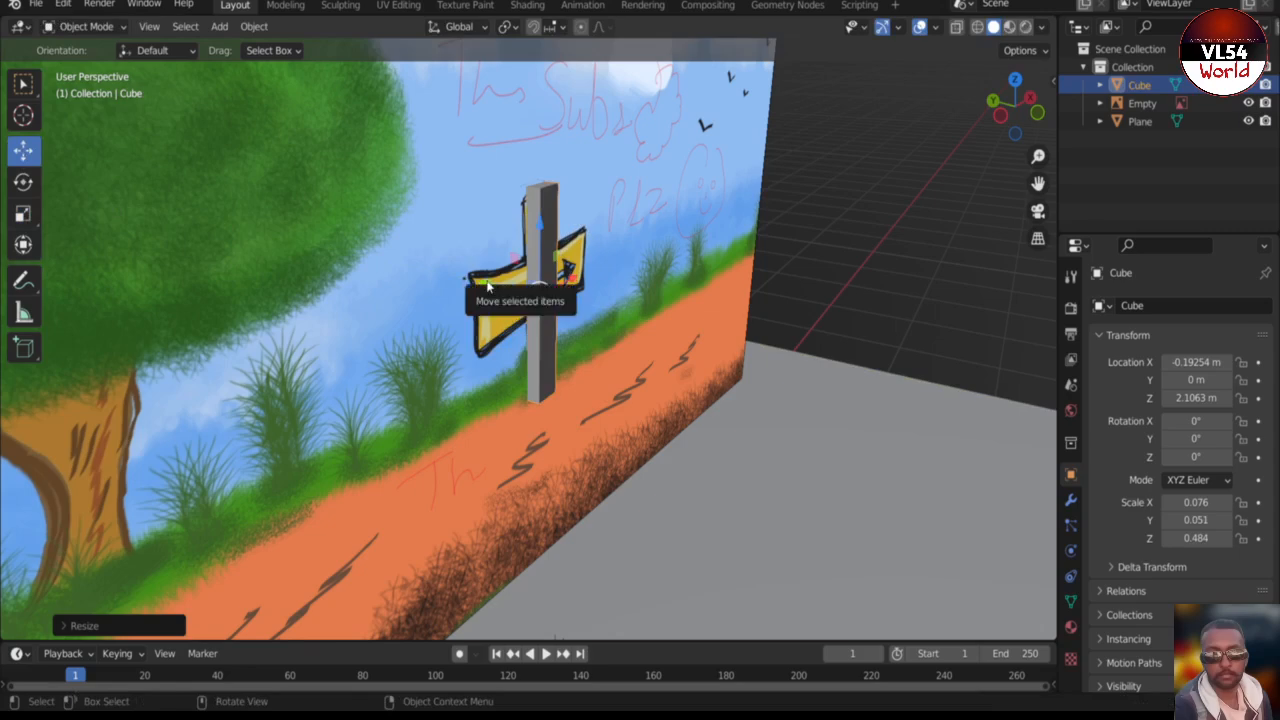
pyautogui.moveTo(488, 287); pyautogui.dragTo(502, 289)
# - Add a second cube mesh for the sign board and raise it in front view to about 2.16 m in Z
pyautogui.scroll(-3, 598, 345)
pyautogui.press('KP_1')
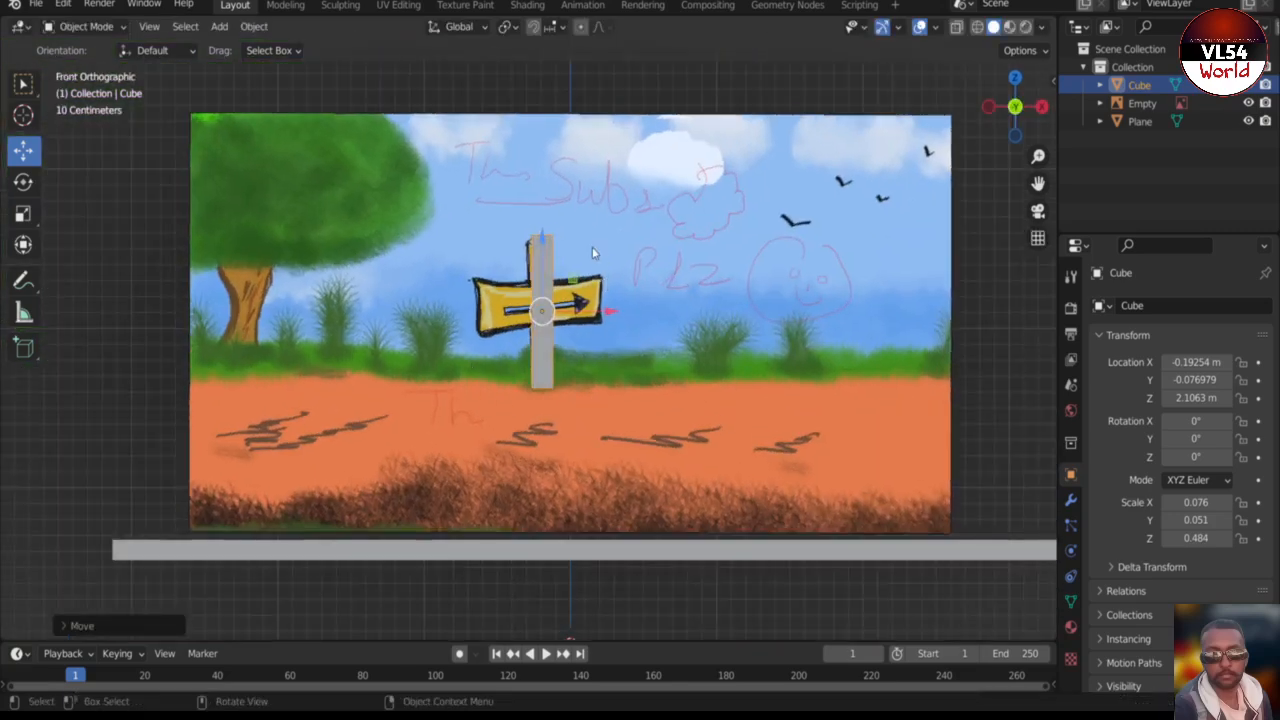
pyautogui.scroll(5, 483, 363)
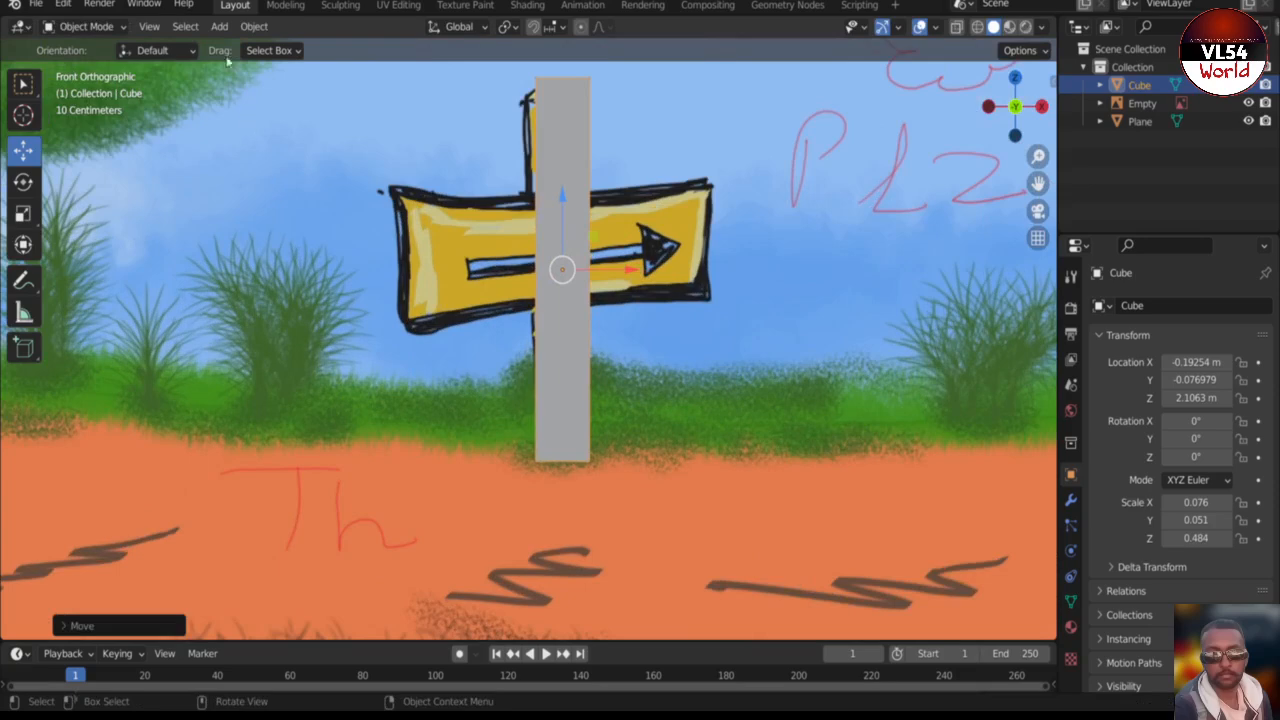
pyautogui.click(219, 26)
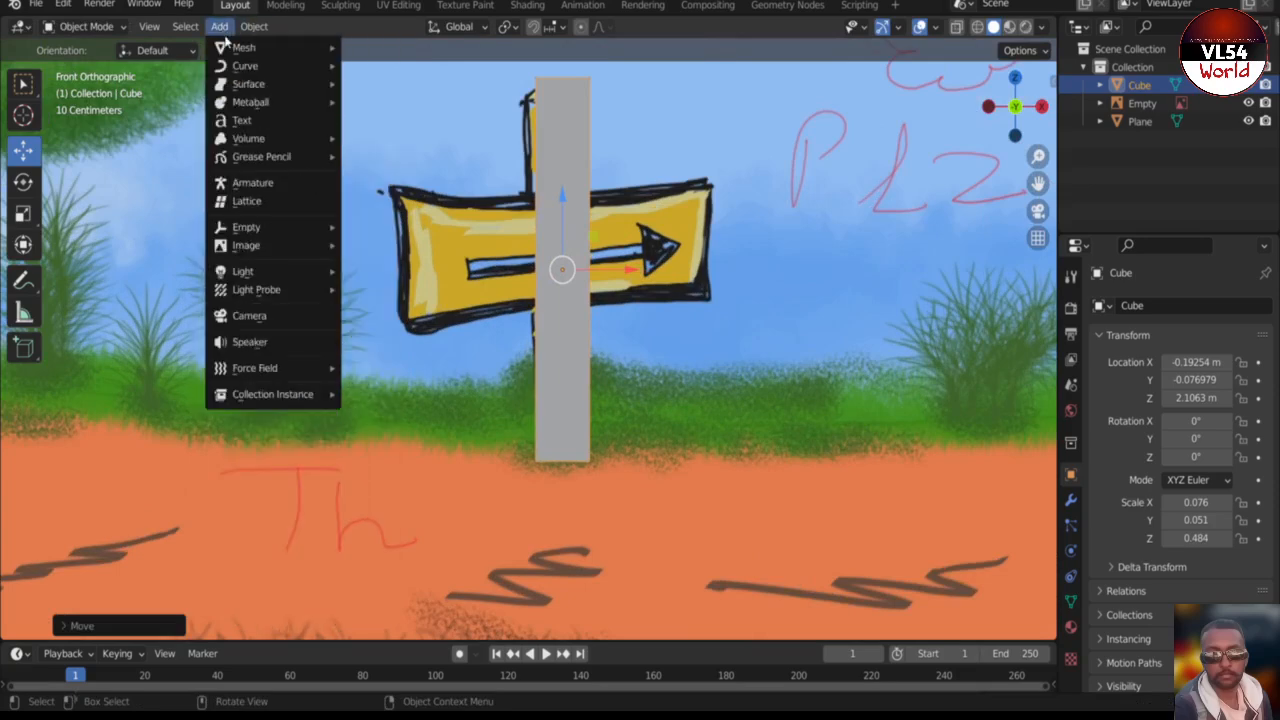
pyautogui.moveTo(235, 47)
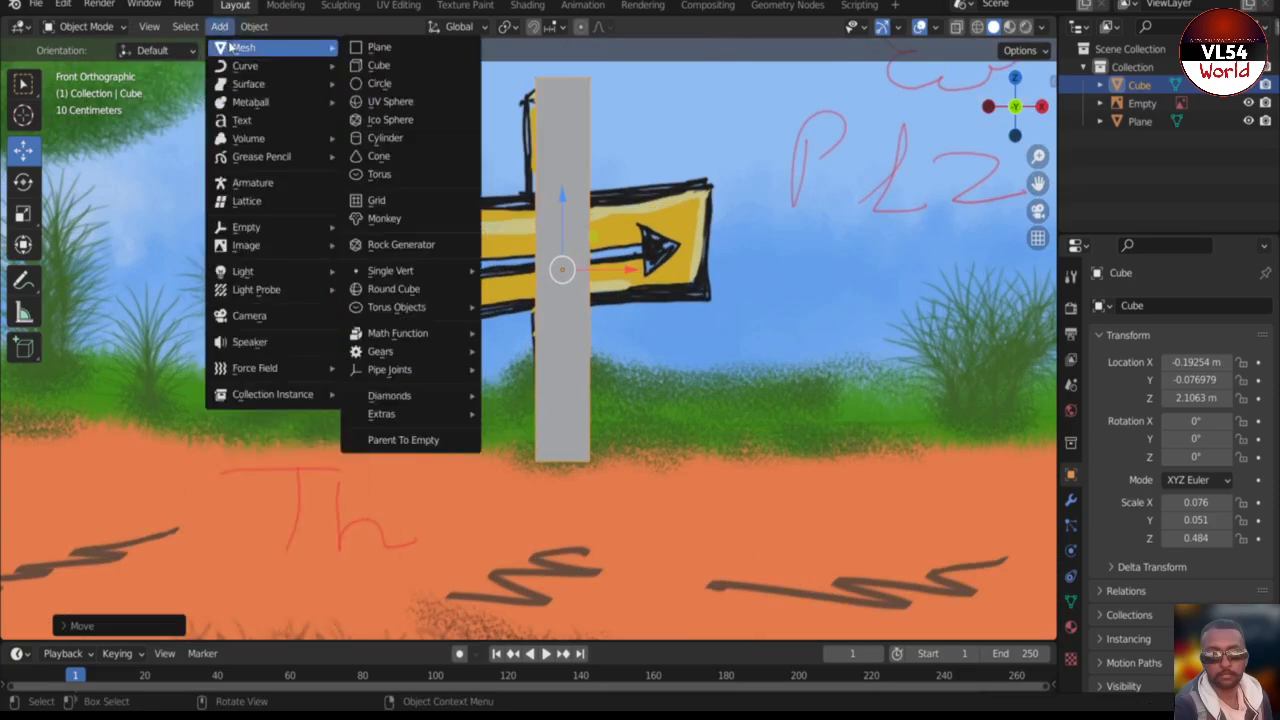
pyautogui.click(371, 76)
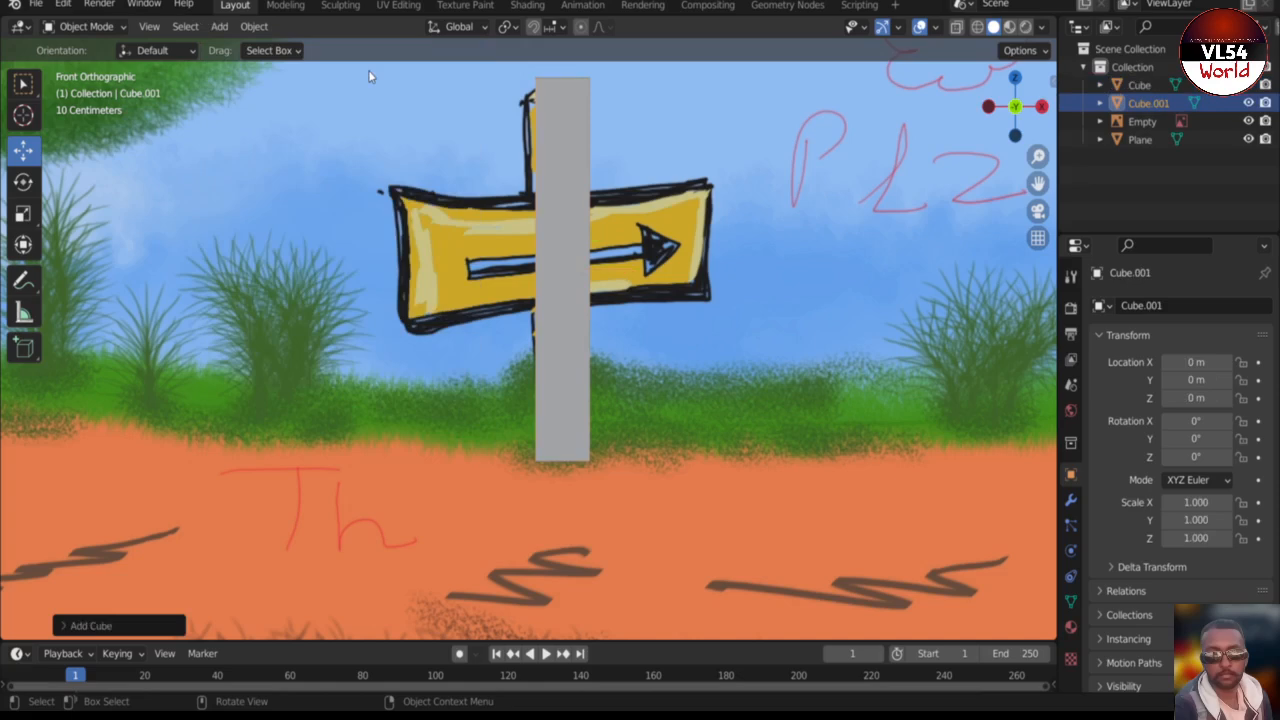
pyautogui.scroll(-5, 585, 329)
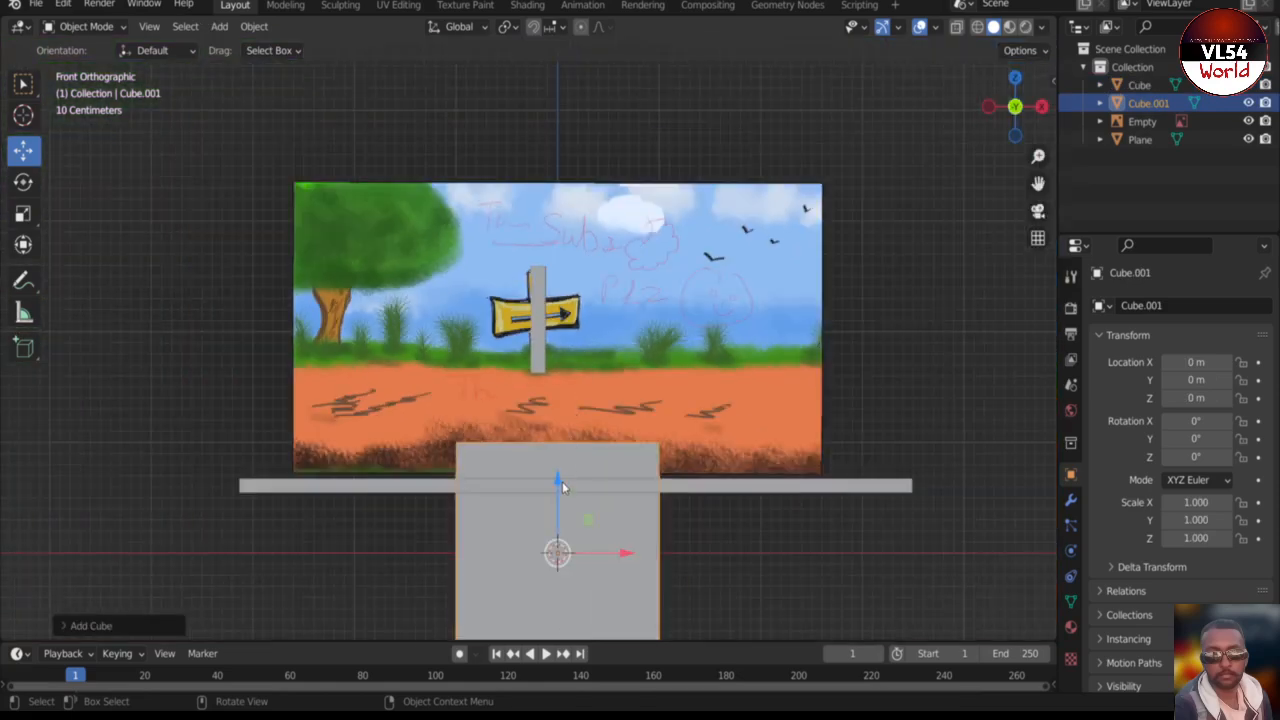
pyautogui.moveTo(562, 481); pyautogui.dragTo(578, 245)
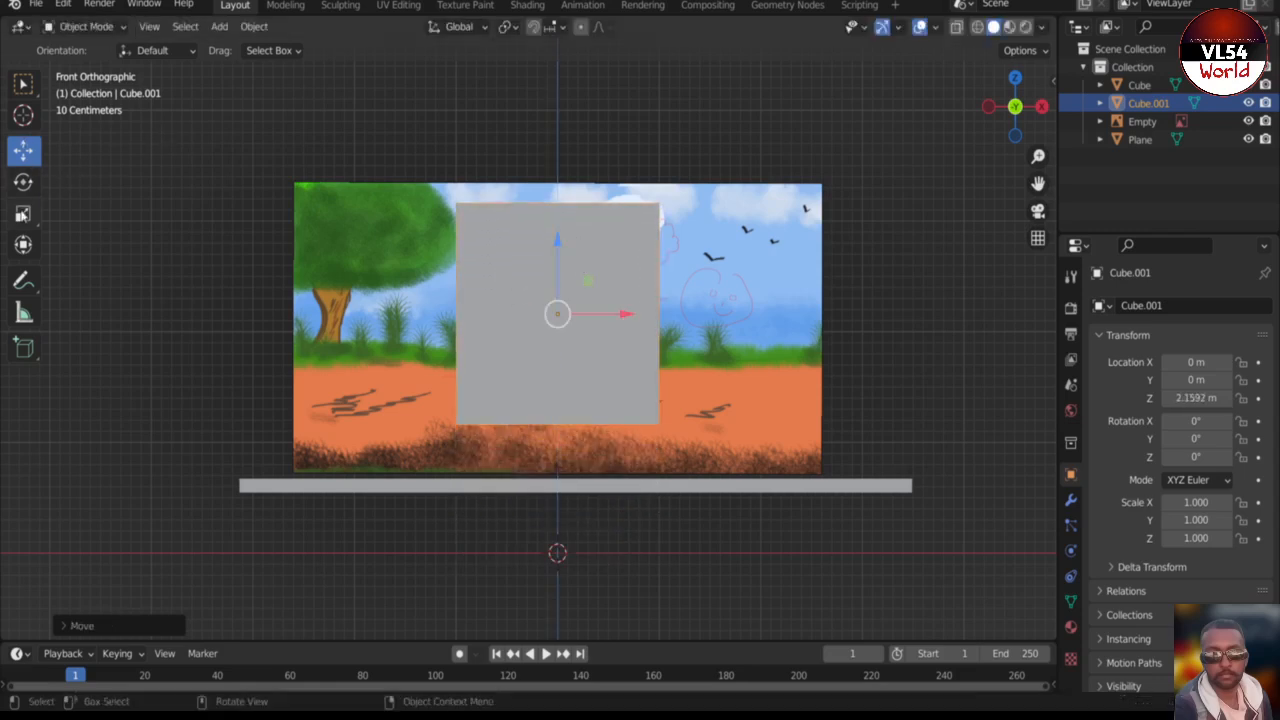
# - Scale the new cube into a board shape, about 0.219 along Z and 0.467 along X
pyautogui.click(23, 213)
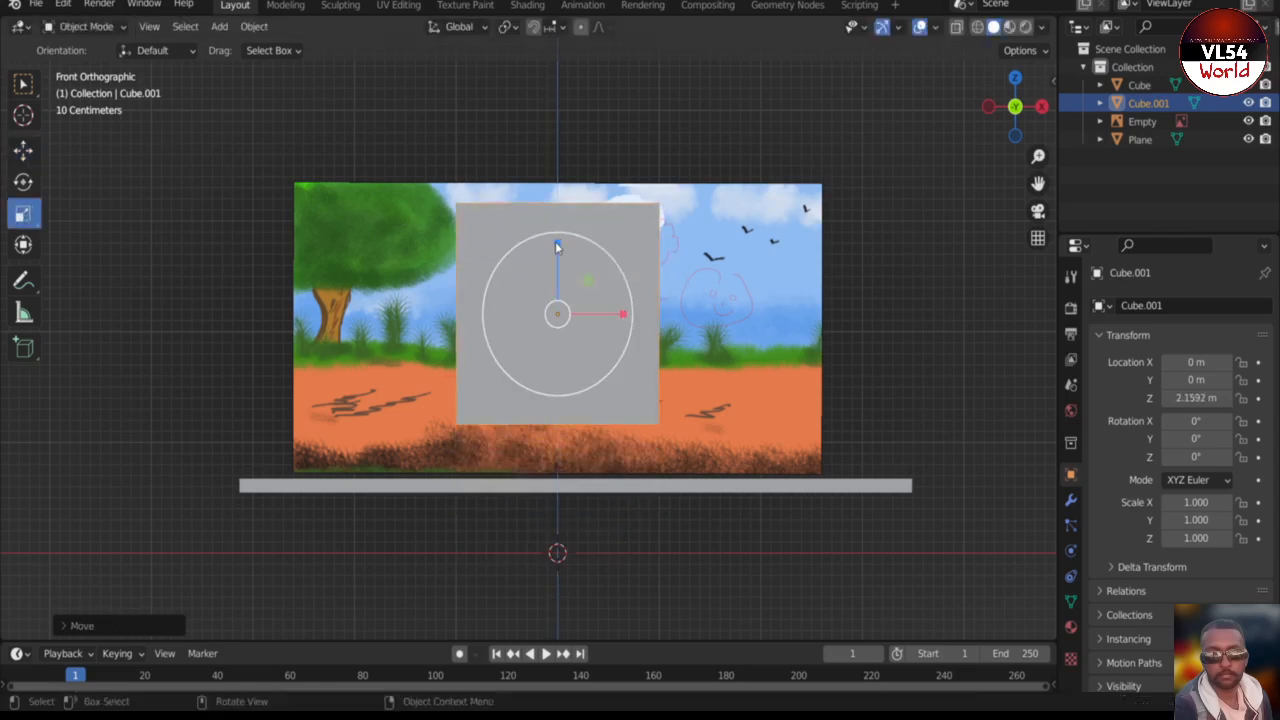
pyautogui.moveTo(557, 248); pyautogui.dragTo(567, 305)
pyautogui.scroll(7, 560, 223)
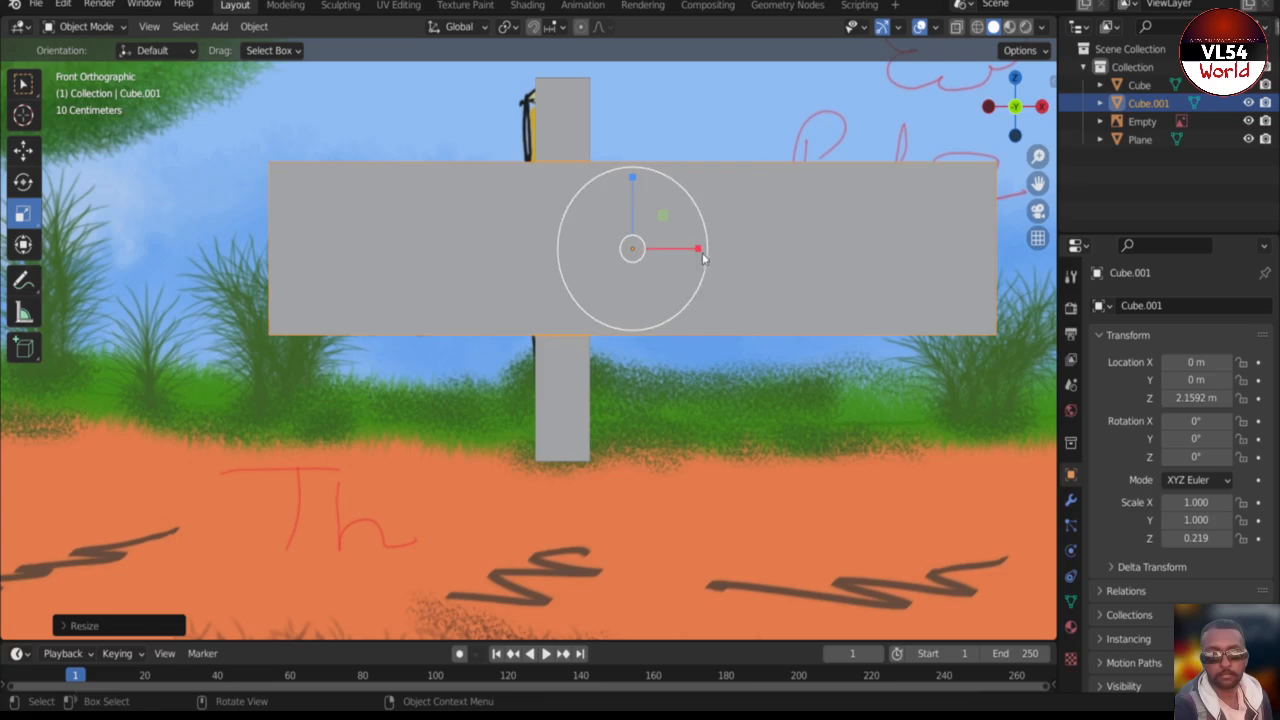
pyautogui.moveTo(701, 253); pyautogui.dragTo(669, 249)
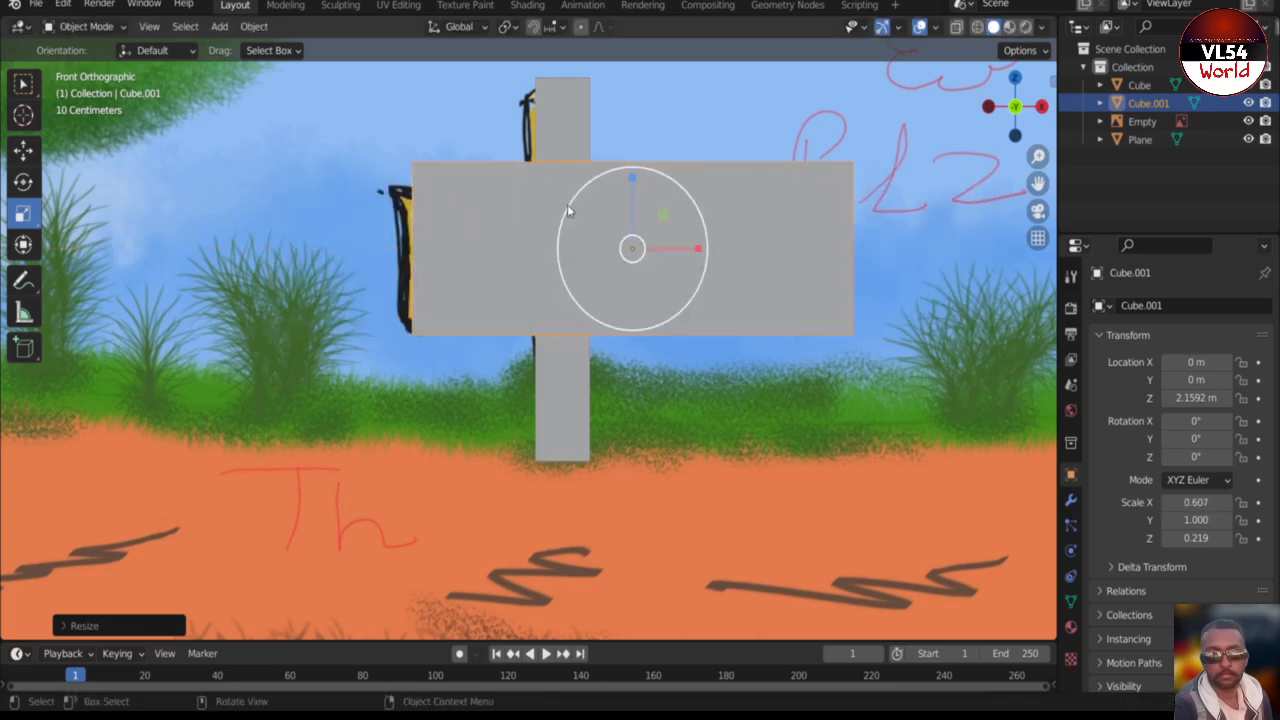
pyautogui.scroll(1, 566, 204)
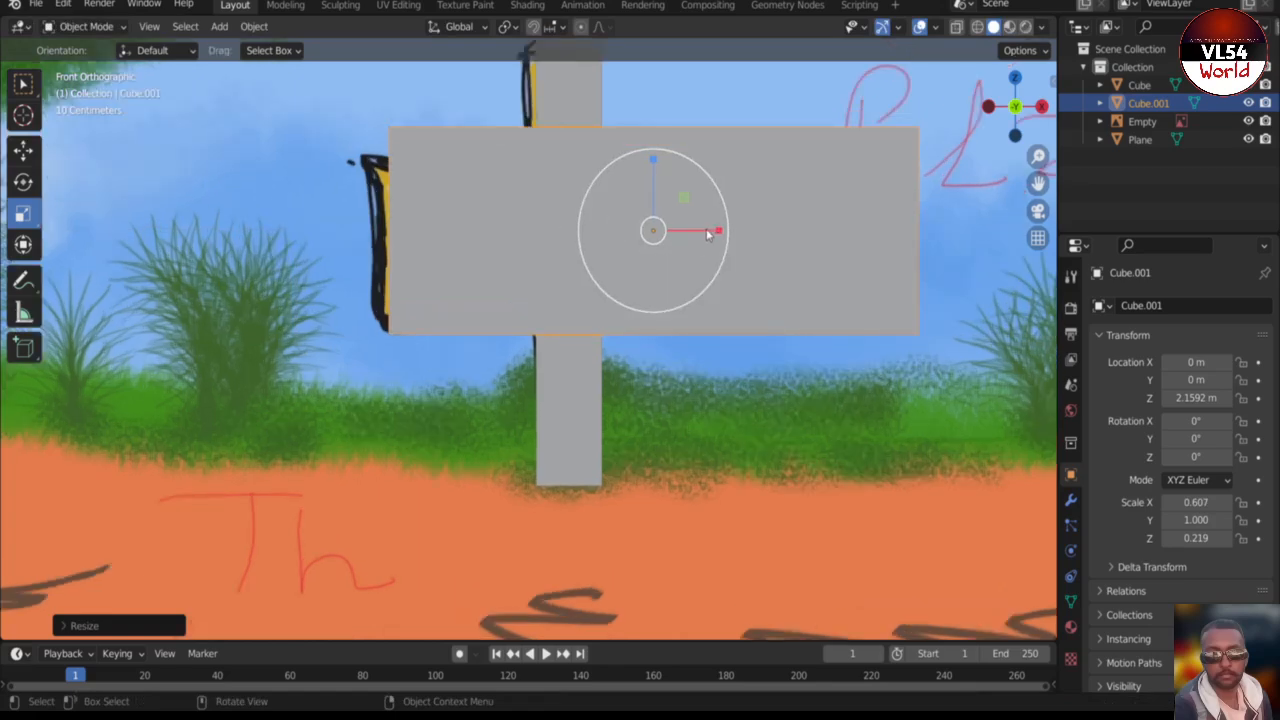
pyautogui.moveTo(718, 232); pyautogui.dragTo(697, 244)
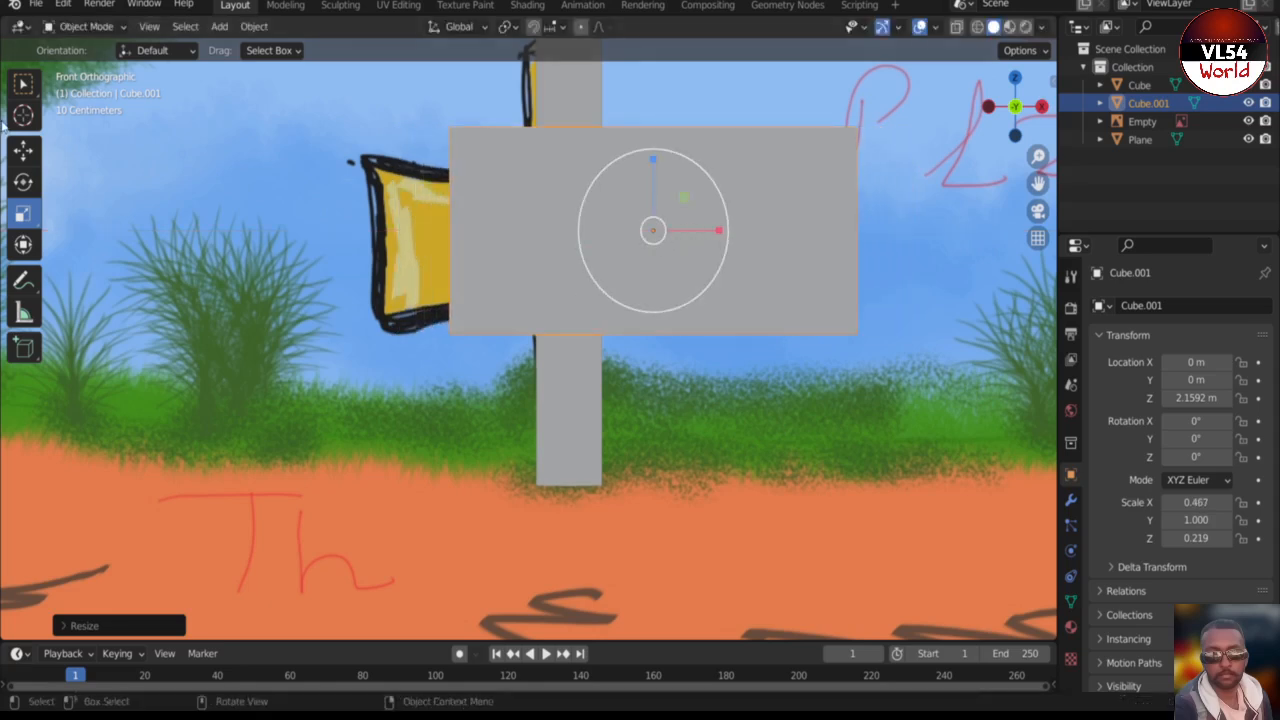
# - Position the board across the upper part of the post at about X -0.18 m, Z 2.26 m
pyautogui.click(21, 152)
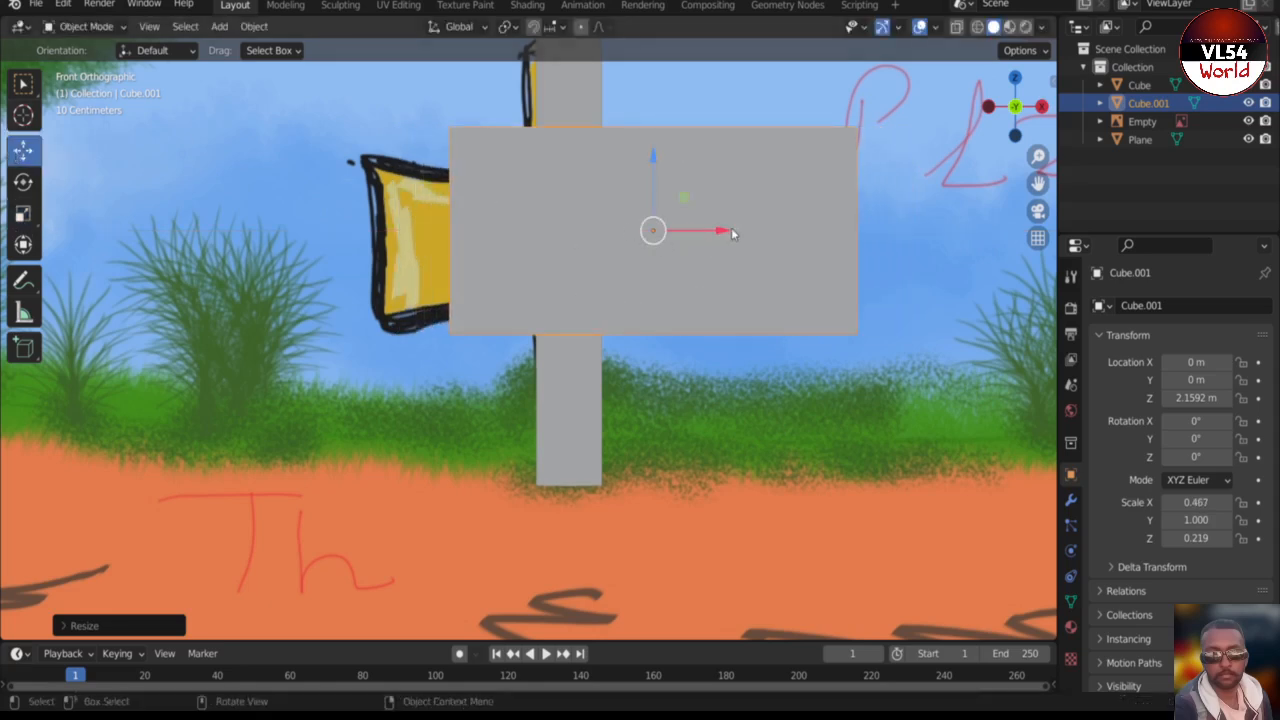
pyautogui.moveTo(726, 231); pyautogui.dragTo(616, 224)
pyautogui.scroll(-3, 580, 232)
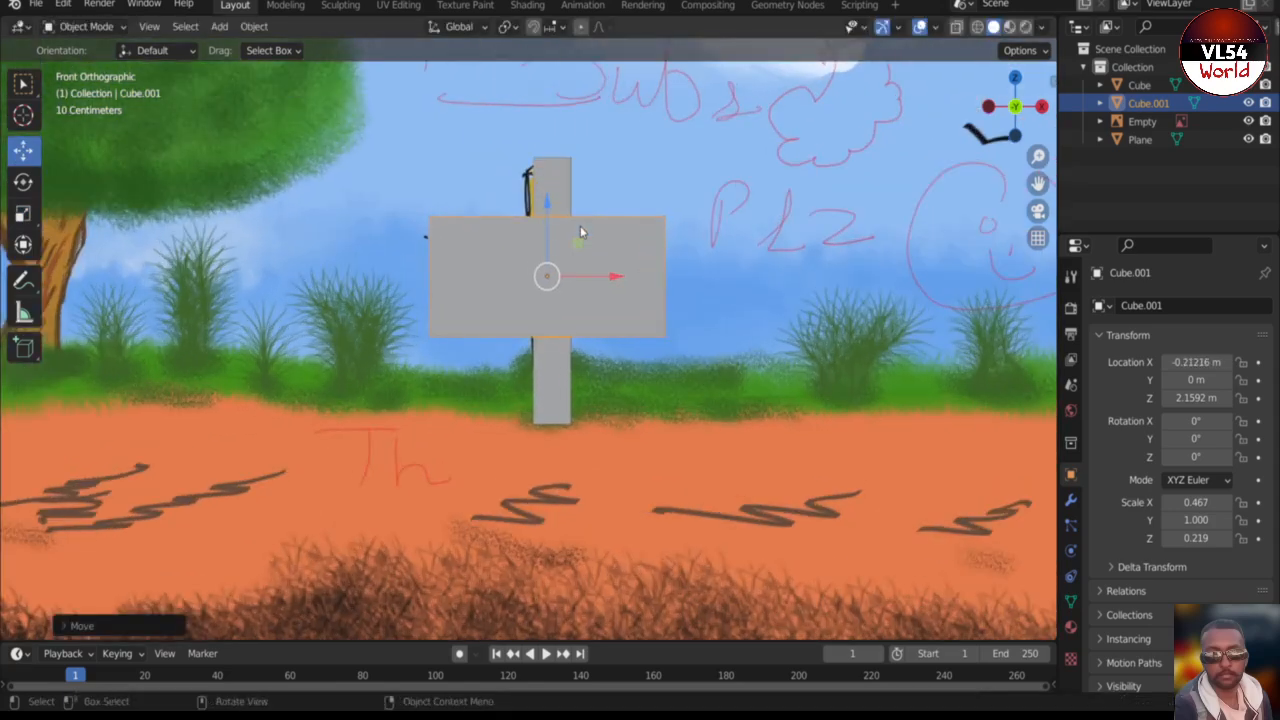
pyautogui.moveTo(612, 278); pyautogui.dragTo(628, 278)
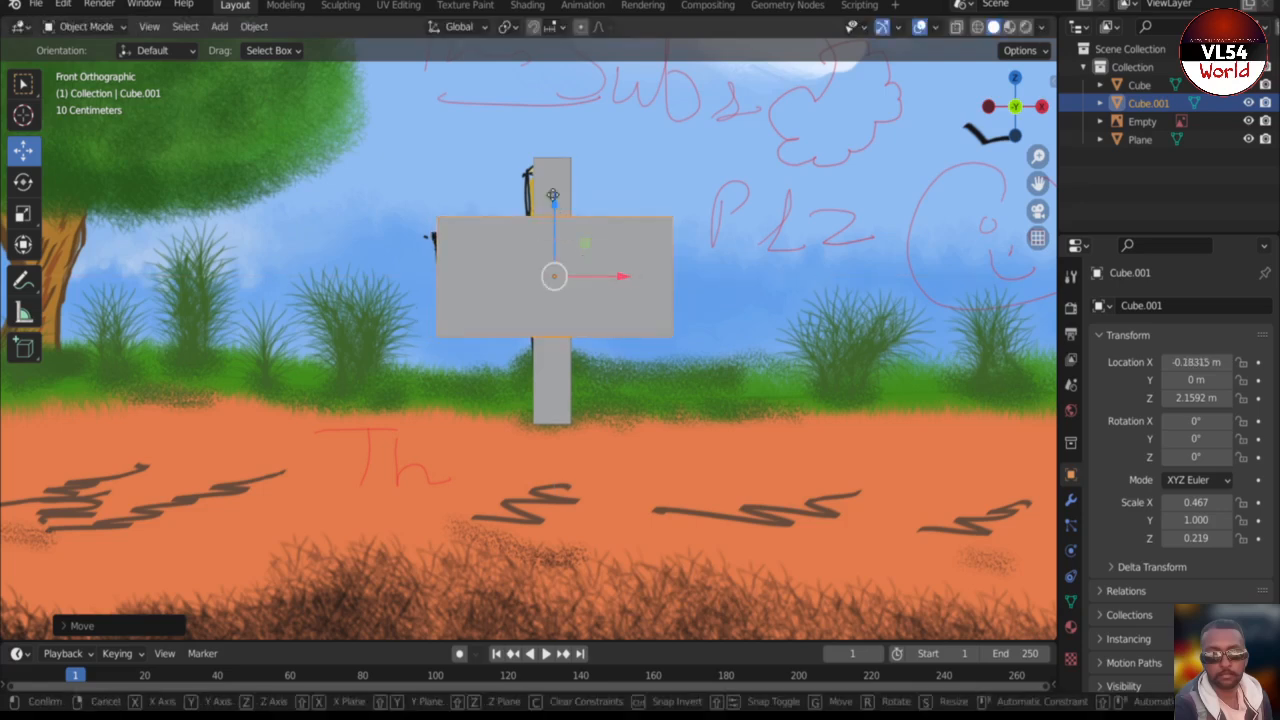
pyautogui.moveTo(552, 194); pyautogui.dragTo(552, 164)
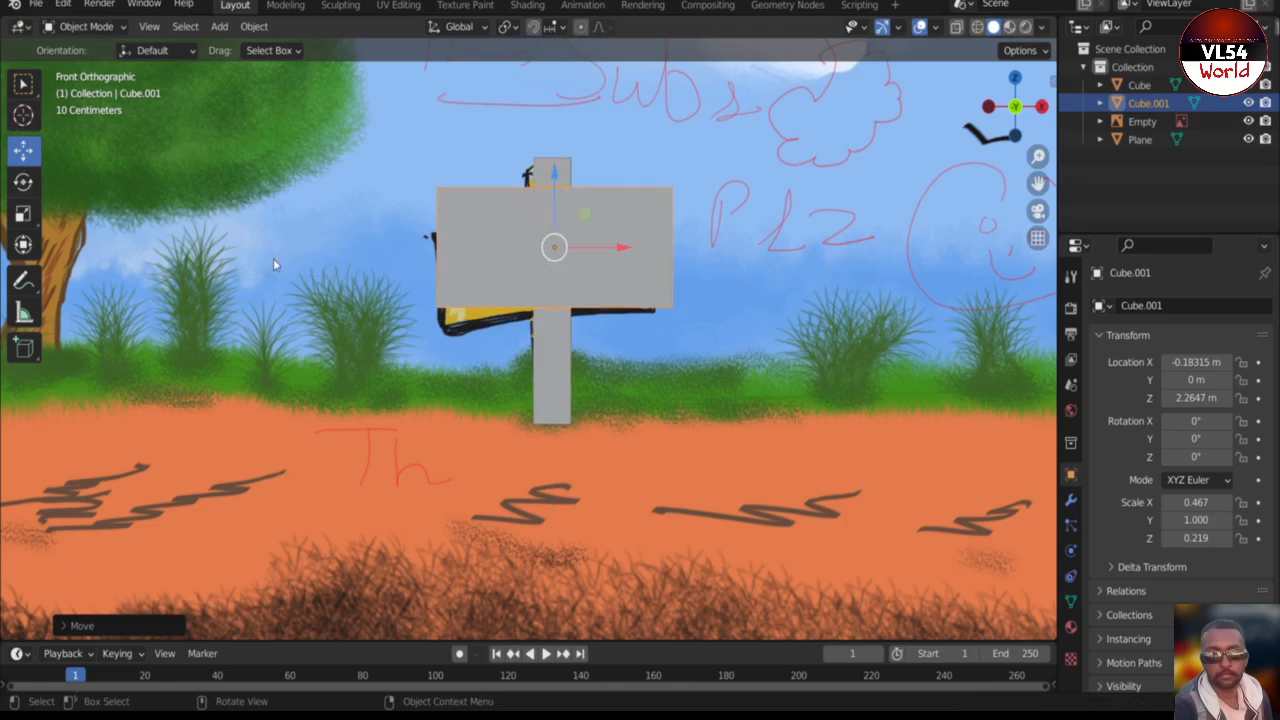
# - Flatten the board along Y to a scale of about -0.100 and move it in front of the post, to about Y -0.17 m
pyautogui.moveTo(274, 264); pyautogui.dragTo(322, 325, button='middle')
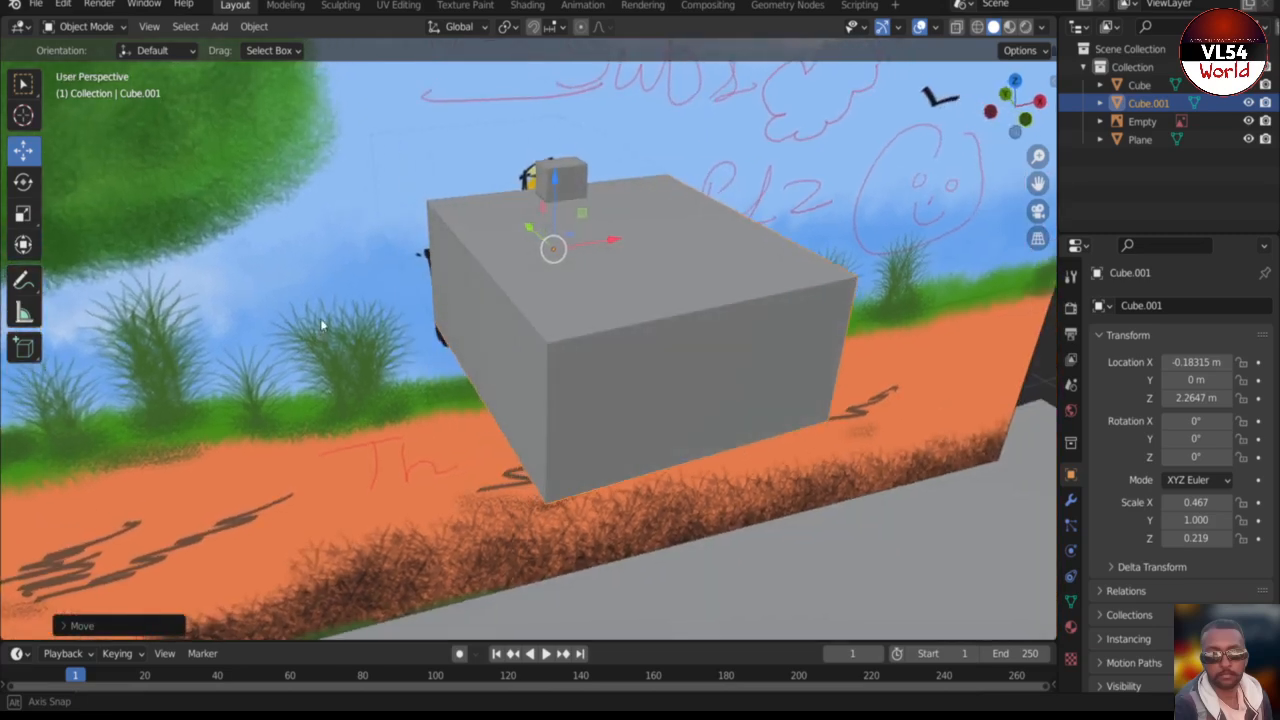
pyautogui.click(23, 213)
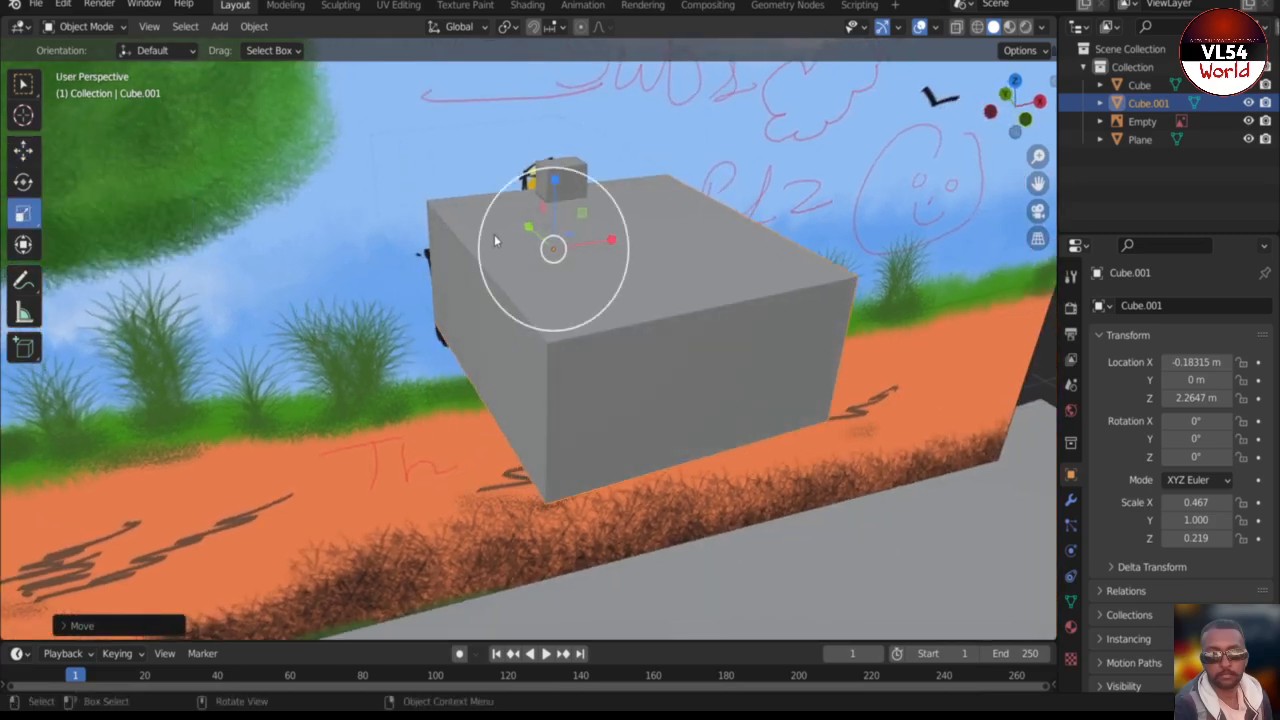
pyautogui.moveTo(552, 244)
pyautogui.mouseDown()
pyautogui.moveTo(541, 236)
pyautogui.moveTo(544, 265)
pyautogui.moveTo(545, 240)
pyautogui.moveTo(552, 249)
pyautogui.mouseUp()
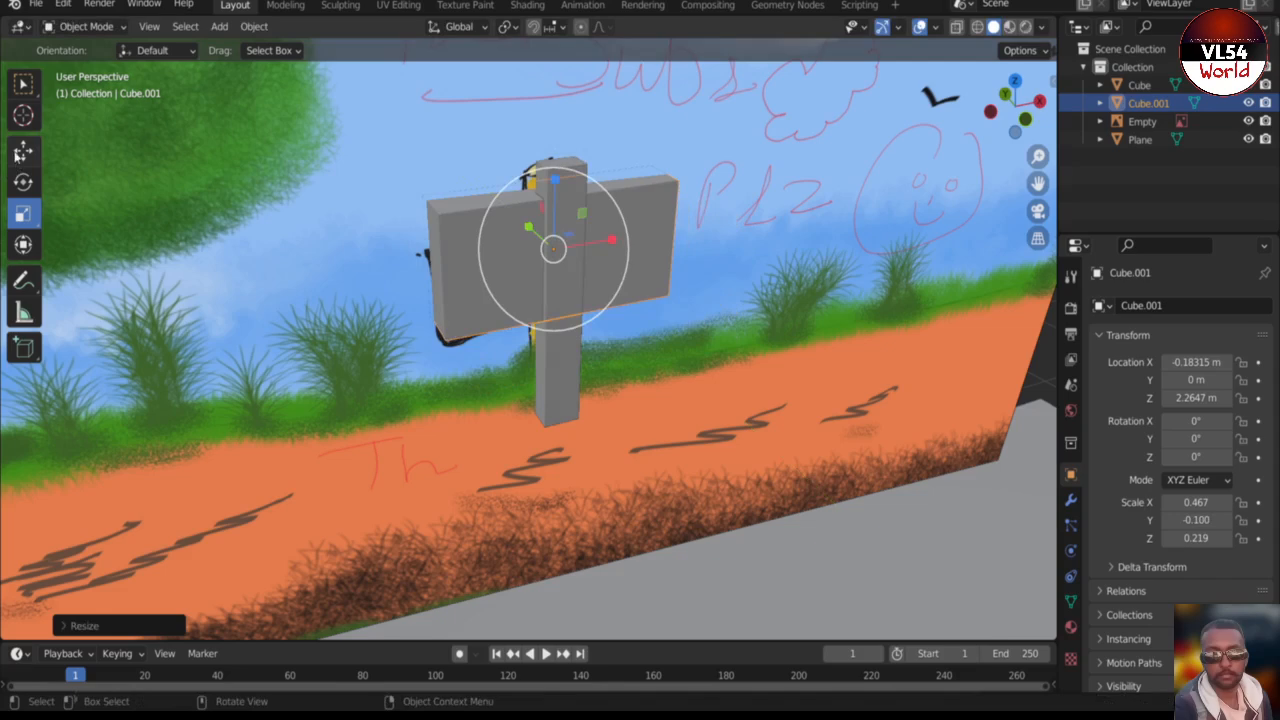
pyautogui.click(18, 154)
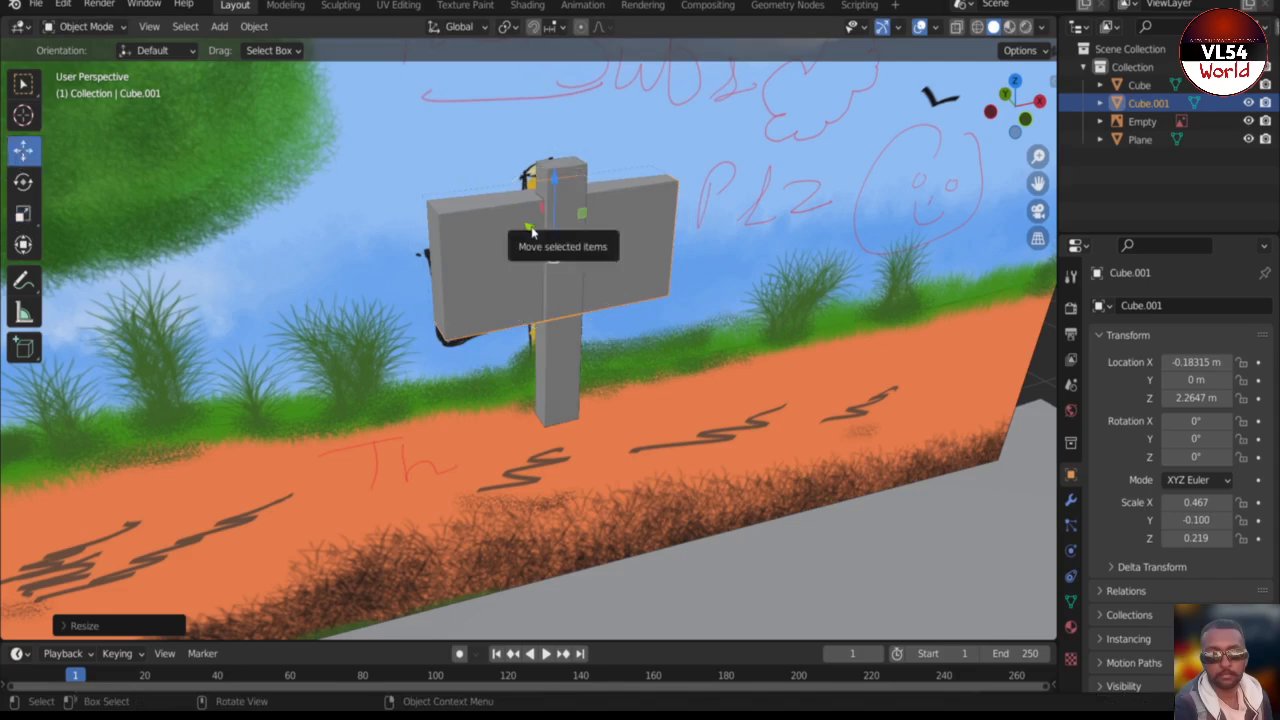
pyautogui.moveTo(529, 233); pyautogui.dragTo(548, 251)
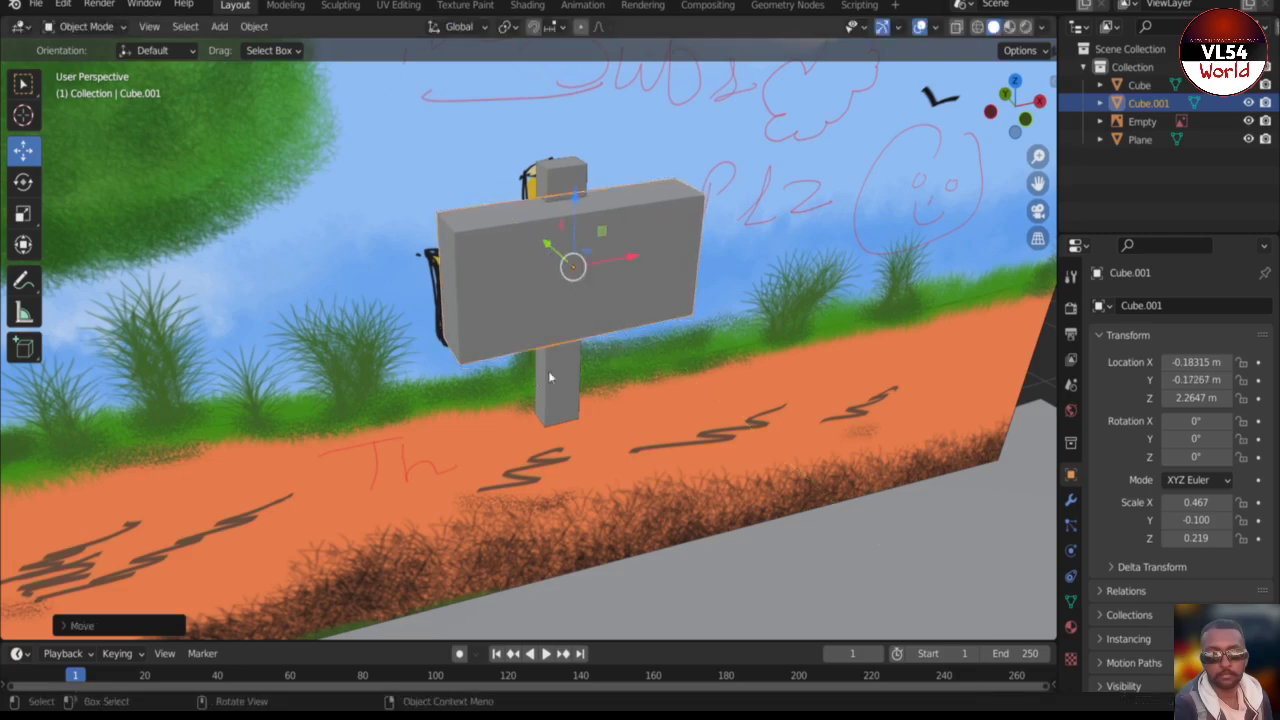
# - Thin the board further to a Y scale of about -0.063 and shift it back toward the post, to about Y -0.156 m
pyautogui.scroll(1, 472, 333)
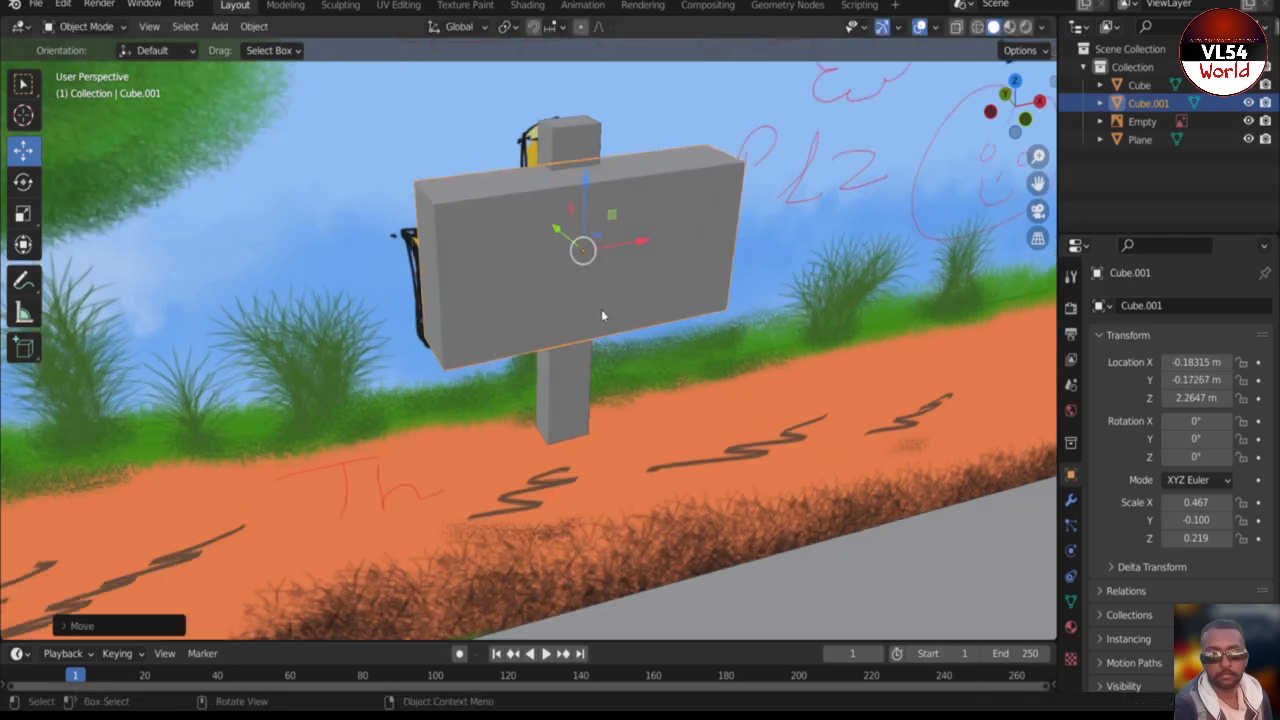
pyautogui.moveTo(601, 312); pyautogui.dragTo(703, 395, button='middle')
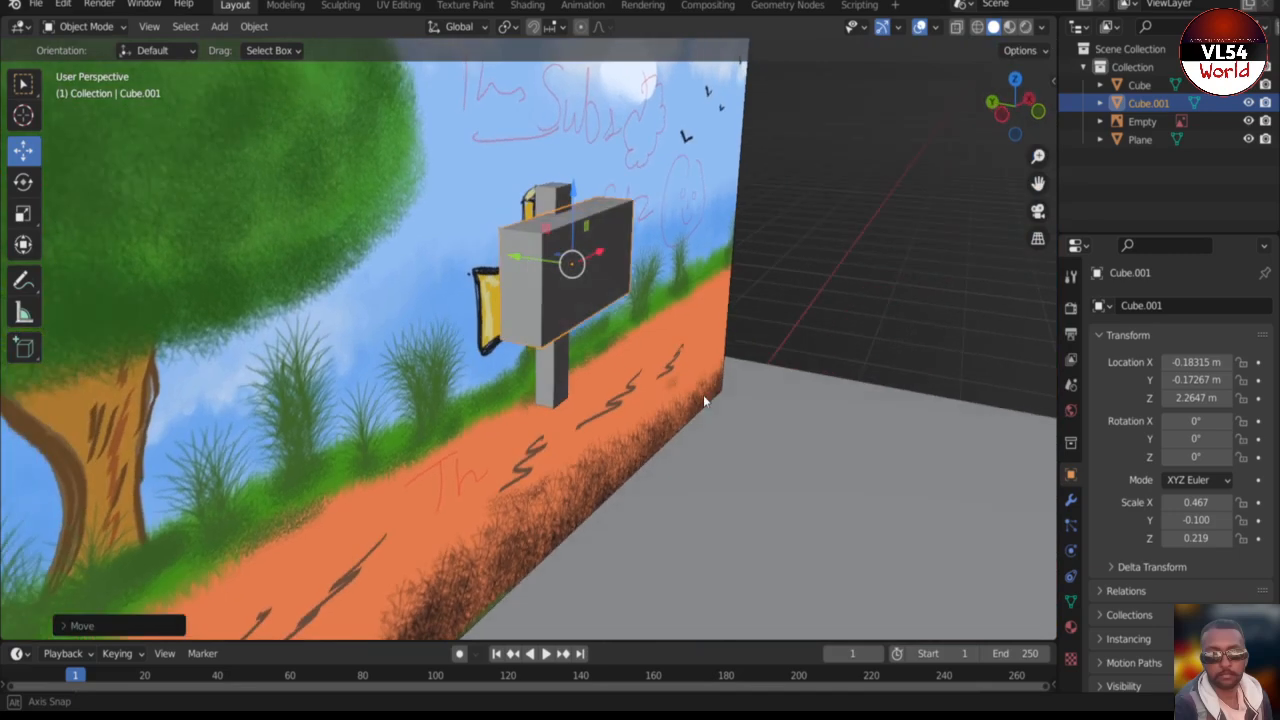
pyautogui.click(30, 213)
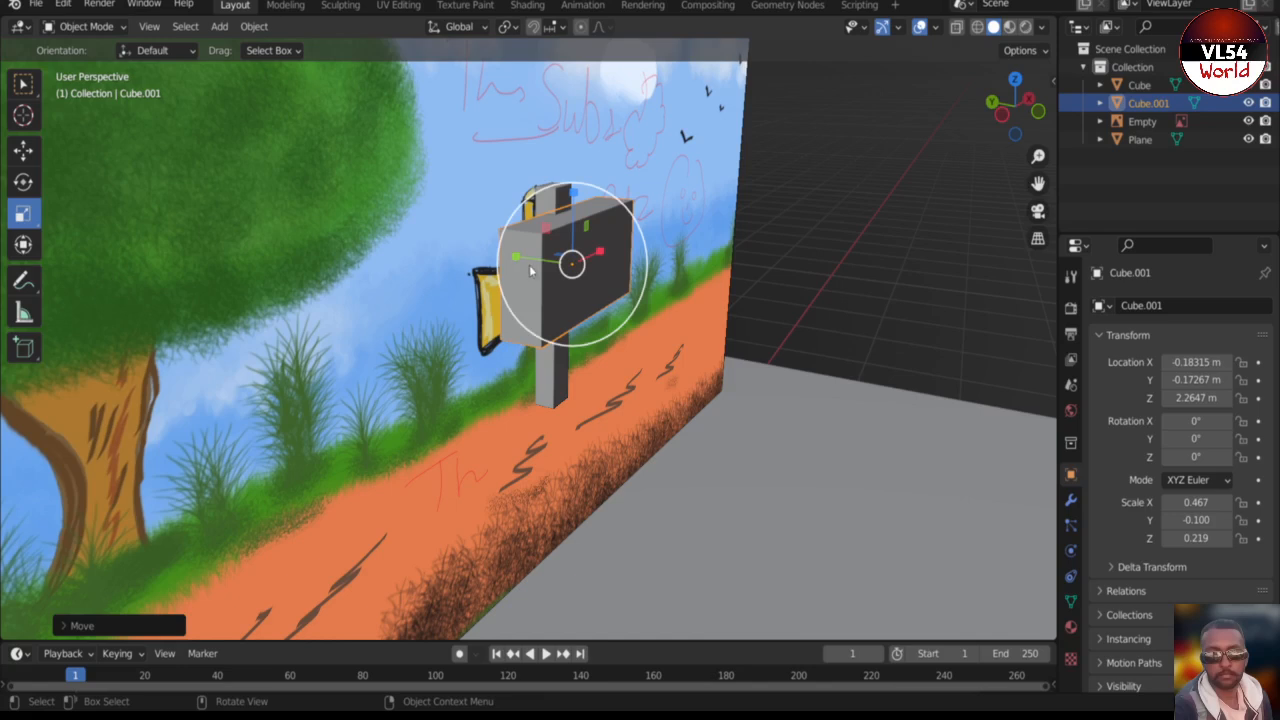
pyautogui.moveTo(516, 259); pyautogui.dragTo(541, 267)
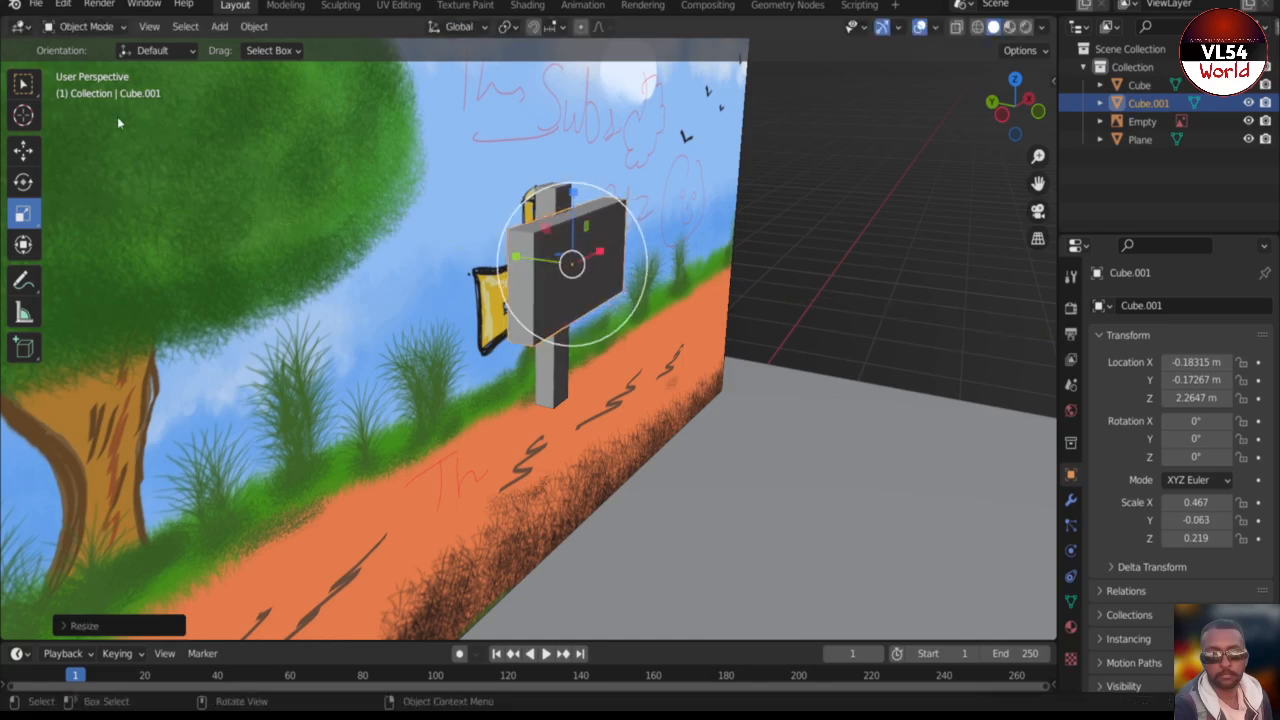
pyautogui.click(22, 150)
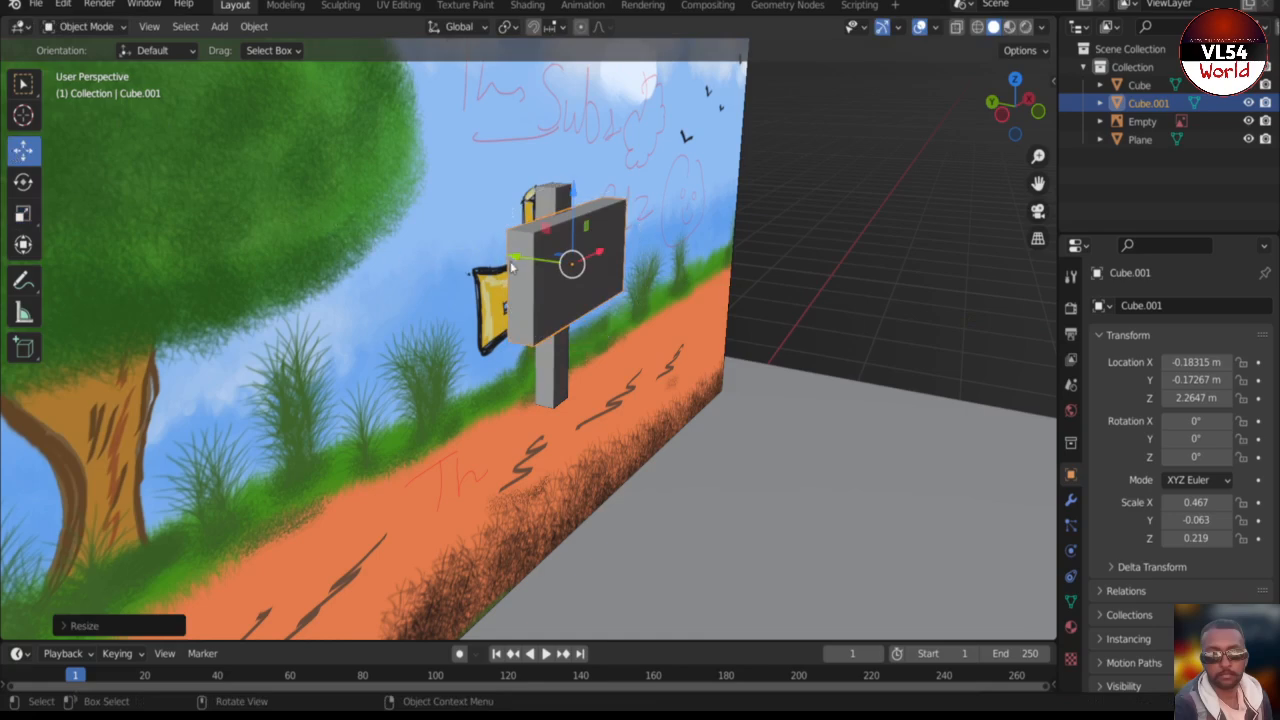
pyautogui.moveTo(512, 260); pyautogui.dragTo(672, 225)
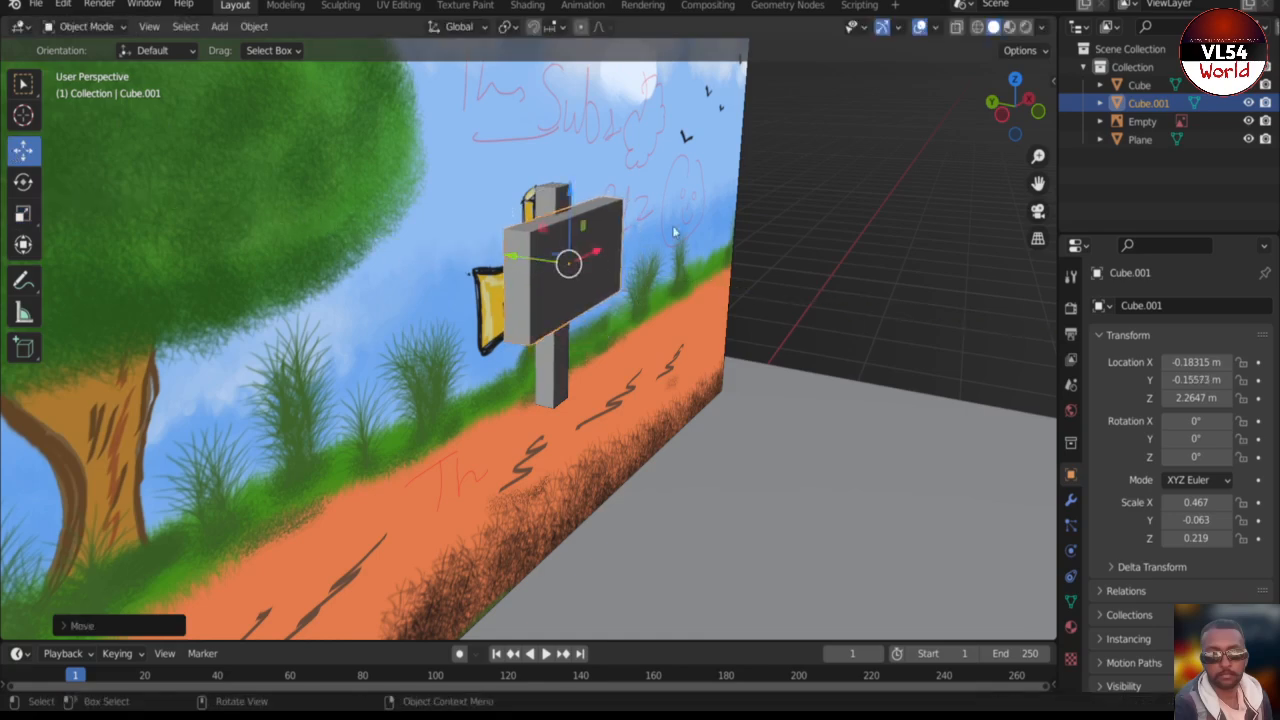
# - Select the signpost's board and post together and lower them onto the ground slab, with the post at about Z 1.12 m
pyautogui.moveTo(769, 234)
pyautogui.mouseDown(button='middle')
pyautogui.moveTo(790, 300)
pyautogui.moveTo(808, 299)
pyautogui.moveTo(703, 243)
pyautogui.moveTo(673, 211)
pyautogui.moveTo(702, 99)
pyautogui.moveTo(701, 176)
pyautogui.moveTo(673, 241)
pyautogui.mouseUp(button='middle')
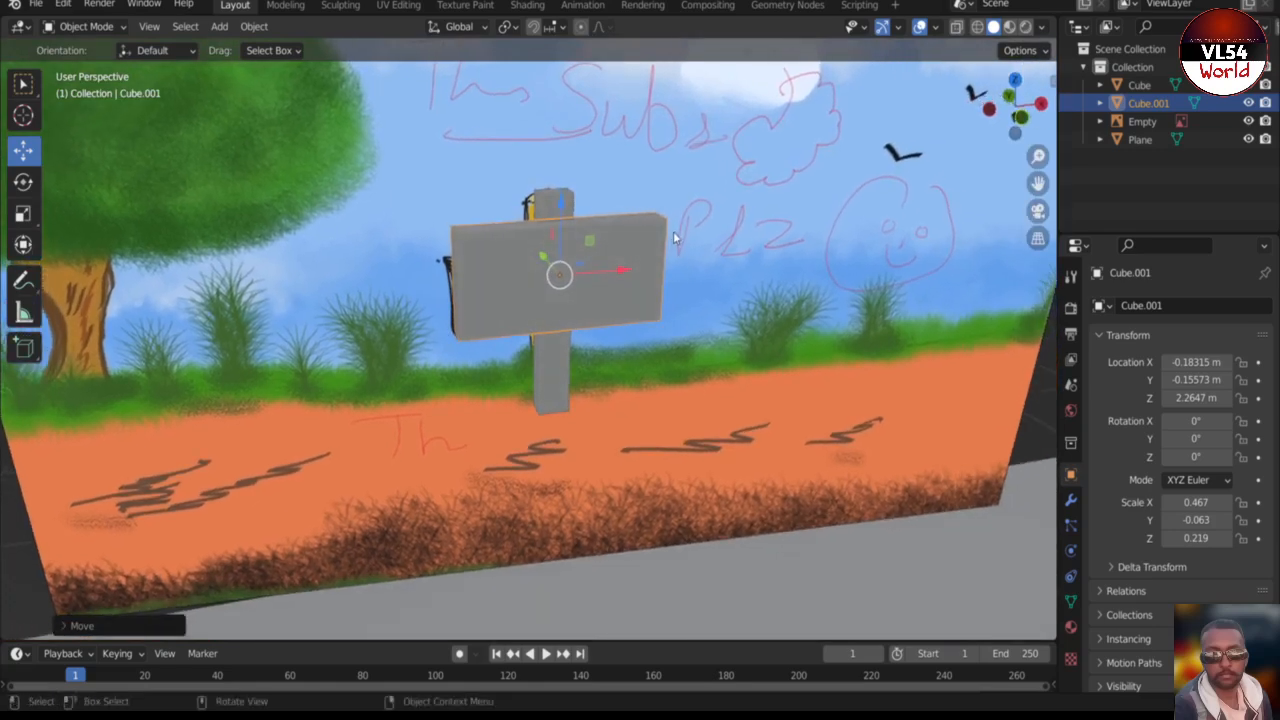
pyautogui.keyDown('shift'); pyautogui.click(546, 215); pyautogui.keyUp('shift')
pyautogui.scroll(-5, 555, 234)
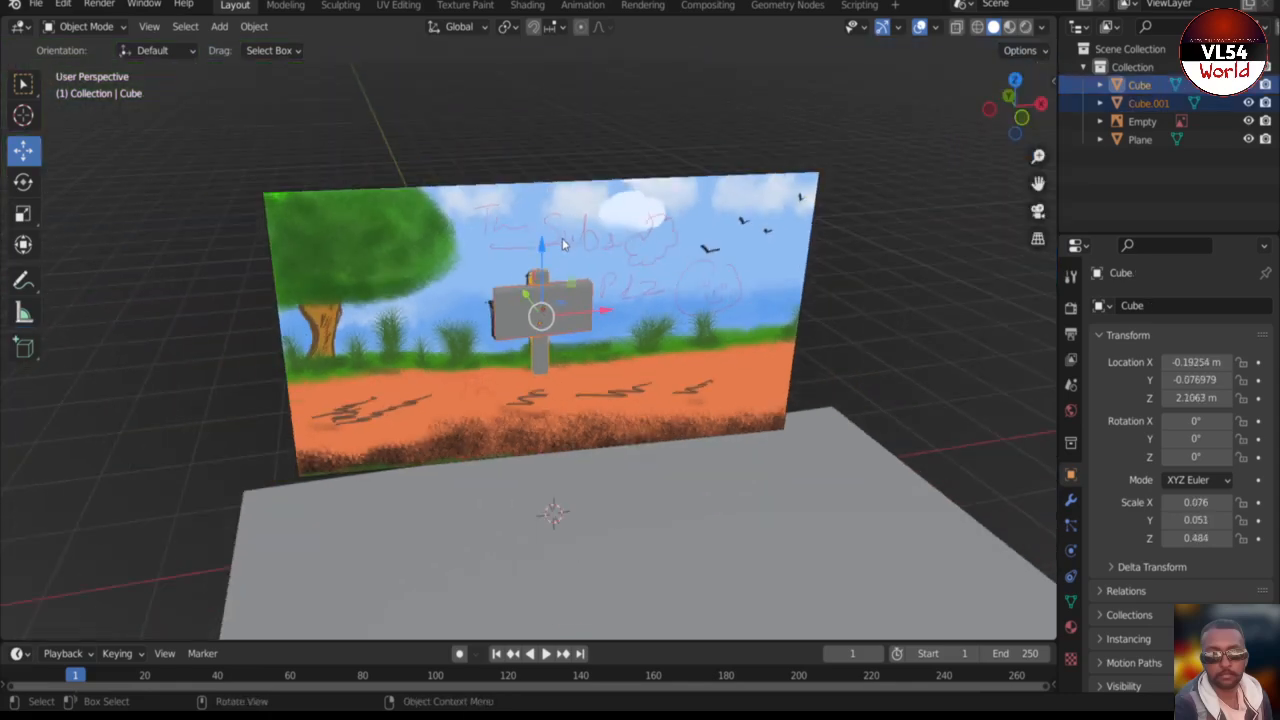
pyautogui.moveTo(543, 251); pyautogui.dragTo(581, 344)
pyautogui.press('KP_1')
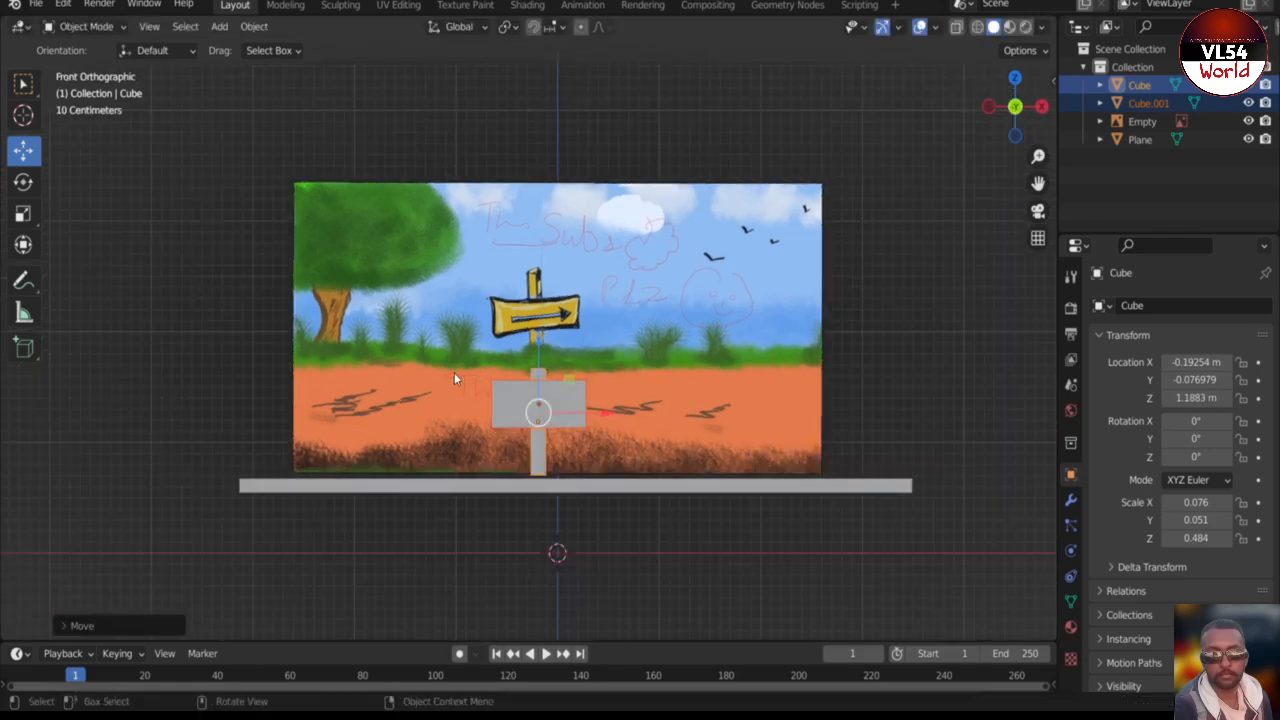
pyautogui.scroll(4, 508, 392)
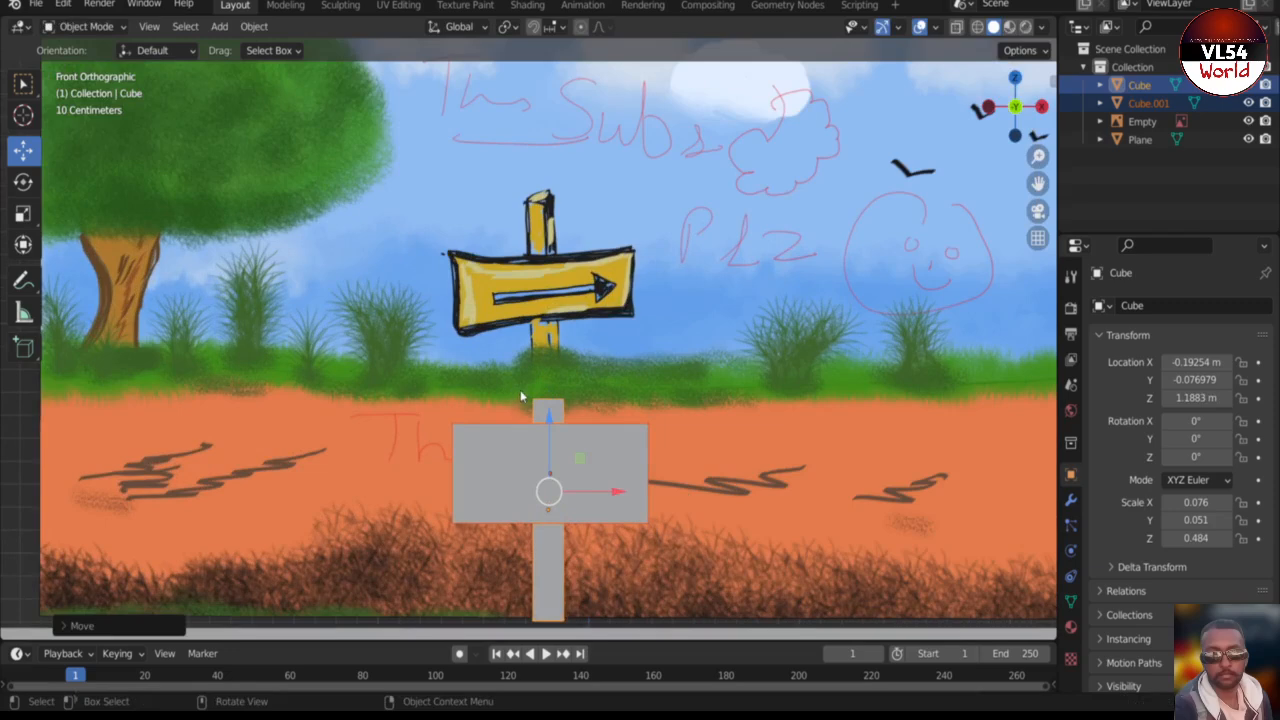
pyautogui.moveTo(548, 415); pyautogui.dragTo(554, 435)
pyautogui.scroll(-3, 428, 560)
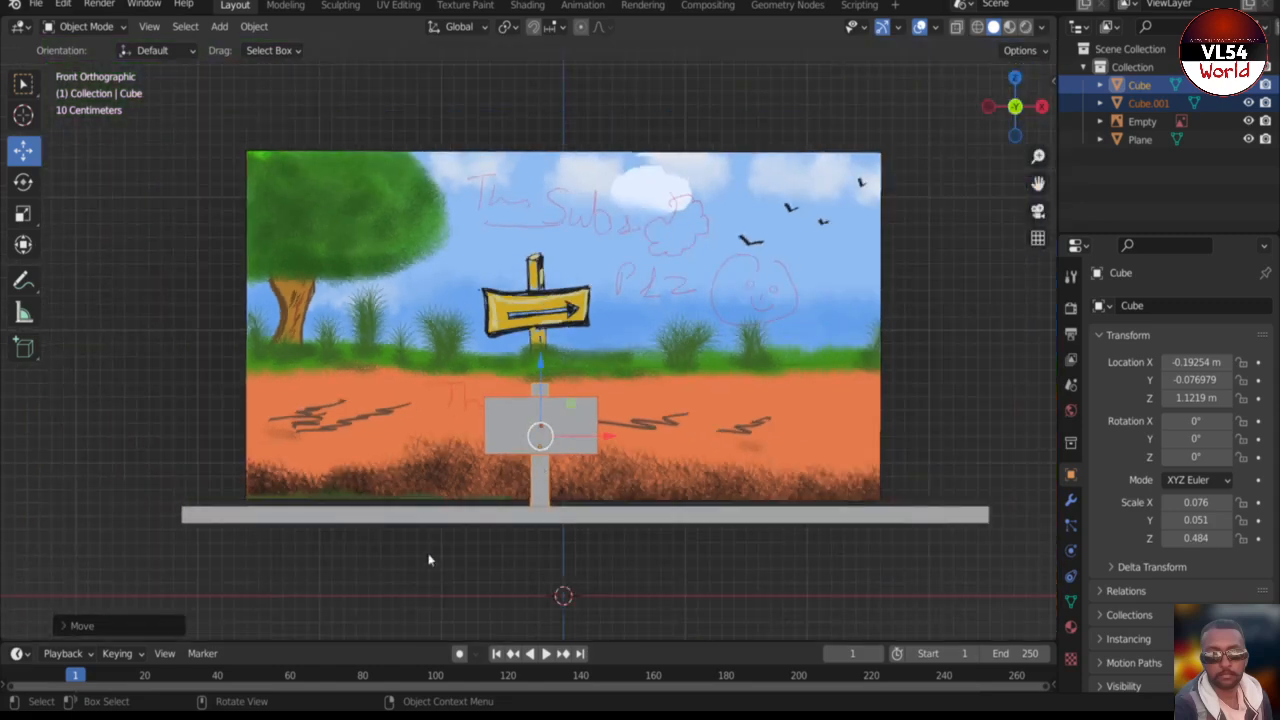
pyautogui.moveTo(428, 560); pyautogui.dragTo(313, 492, button='middle')
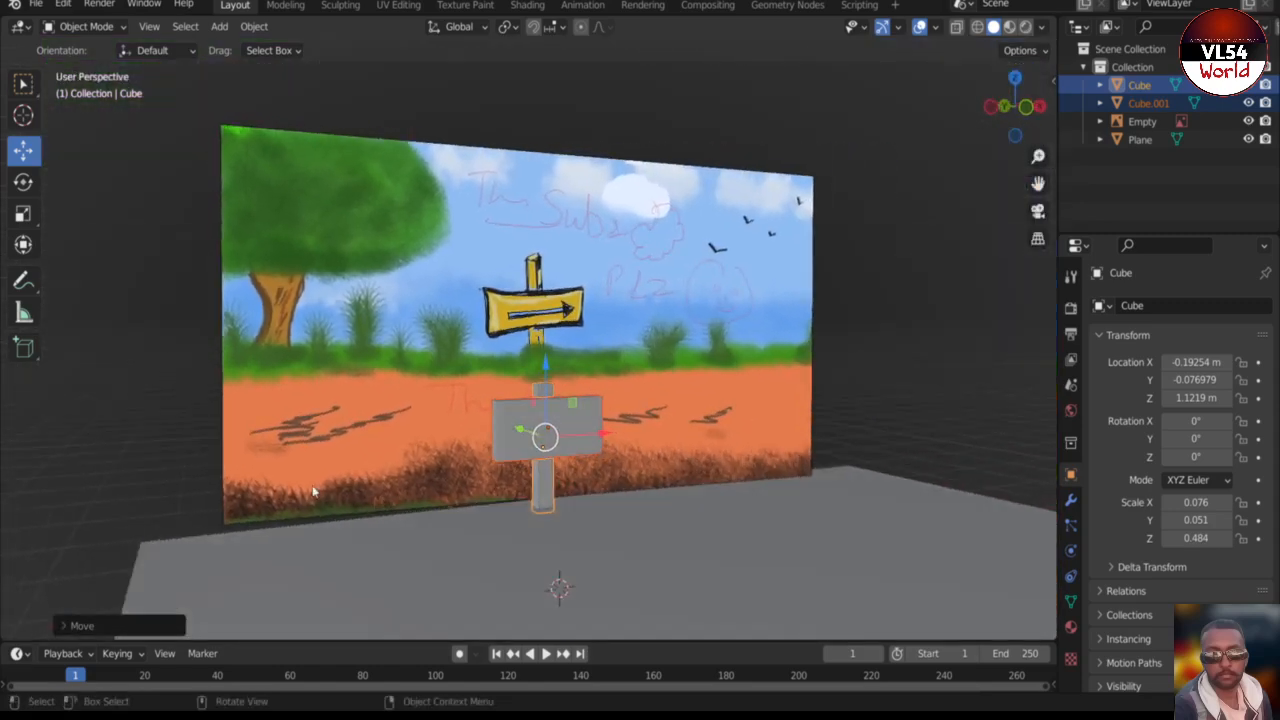
pyautogui.click(192, 455)
# - Add a cylinder for the tree trunk and move it to about X -1.93 m, Z 1.63 m near the painted tree
pyautogui.scroll(-2, 577, 404)
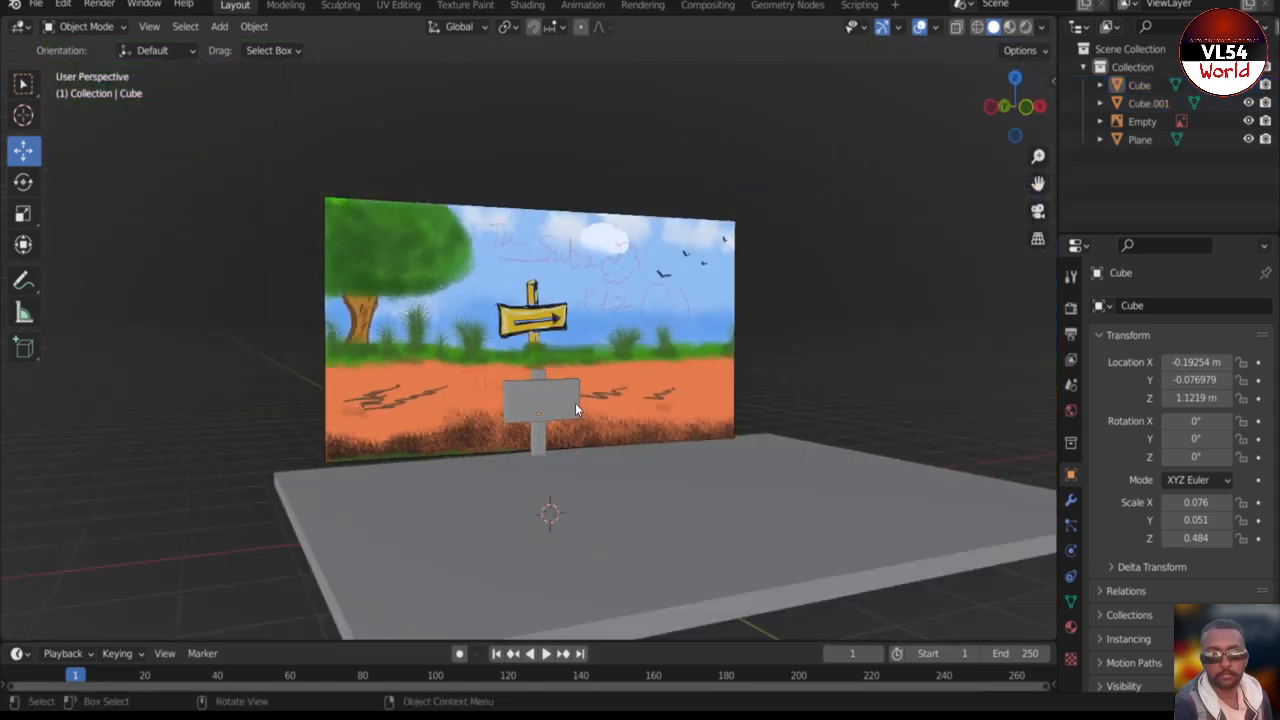
pyautogui.scroll(2, 577, 404)
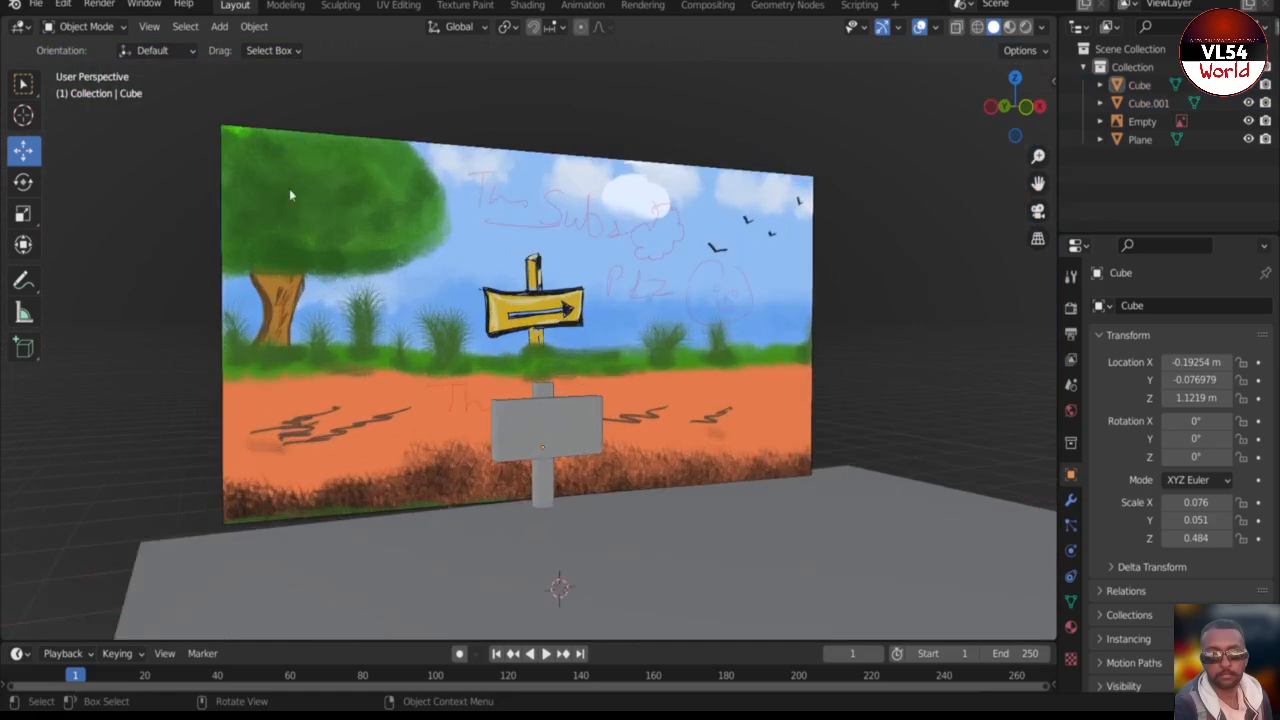
pyautogui.scroll(-4, 309, 243)
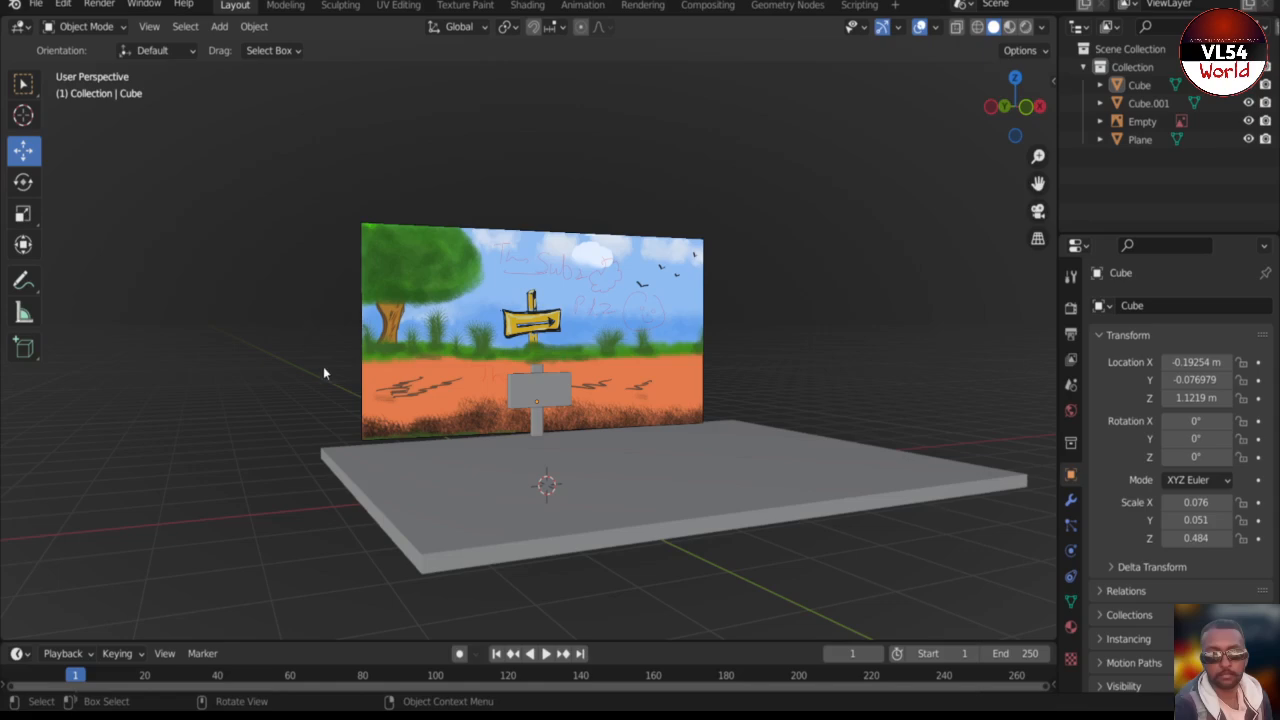
pyautogui.press('KP_1')
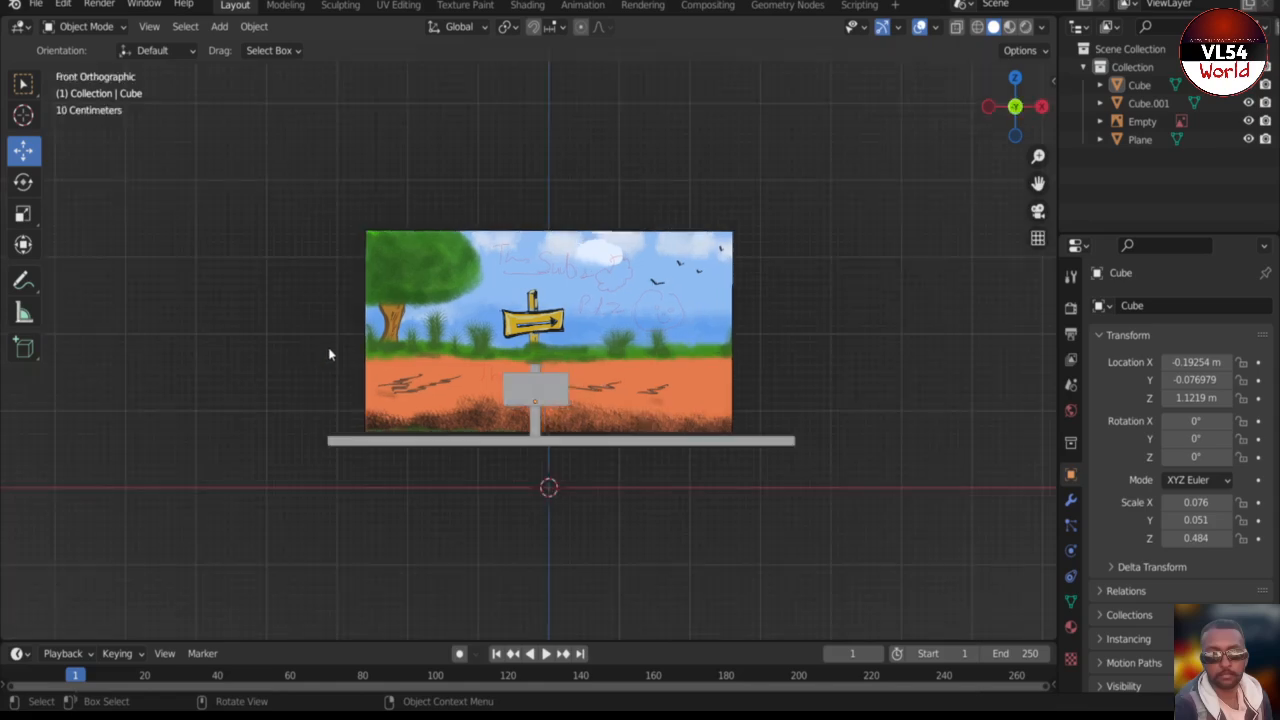
pyautogui.scroll(5, 461, 306)
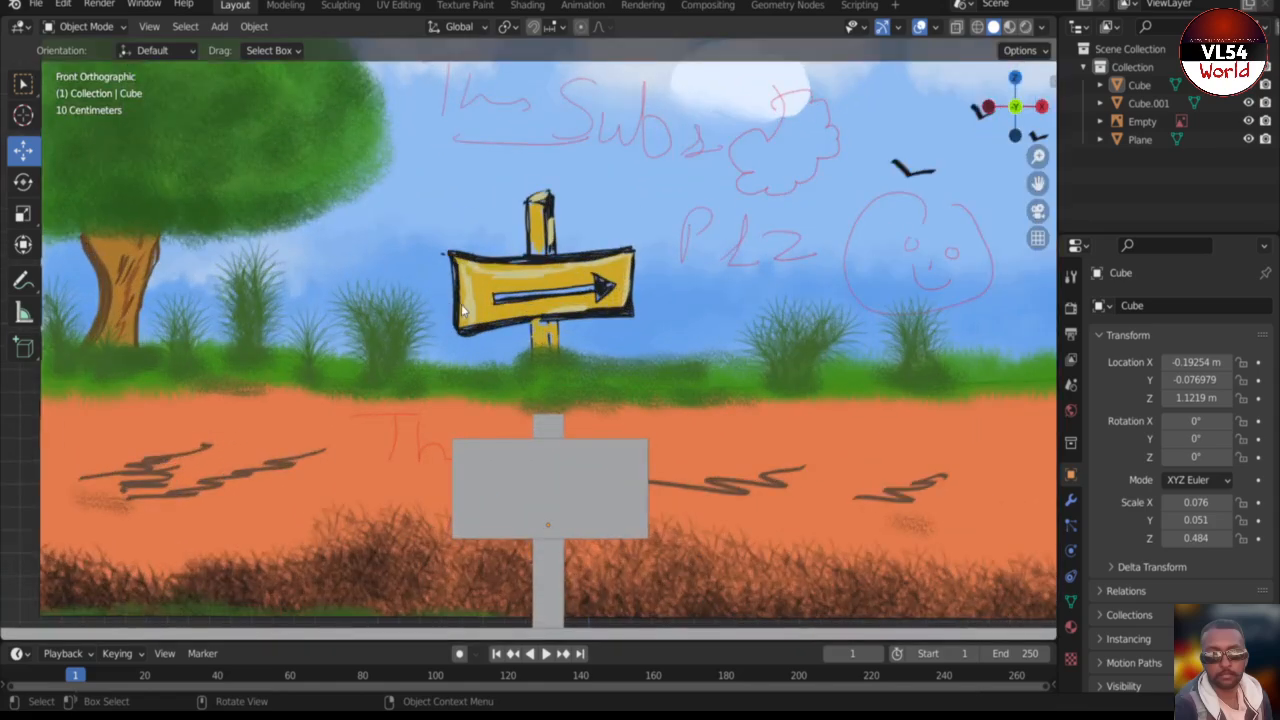
pyautogui.scroll(-1, 461, 310)
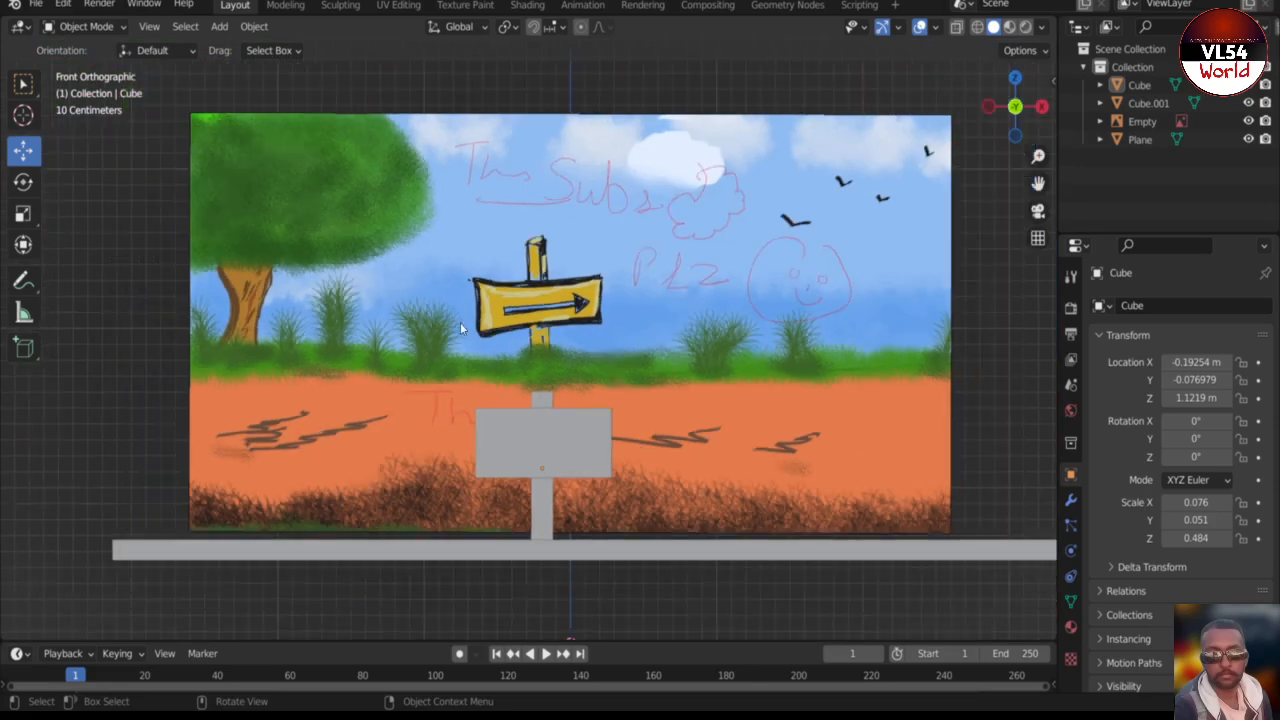
pyautogui.click(229, 31)
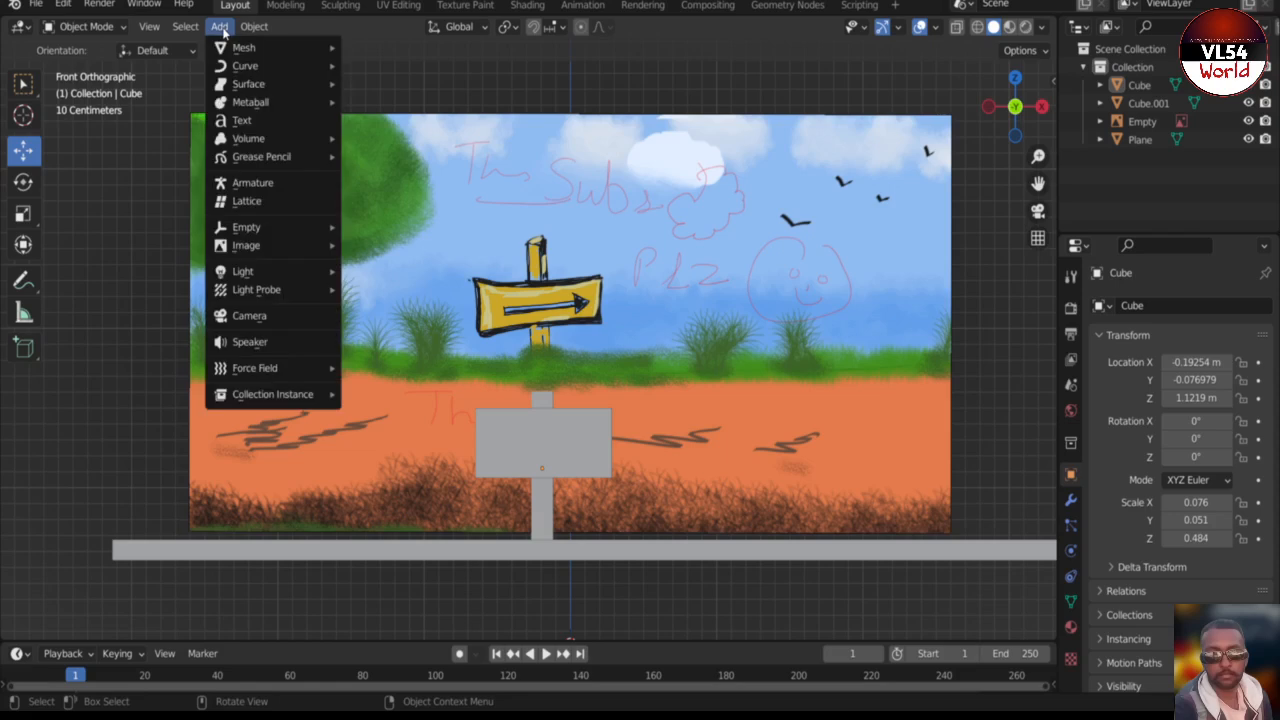
pyautogui.moveTo(255, 55)
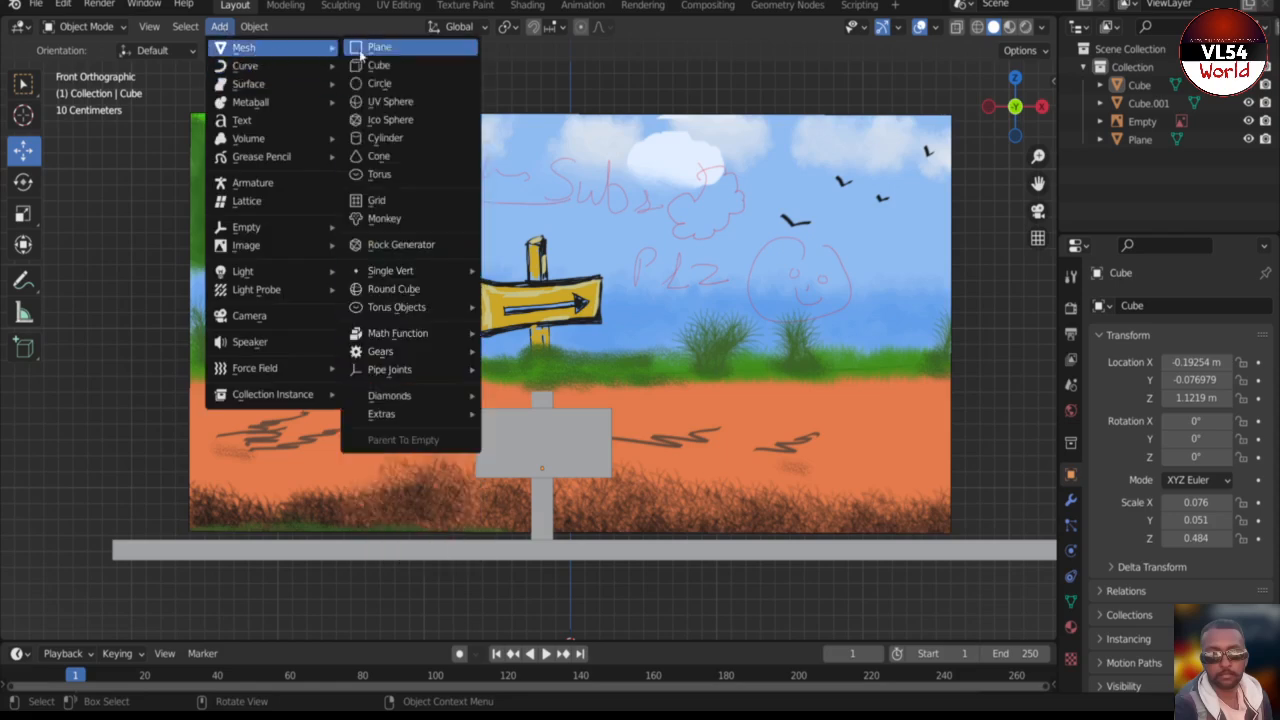
pyautogui.click(385, 138)
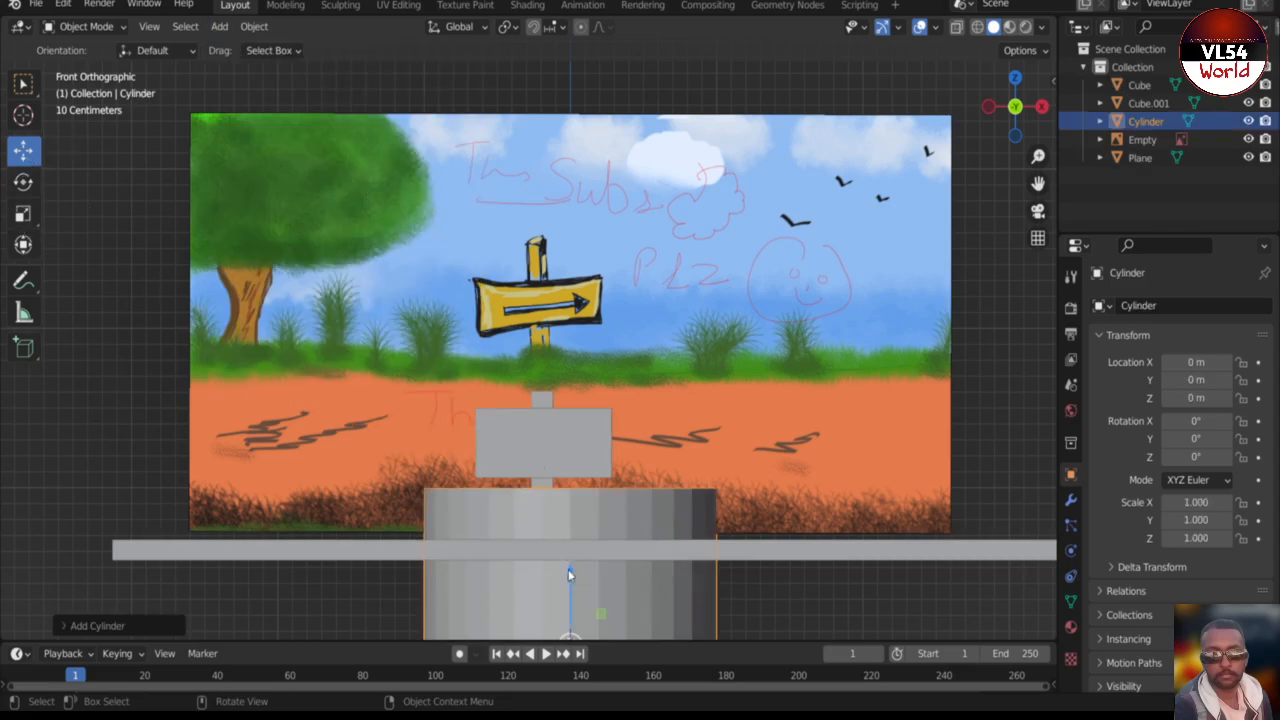
pyautogui.moveTo(568, 569); pyautogui.dragTo(591, 312)
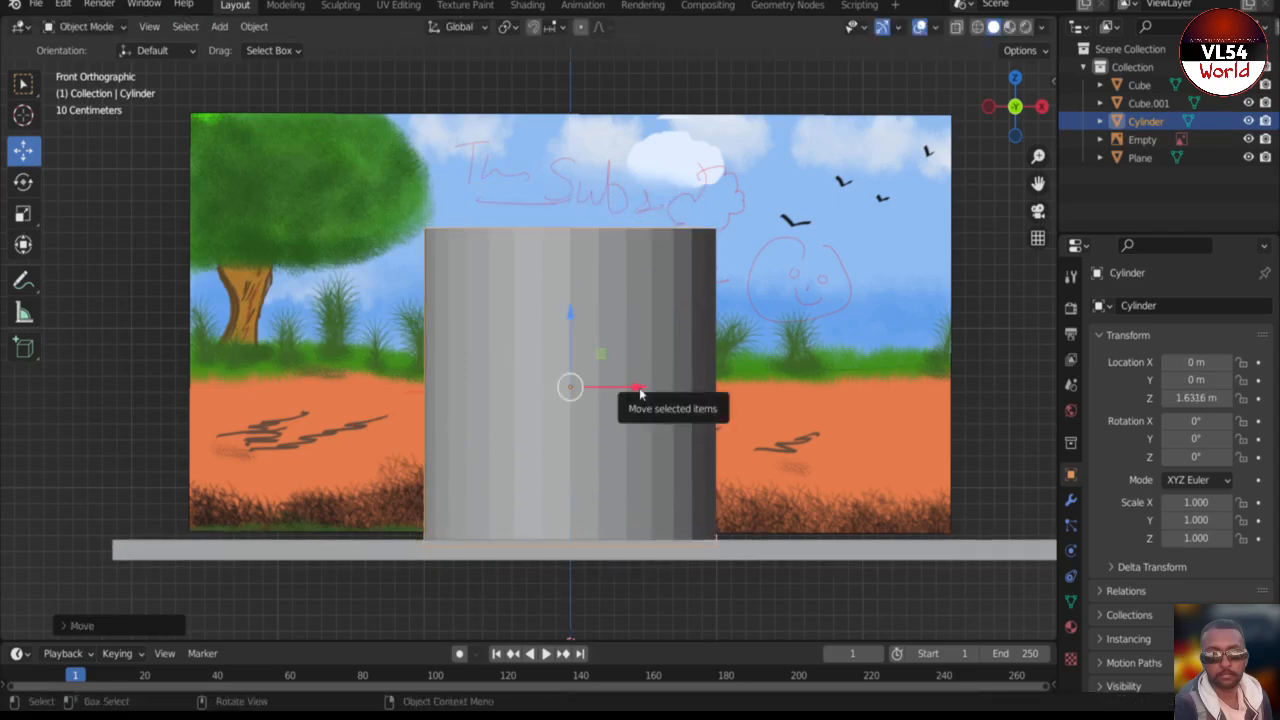
pyautogui.moveTo(645, 389); pyautogui.dragTo(350, 328)
# - Scale the cylinder down uniformly to about 0.117 and stretch it along Z to a scale of about 0.591
pyautogui.press('s')
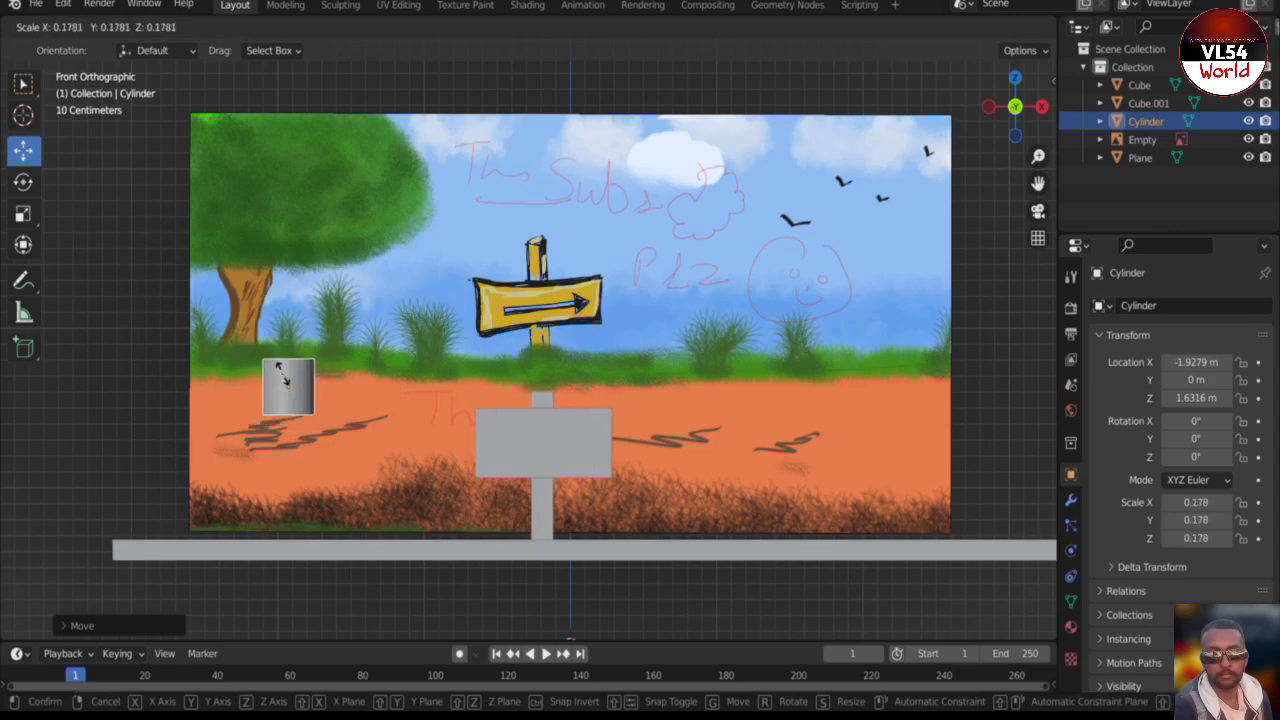
pyautogui.click(287, 383)
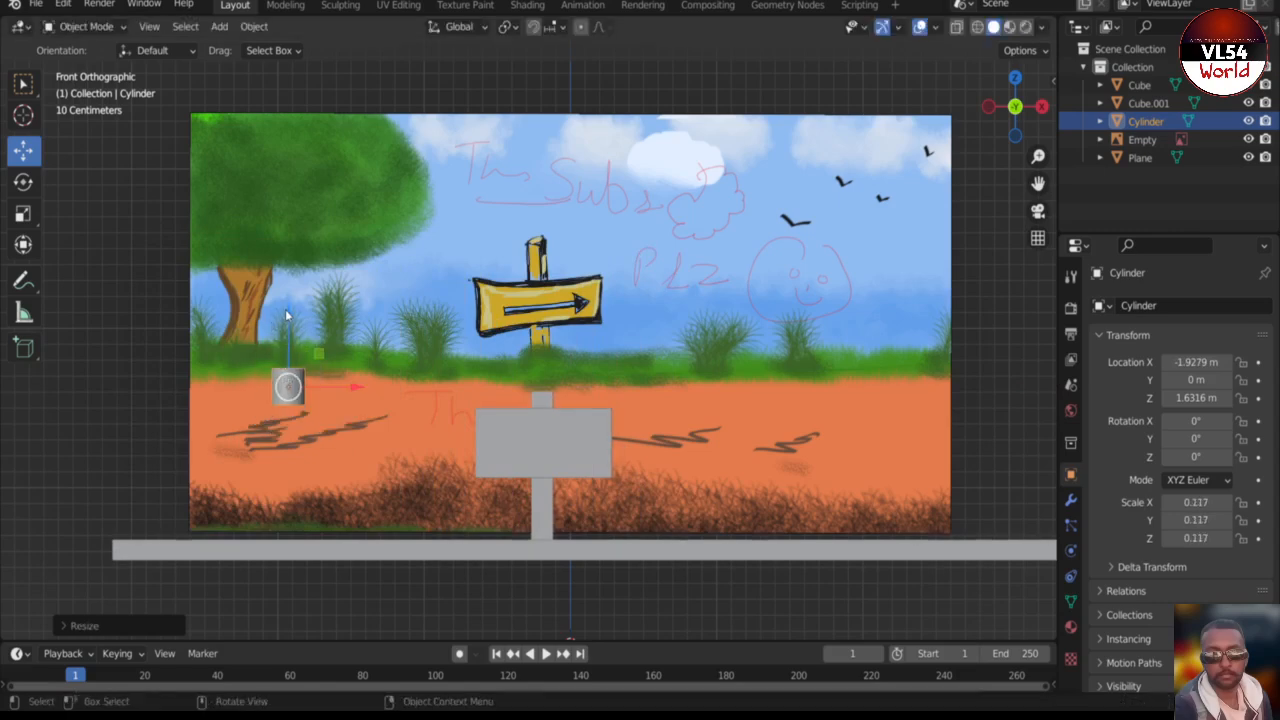
pyautogui.click(23, 213)
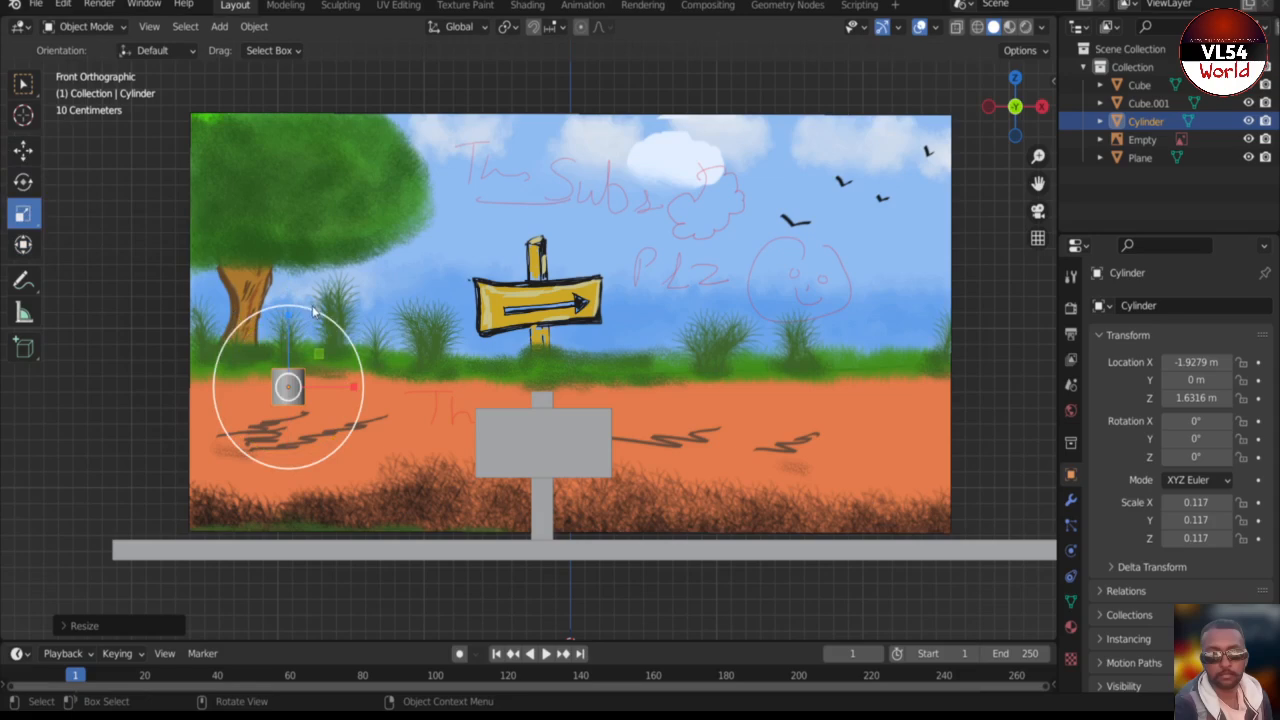
pyautogui.moveTo(288, 322); pyautogui.dragTo(281, 149)
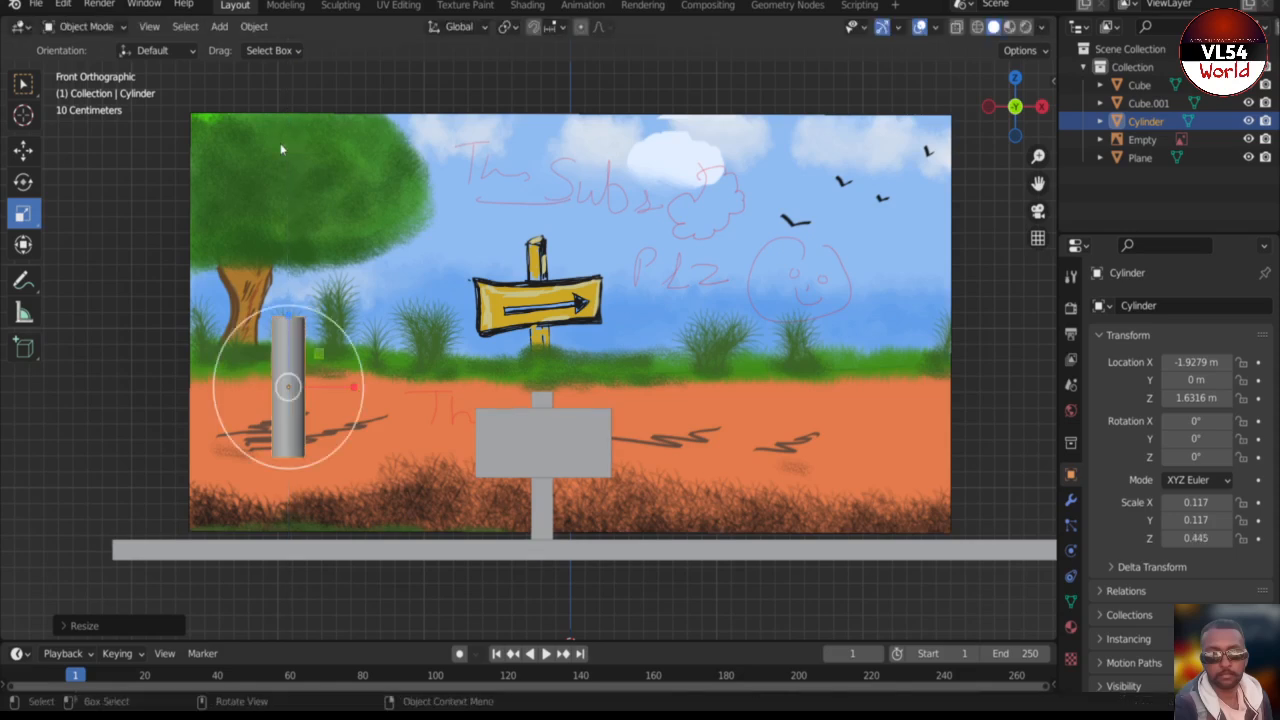
pyautogui.moveTo(291, 320); pyautogui.dragTo(304, 283)
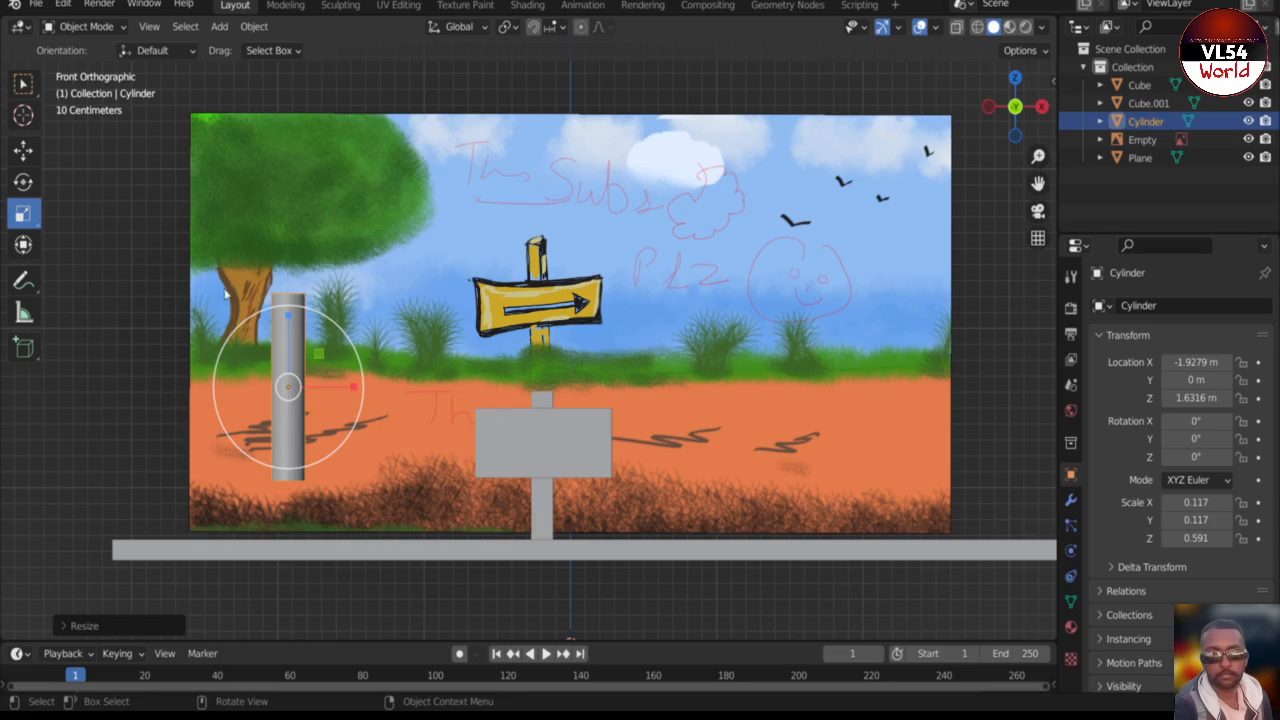
# - Align the cylinder beneath the painted tree trunk at about X -2.22 m, Z 1.53 m
pyautogui.click(30, 153)
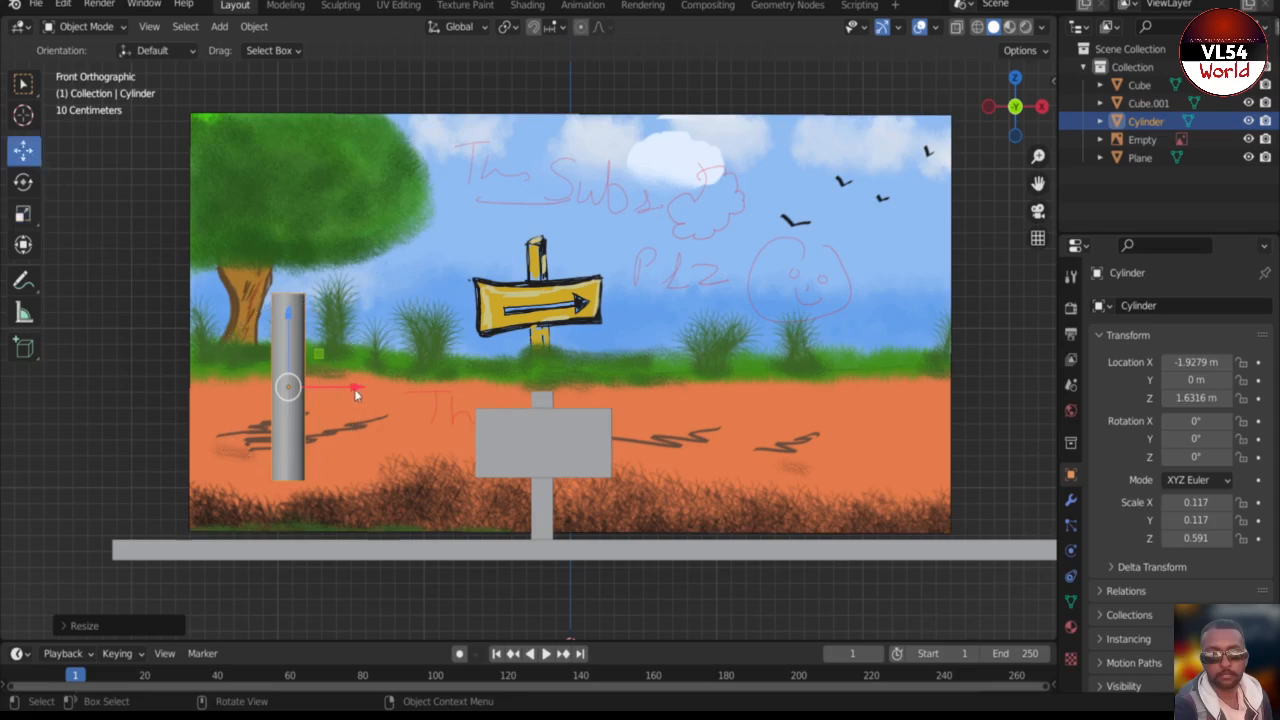
pyautogui.moveTo(354, 389); pyautogui.dragTo(311, 389)
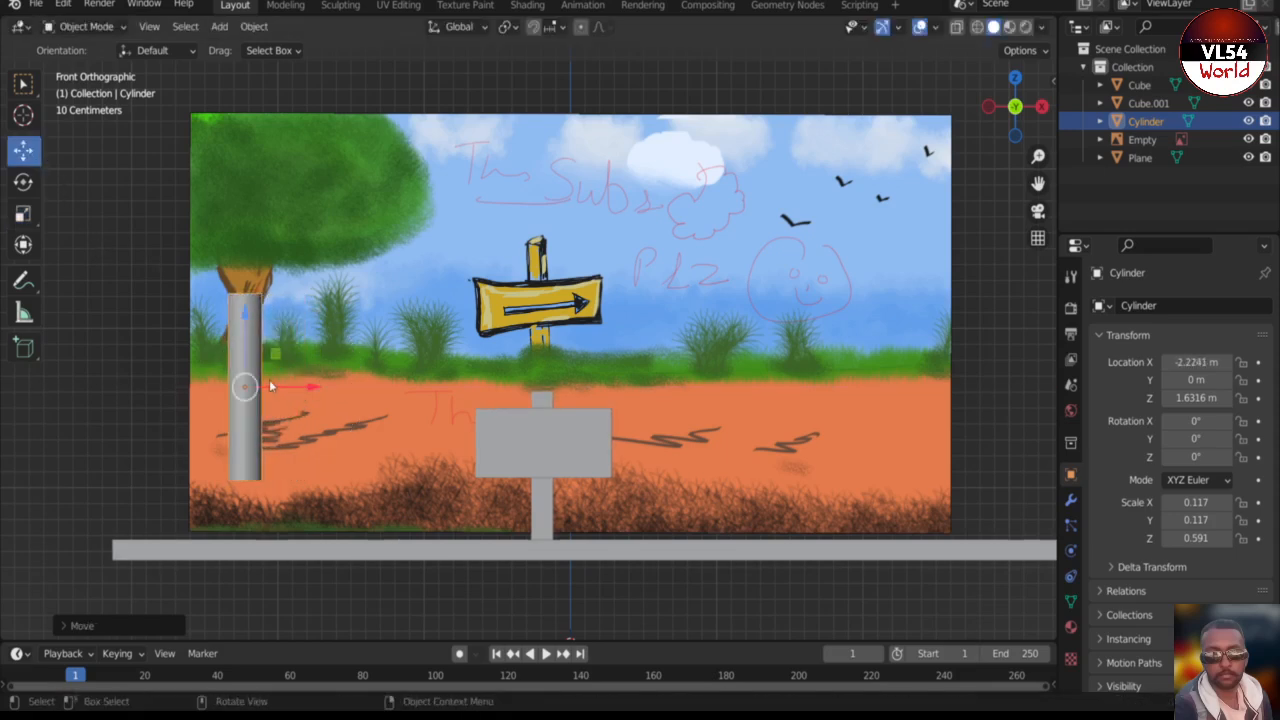
pyautogui.moveTo(248, 313)
pyautogui.mouseDown()
pyautogui.moveTo(257, 381)
pyautogui.moveTo(252, 330)
pyautogui.mouseUp()
# - Taper the trunk in Edit Mode by scaling the cylinder's bottom face up by about 2.33
pyautogui.moveTo(157, 422); pyautogui.dragTo(187, 406, button='middle')
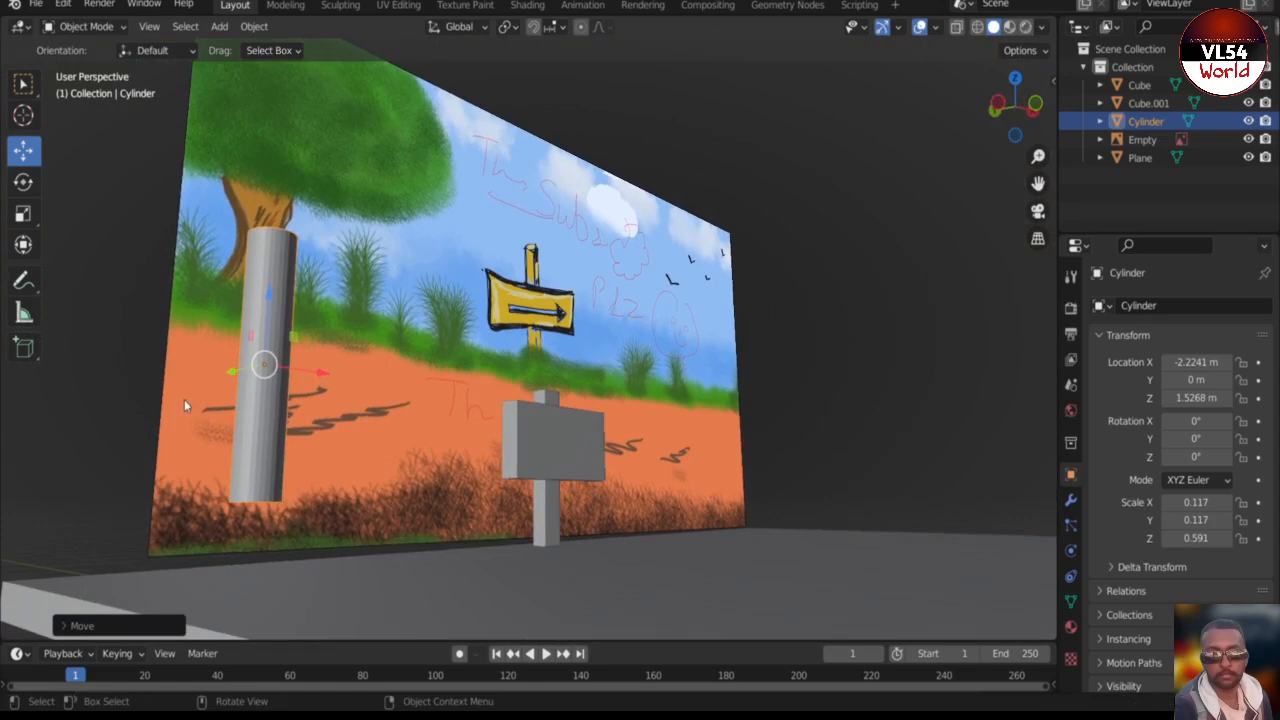
pyautogui.press('Tab')
pyautogui.moveTo(123, 384); pyautogui.dragTo(133, 425, button='middle')
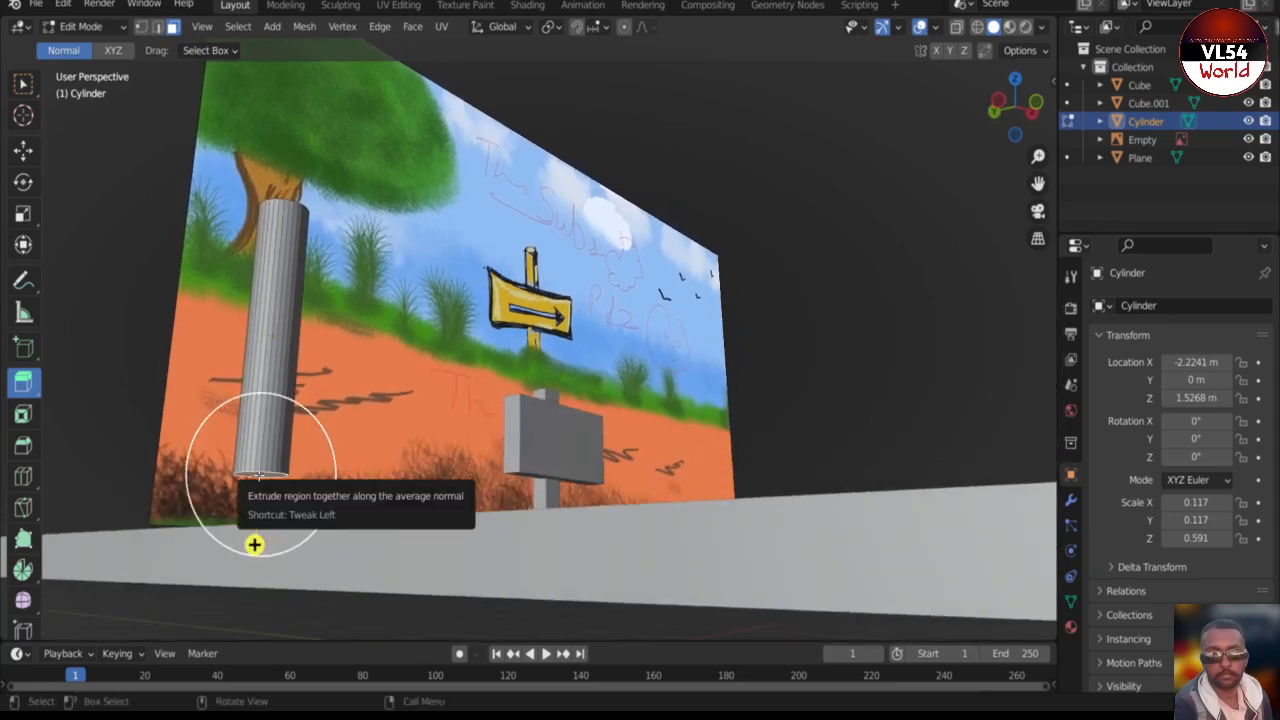
pyautogui.press('s')
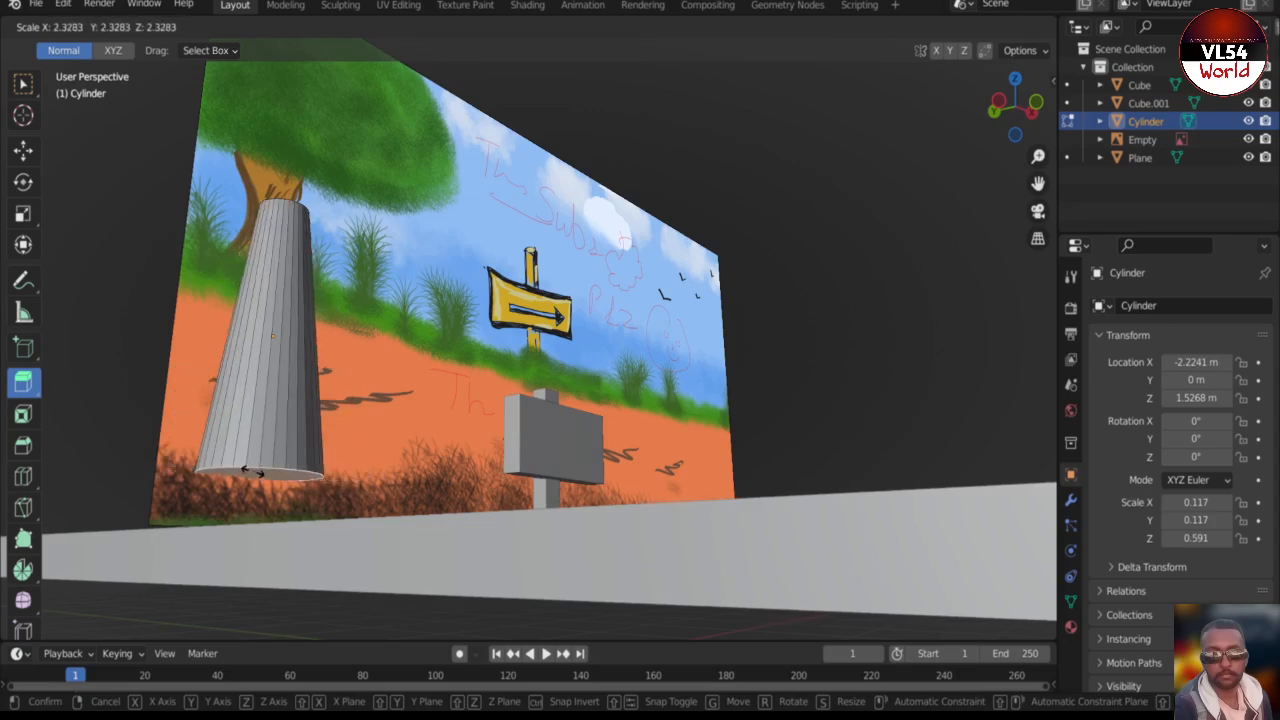
pyautogui.click(254, 471)
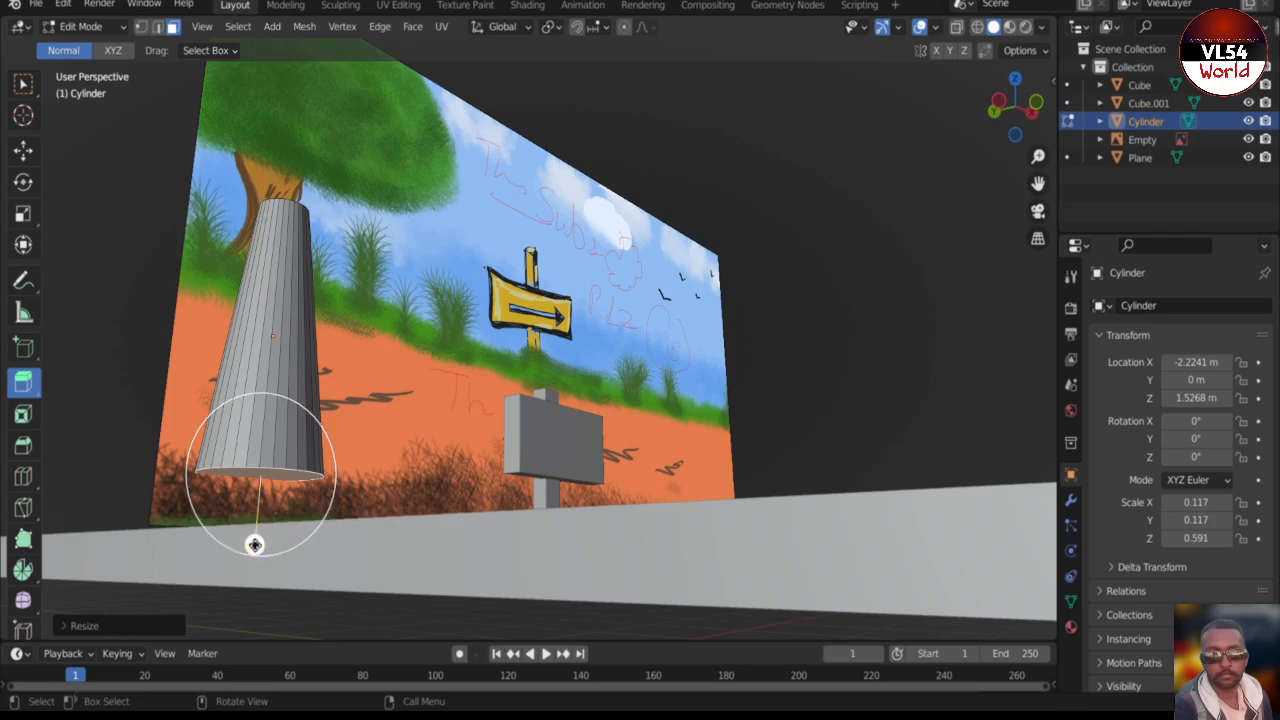
# - Extrude the trunk's bottom face downward twice, widening it by about 1.29 between the extrusions to form a flared base
pyautogui.moveTo(254, 544); pyautogui.dragTo(251, 589)
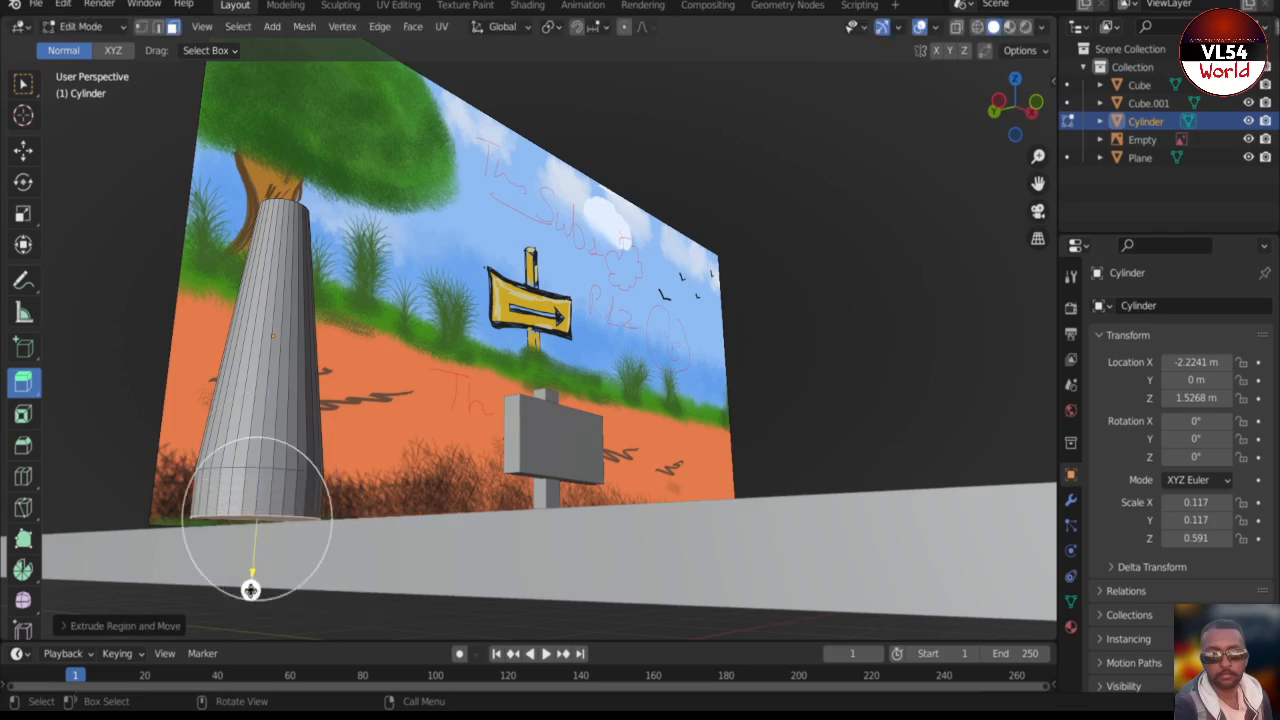
pyautogui.press('s')
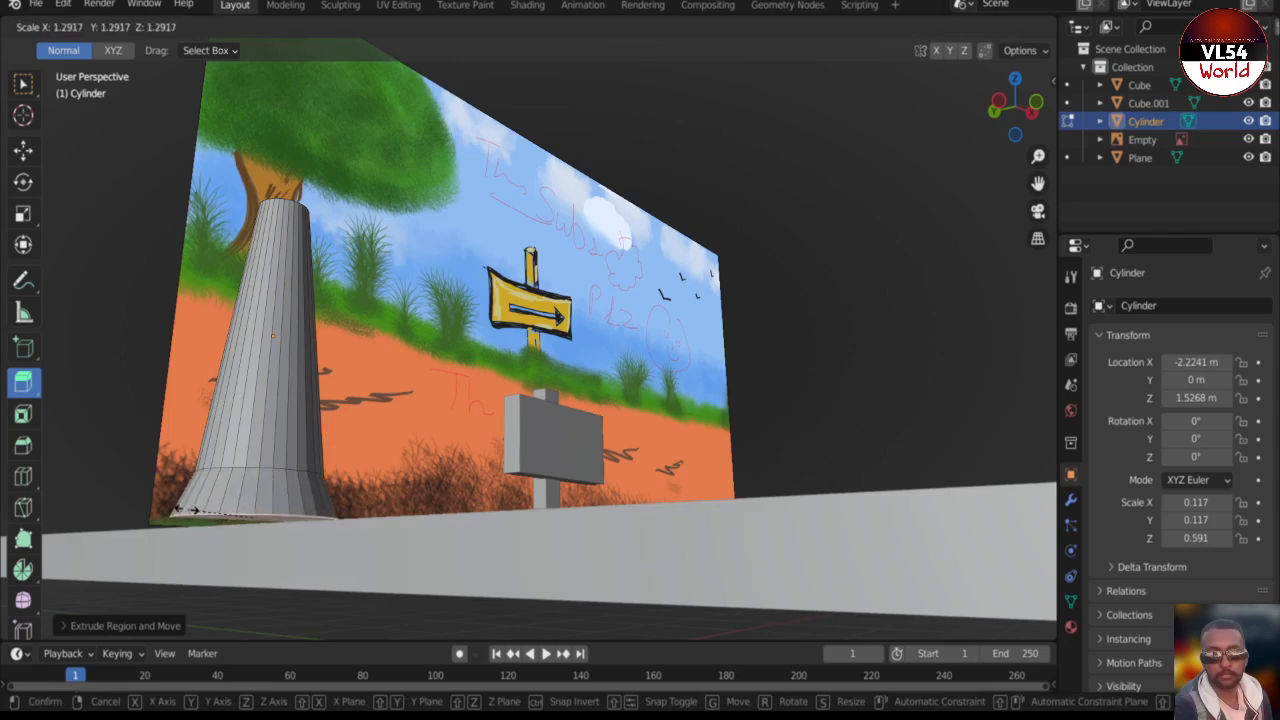
pyautogui.click(178, 509)
pyautogui.moveTo(250, 590); pyautogui.dragTo(251, 606)
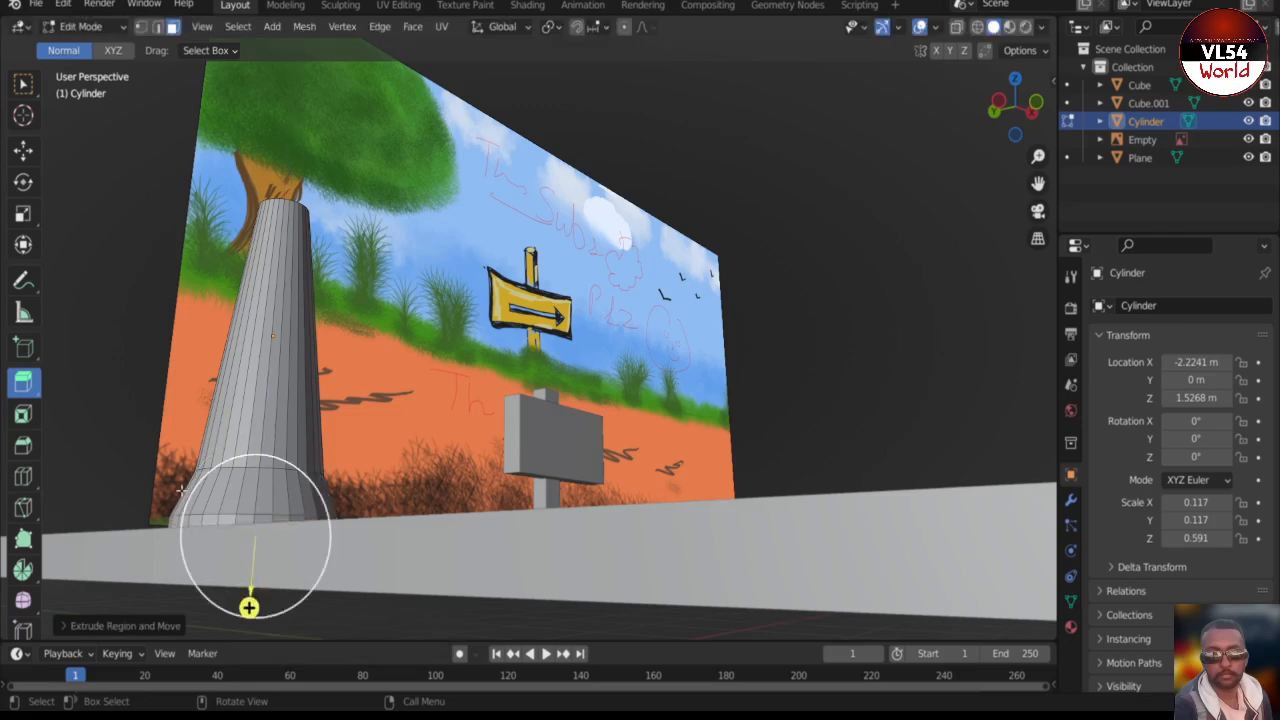
pyautogui.moveTo(251, 606); pyautogui.dragTo(115, 437, button='middle')
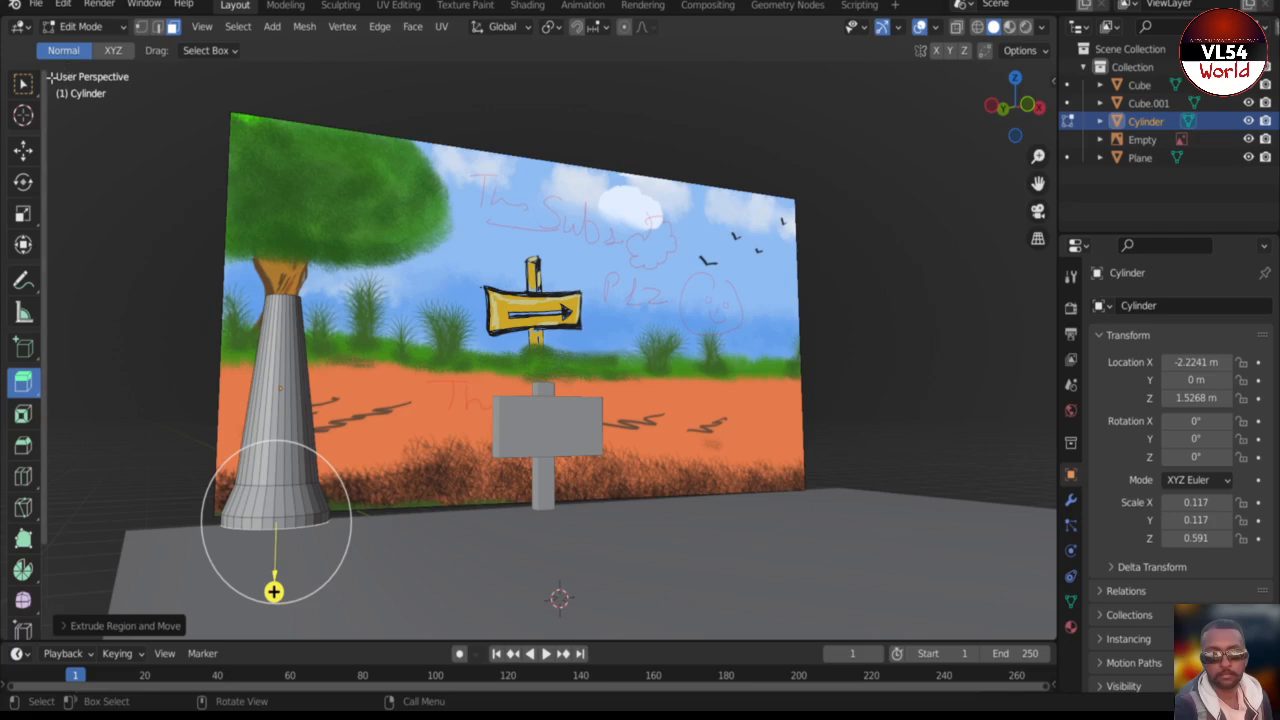
# - Return to Object Mode, lower the trunk onto the ground slab at about Z 1.48 m, and deselect it
pyautogui.press('Tab')
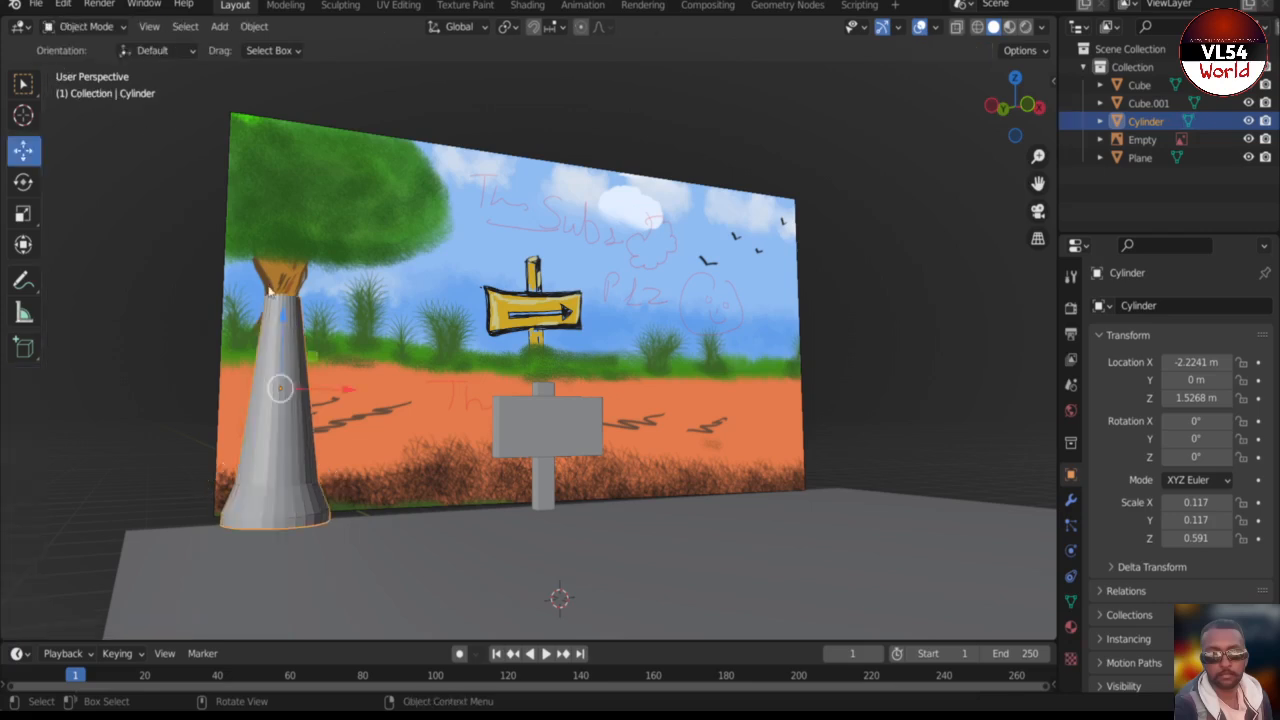
pyautogui.moveTo(281, 316); pyautogui.dragTo(240, 336)
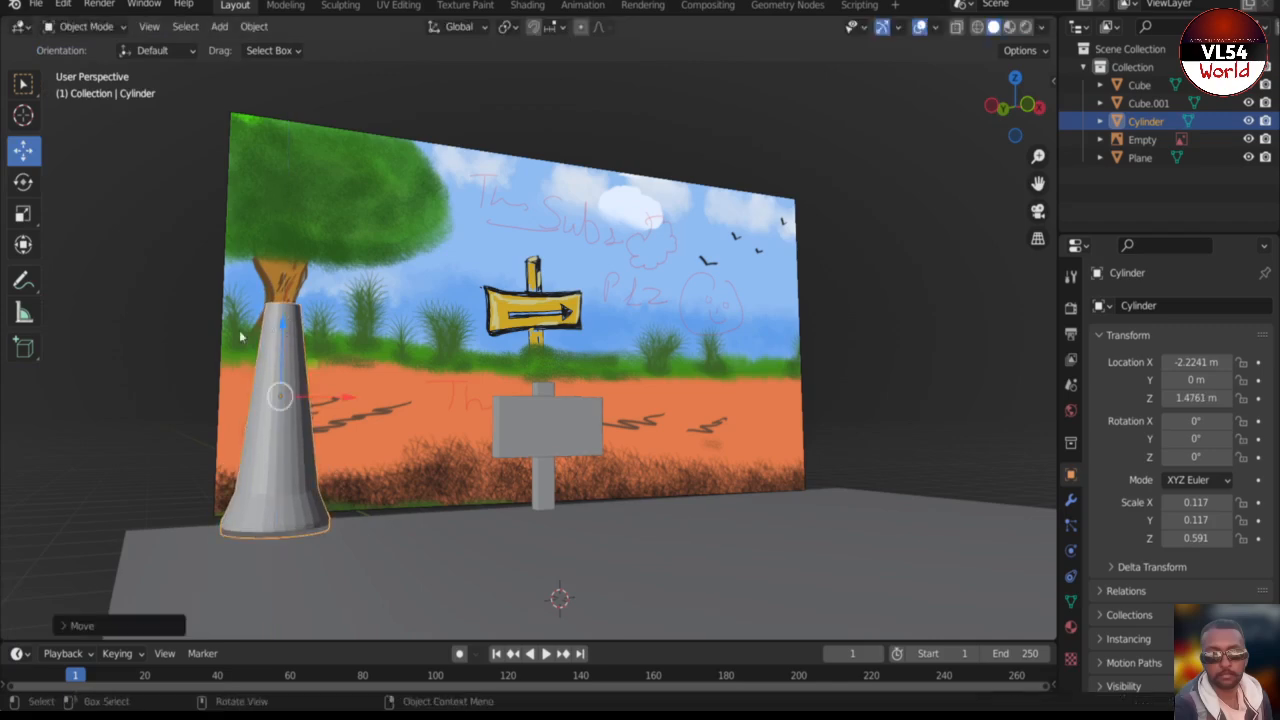
pyautogui.click(170, 388)
pyautogui.moveTo(170, 388); pyautogui.dragTo(149, 391, button='middle')
pyautogui.scroll(1, 151, 391)
pyautogui.scroll(-3, 160, 391)
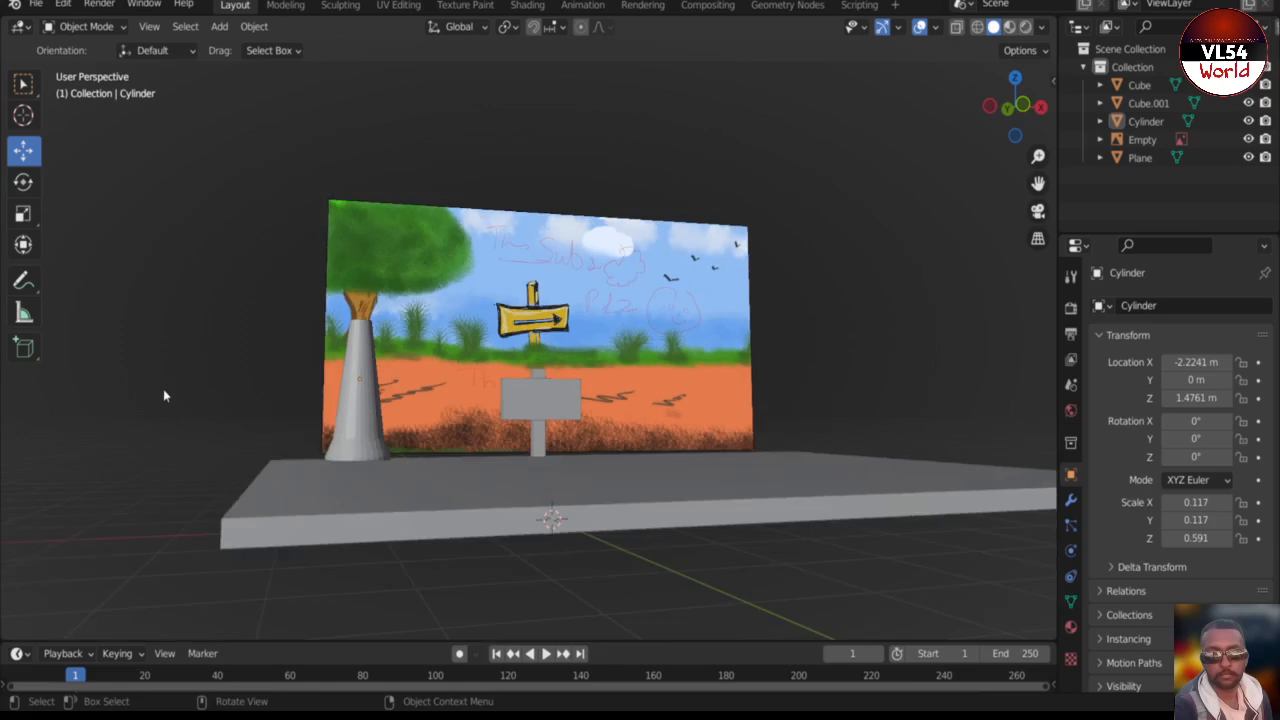
pyautogui.scroll(2, 472, 274)
pyautogui.scroll(2, 800, 360)
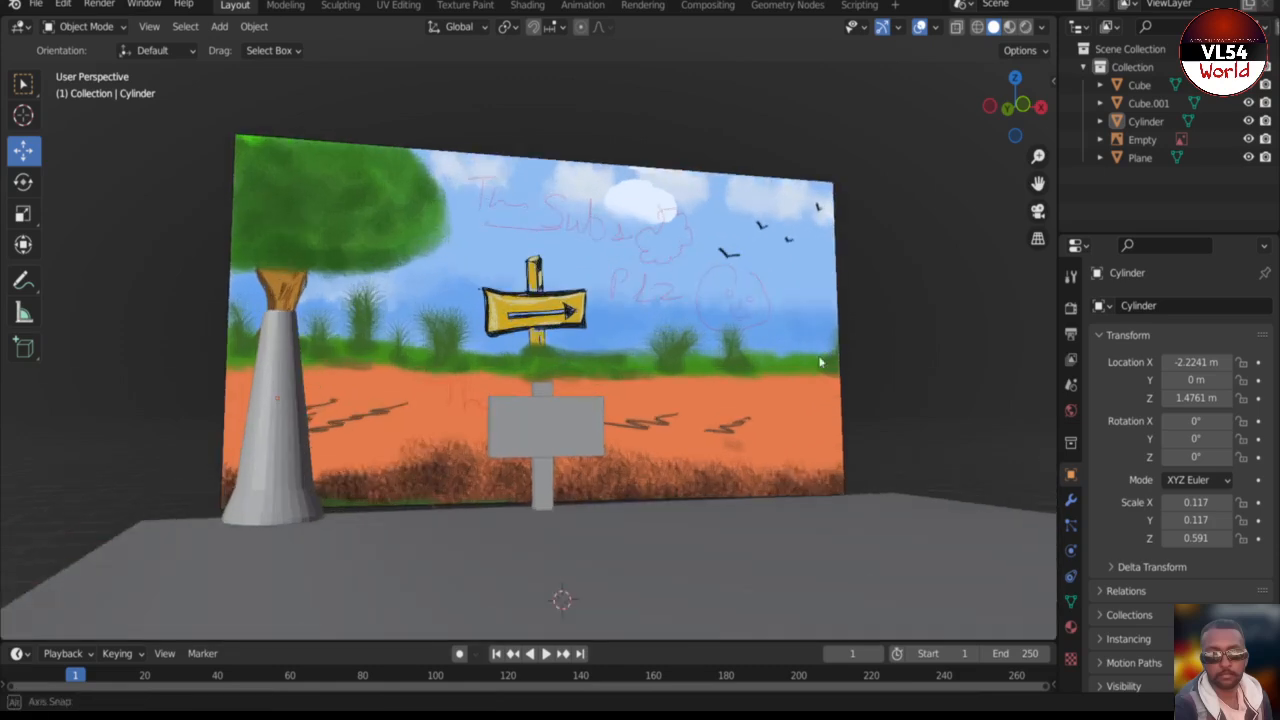
# - Add a UV sphere and move it over the top of the tree trunk at about X -1.98 m, Z 2.54 m
pyautogui.moveTo(814, 361); pyautogui.dragTo(826, 368, button='middle')
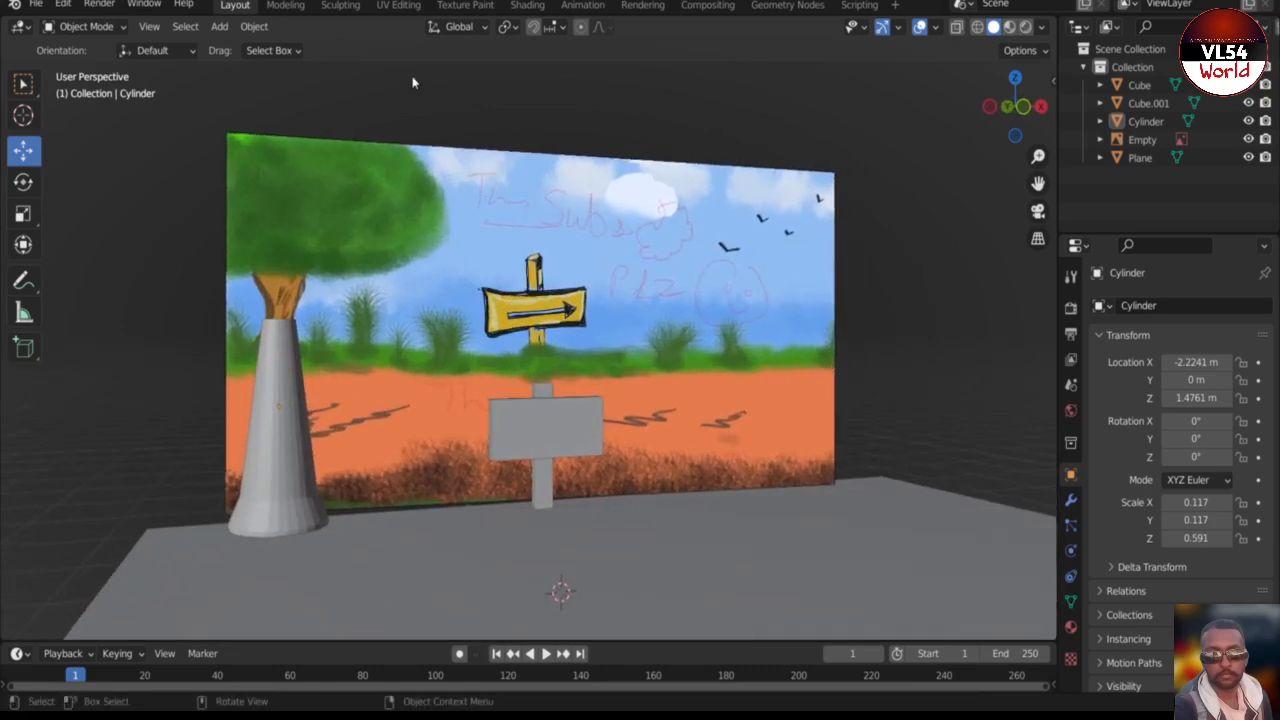
pyautogui.click(250, 28)
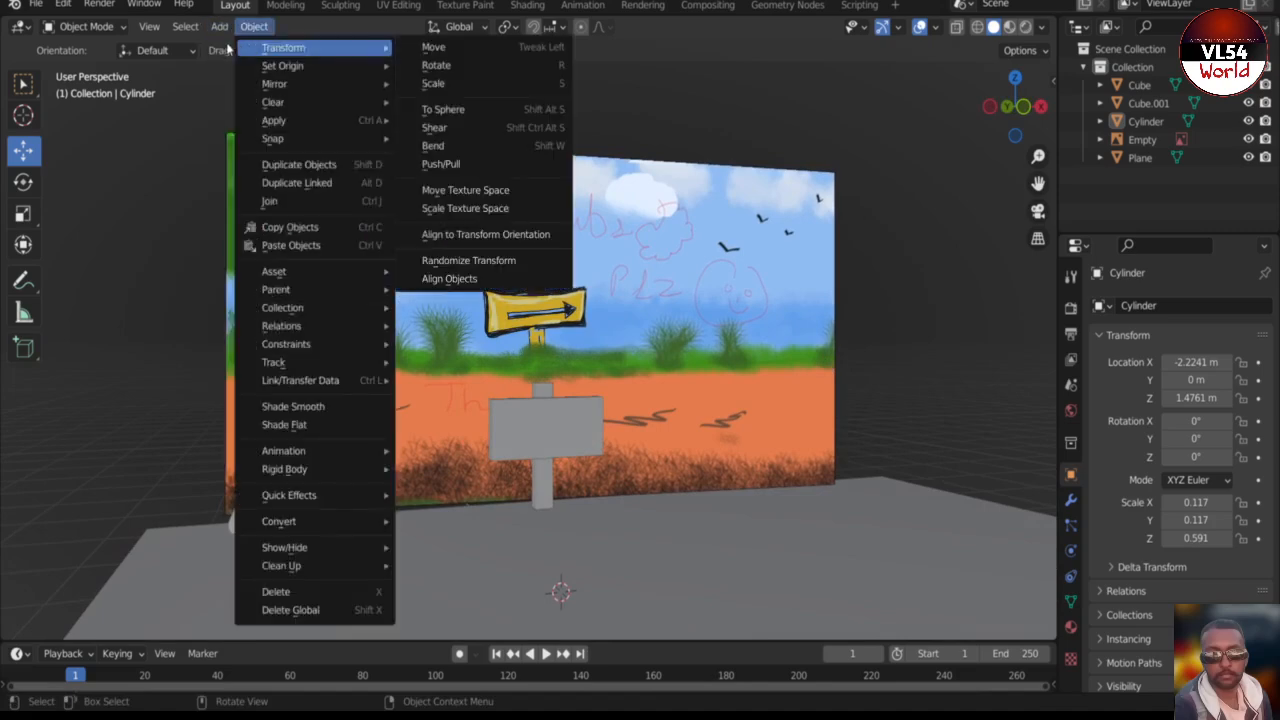
pyautogui.moveTo(219, 30)
pyautogui.moveTo(248, 52)
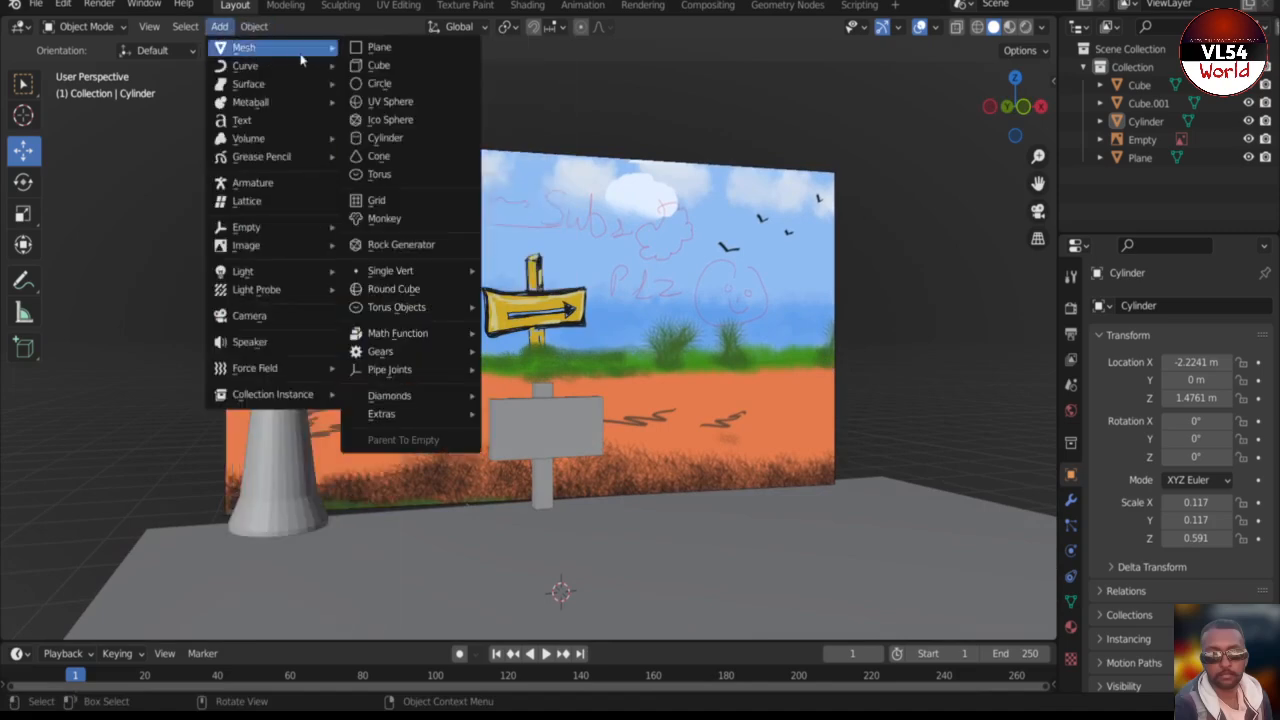
pyautogui.click(380, 104)
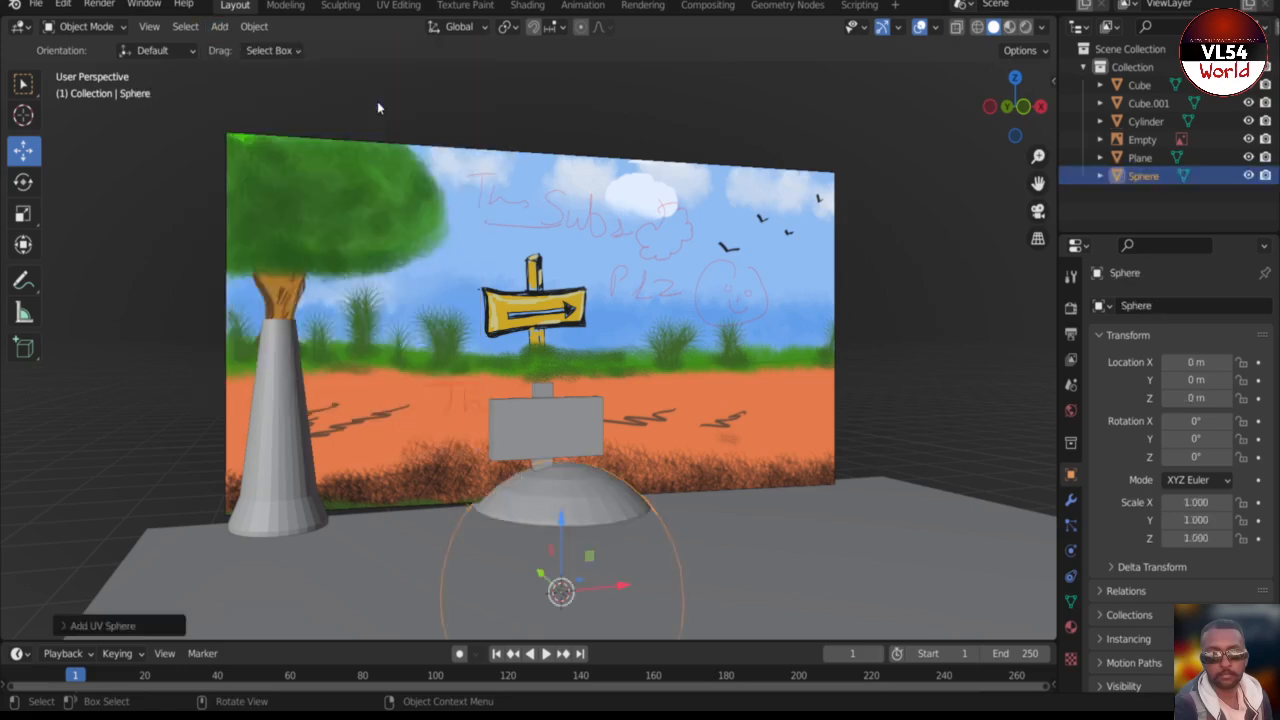
pyautogui.moveTo(561, 522); pyautogui.dragTo(370, 258)
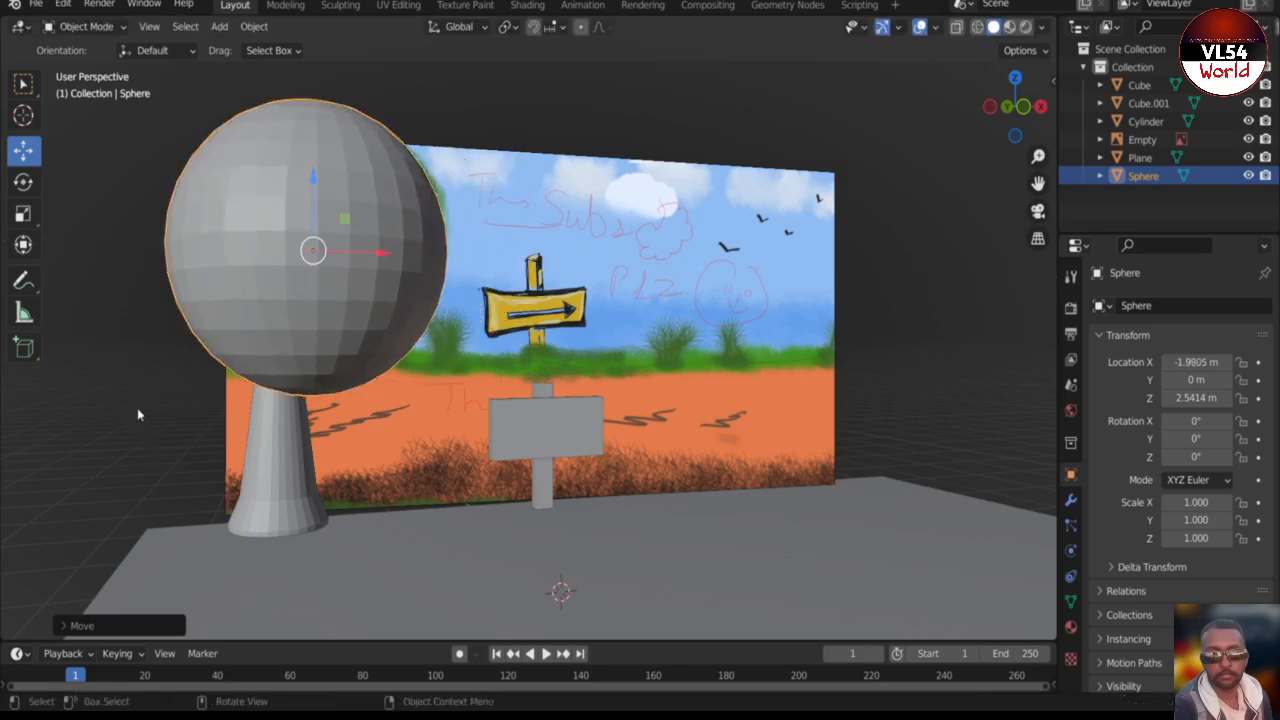
# - Scale the crown sphere down to about 0.739 and center it over the trunk at about X -2.25 m
pyautogui.moveTo(157, 400)
pyautogui.mouseDown(button='middle')
pyautogui.moveTo(272, 415)
pyautogui.moveTo(174, 397)
pyautogui.mouseUp(button='middle')
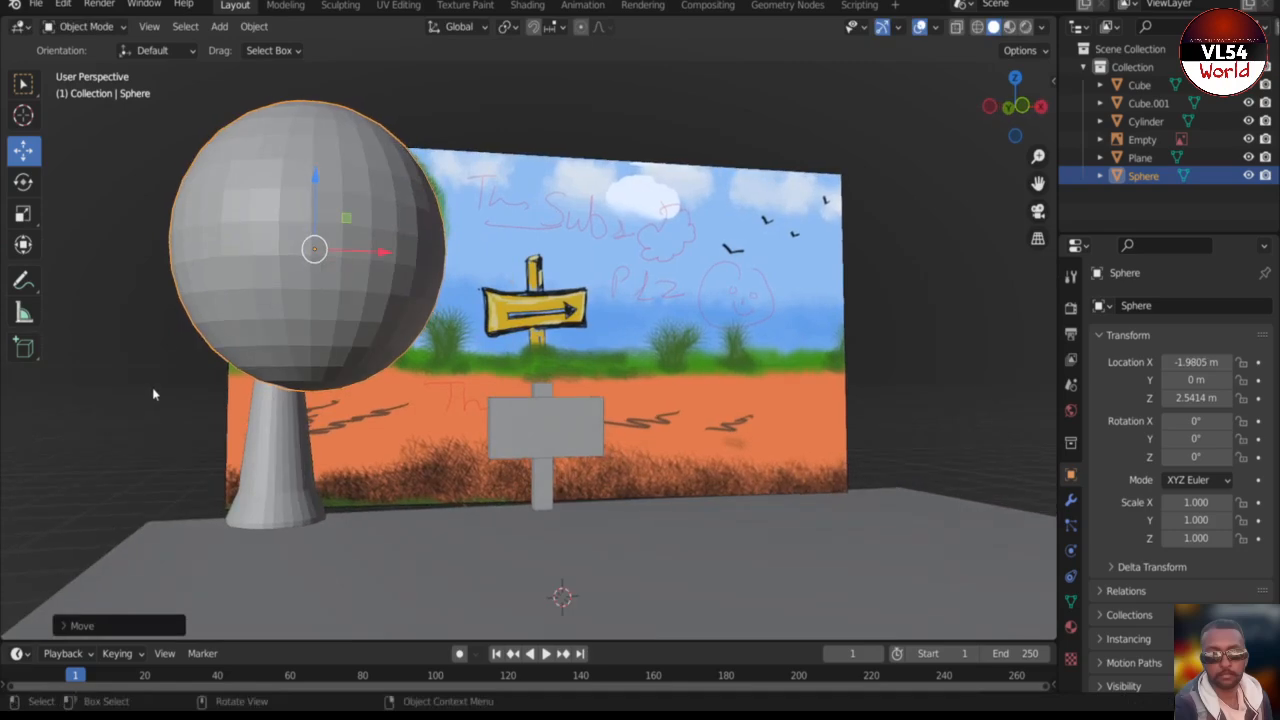
pyautogui.press('s')
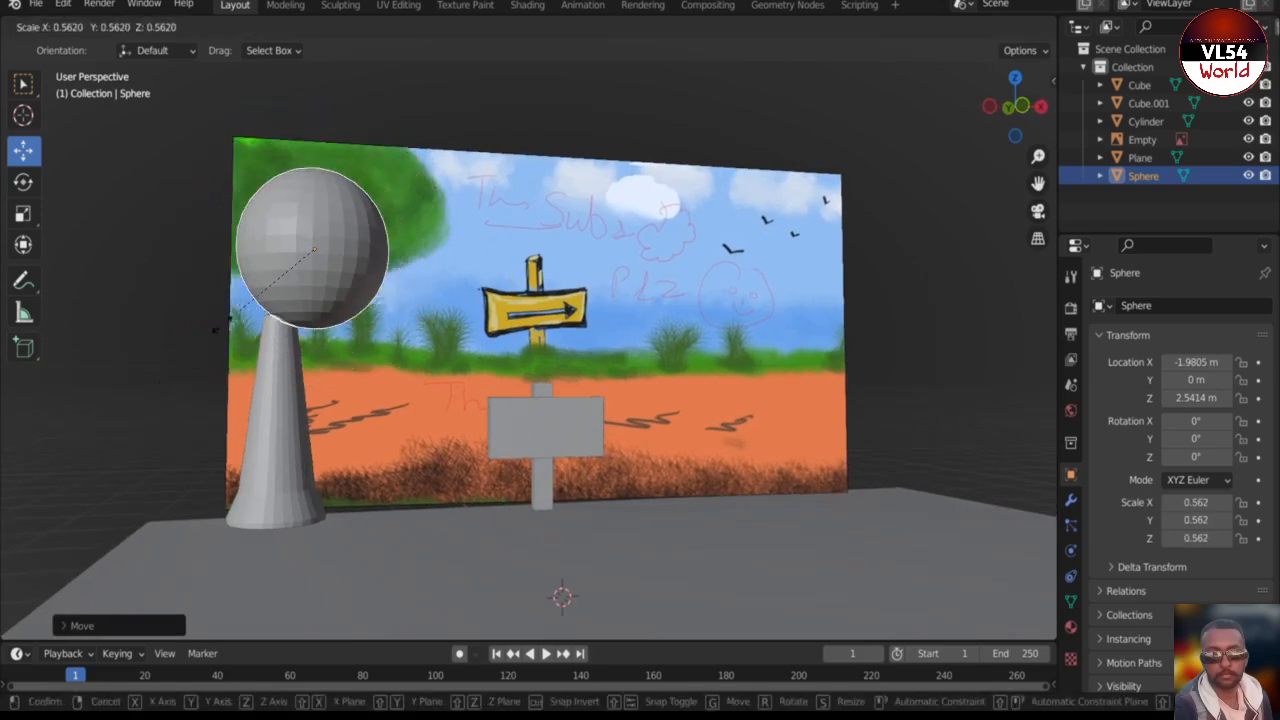
pyautogui.click(194, 355)
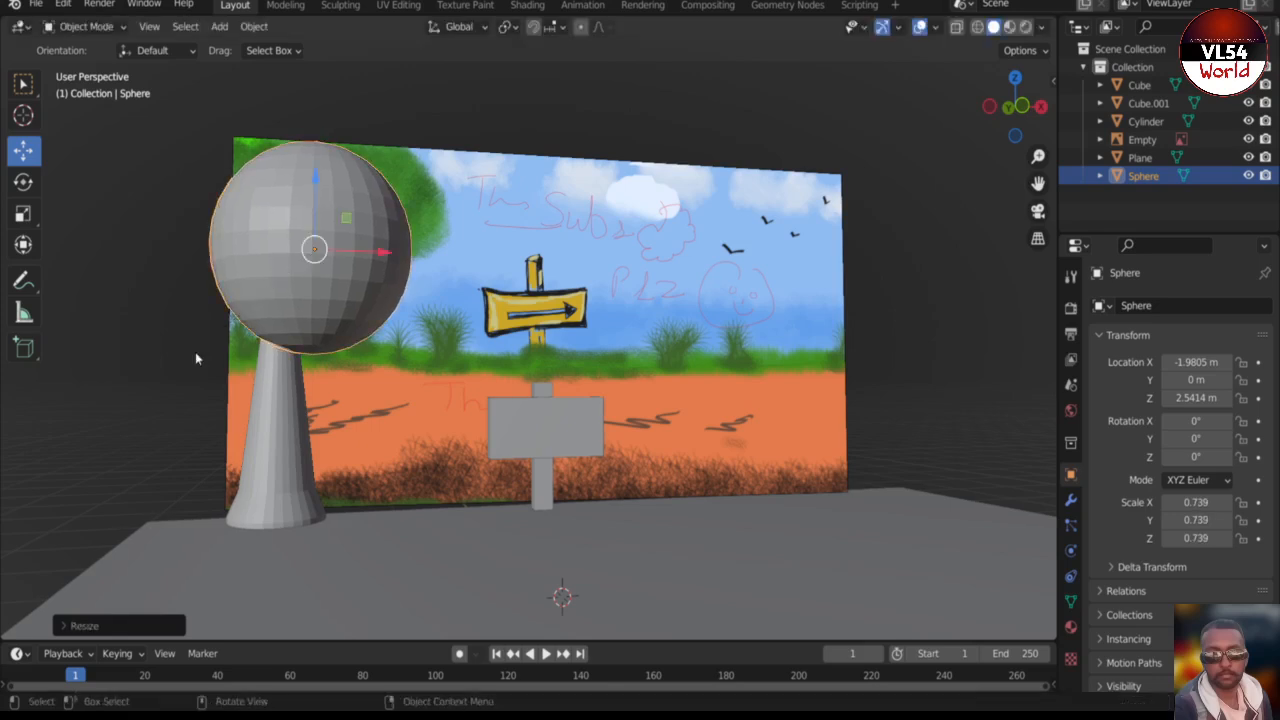
pyautogui.moveTo(384, 255); pyautogui.dragTo(343, 253)
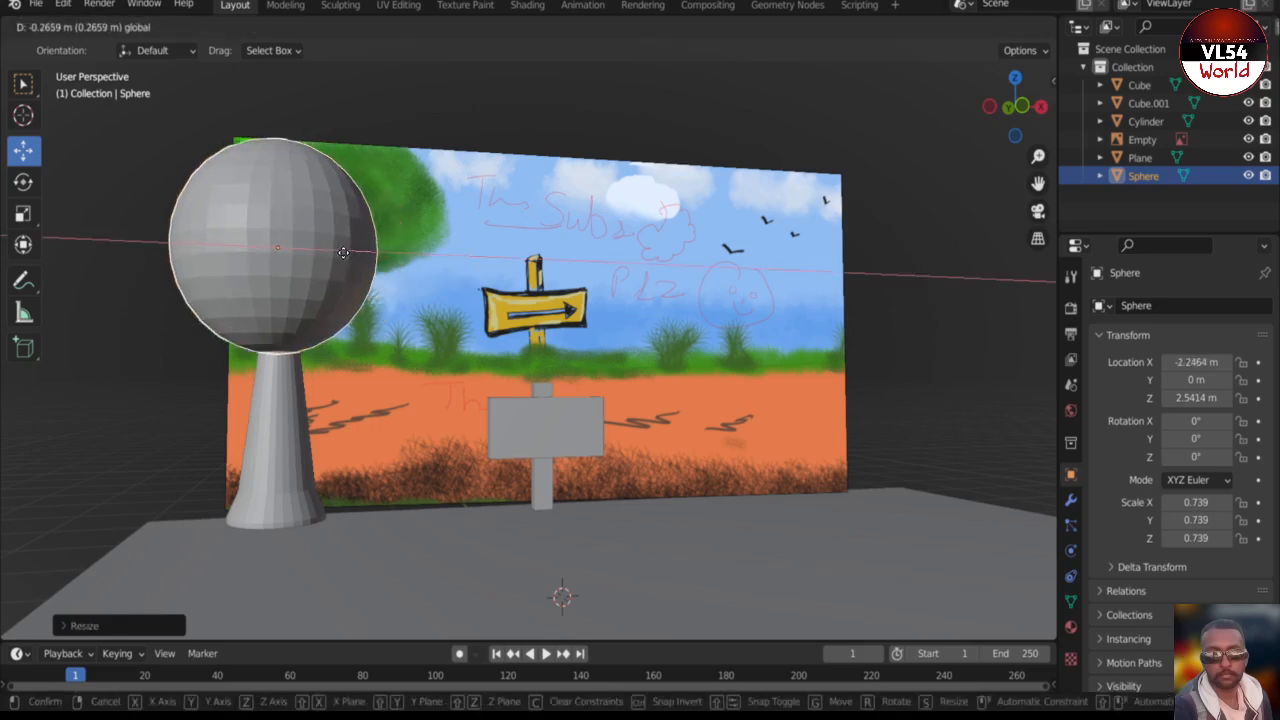
pyautogui.click(343, 253)
pyautogui.click(142, 383)
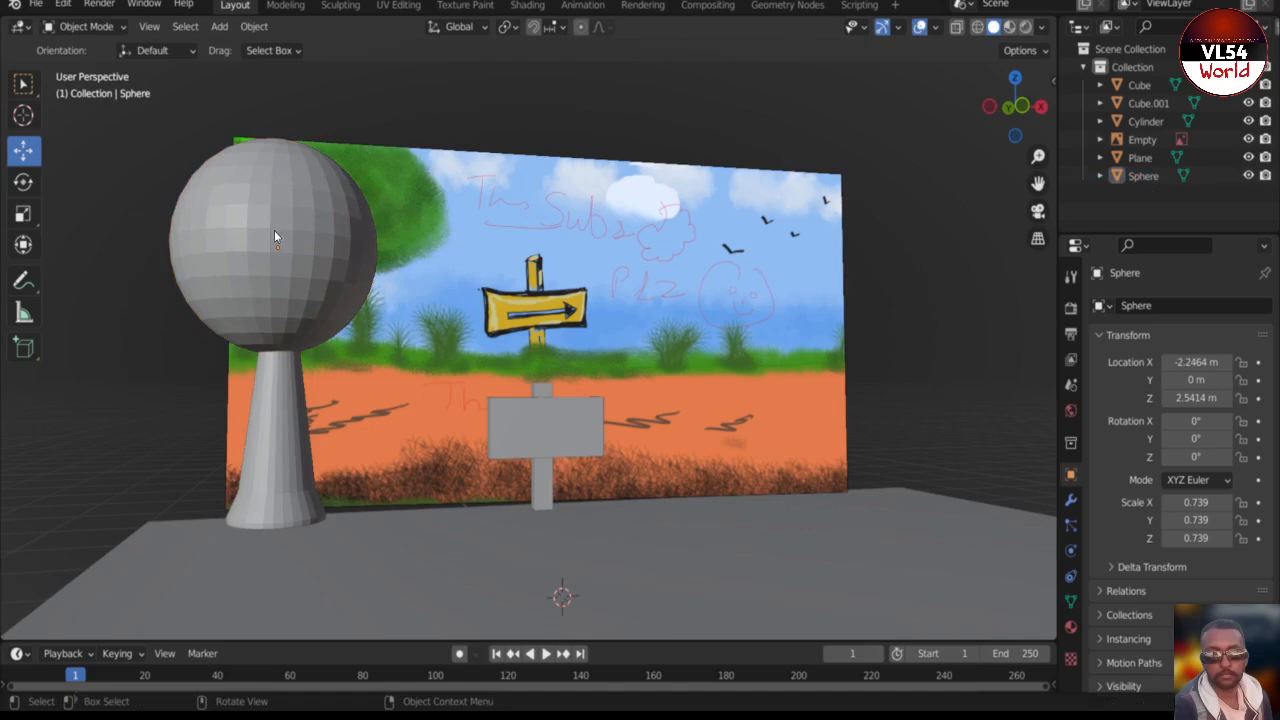
# - Duplicate the crown sphere in front view to about X -1.92 m, Z 2.65 m, and scale the copy to about 0.585
pyautogui.press('KP_1')
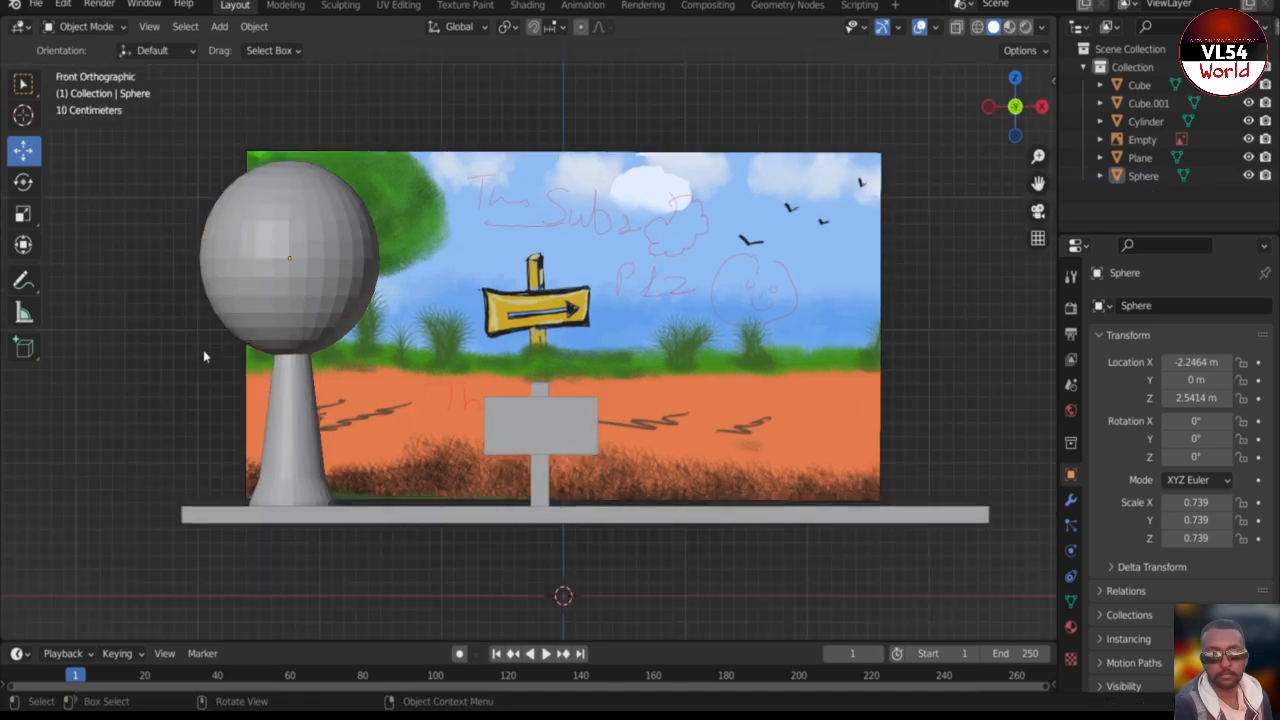
pyautogui.scroll(2, 267, 267)
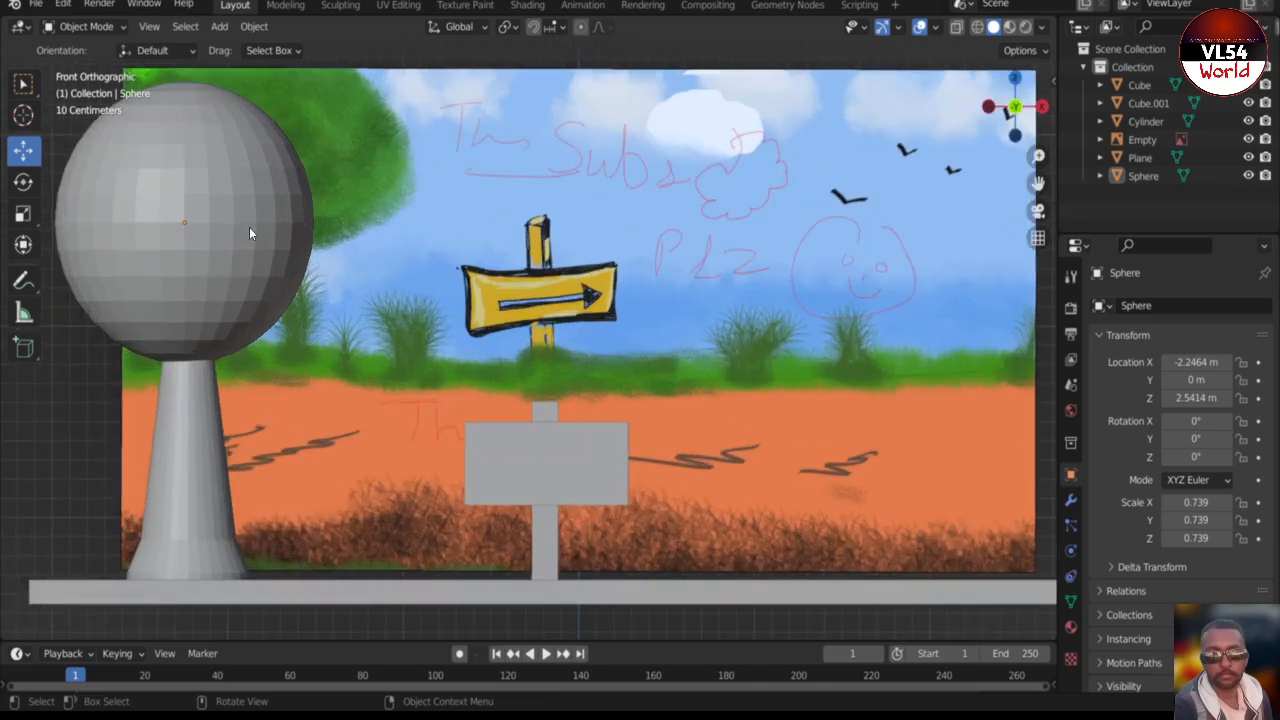
pyautogui.click(249, 227)
pyautogui.hotkey('shift', 'd')
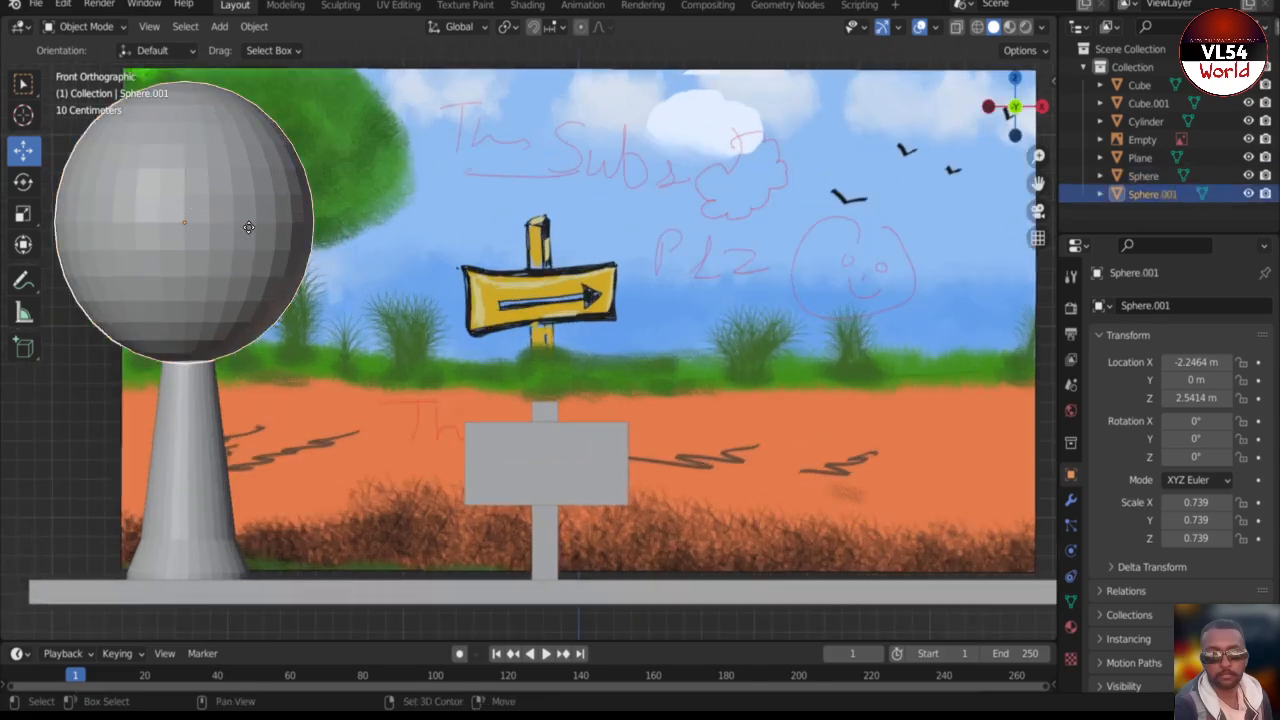
pyautogui.click(308, 207)
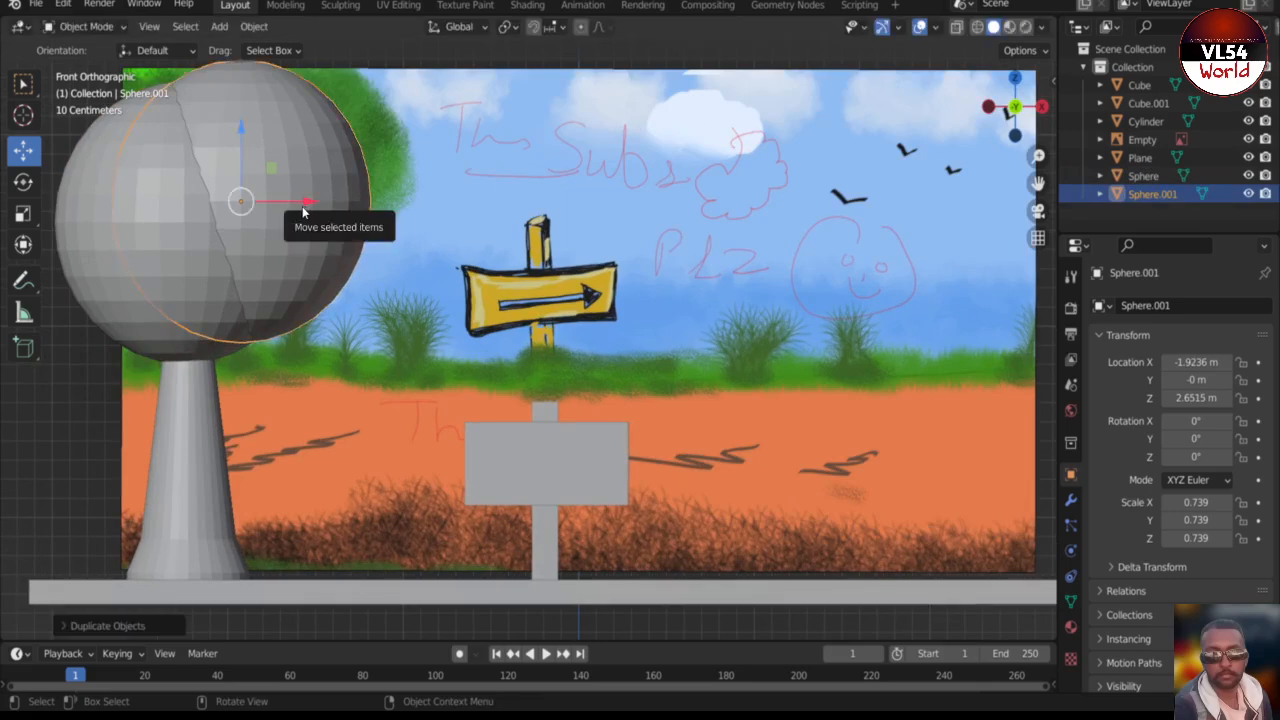
pyautogui.press('s')
pyautogui.click(292, 217)
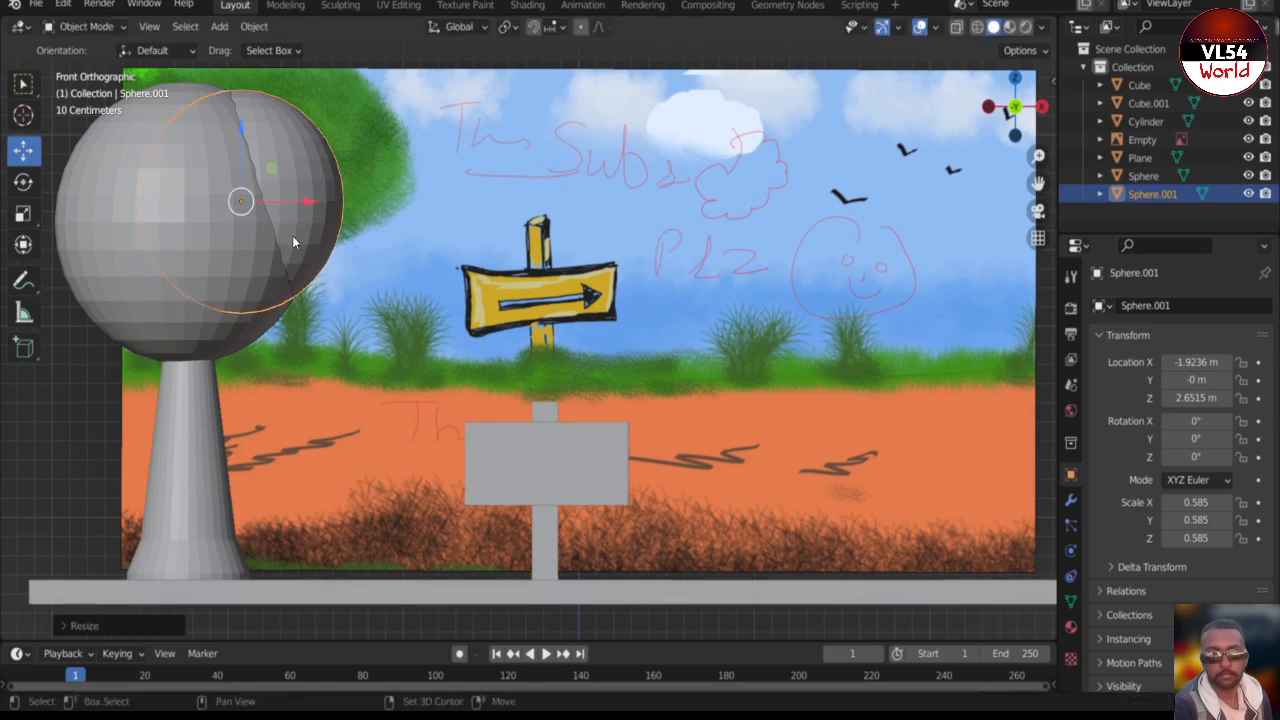
# - Duplicate the smaller sphere twice, placing copies at about X -2.65 m, Z 2.79 m and X -2.27 m, Z 2.99 m
pyautogui.hotkey('shift', 'd')
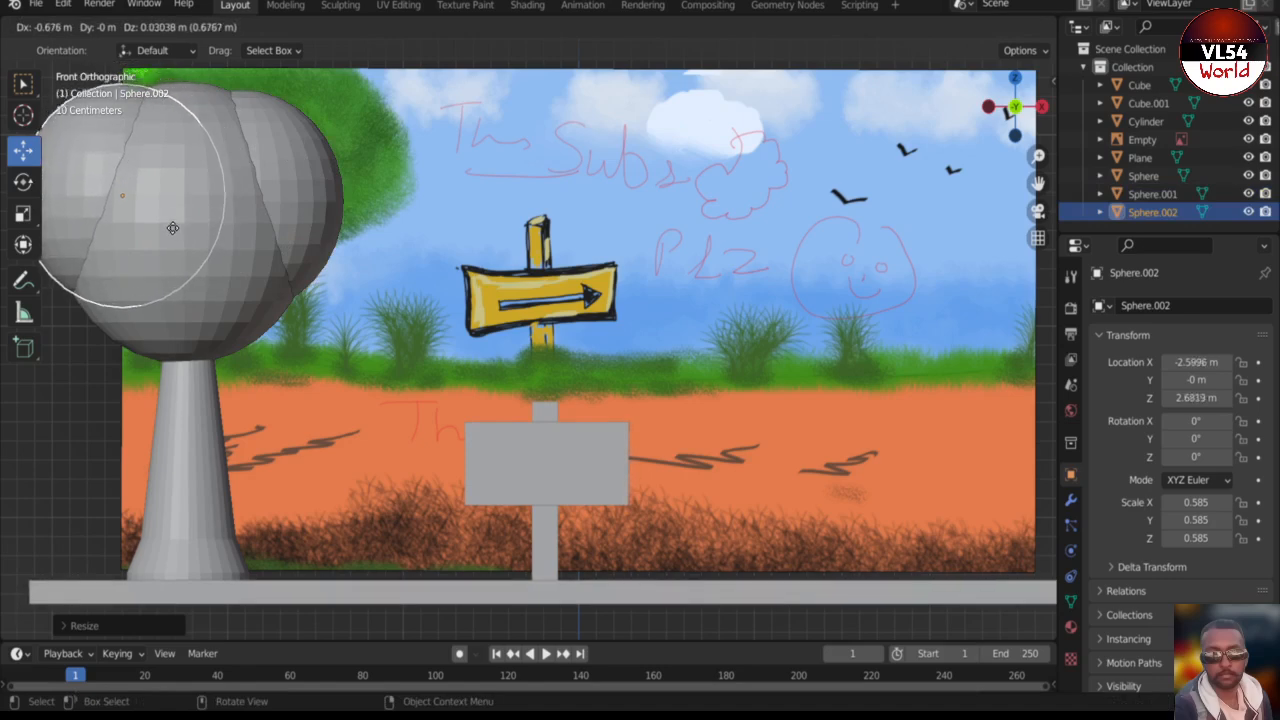
pyautogui.click(168, 212)
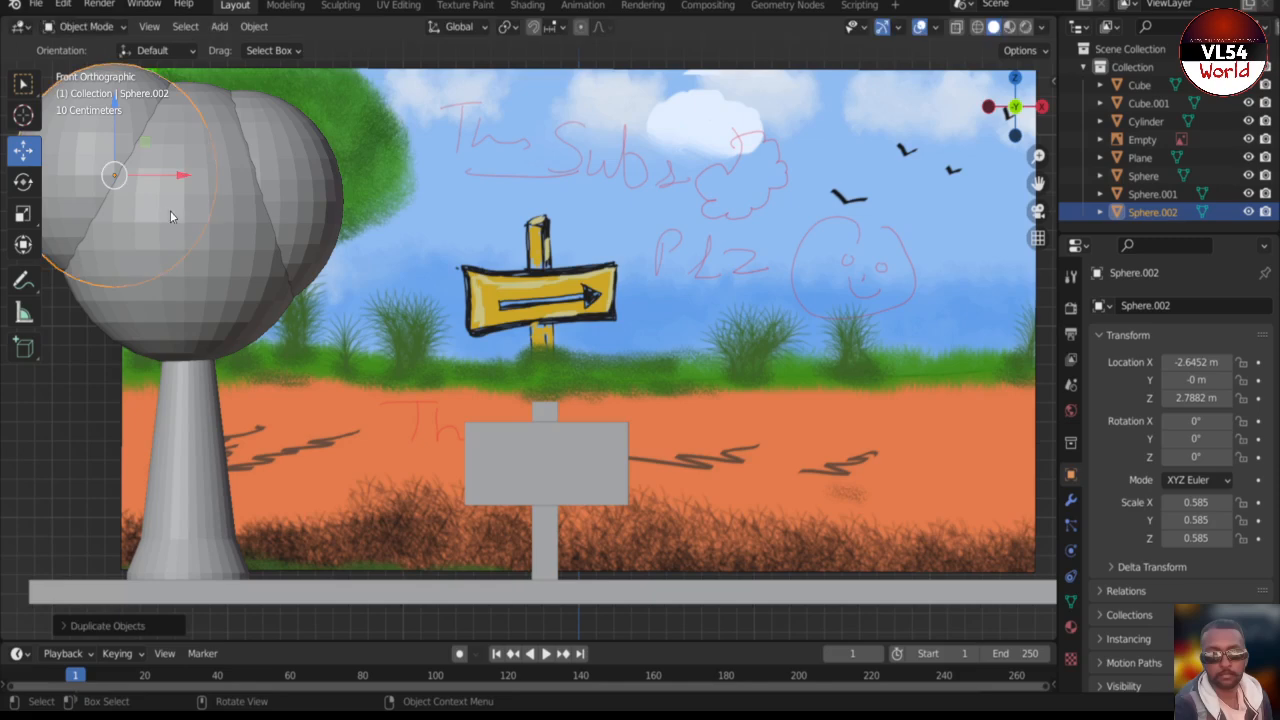
pyautogui.scroll(-1, 184, 222)
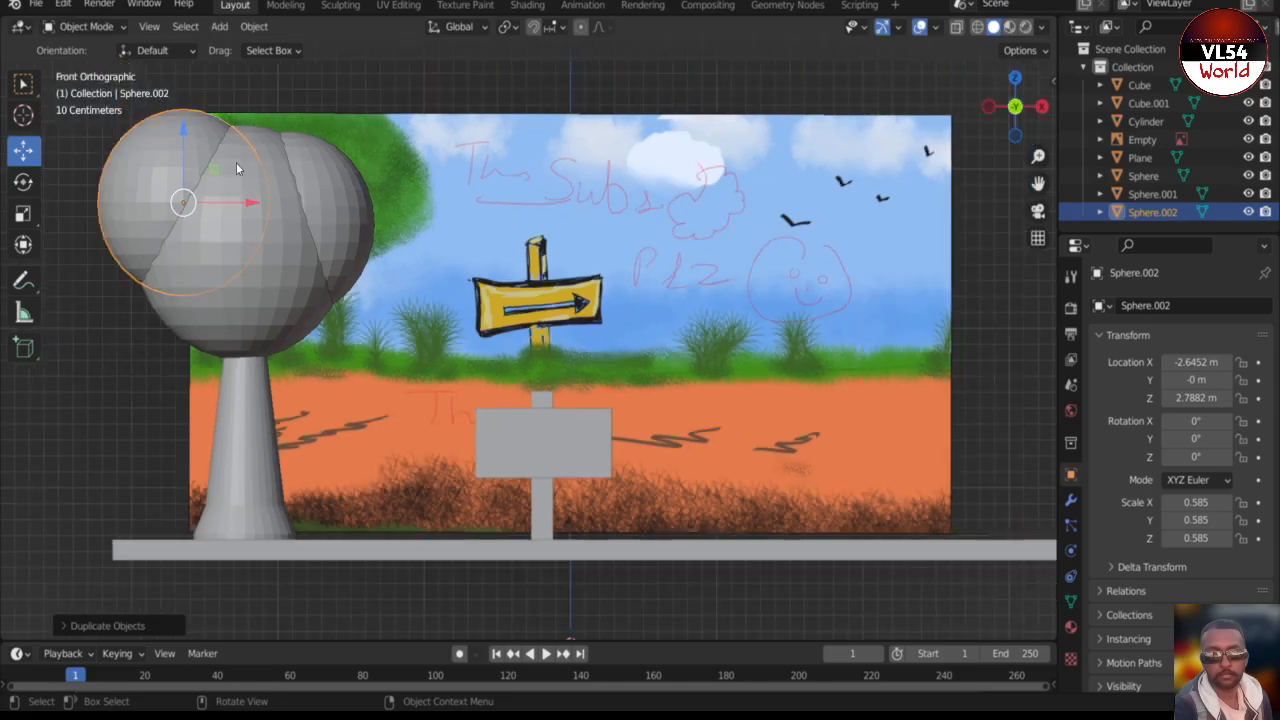
pyautogui.hotkey('shift', 'd')
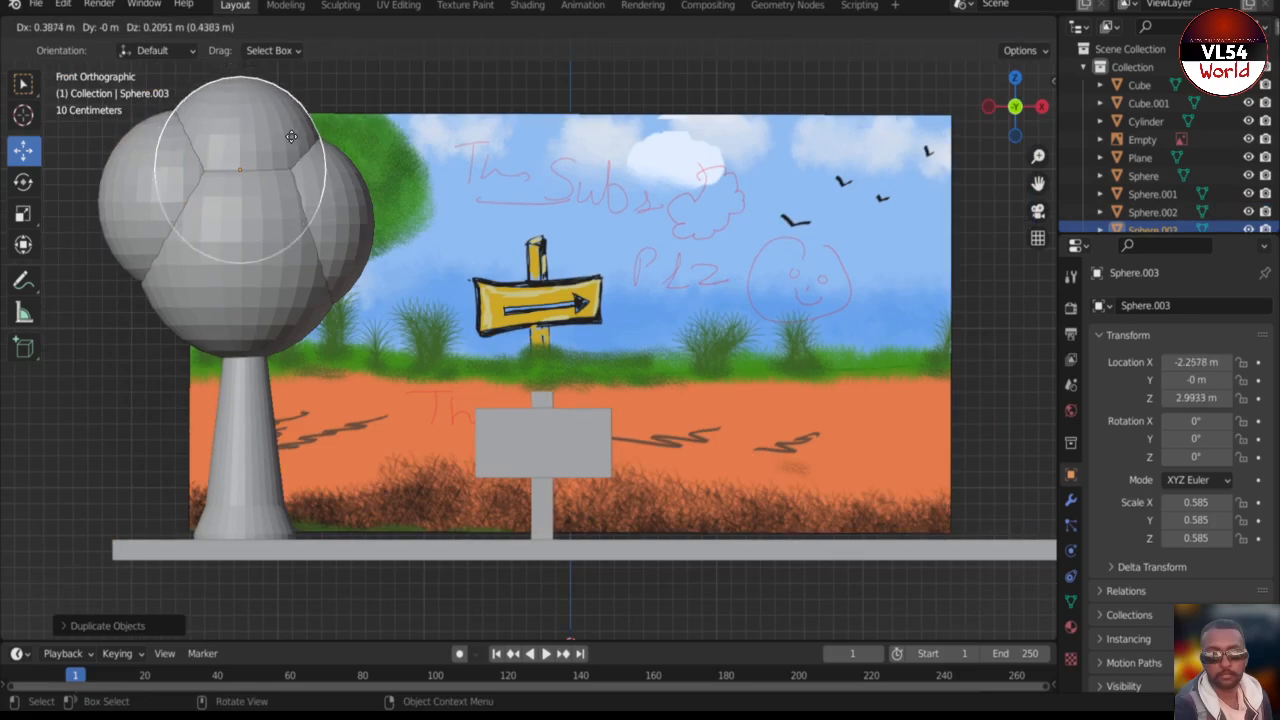
pyautogui.click(290, 138)
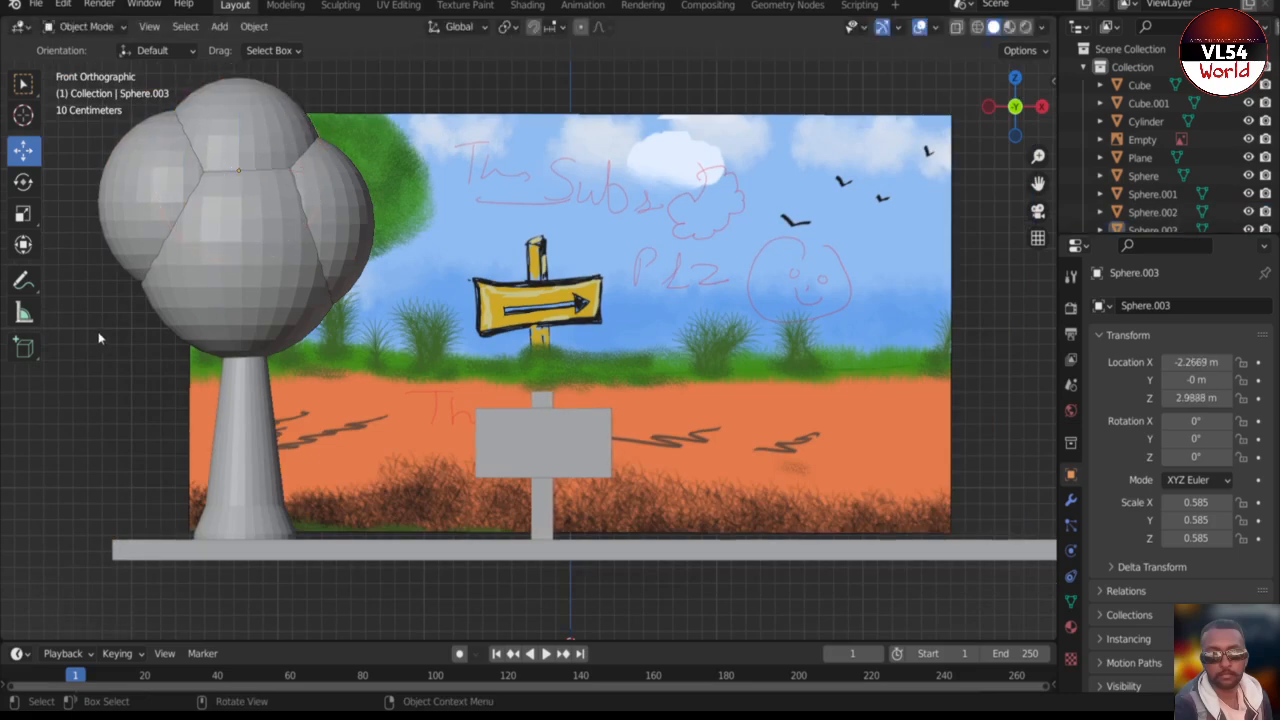
# - Join the four crown spheres into one object and scale it down to about 0.521
pyautogui.click(172, 180)
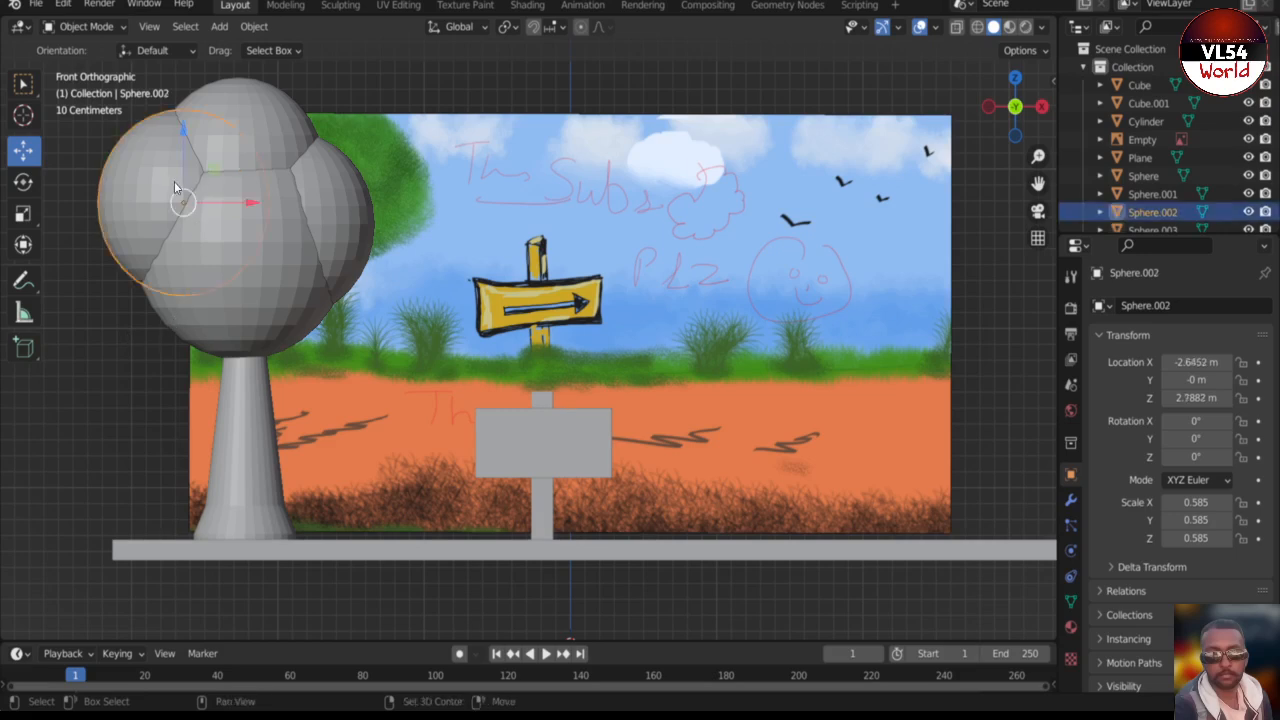
pyautogui.keyDown('shift'); pyautogui.click(238, 160); pyautogui.keyUp('shift')
pyautogui.keyDown('shift'); pyautogui.click(302, 180); pyautogui.keyUp('shift')
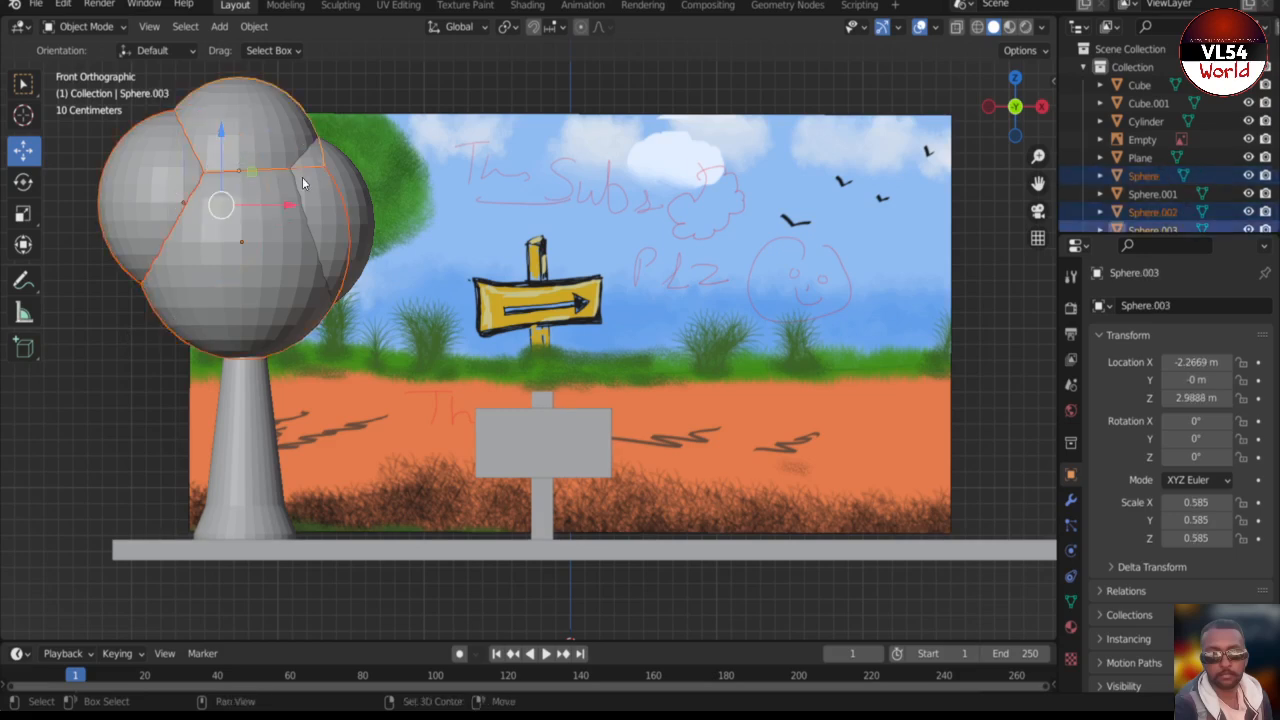
pyautogui.keyDown('shift'); pyautogui.click(347, 198); pyautogui.keyUp('shift')
pyautogui.rightClick(348, 196)
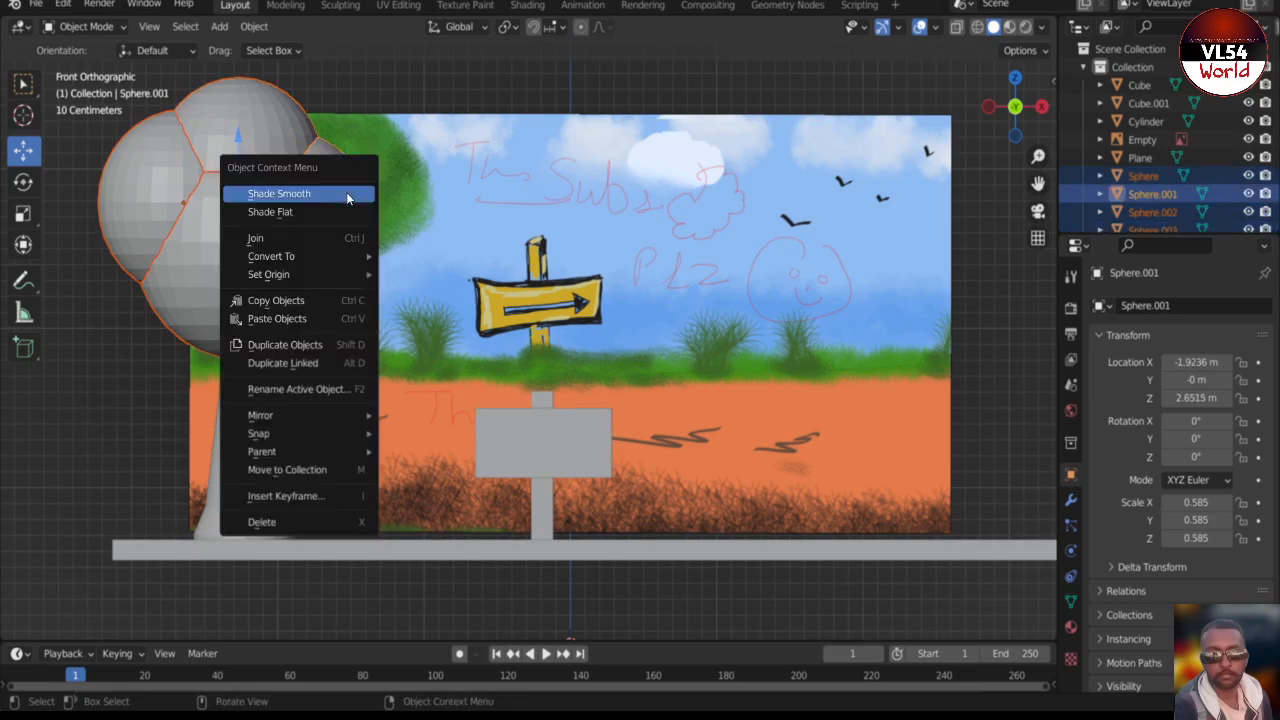
pyautogui.click(340, 237)
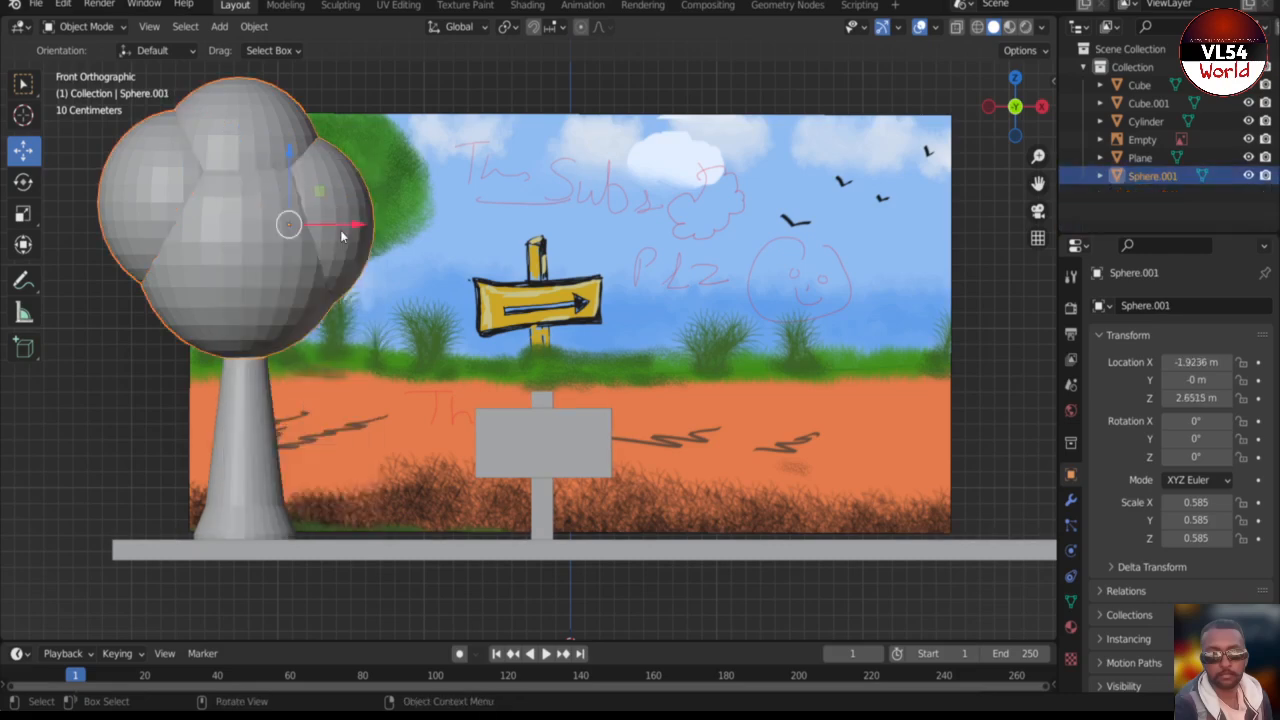
pyautogui.press('s')
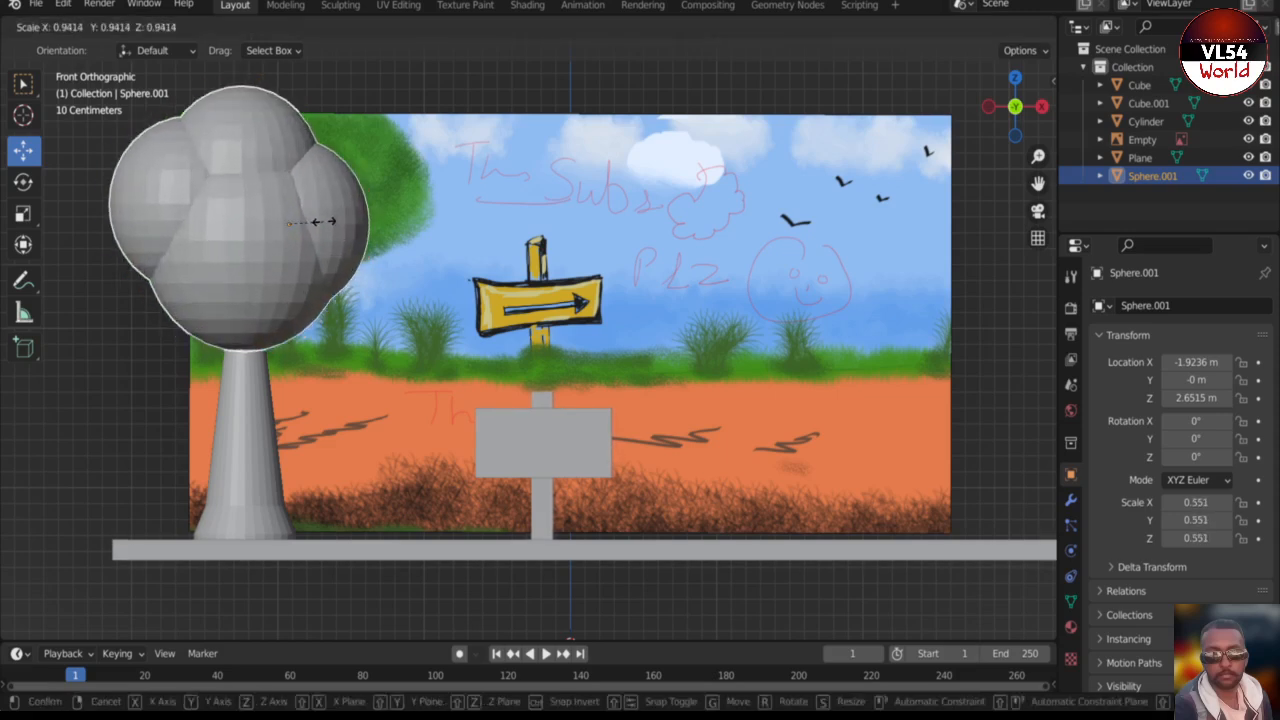
pyautogui.click(318, 222)
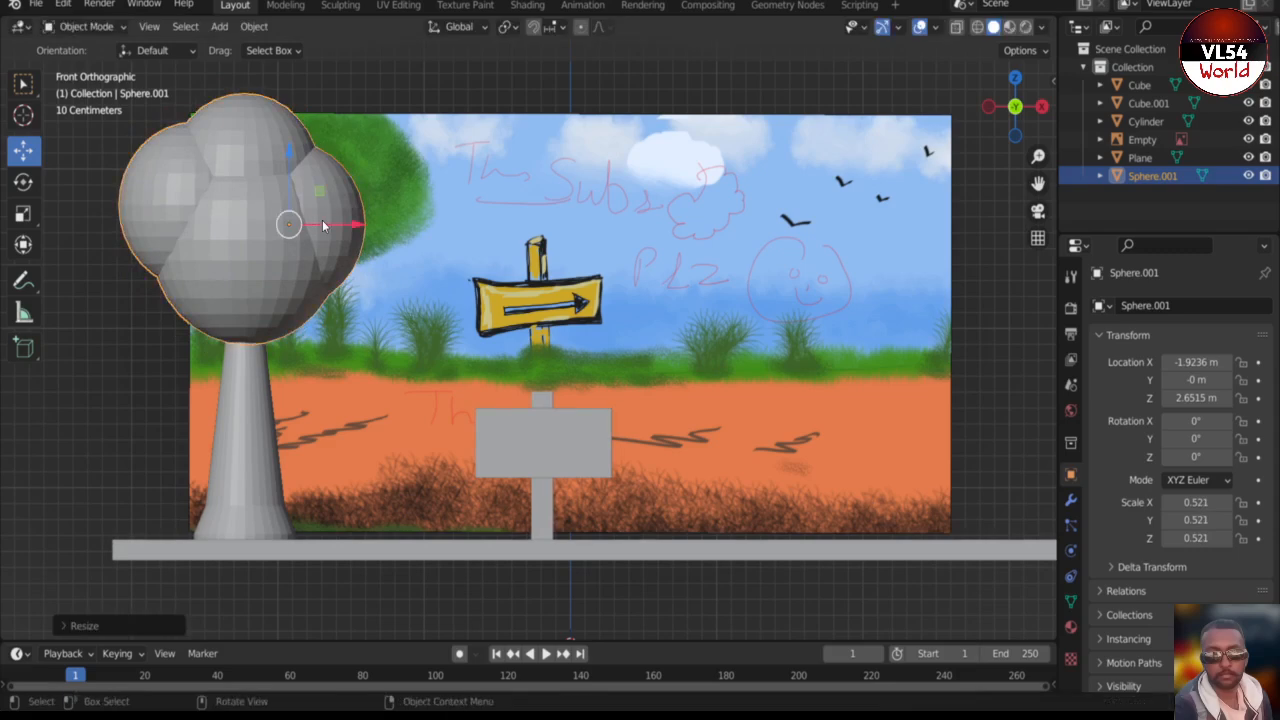
# - Apply Shade Smooth to the tree trunk and to the joined crown, and deselect them
pyautogui.click(240, 396)
pyautogui.rightClick(240, 400)
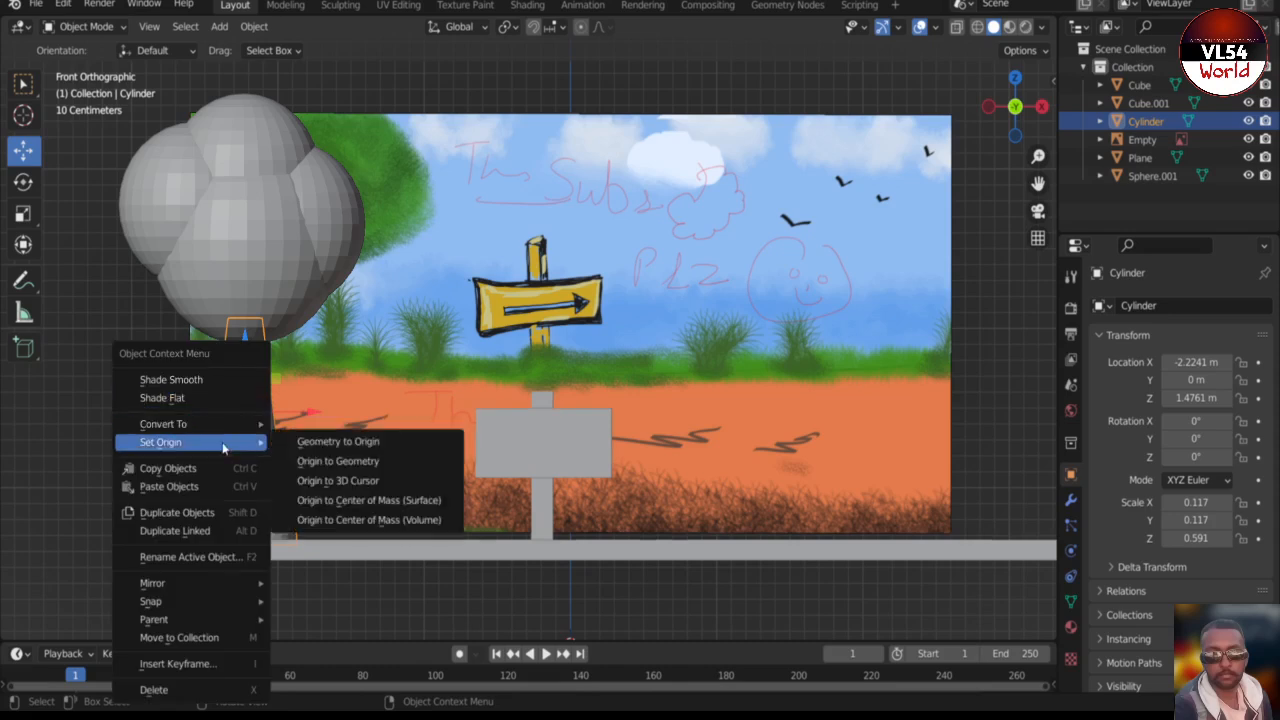
pyautogui.click(172, 379)
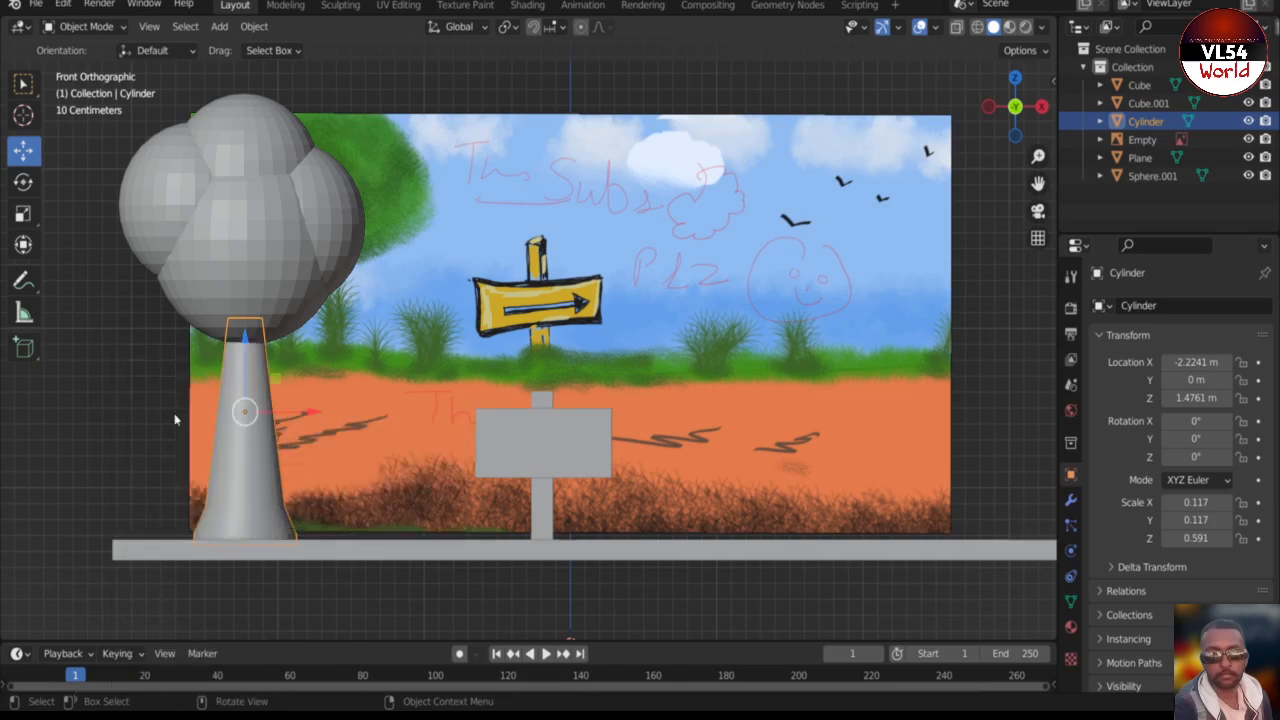
pyautogui.click(126, 449)
pyautogui.click(226, 255)
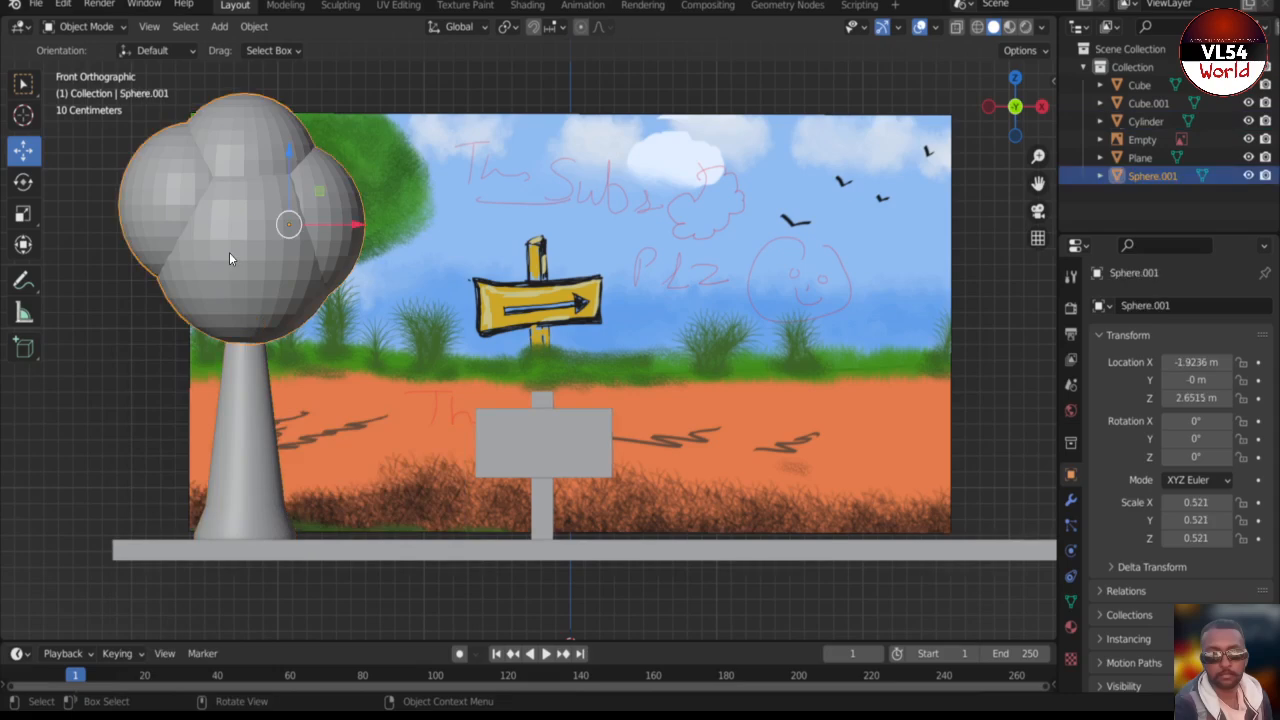
pyautogui.rightClick(229, 252)
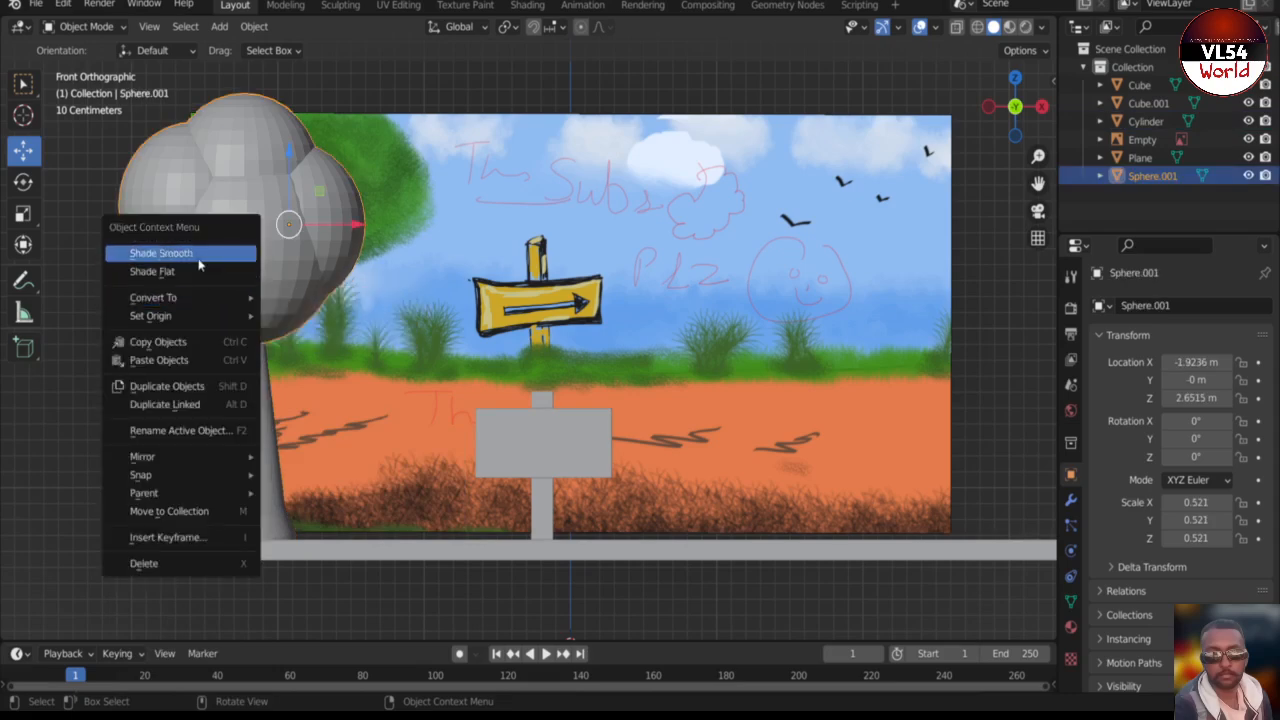
pyautogui.click(197, 261)
pyautogui.click(149, 397)
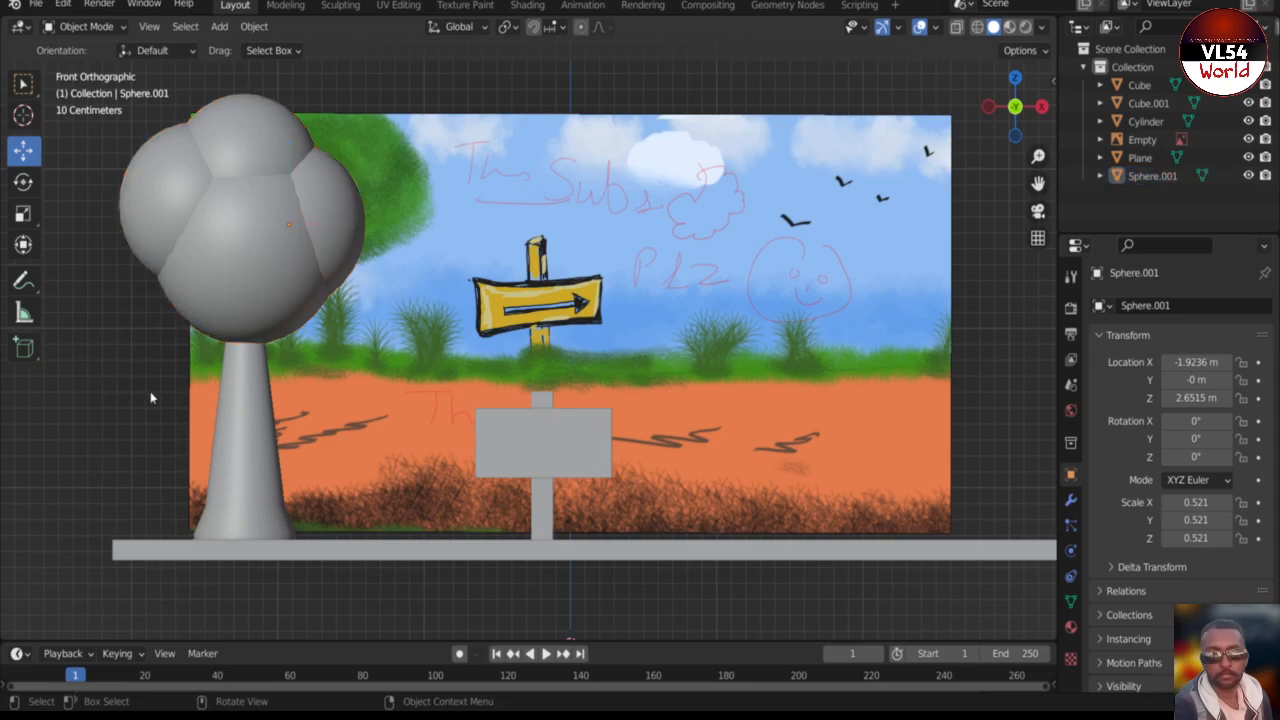
# - Examine the tree, signpost and ground slab against the reference image in perspective and from the front
pyautogui.scroll(-3, 163, 395)
pyautogui.moveTo(222, 371); pyautogui.dragTo(249, 363, button='middle')
pyautogui.scroll(-3, 253, 368)
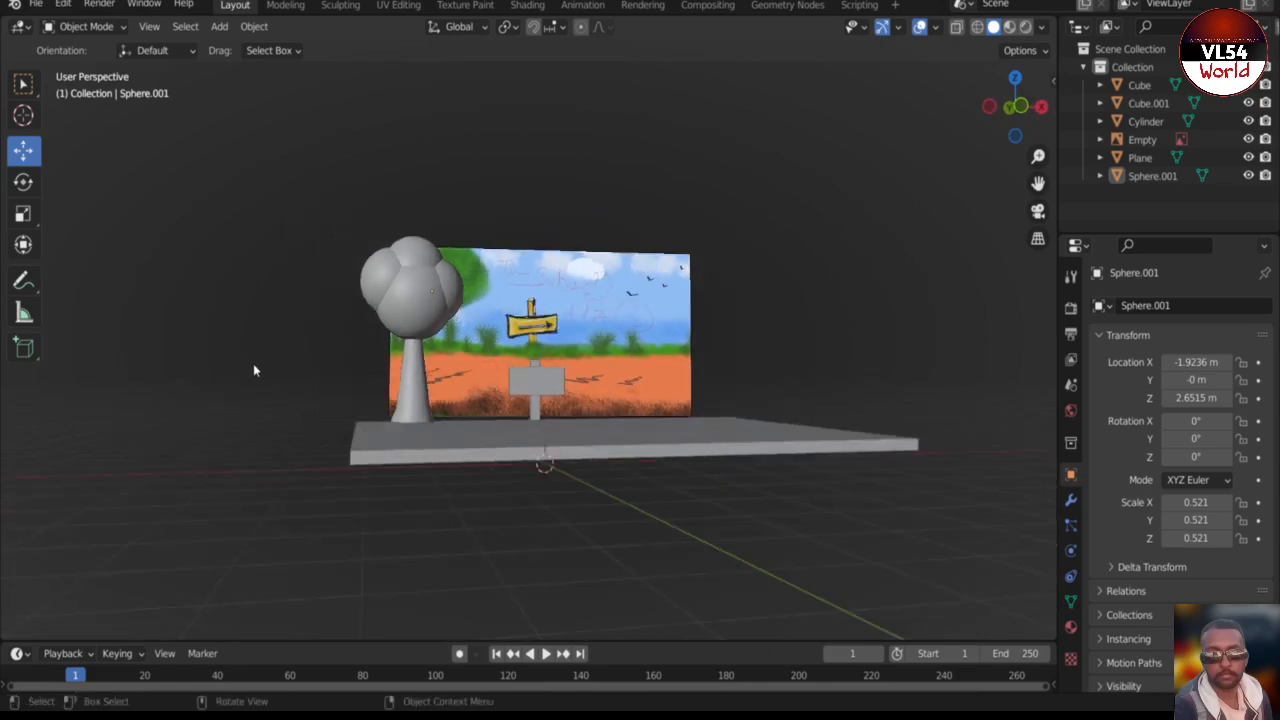
pyautogui.scroll(-2, 254, 370)
pyautogui.moveTo(1037, 183); pyautogui.dragTo(997, 470)
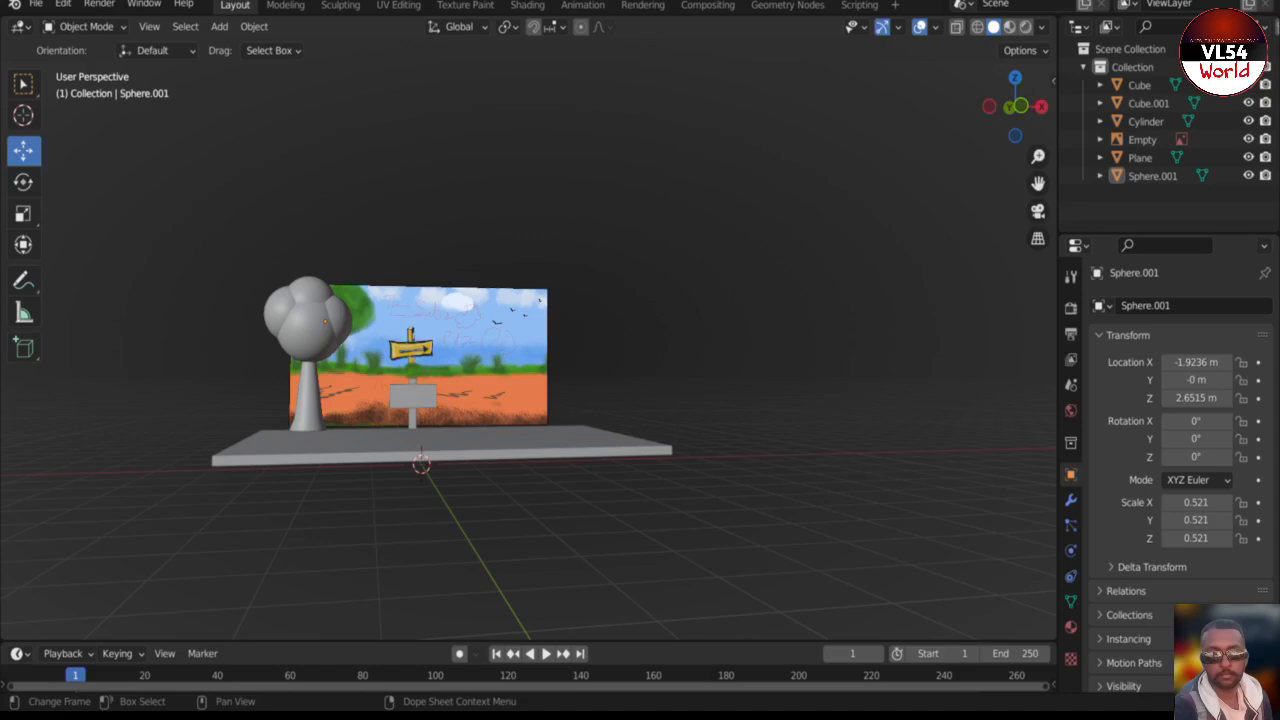
pyautogui.scroll(5, 400, 279)
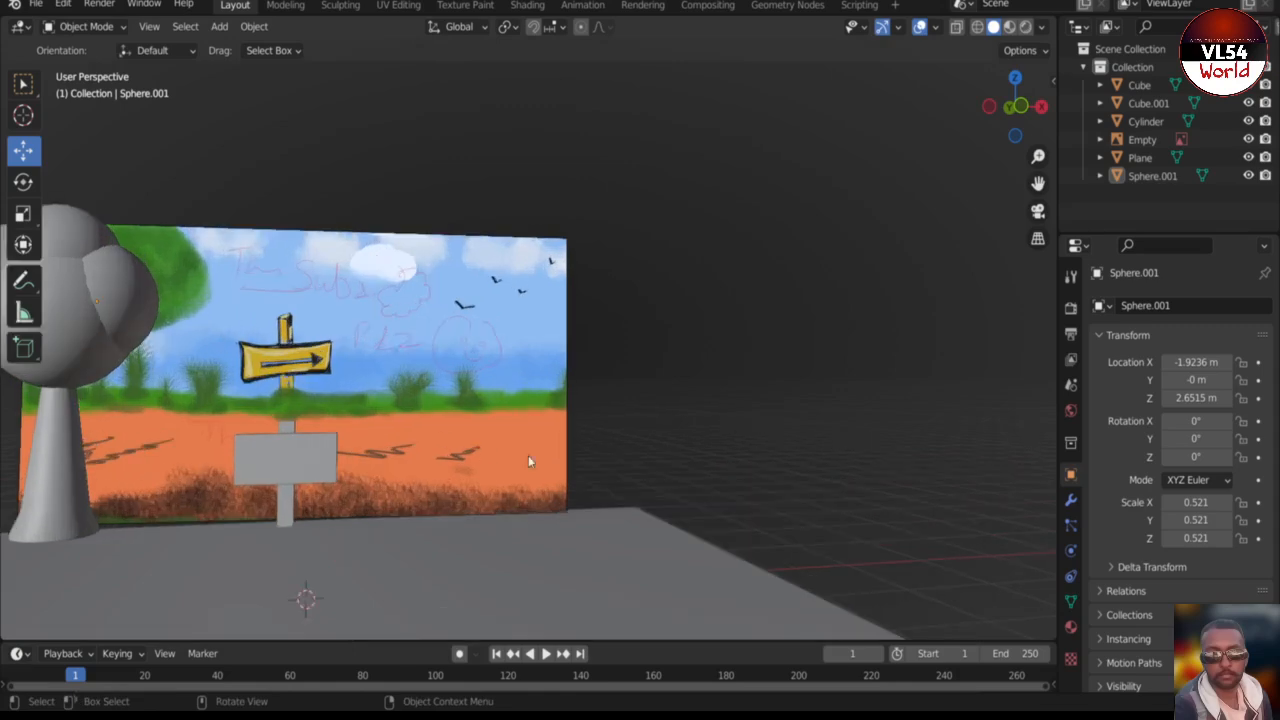
pyautogui.press('KP_1')
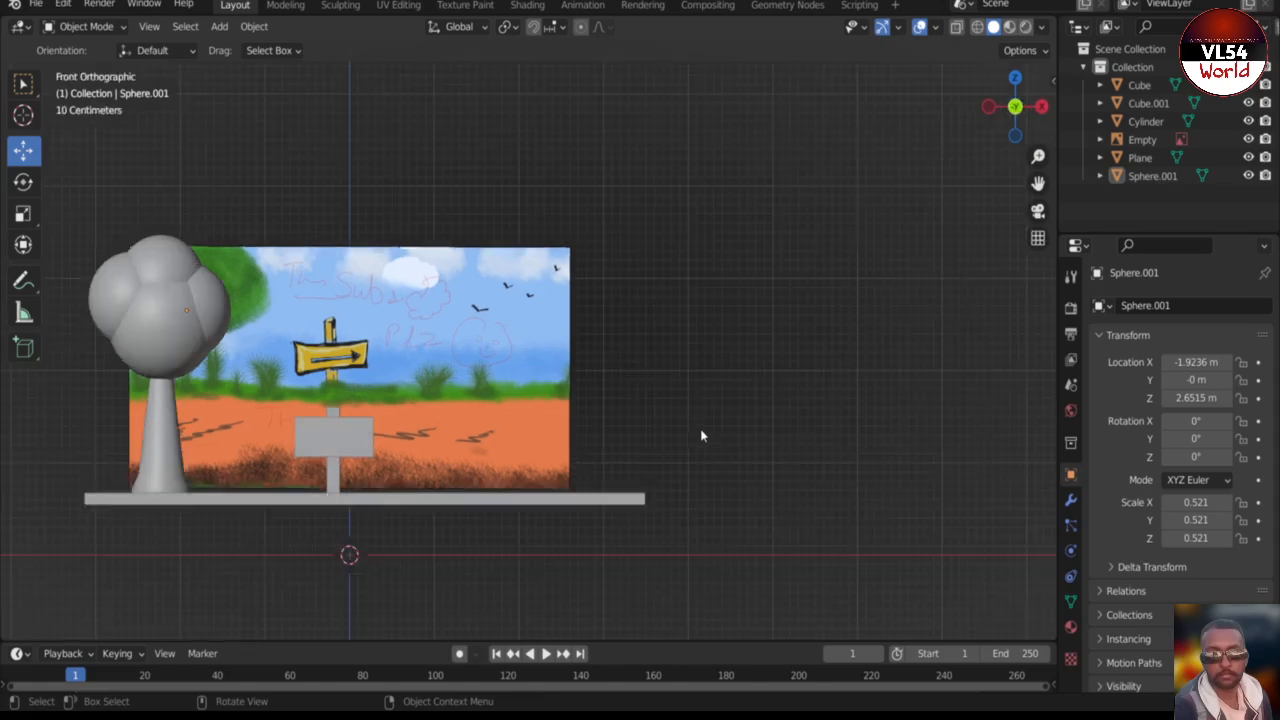
# - Compare the modelled tree and signpost with the painted reference up close from the front and at a slight angle
pyautogui.scroll(-3, 389, 408)
pyautogui.scroll(3, 136, 349)
pyautogui.moveTo(1038, 183); pyautogui.dragTo(1163, 176)
pyautogui.scroll(2, 361, 262)
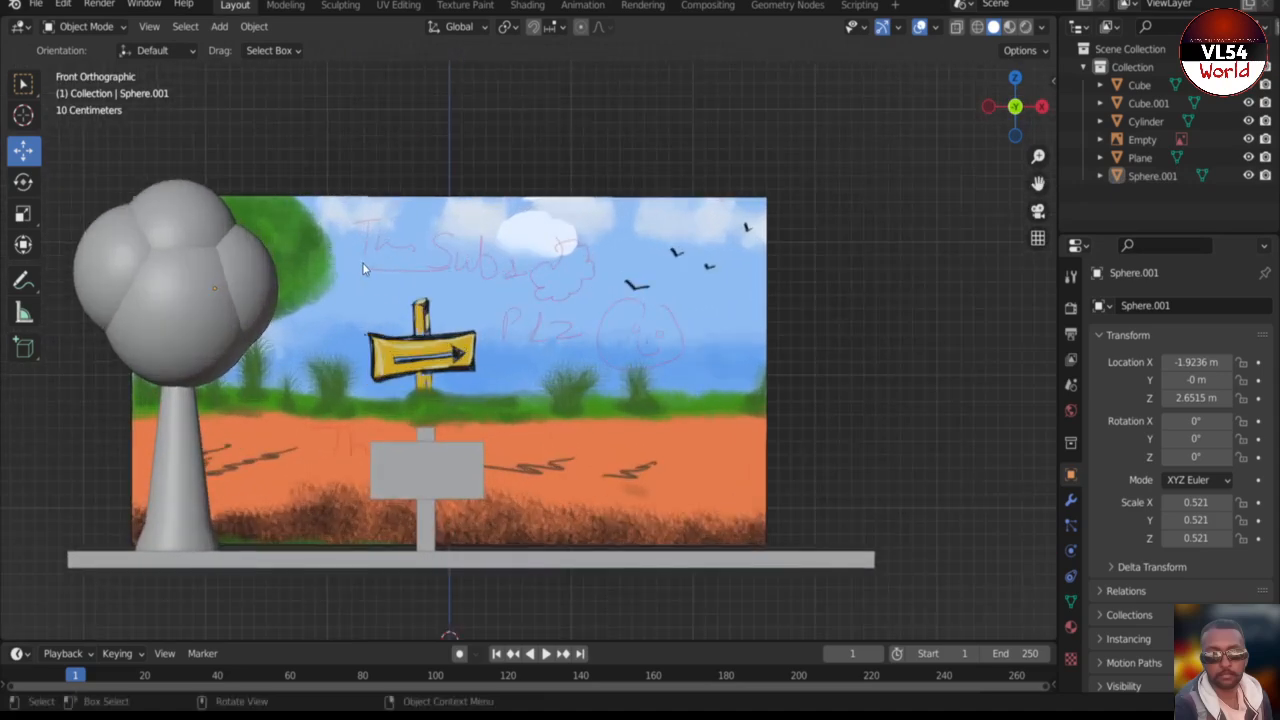
pyautogui.scroll(1, 363, 268)
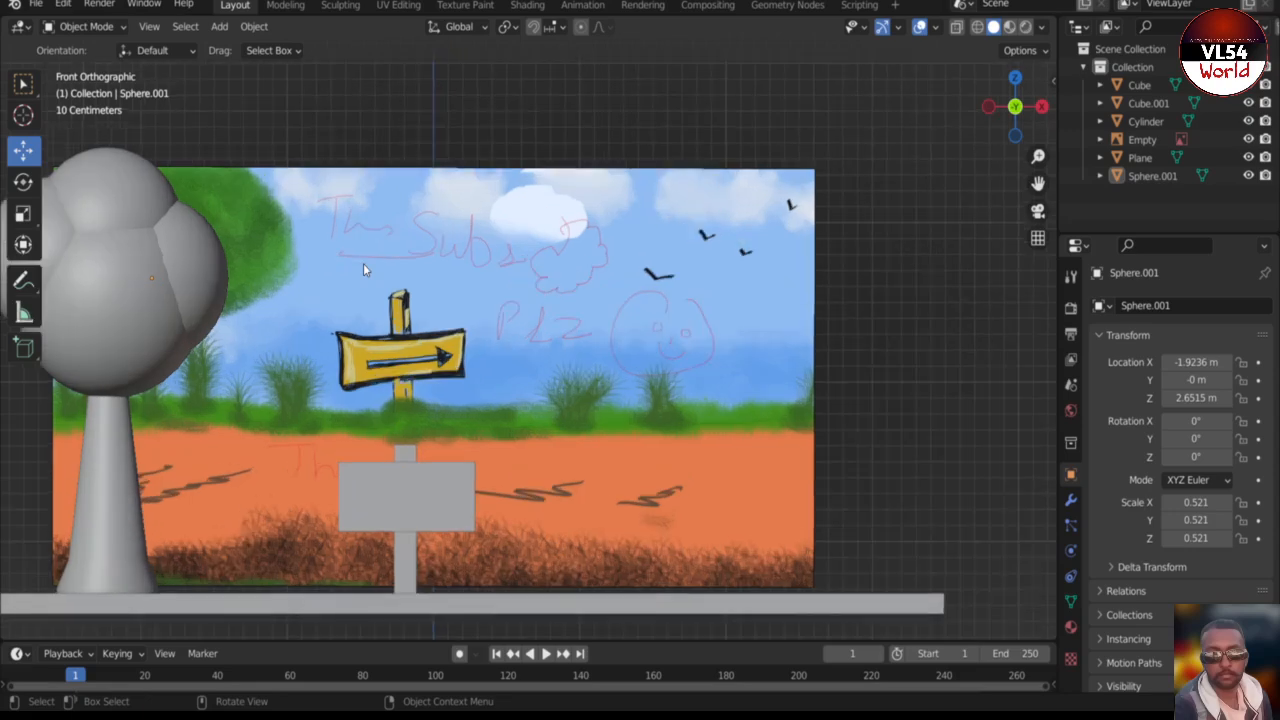
pyautogui.scroll(-1, 363, 268)
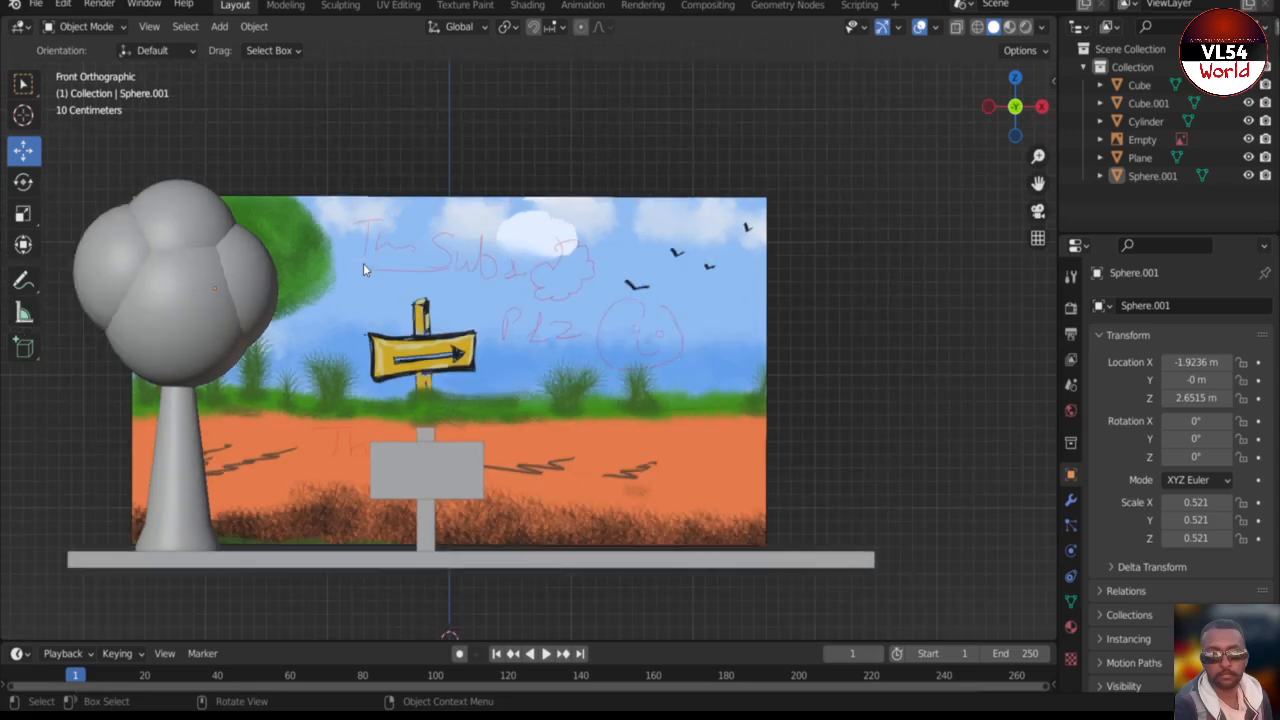
pyautogui.scroll(1, 104, 537)
pyautogui.scroll(-2, 284, 460)
pyautogui.moveTo(157, 423); pyautogui.dragTo(178, 406, button='middle')
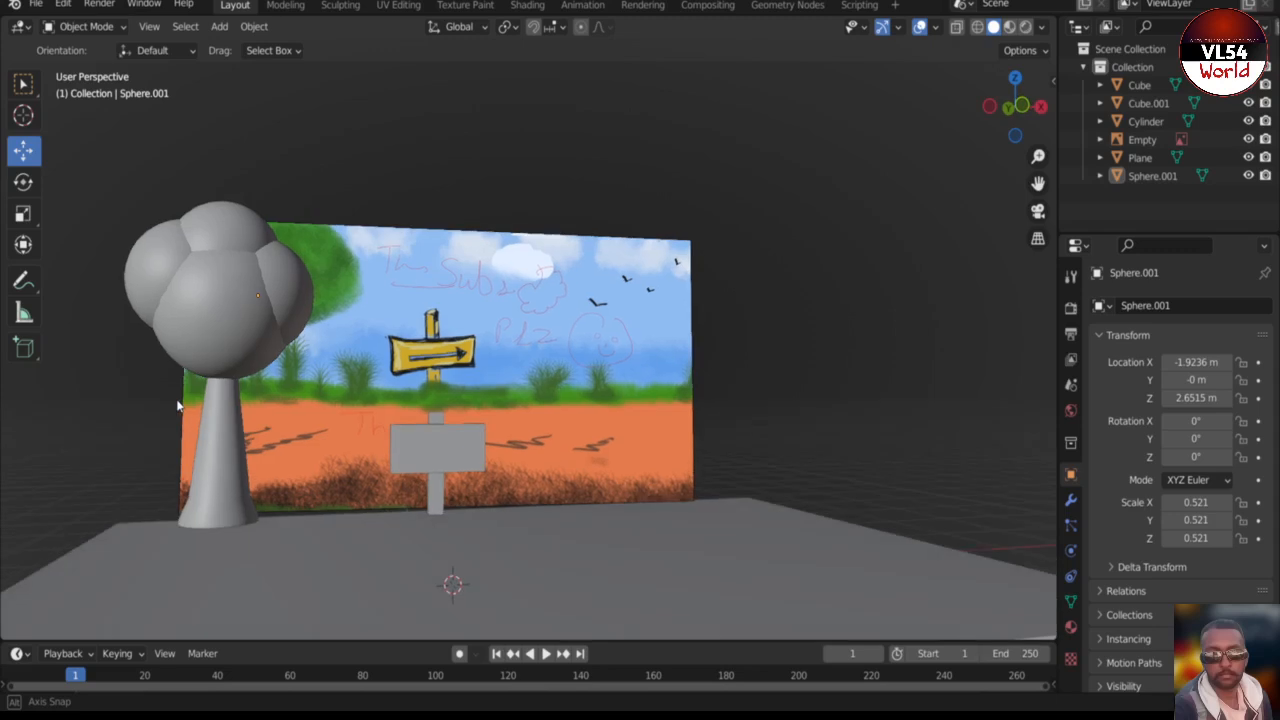
pyautogui.moveTo(178, 406); pyautogui.dragTo(178, 406, button='middle')
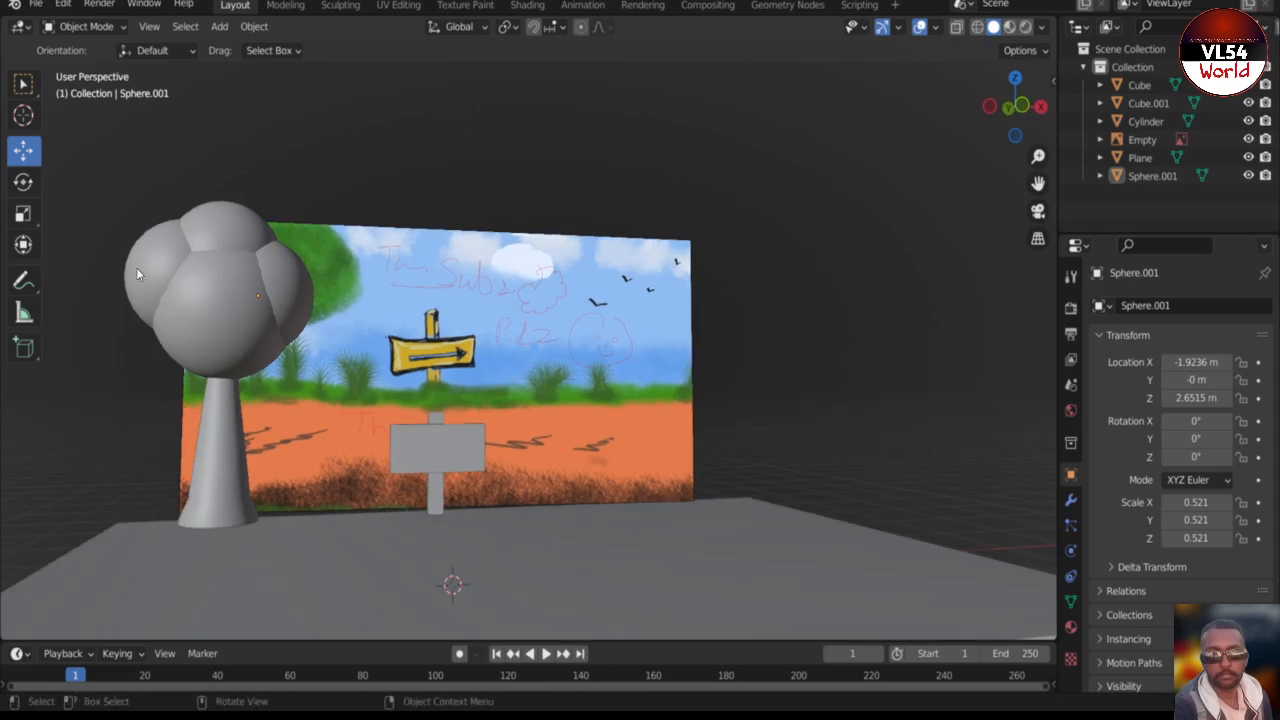
# - Add an ico sphere mesh and raise it above the ground slab to about Z 1.04 m
pyautogui.click(219, 26)
pyautogui.moveTo(228, 47)
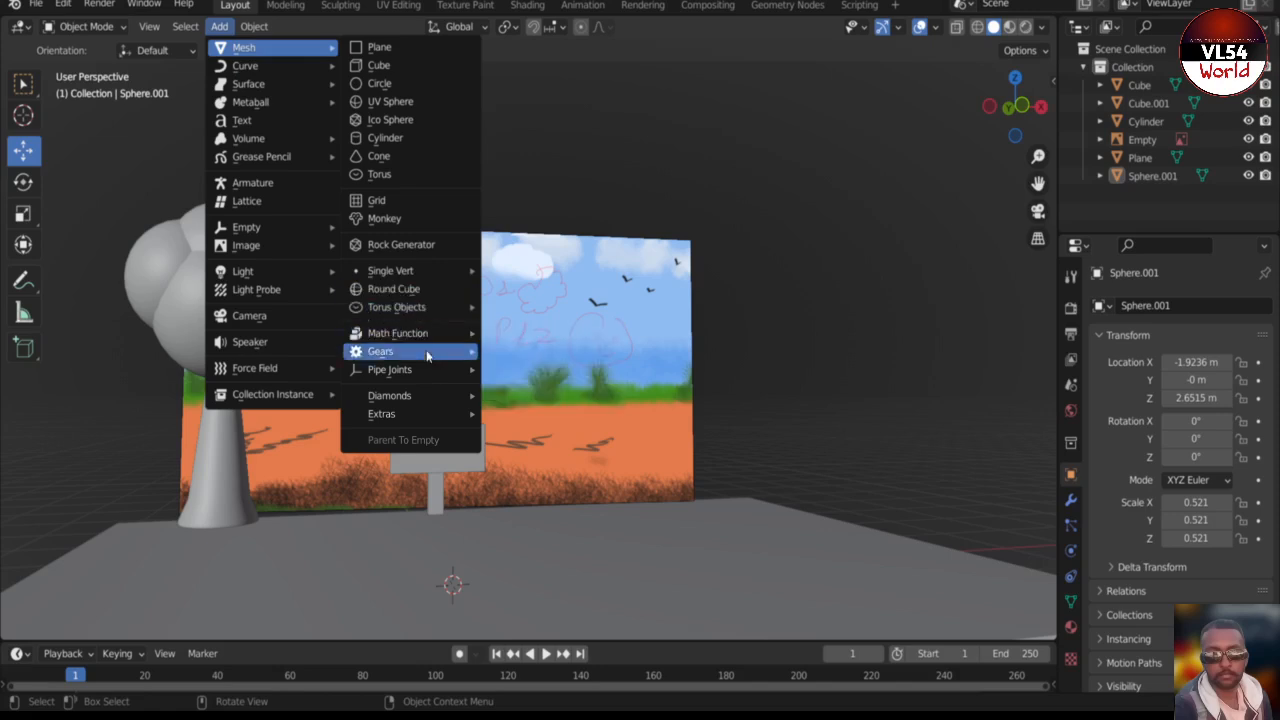
pyautogui.moveTo(432, 370)
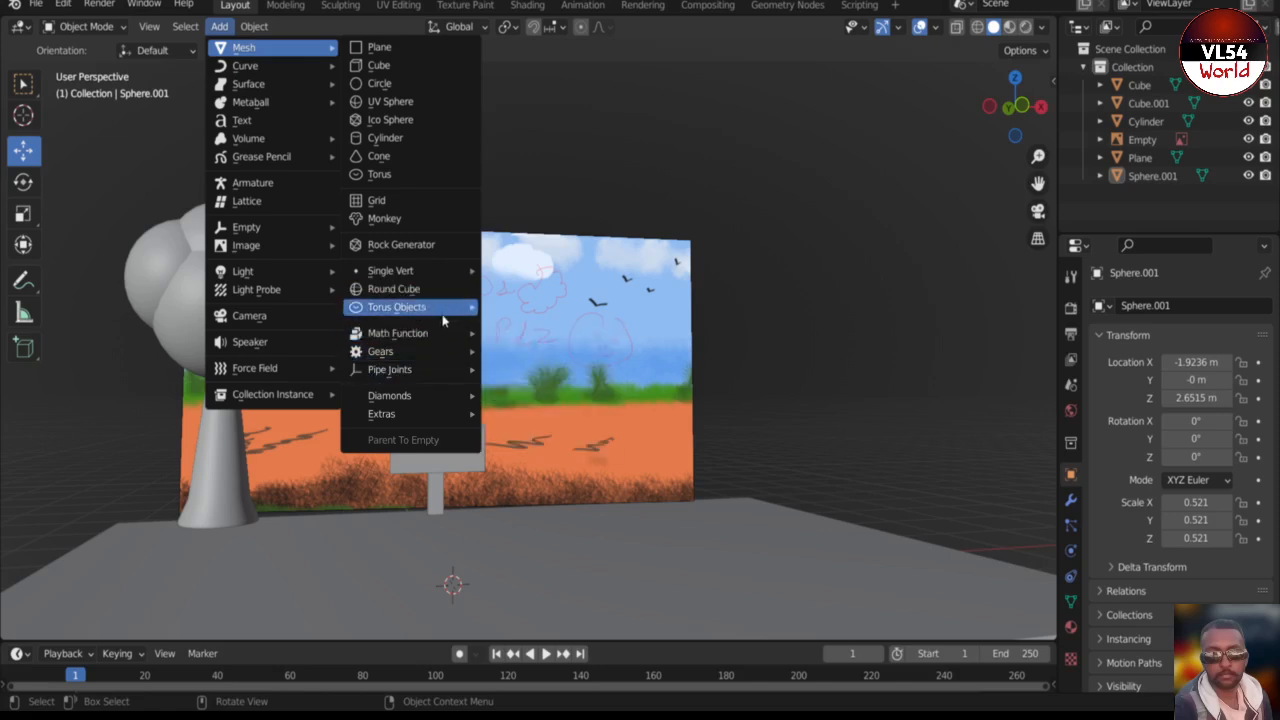
pyautogui.moveTo(444, 320)
pyautogui.moveTo(438, 276)
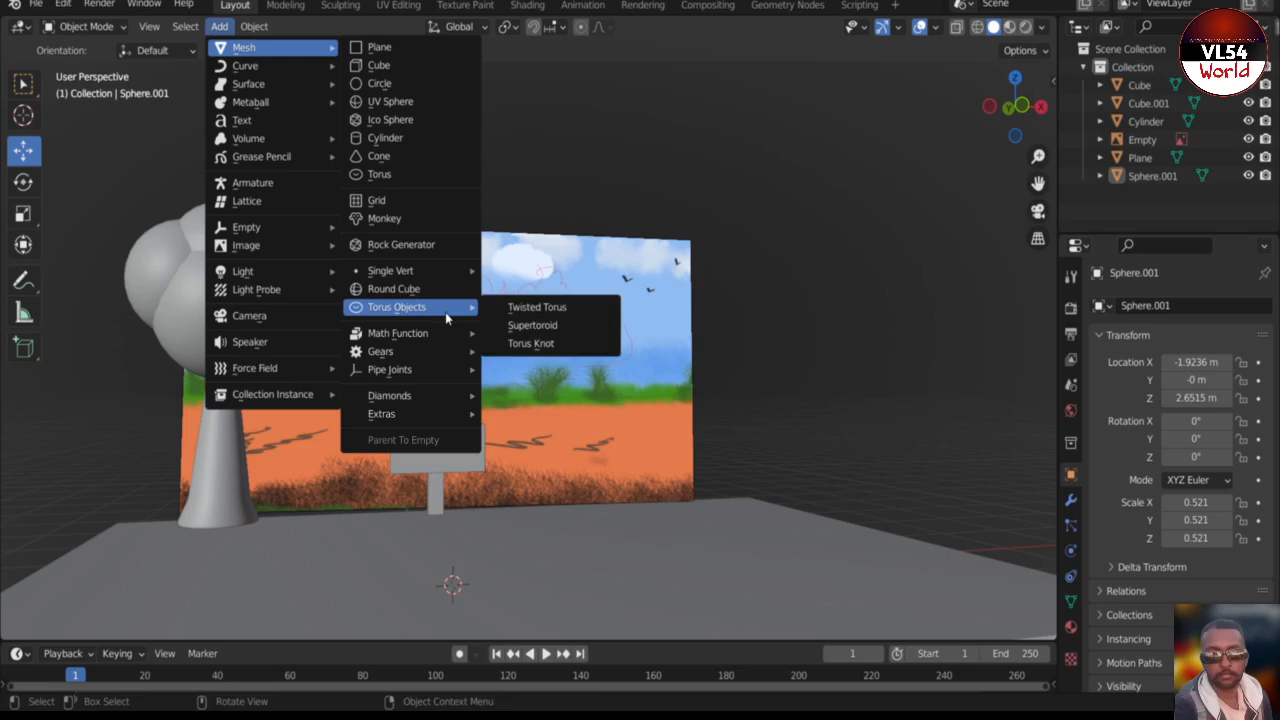
pyautogui.moveTo(463, 399)
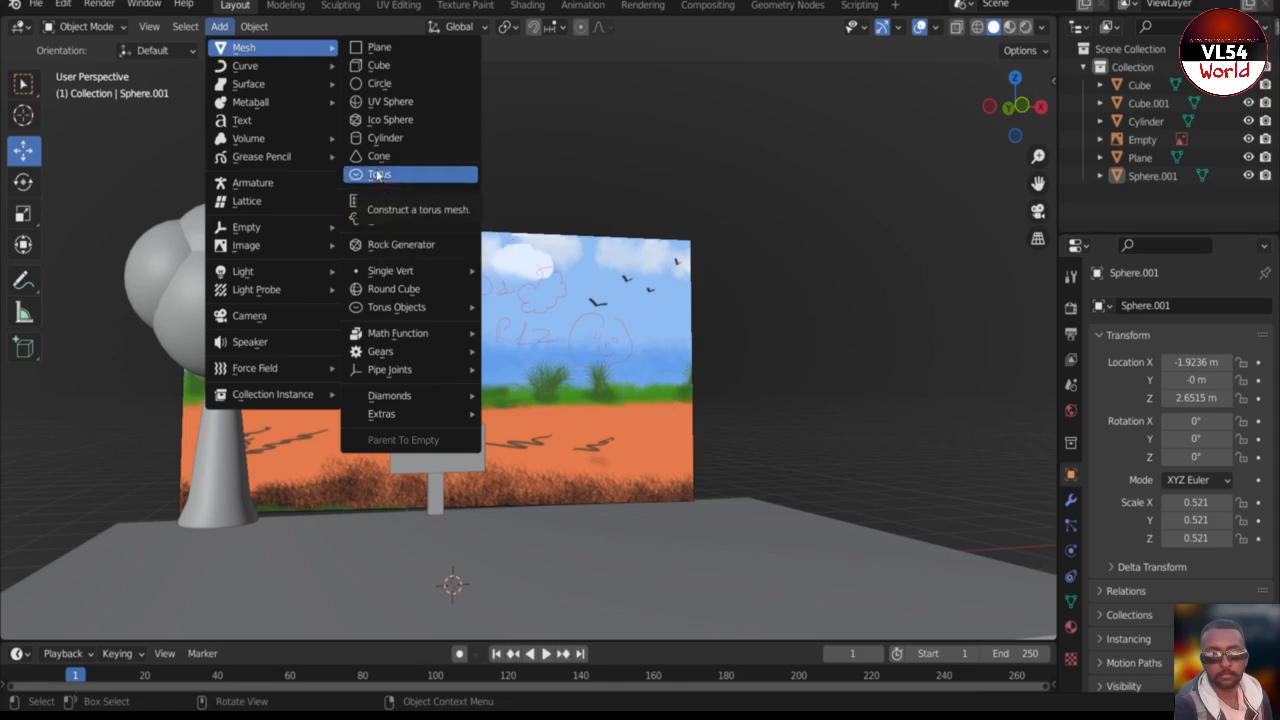
pyautogui.click(383, 120)
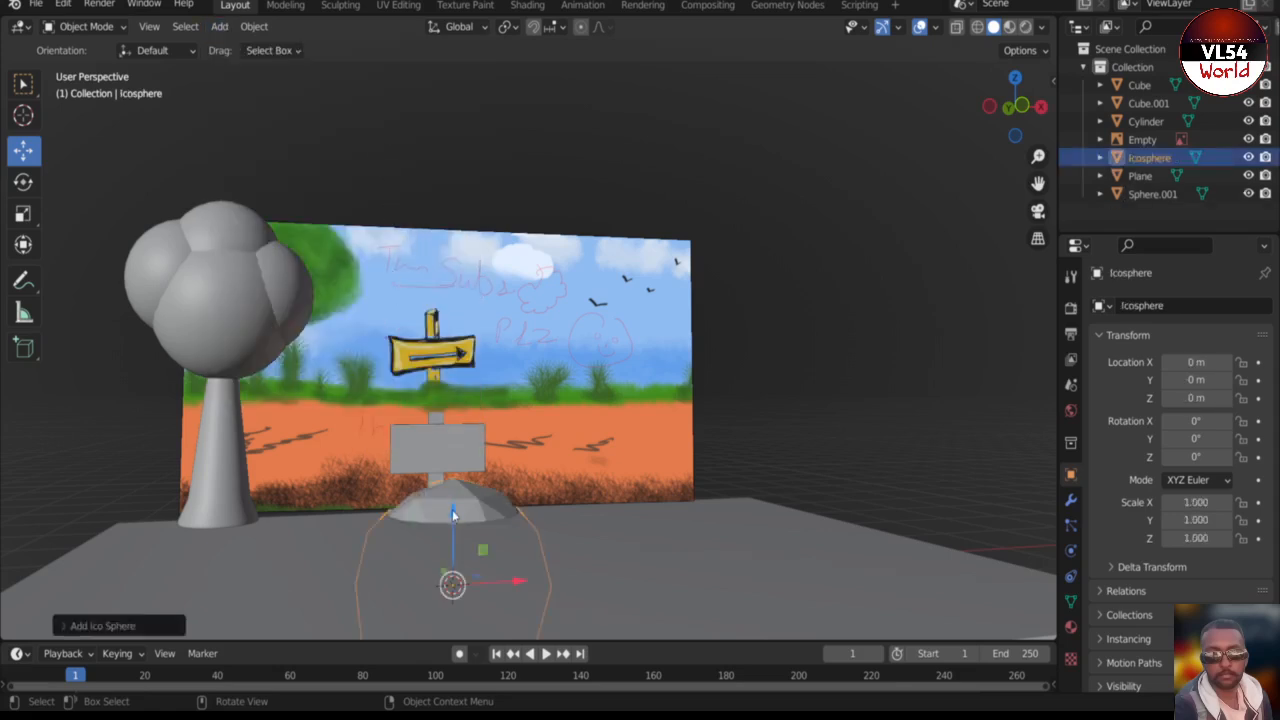
pyautogui.moveTo(453, 515); pyautogui.dragTo(455, 401)
# - Scale the ico sphere down to about 0.421 and stretch it along Z to about 0.776
pyautogui.press('s')
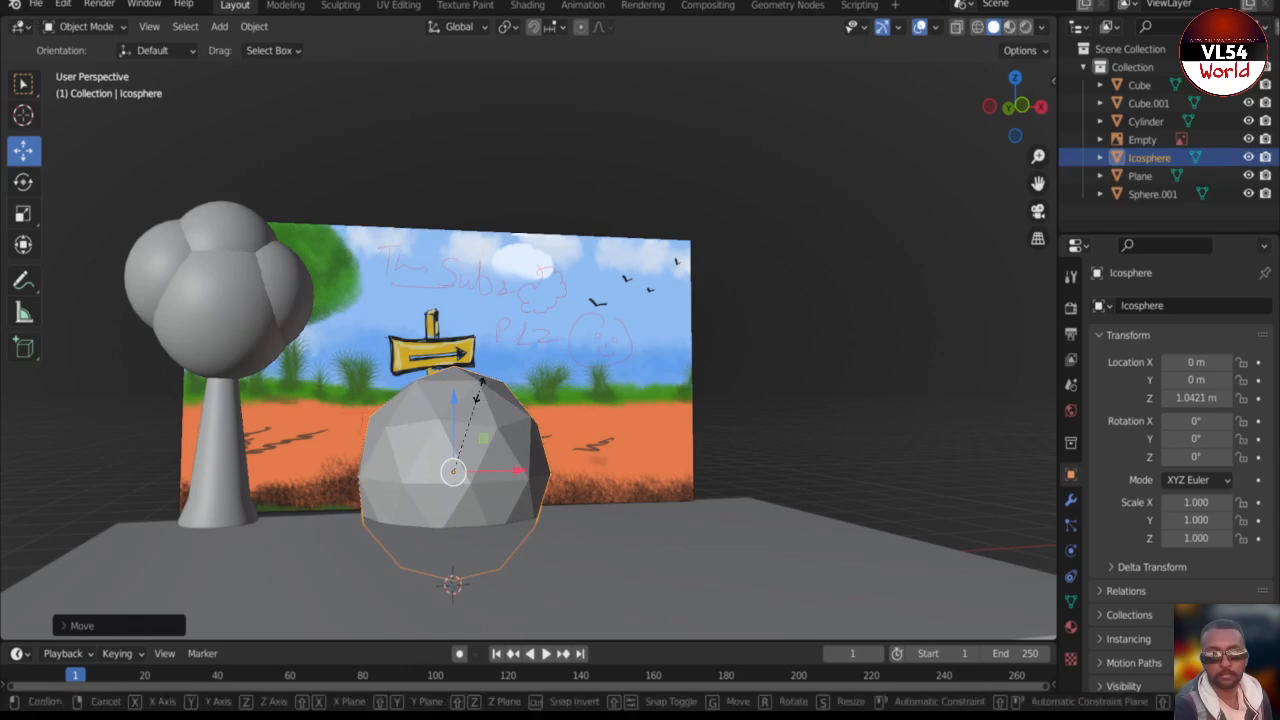
pyautogui.click(445, 440)
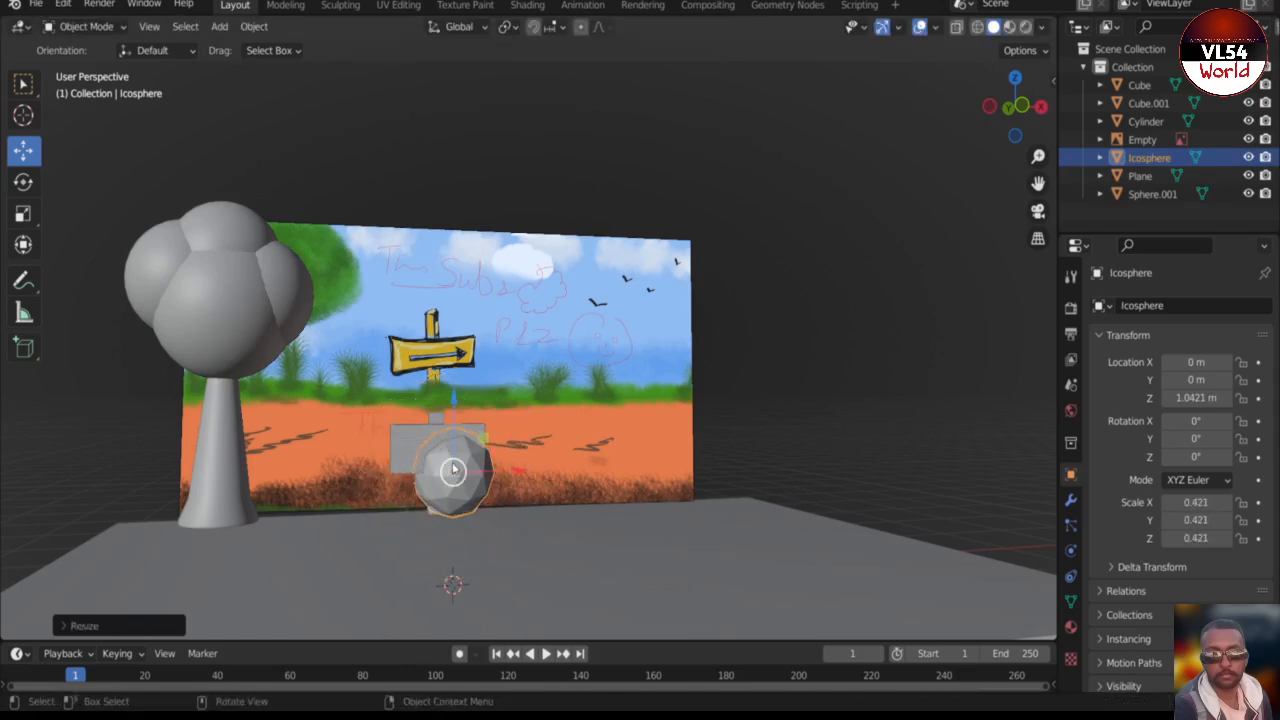
pyautogui.click(23, 213)
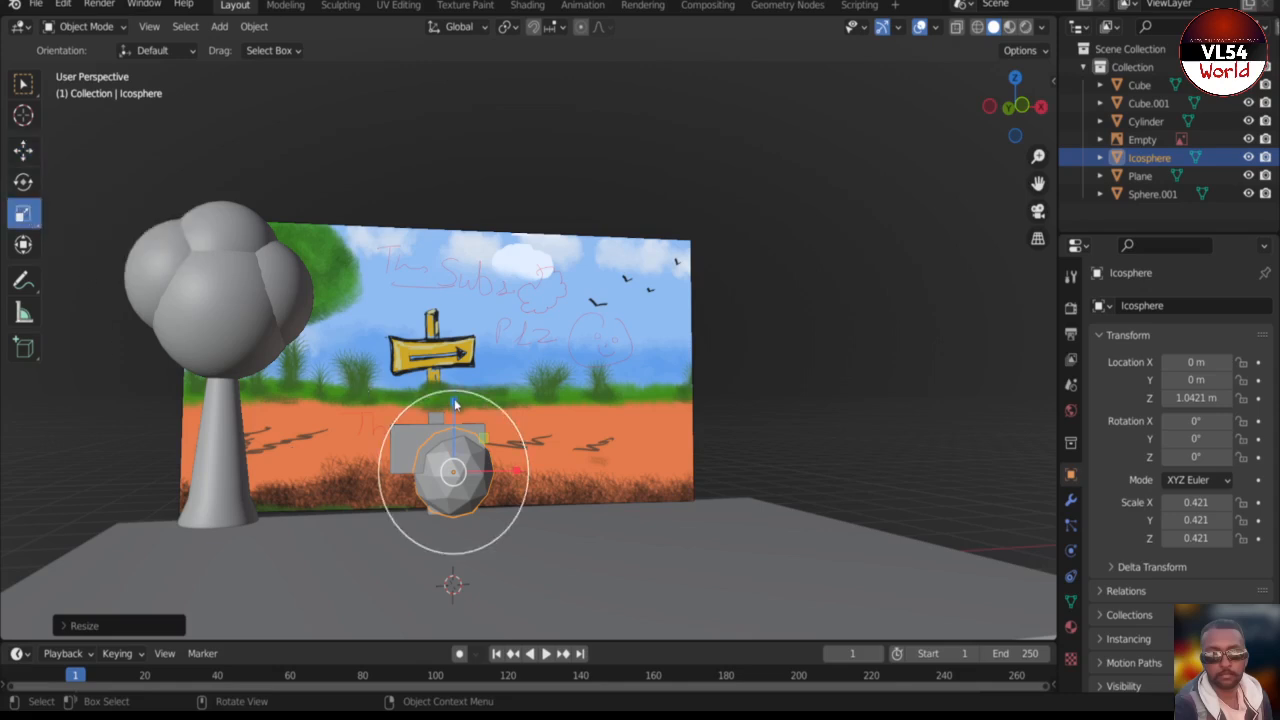
pyautogui.moveTo(455, 400); pyautogui.dragTo(465, 332)
pyautogui.moveTo(174, 489); pyautogui.dragTo(89, 338, button='middle')
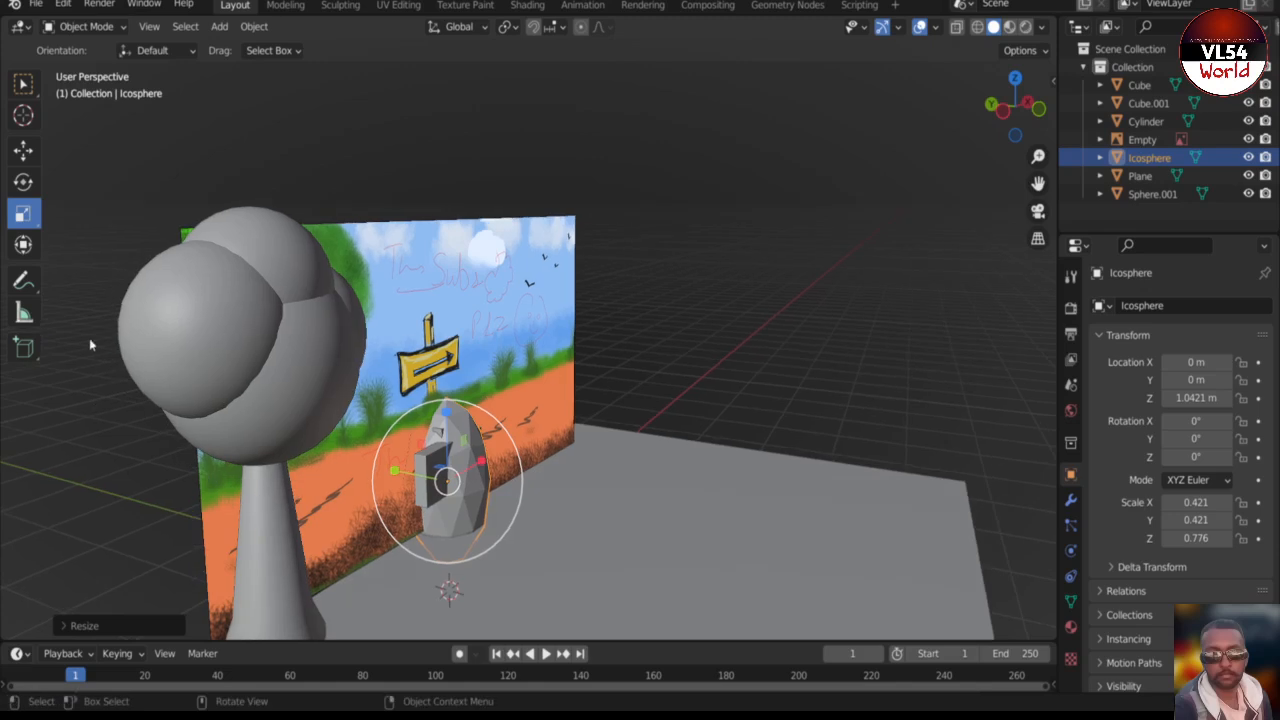
# - Move the ico sphere in front of the signpost to about Y -0.77 m and shrink it uniformly to about 0.204 wide and 0.376 high in scale
pyautogui.click(24, 149)
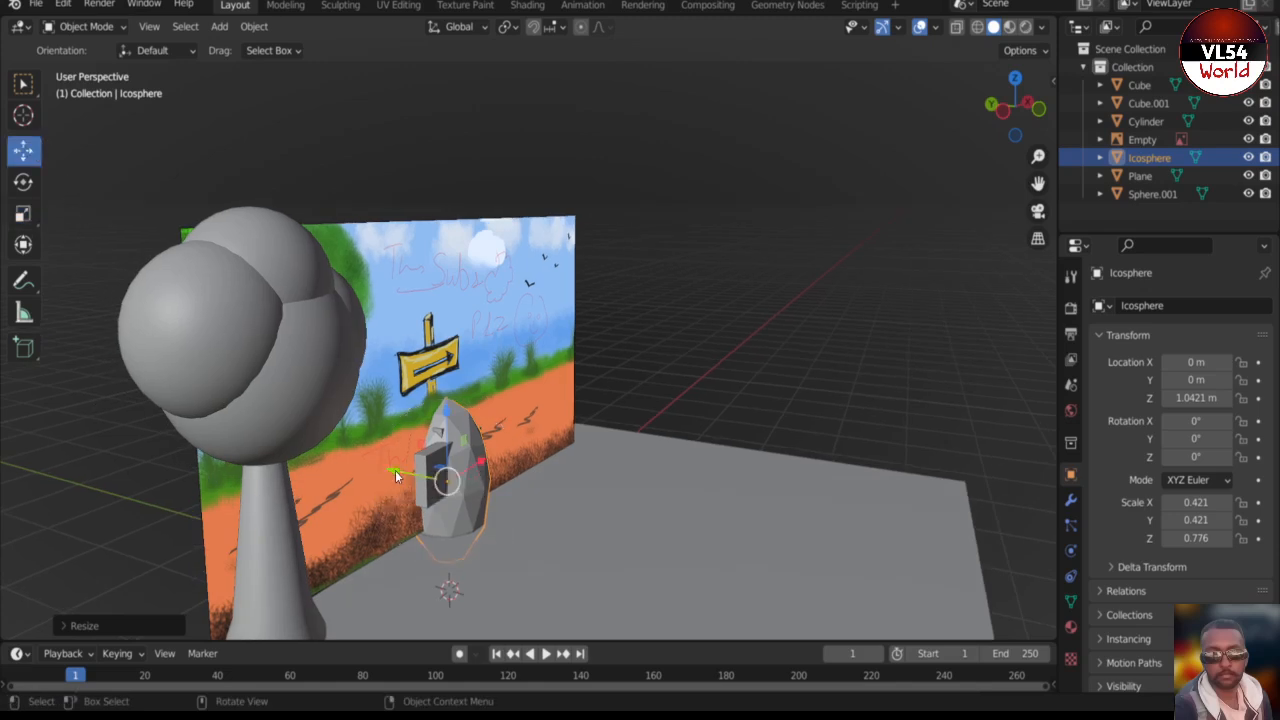
pyautogui.moveTo(395, 468); pyautogui.dragTo(474, 497)
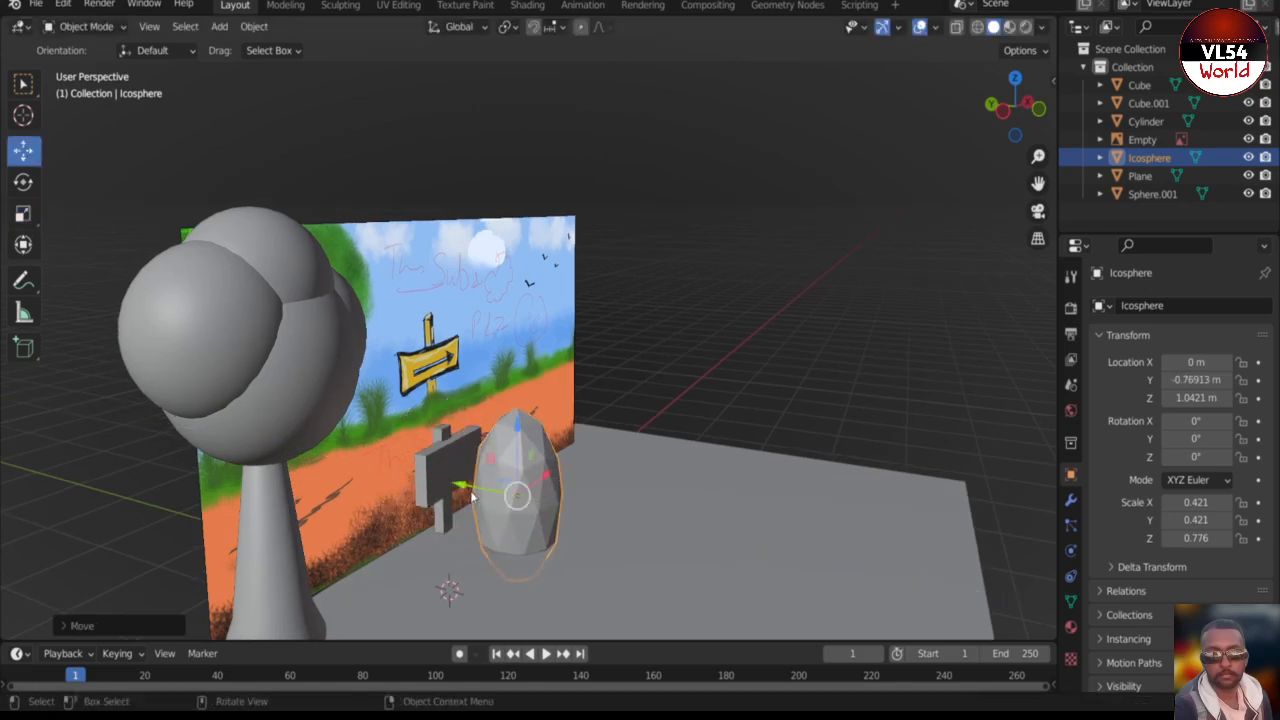
pyautogui.press('s')
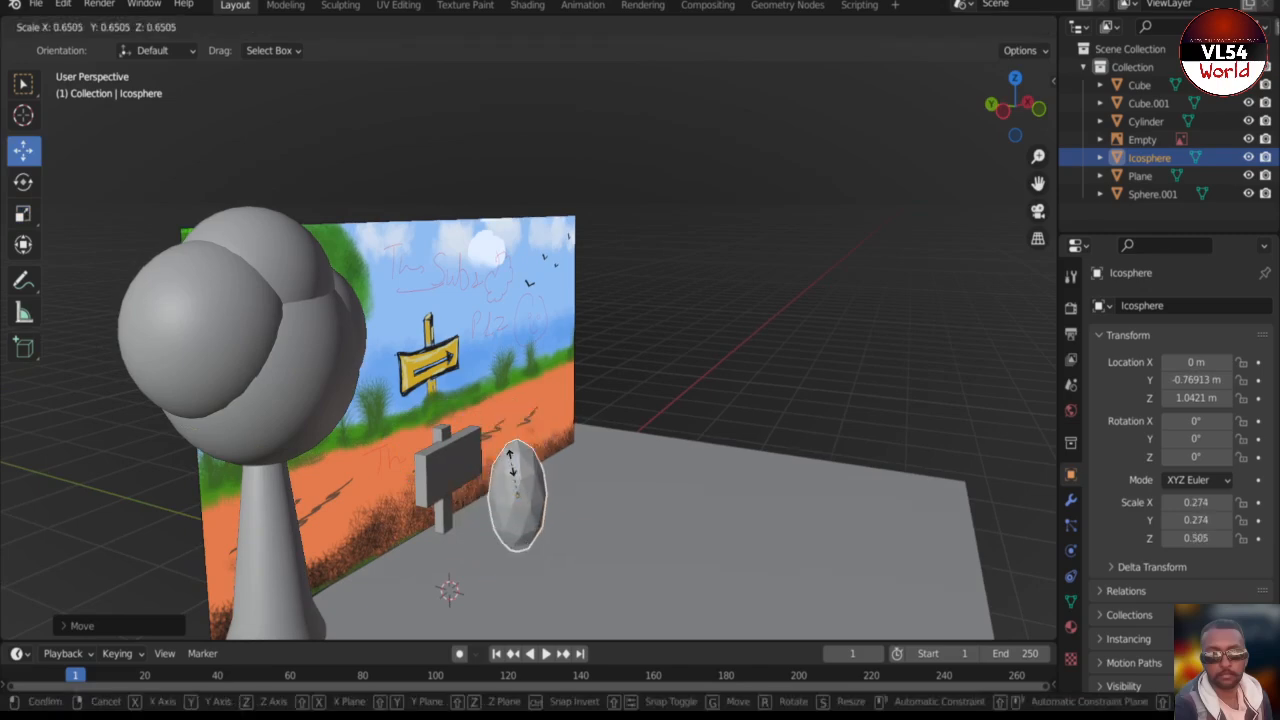
pyautogui.click(510, 480)
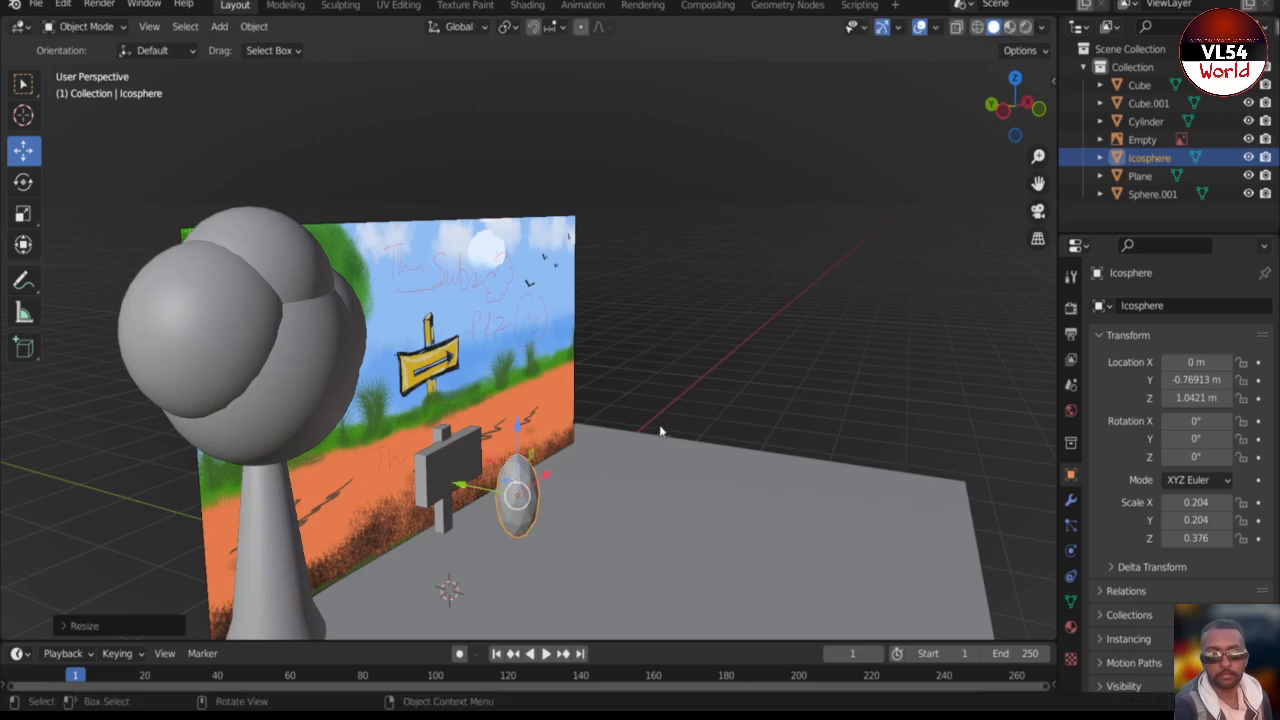
# - In front view, lower the ico sphere to about Z 0.96 m and move it beside the tree trunk at about X -1.89 m
pyautogui.press('KP_1')
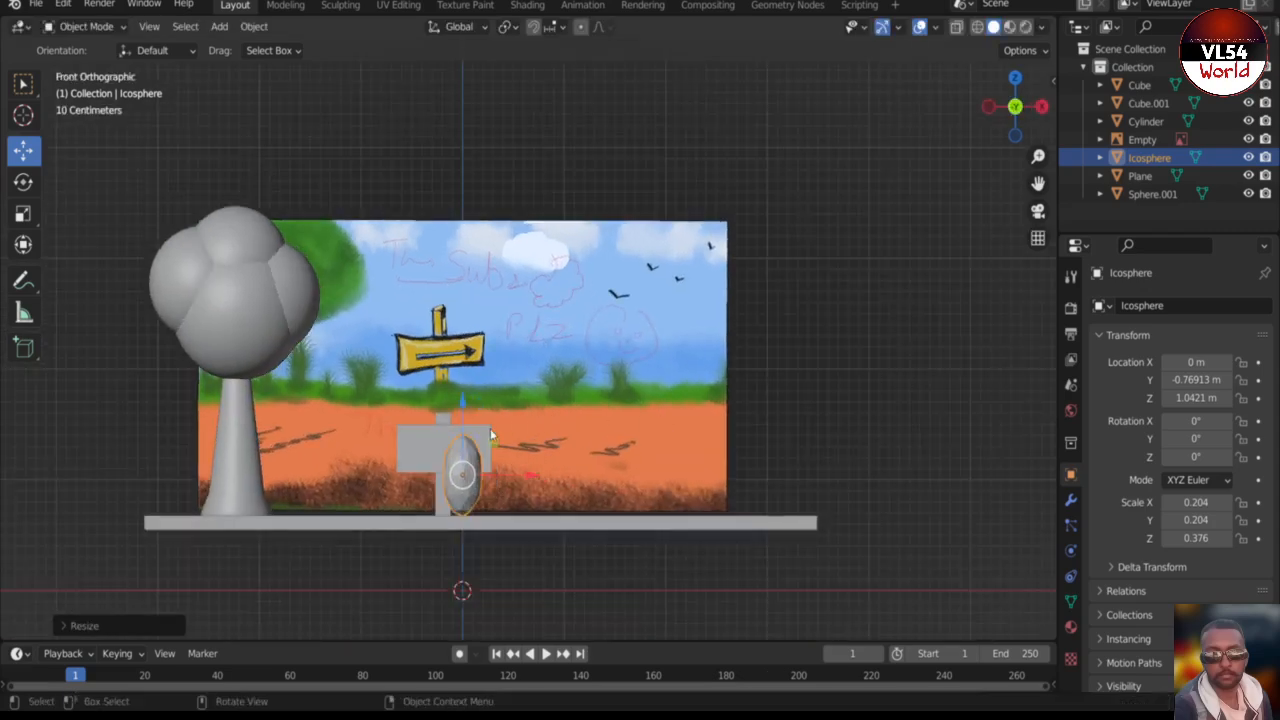
pyautogui.scroll(4, 443, 464)
pyautogui.scroll(-1, 424, 494)
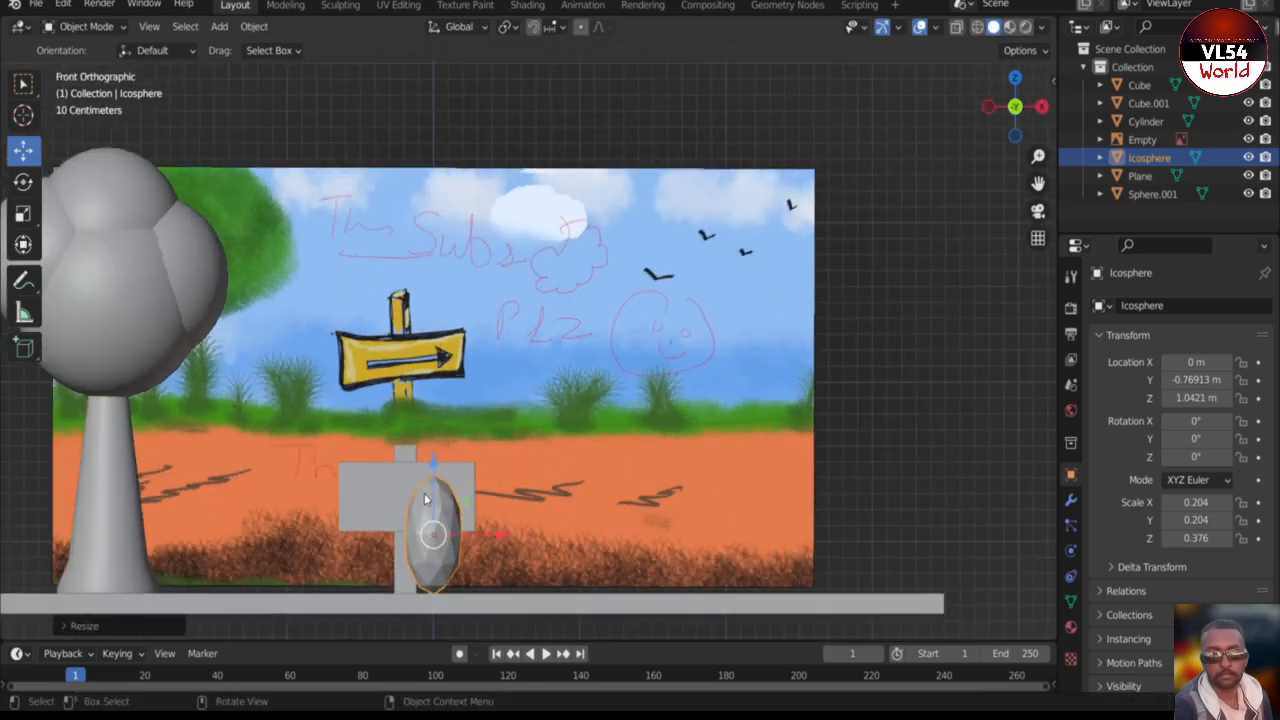
pyautogui.press('g')
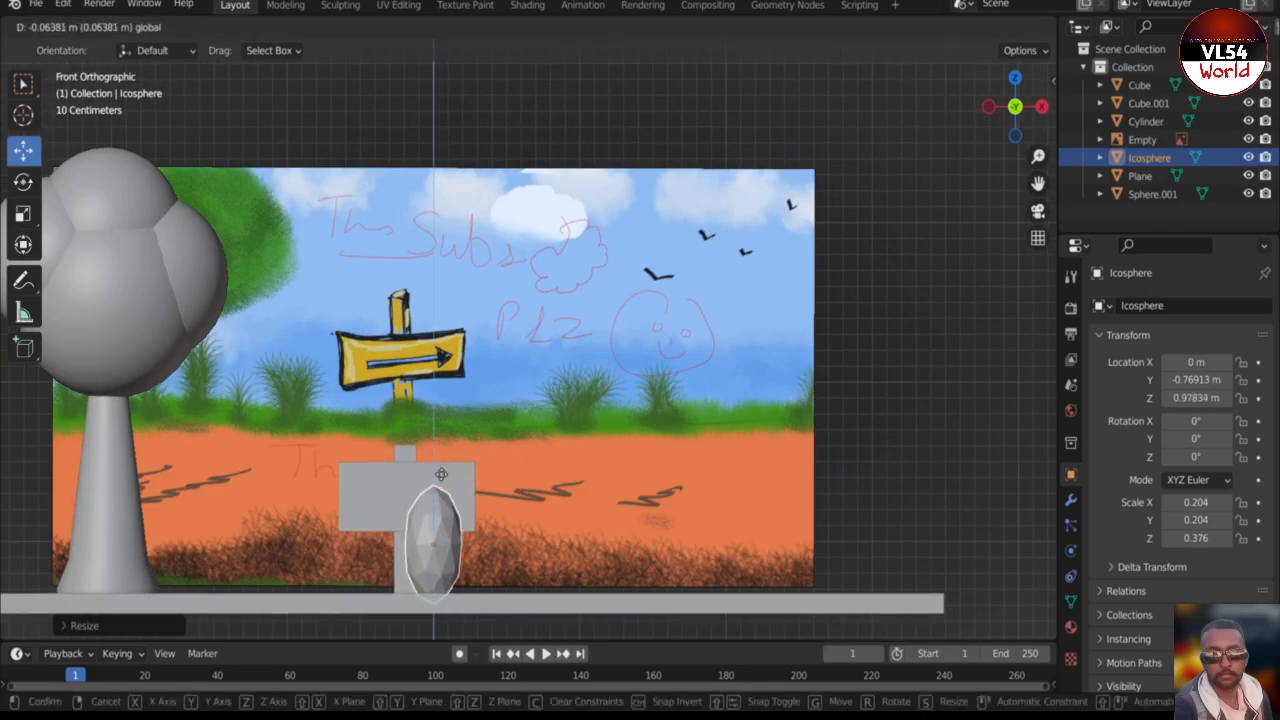
pyautogui.click(475, 557)
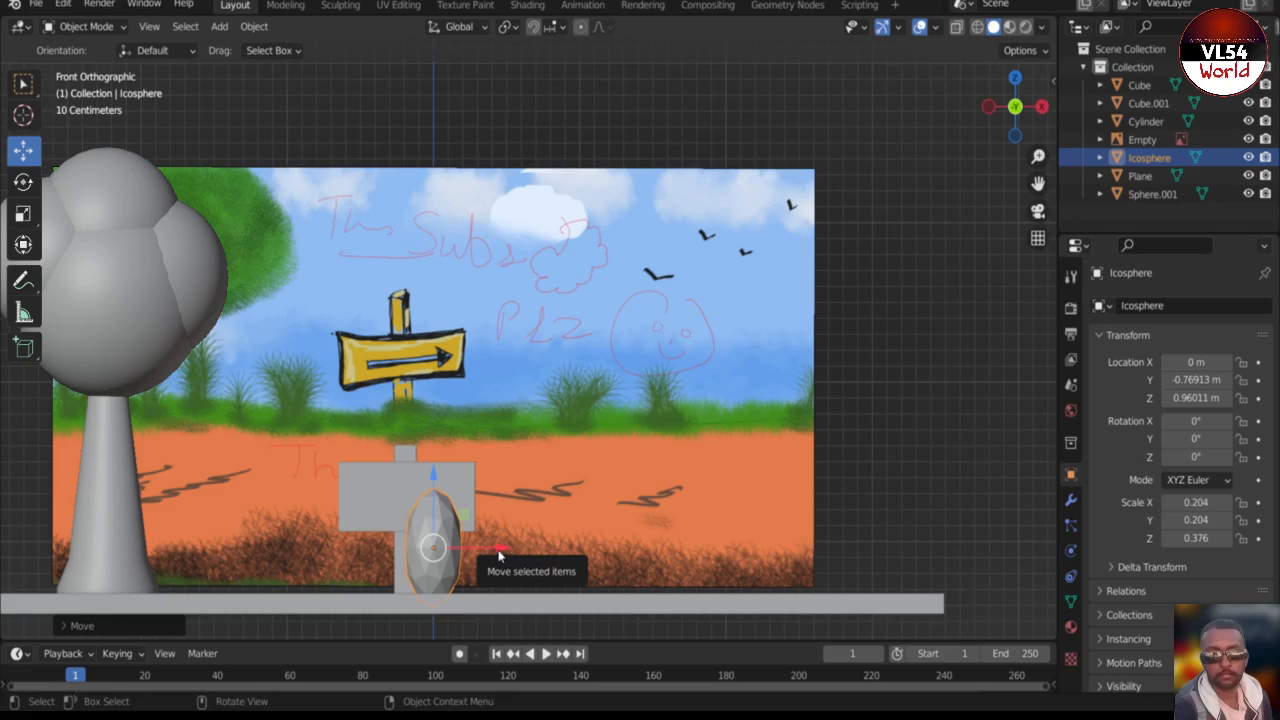
pyautogui.moveTo(499, 557); pyautogui.dragTo(205, 538)
pyautogui.scroll(-2, 200, 510)
pyautogui.scroll(1, 199, 498)
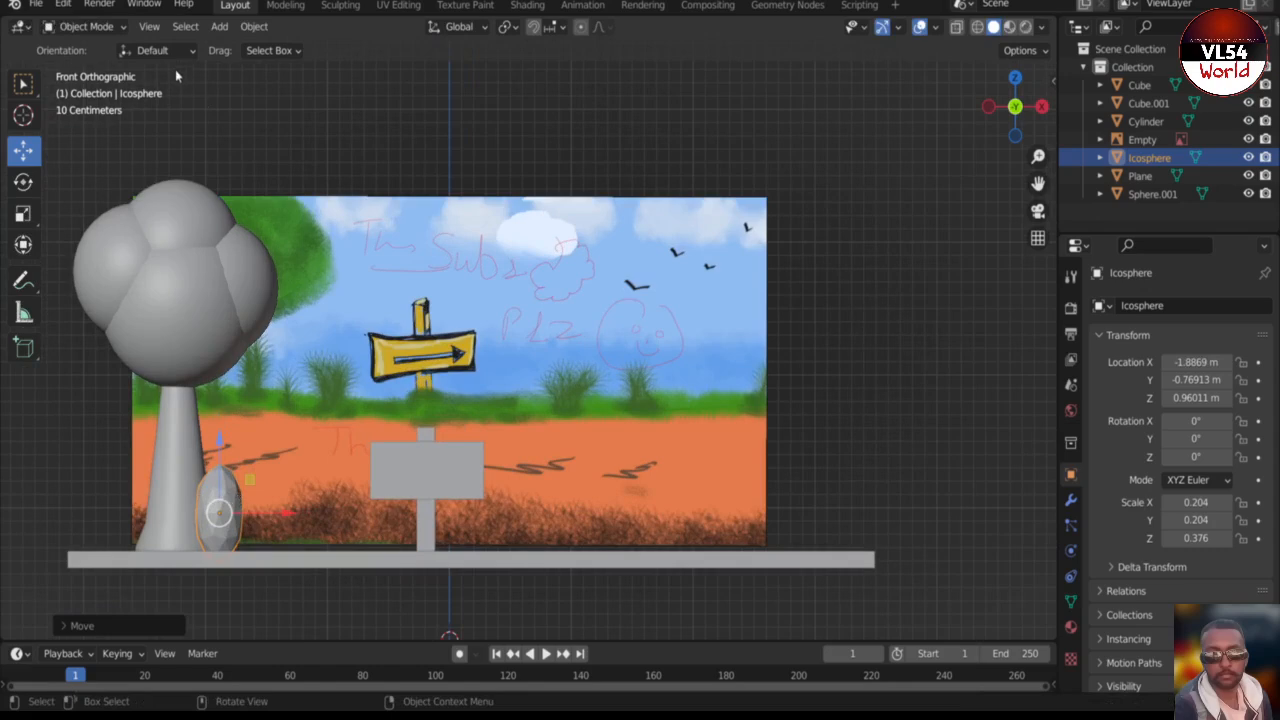
# - In Edit Mode with vertex selection, pull the ico sphere's upper vertex on the signpost side outward along X and upward into a spike
pyautogui.press('Tab')
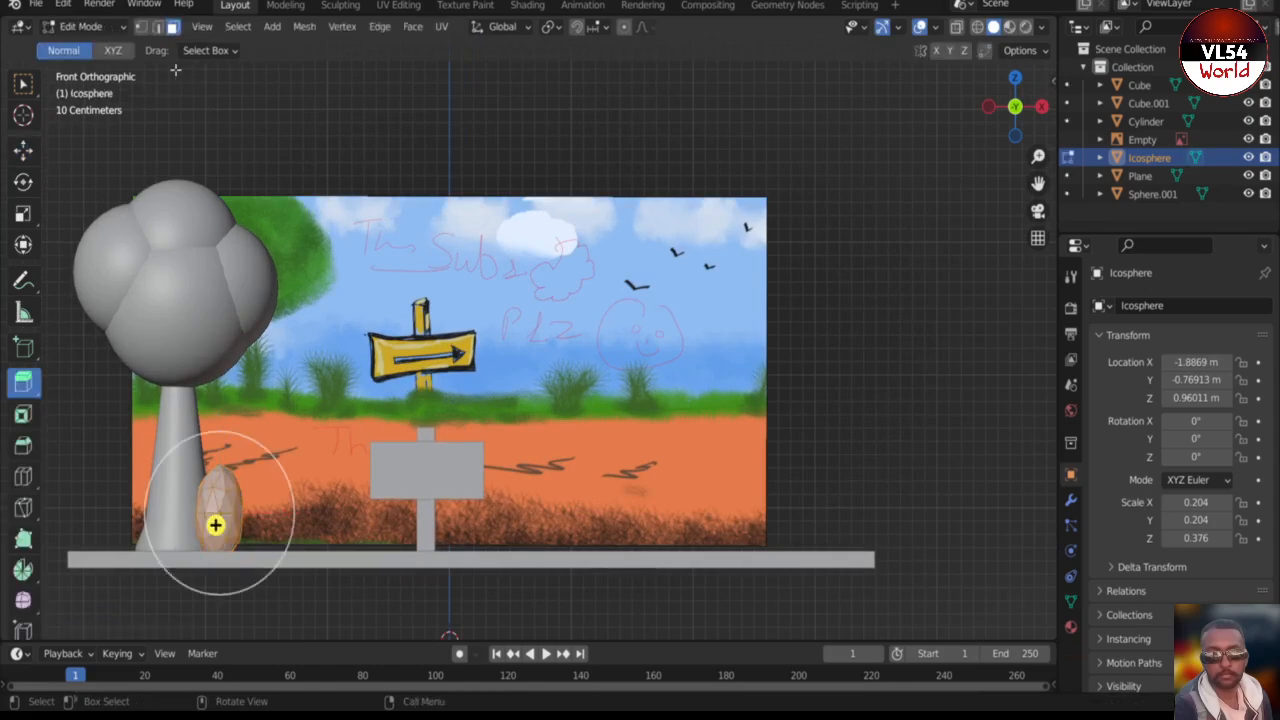
pyautogui.click(117, 452)
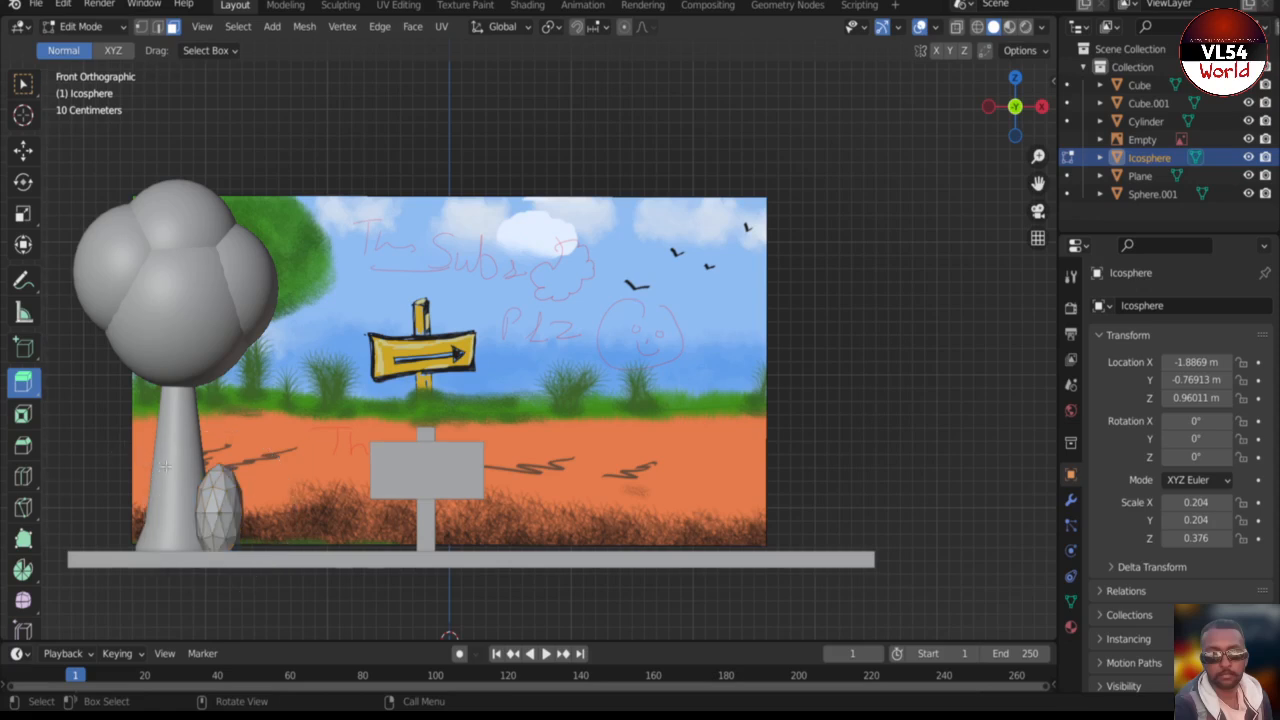
pyautogui.scroll(1, 166, 467)
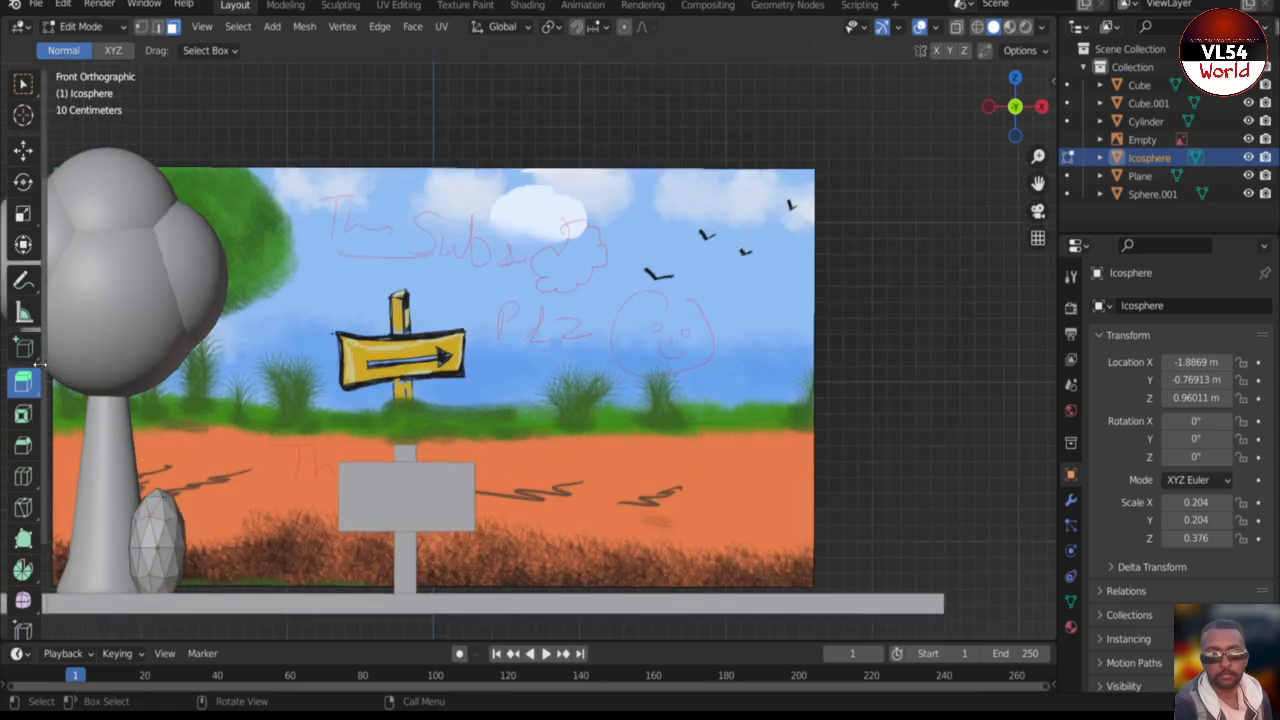
pyautogui.click(142, 27)
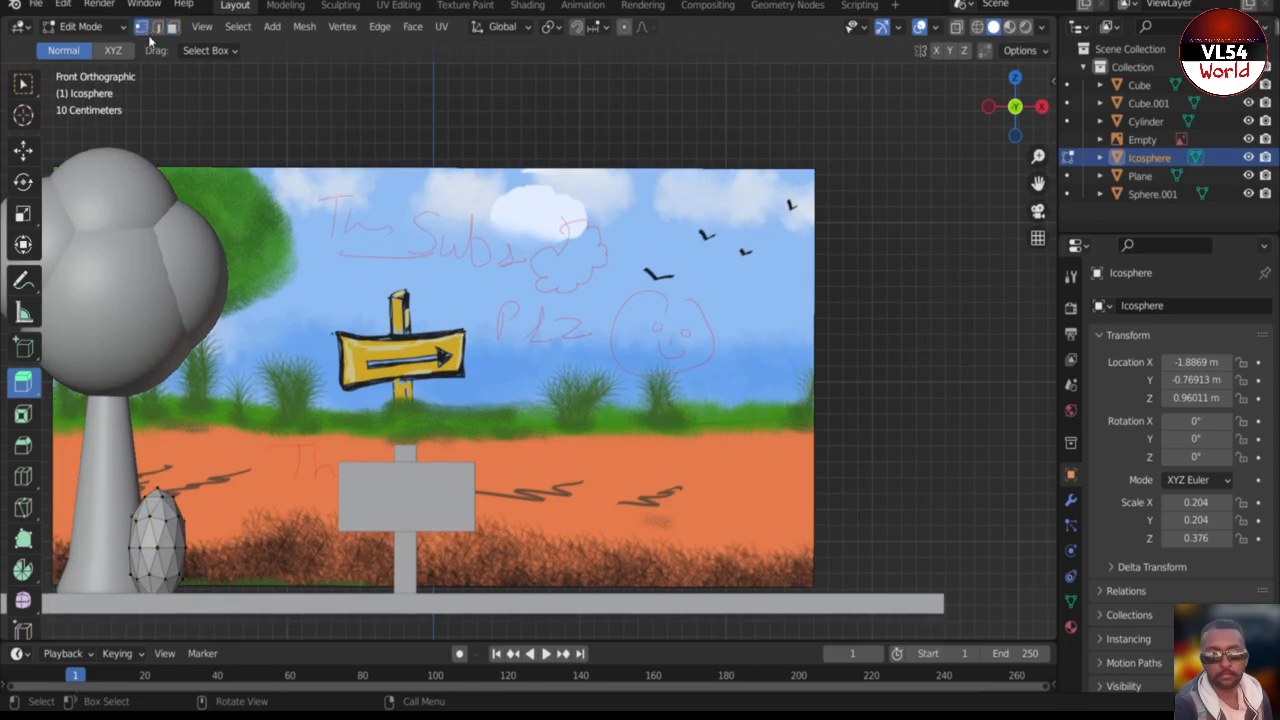
pyautogui.click(172, 497)
pyautogui.moveTo(220, 452); pyautogui.dragTo(221, 480)
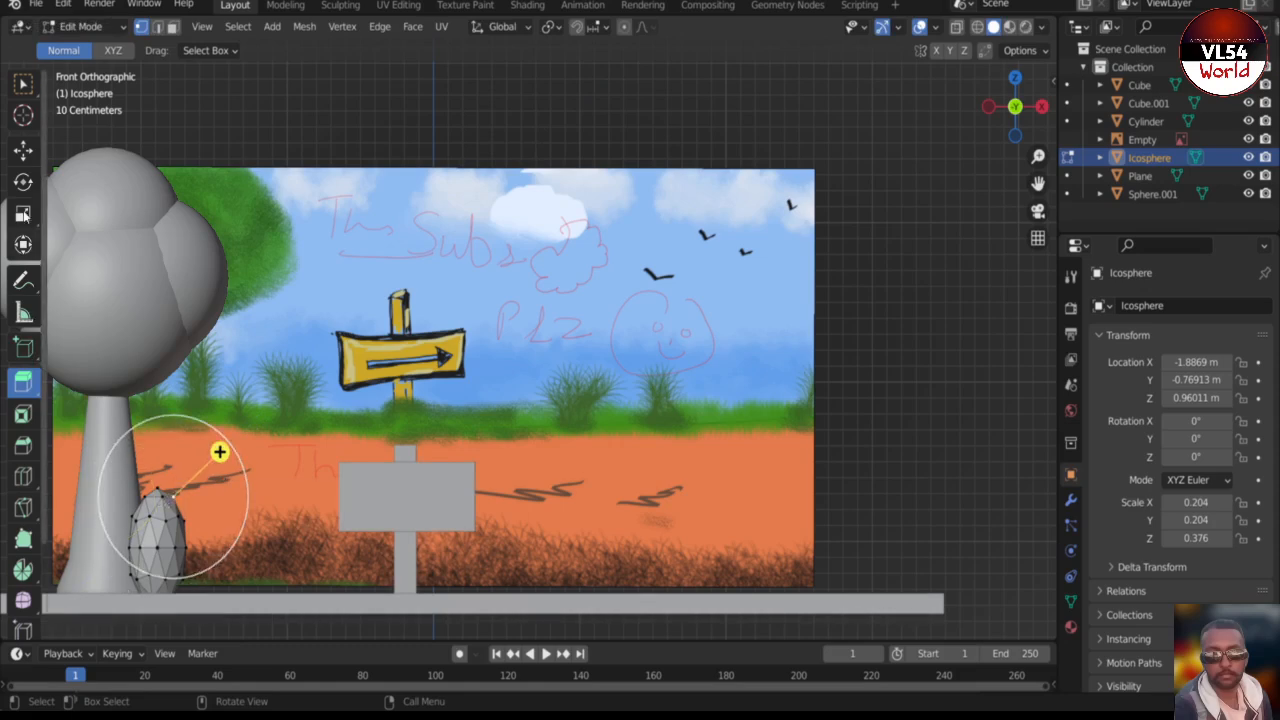
pyautogui.click(23, 150)
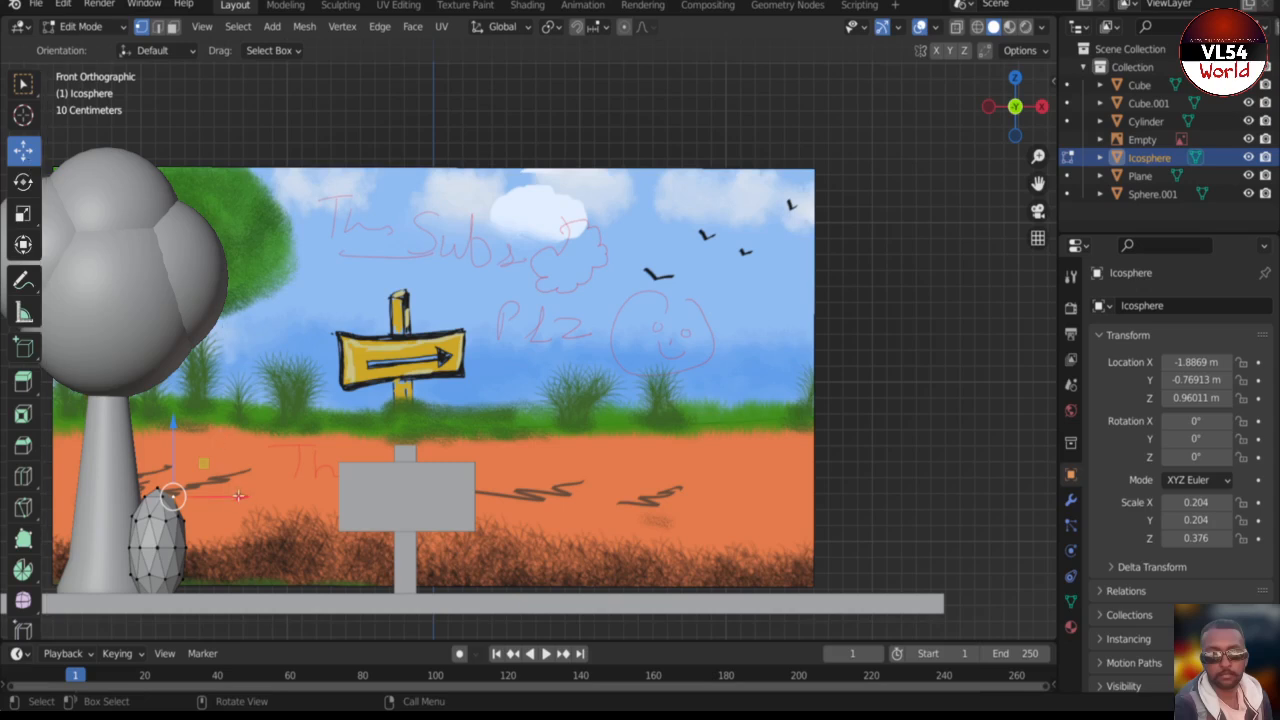
pyautogui.moveTo(238, 496); pyautogui.dragTo(292, 488)
pyautogui.moveTo(222, 421); pyautogui.dragTo(229, 378)
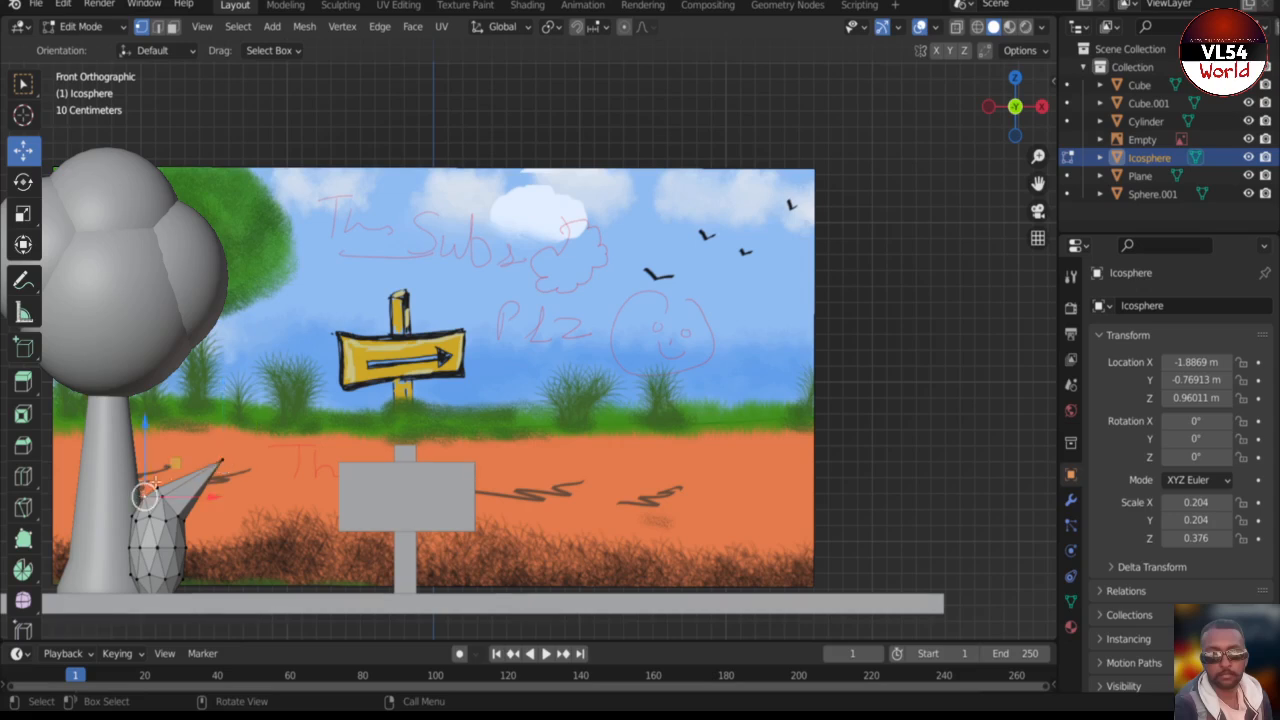
# - Pull the ico sphere's upper vertex on the trunk side outward along X by more than 0.4 m and raise it along Z into a second spike
pyautogui.press('g')
pyautogui.press('x')
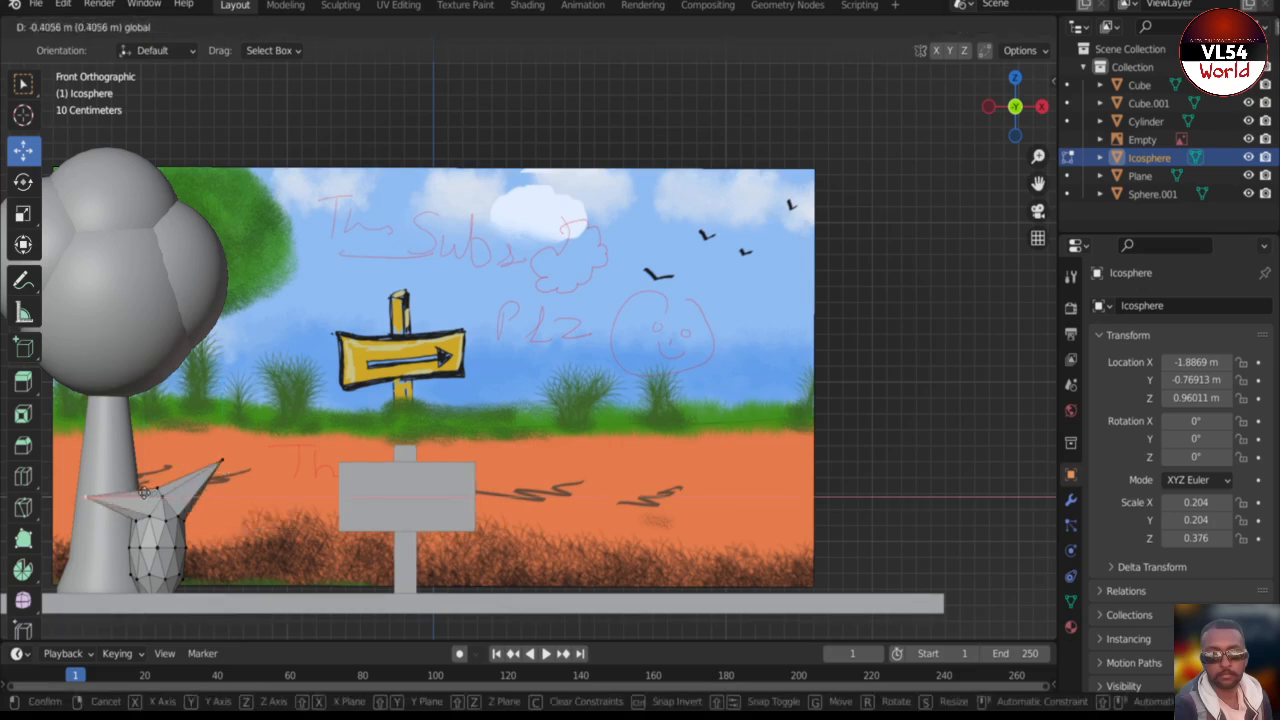
pyautogui.click(80, 494)
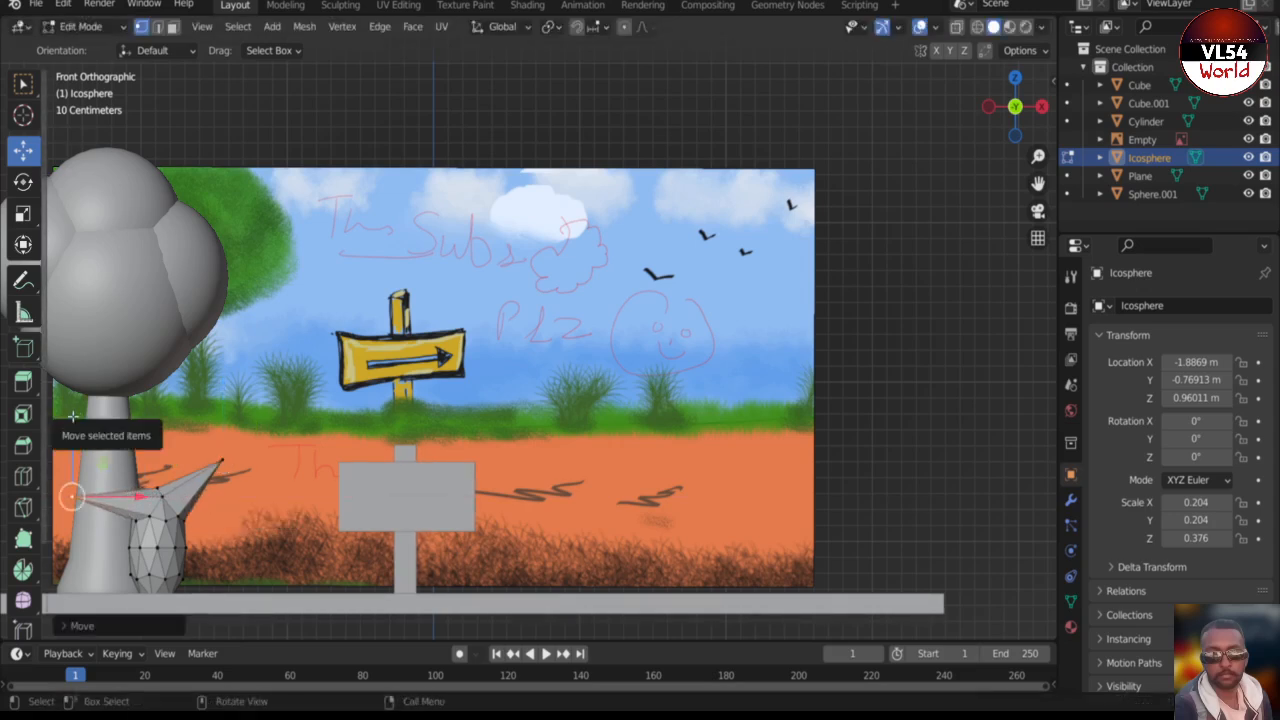
pyautogui.press('g')
pyautogui.press('z')
pyautogui.click(78, 372)
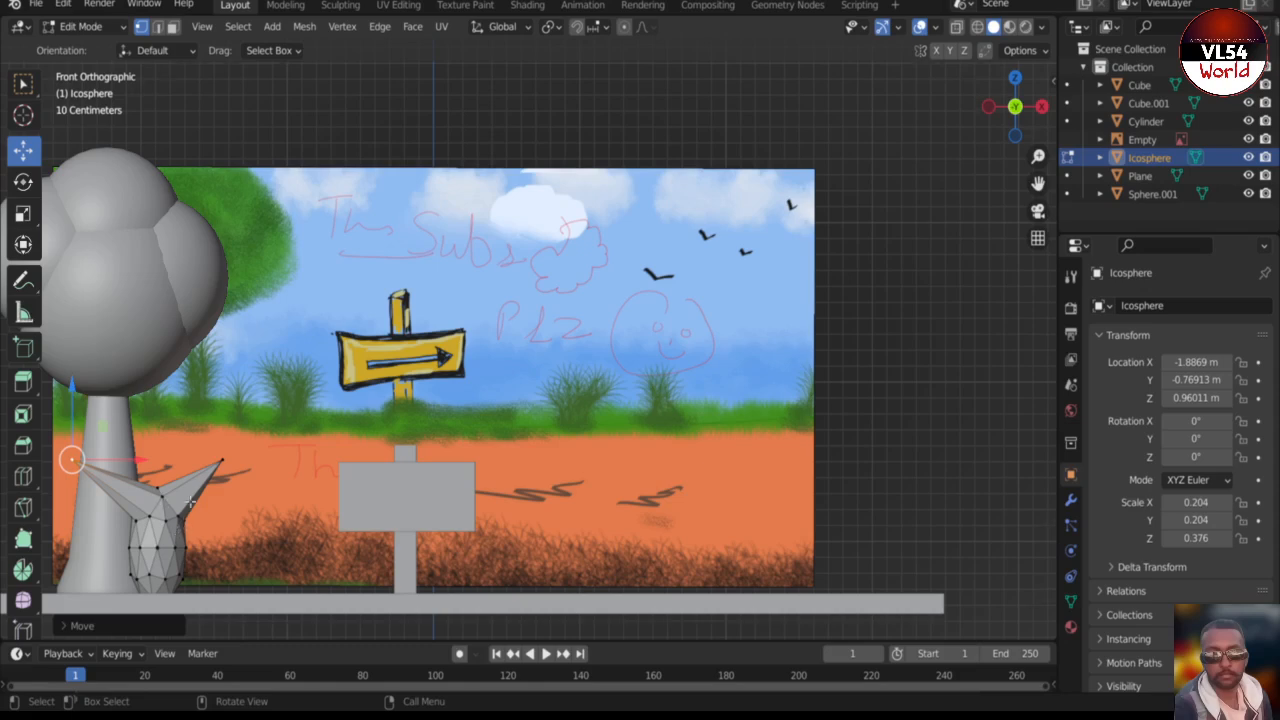
# - Pull the ico sphere's upper vertex facing away from the reference image outward along Y and upward into a third long spike
pyautogui.scroll(-2, 190, 502)
pyautogui.moveTo(138, 489); pyautogui.dragTo(280, 497, button='middle')
pyautogui.scroll(1, 323, 530)
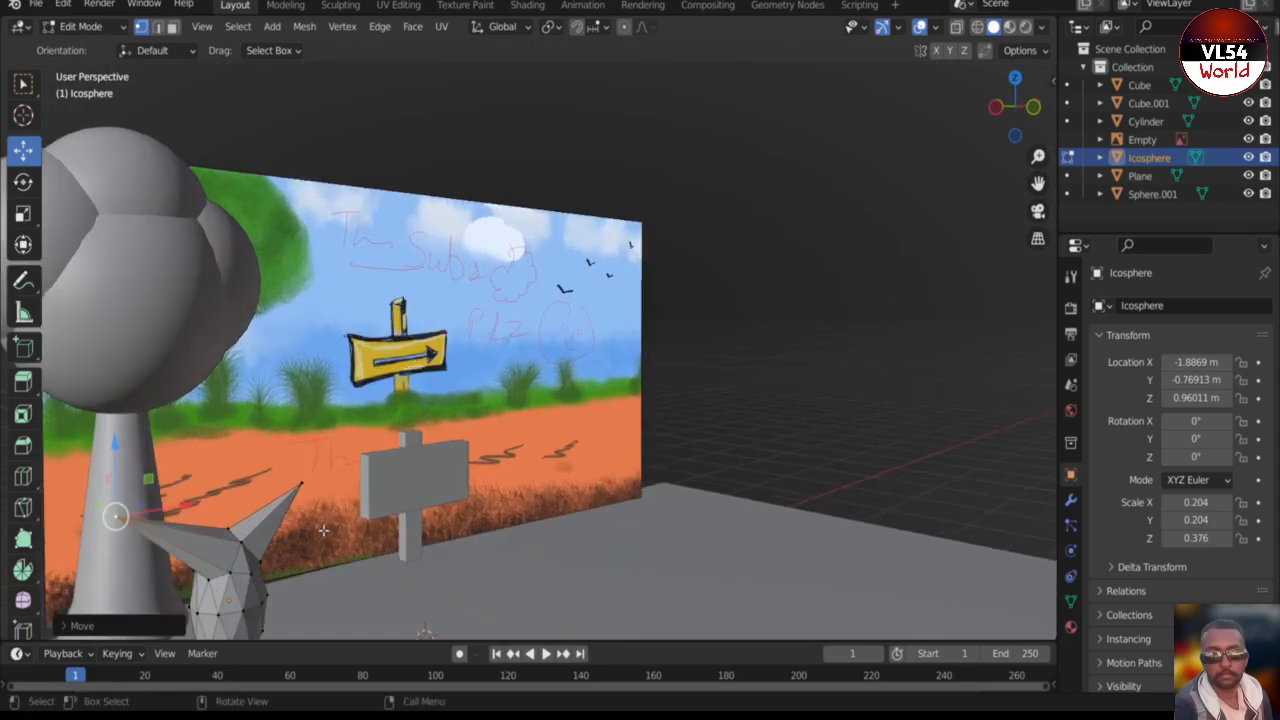
pyautogui.keyDown('shift'); pyautogui.rightClick(251, 573); pyautogui.keyUp('shift')
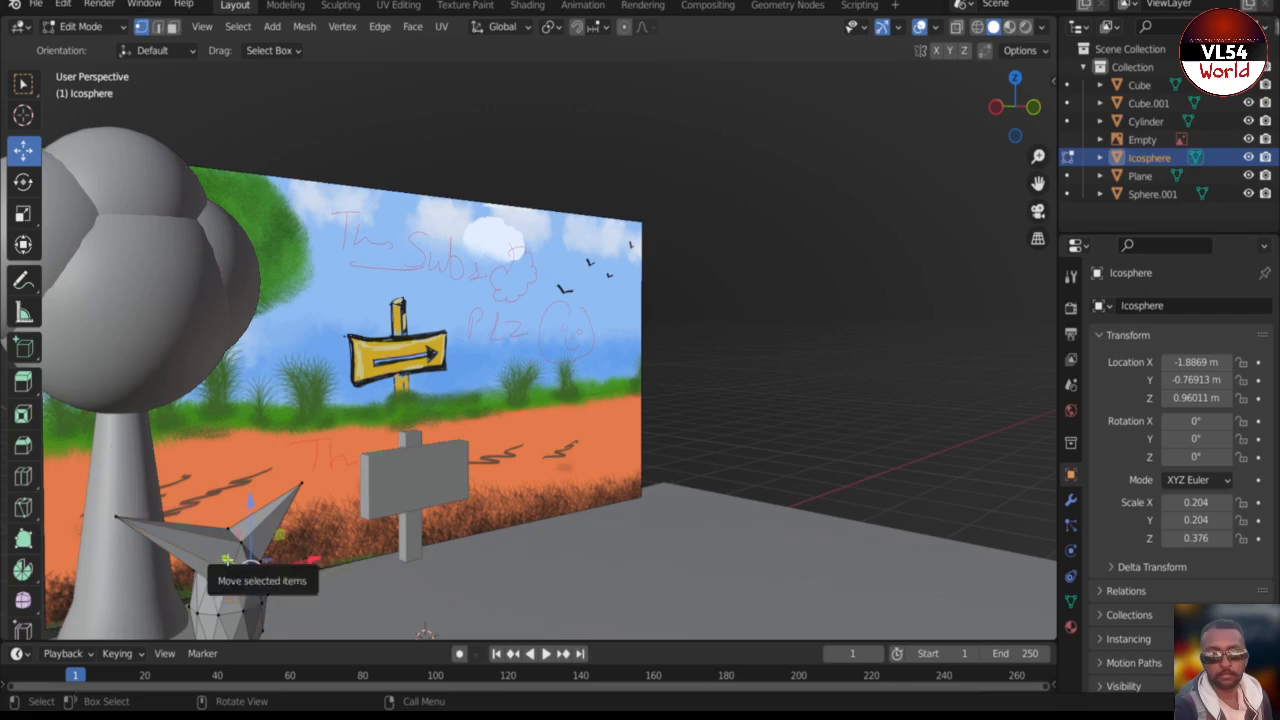
pyautogui.moveTo(250, 572); pyautogui.dragTo(321, 456)
pyautogui.scroll(-1, 245, 537)
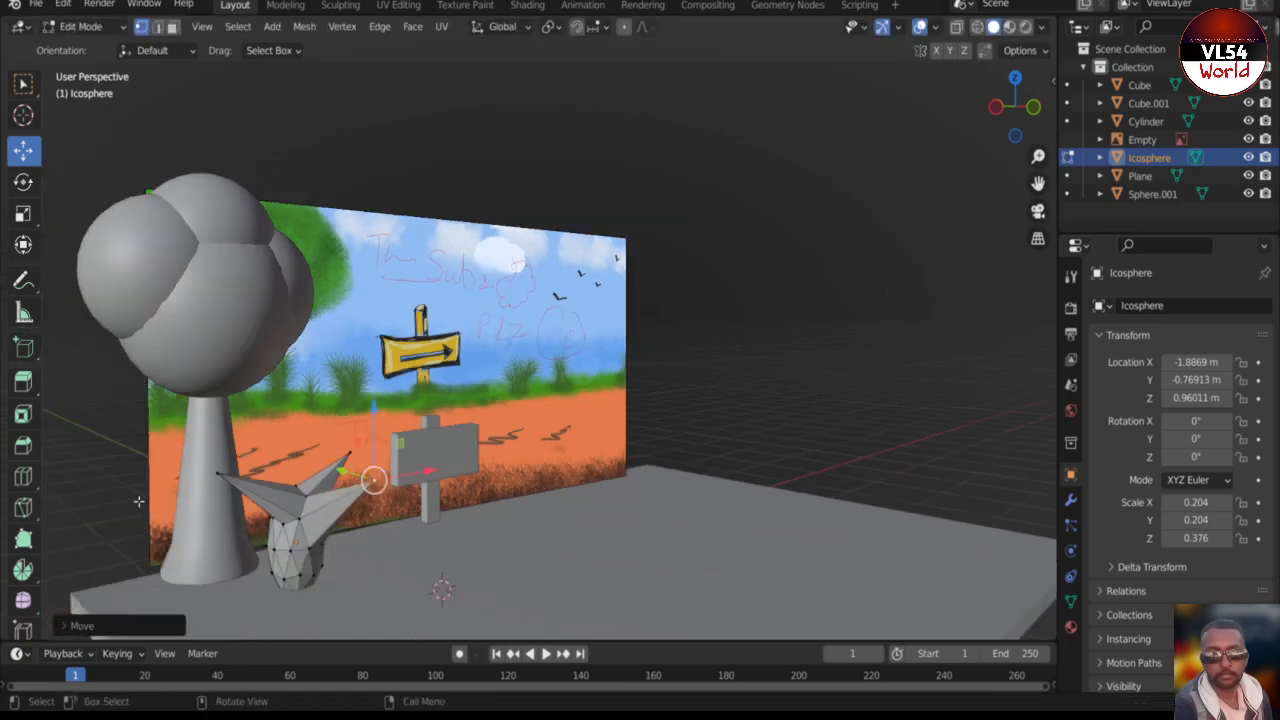
# - Pull the ico sphere's vertex on the reference-image side outward along Y and raise it along Z into a fourth spike
pyautogui.moveTo(139, 501); pyautogui.dragTo(585, 618, button='middle')
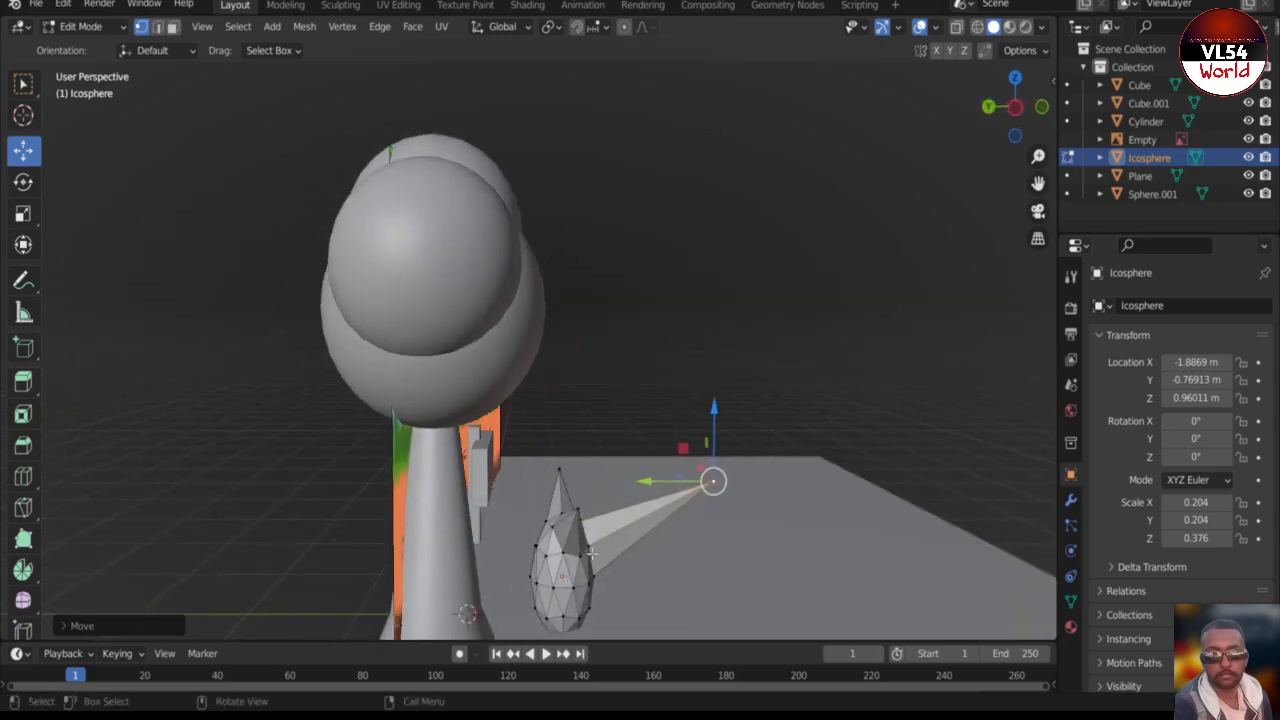
pyautogui.scroll(2, 591, 553)
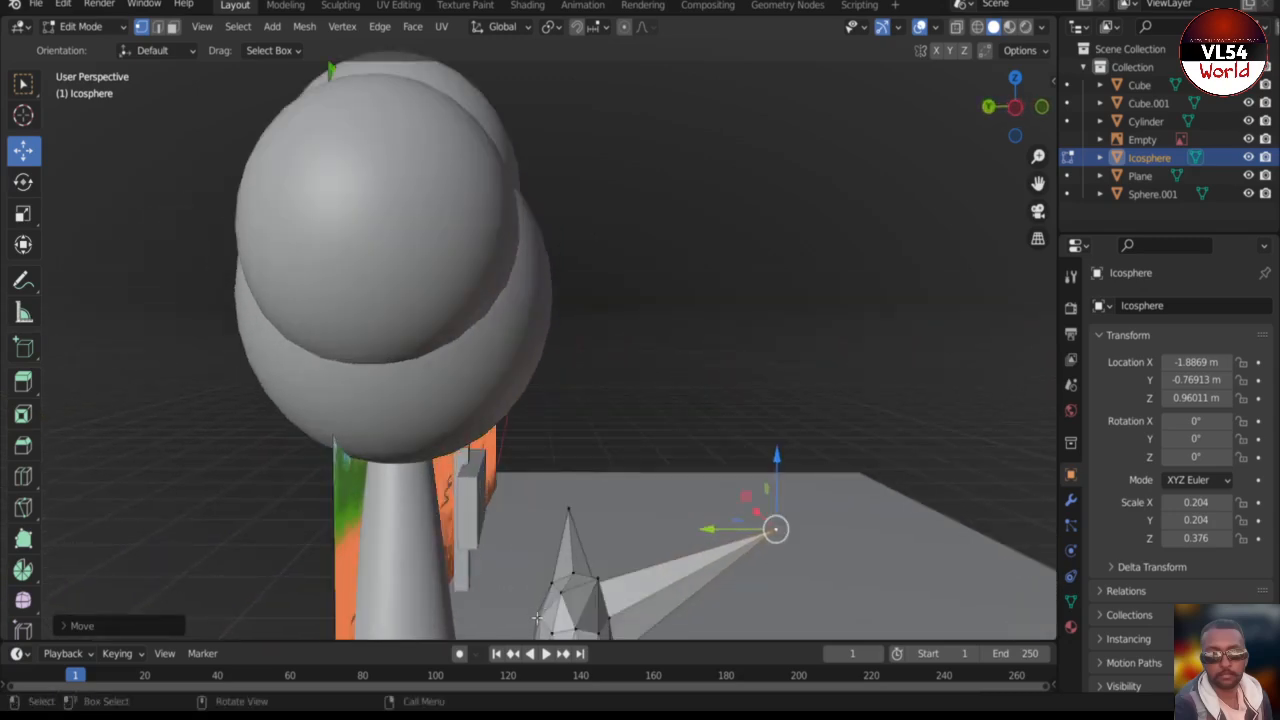
pyautogui.press('g')
pyautogui.press('y')
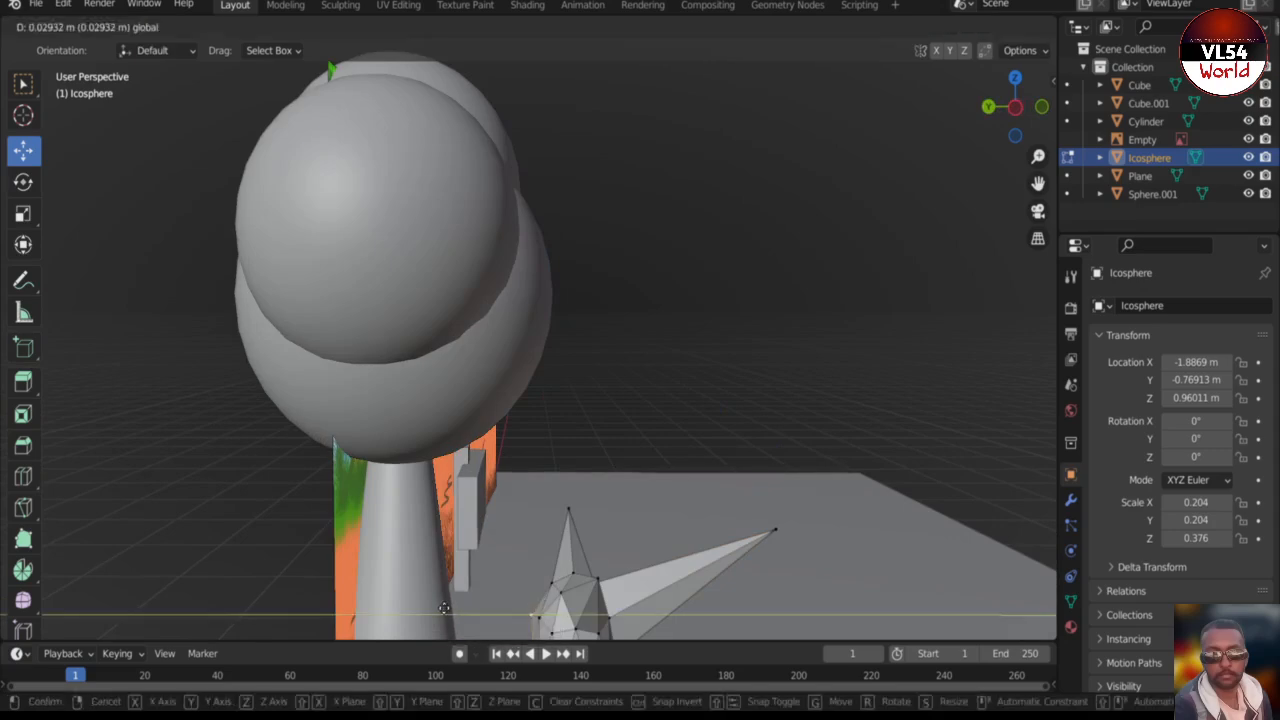
pyautogui.click(381, 581)
pyautogui.moveTo(447, 543); pyautogui.dragTo(456, 475)
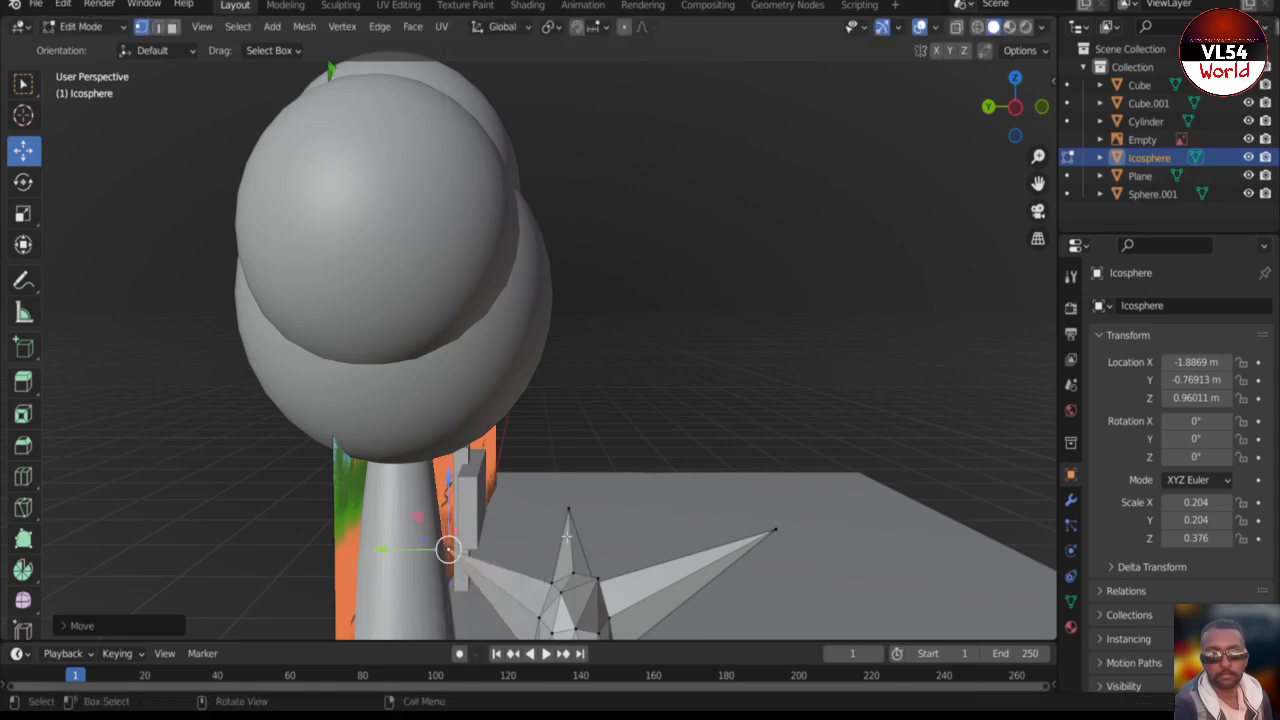
# - Pull a lower trunk-side vertex of the ico sphere outward along X and raise it slightly into another spike
pyautogui.scroll(-3, 560, 535)
pyautogui.moveTo(583, 546); pyautogui.dragTo(526, 554, button='middle')
pyautogui.scroll(2, 416, 490)
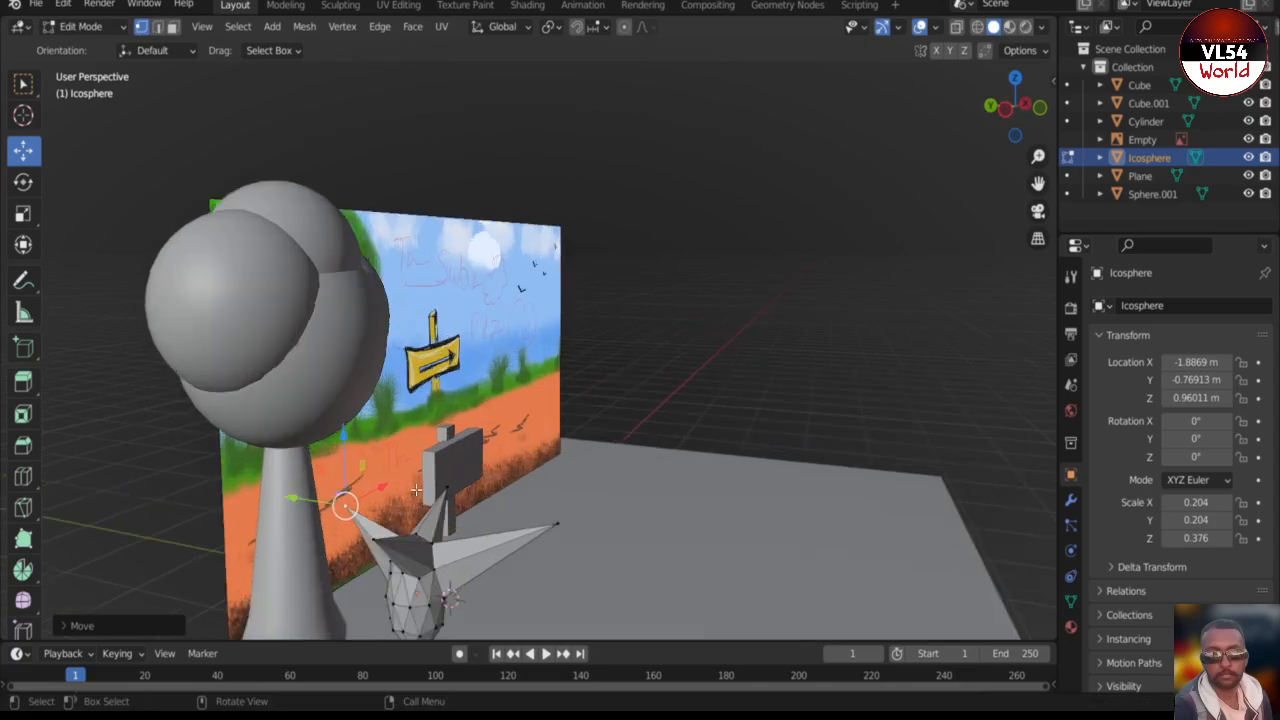
pyautogui.click(390, 570)
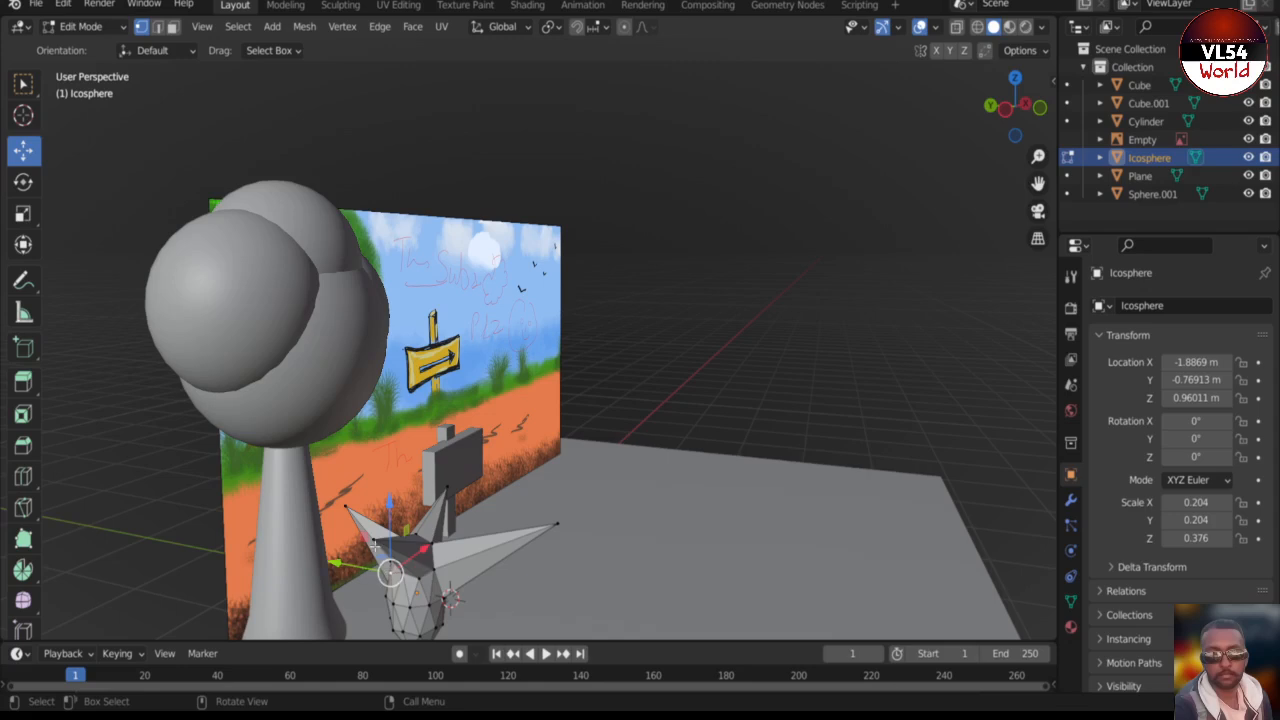
pyautogui.moveTo(422, 548); pyautogui.dragTo(350, 492)
pyautogui.scroll(-3, 409, 530)
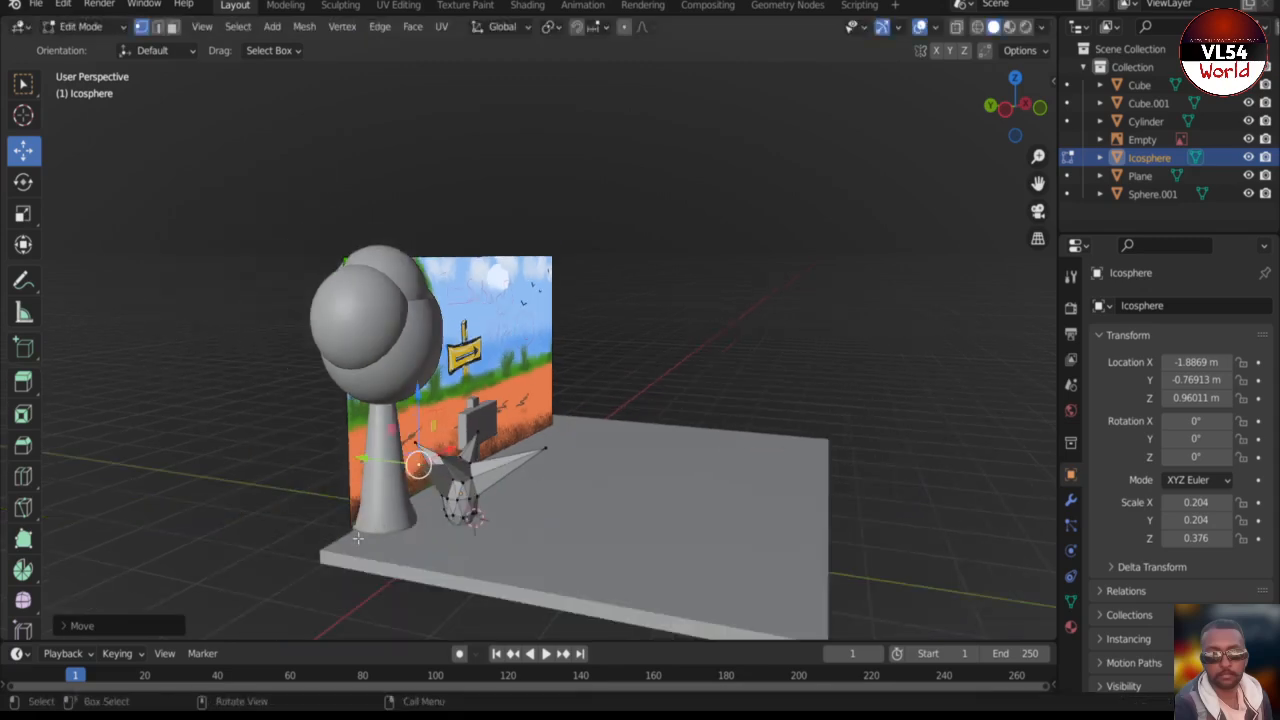
pyautogui.scroll(4, 389, 565)
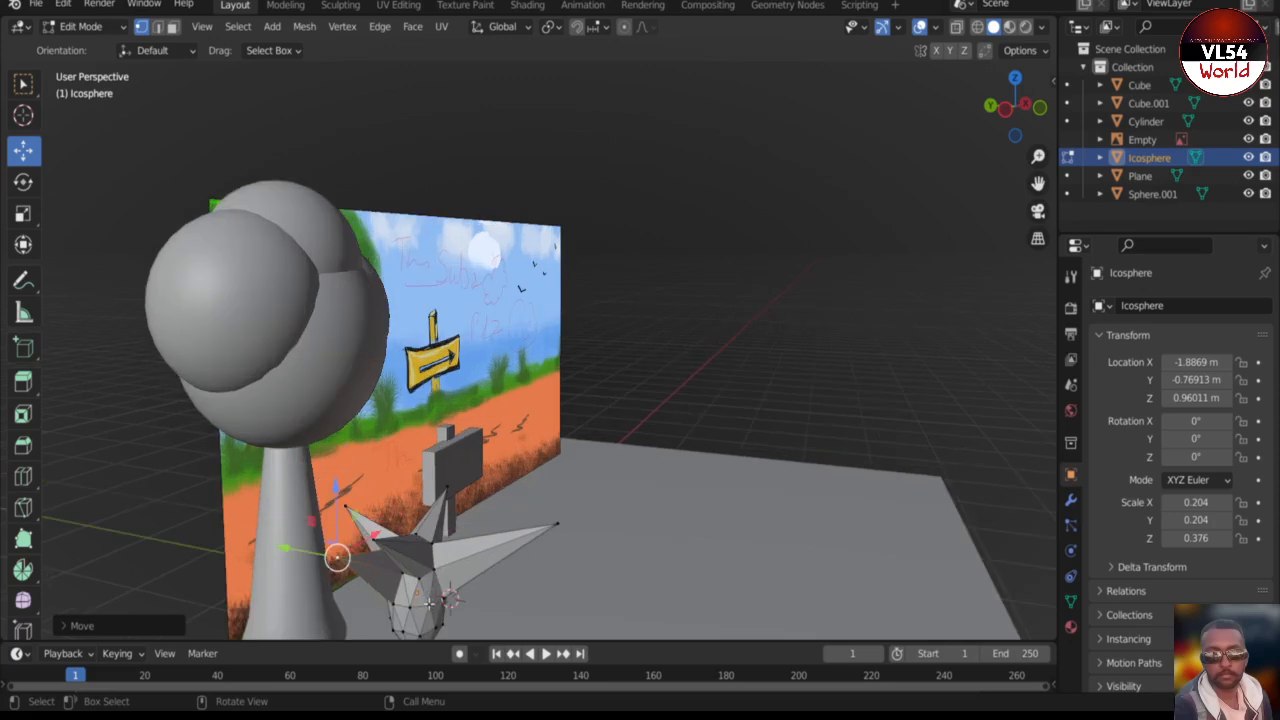
# - Pull a lower front vertex of the ico sphere outward along Y and lift it along Z into a shorter spike
pyautogui.click(429, 604)
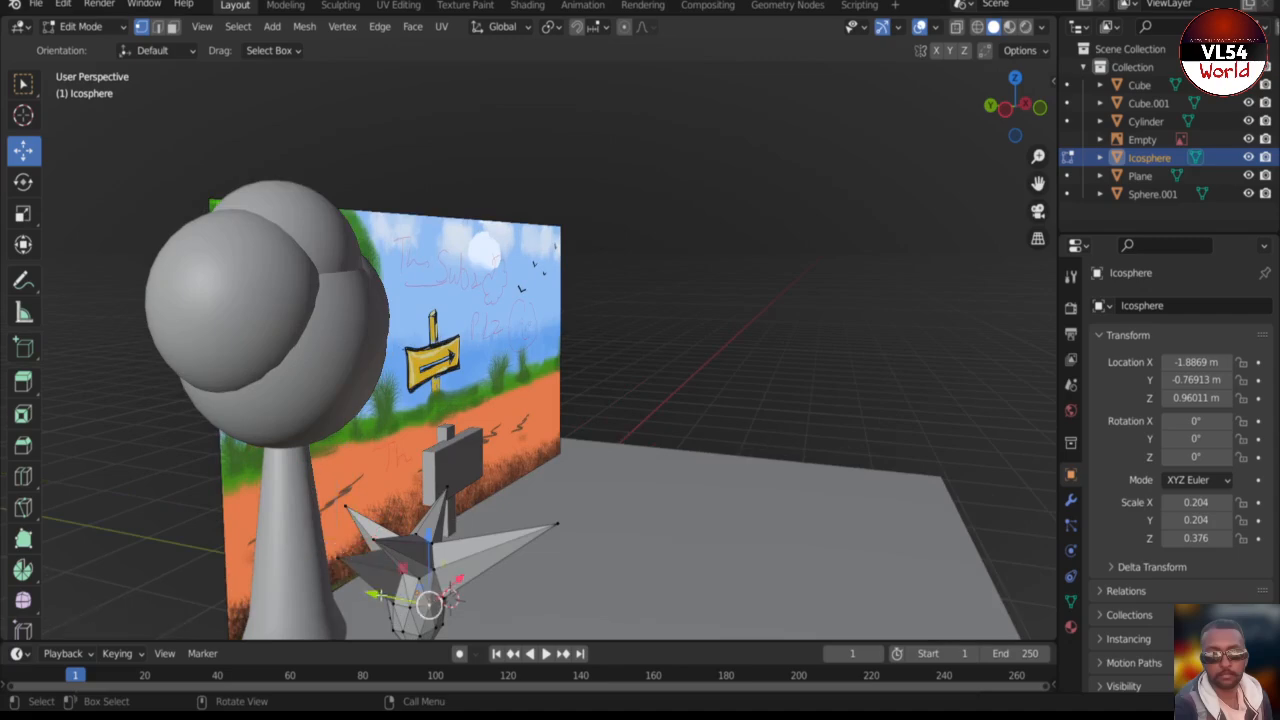
pyautogui.moveTo(382, 596); pyautogui.dragTo(448, 600)
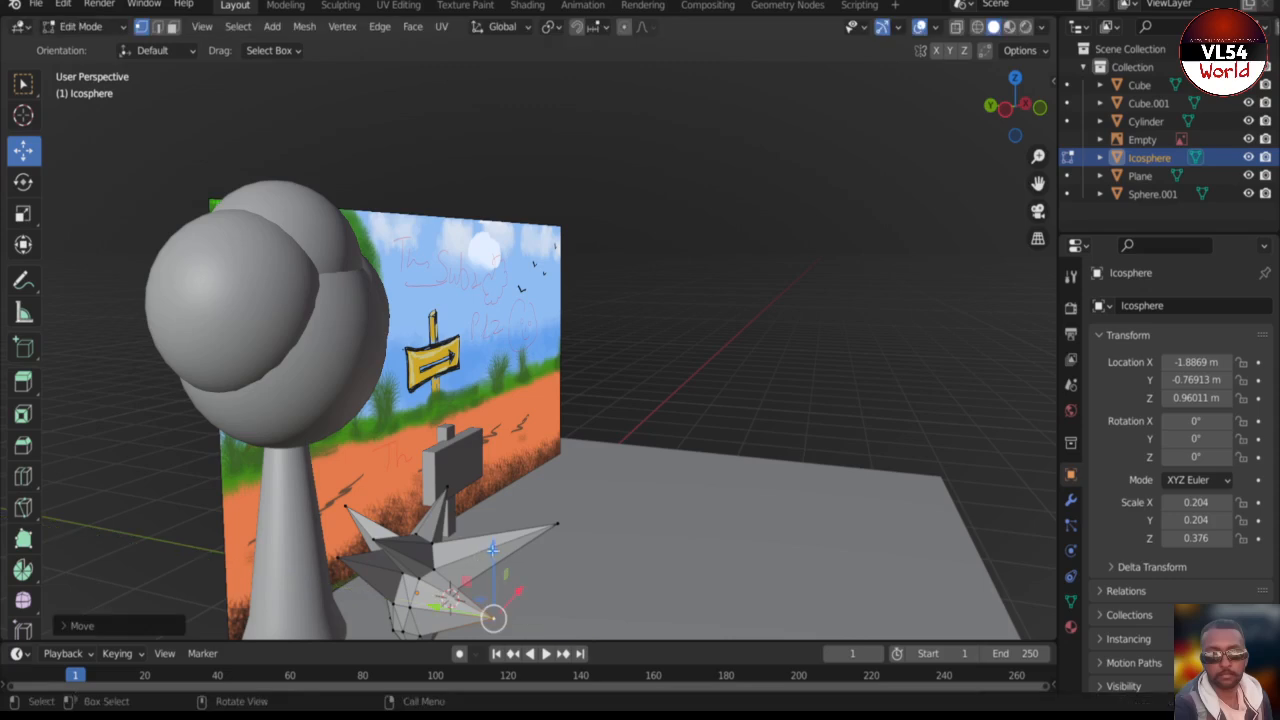
pyautogui.moveTo(493, 548); pyautogui.dragTo(482, 476)
# - Raise the upper trunk-side vertex between the spikes and the tip of the lower trunk-side spike along Z
pyautogui.click(371, 540)
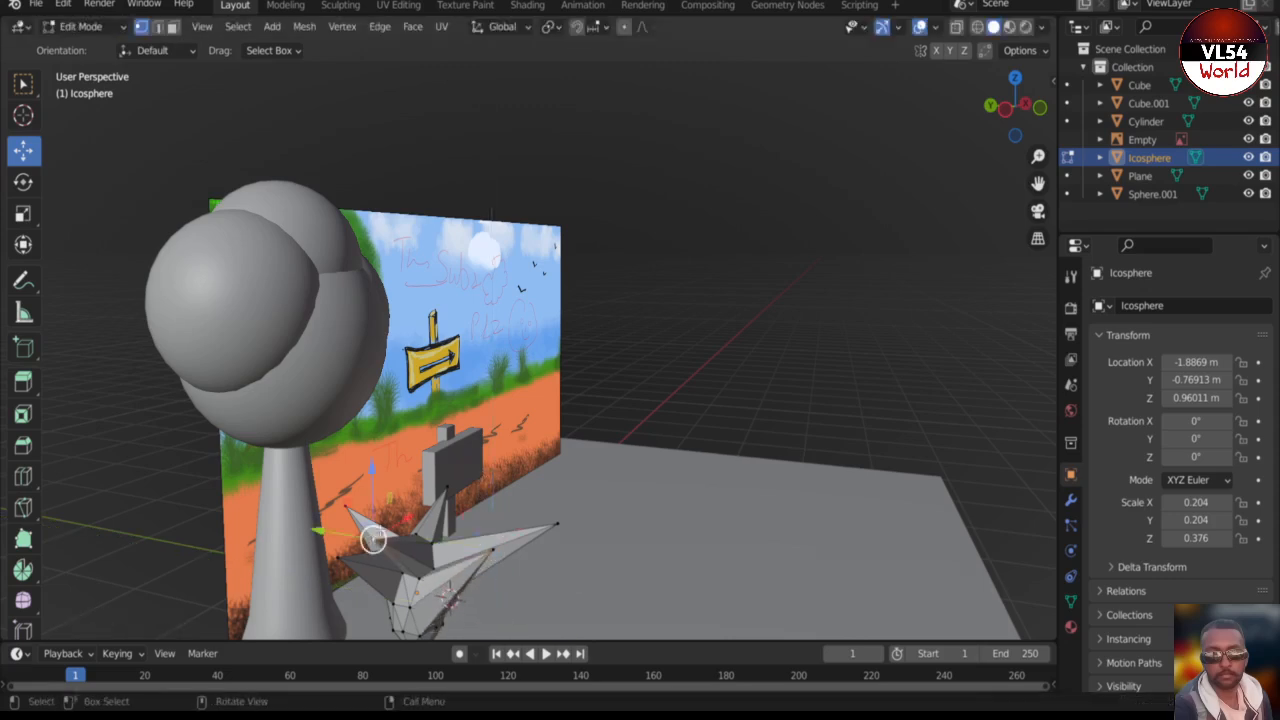
pyautogui.moveTo(371, 464); pyautogui.dragTo(385, 432)
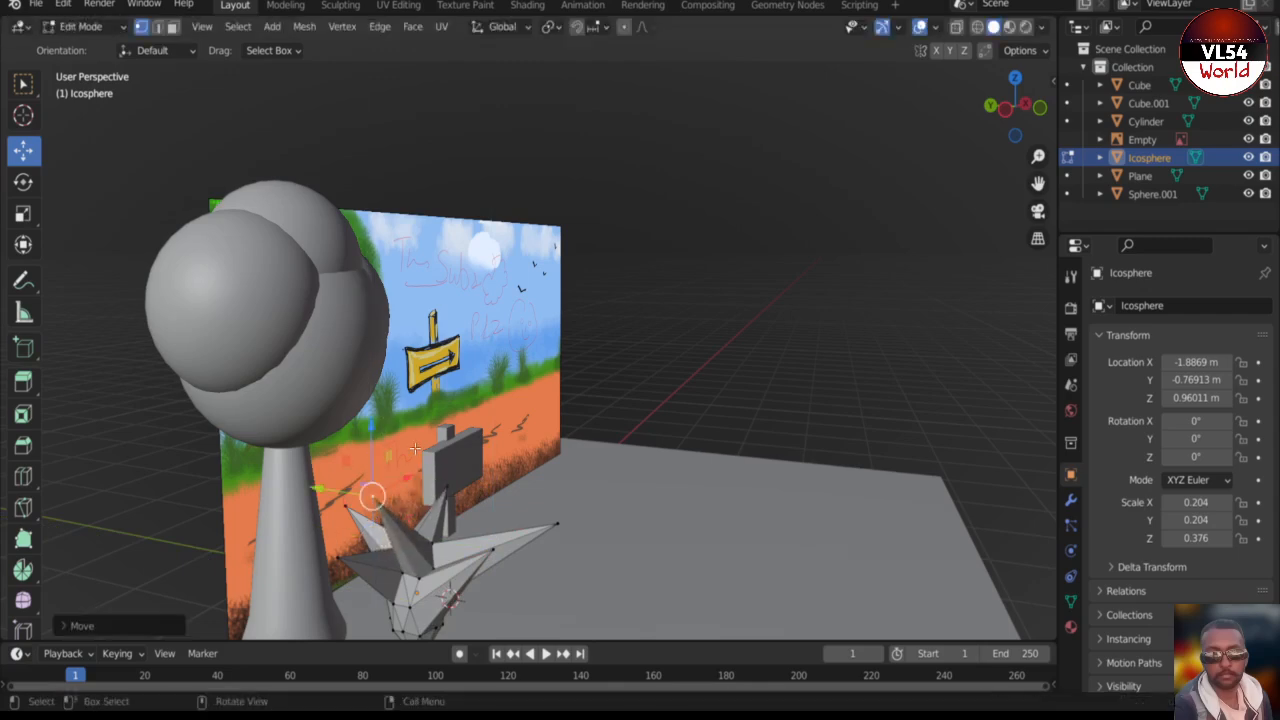
pyautogui.click(336, 553)
pyautogui.moveTo(336, 480); pyautogui.dragTo(341, 452)
# - Lift the whole bush to about Z 1.58 m, then pull its bottom vertex down about 0.46 m along Z into a pointed stem
pyautogui.moveTo(341, 452); pyautogui.dragTo(423, 505, button='middle')
pyautogui.moveTo(466, 556); pyautogui.dragTo(380, 505, button='middle')
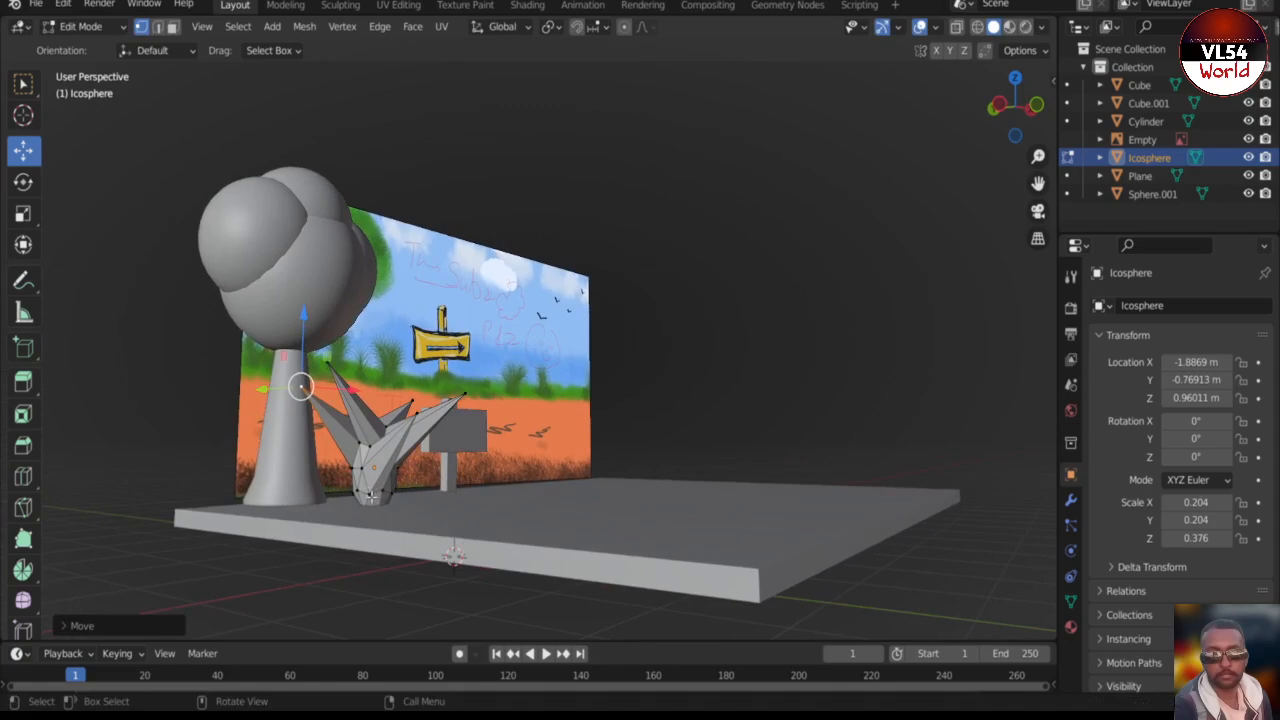
pyautogui.press('Tab')
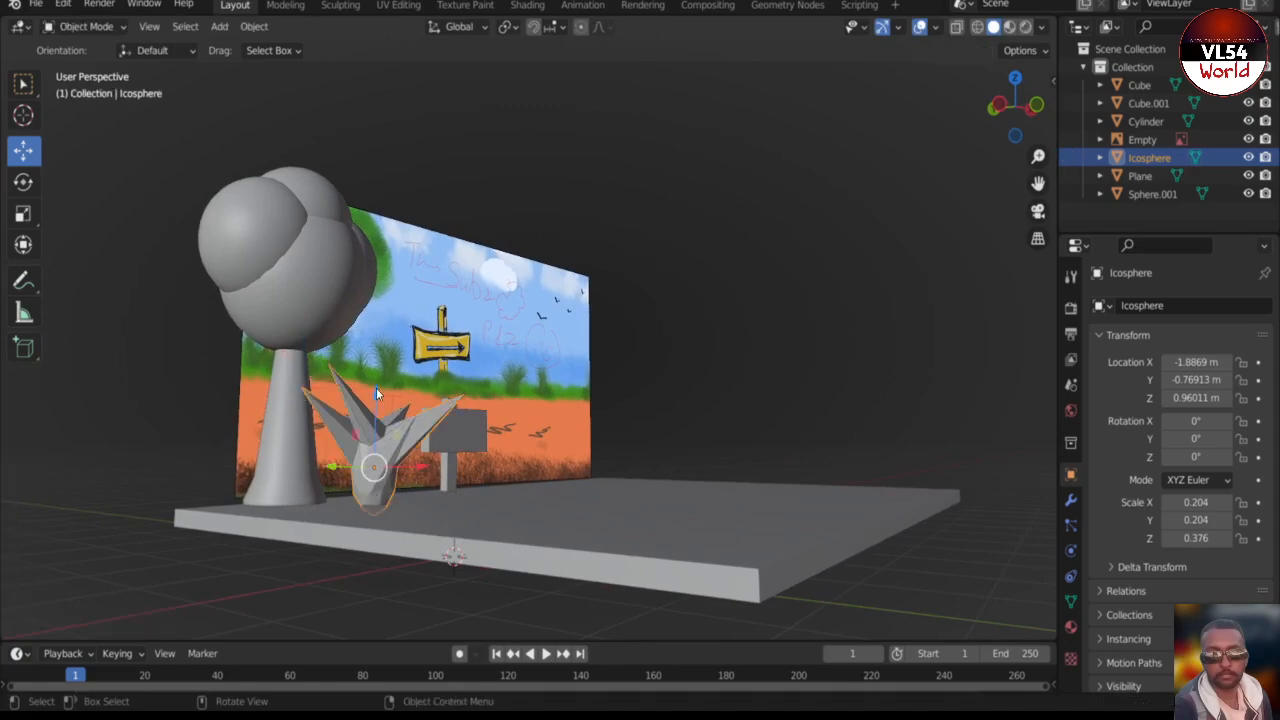
pyautogui.moveTo(376, 388); pyautogui.dragTo(395, 308)
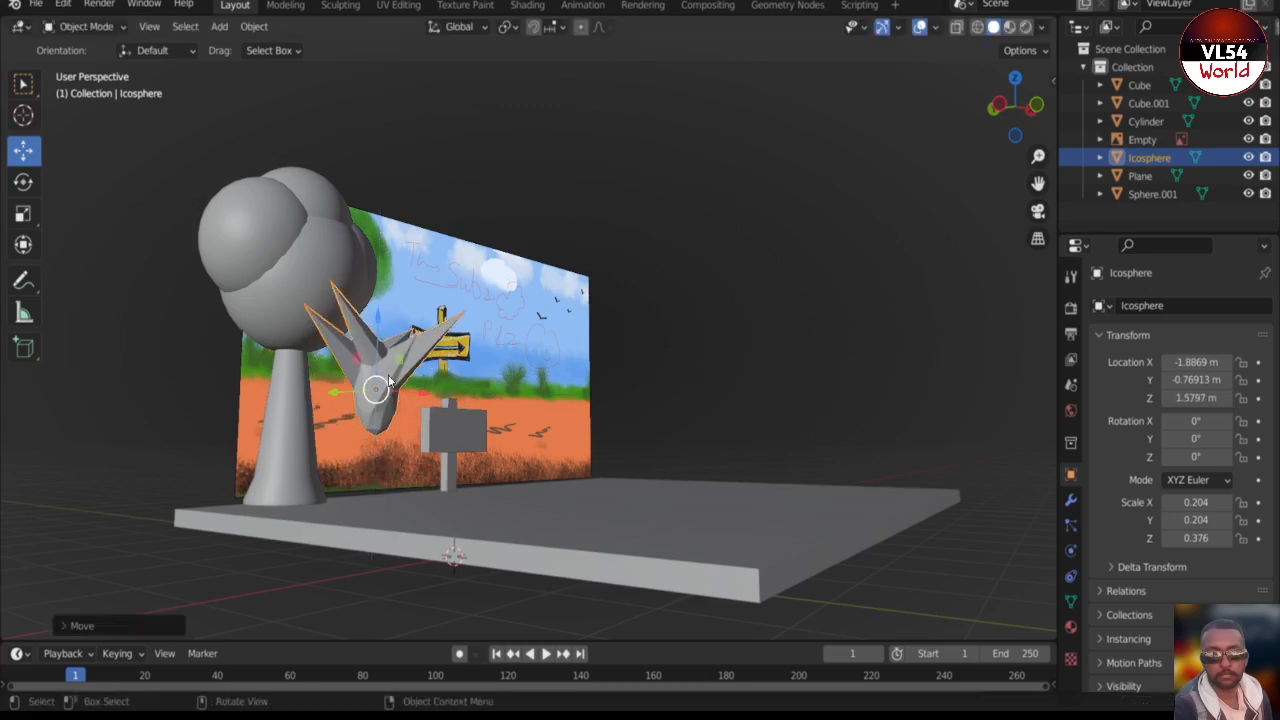
pyautogui.press('Tab')
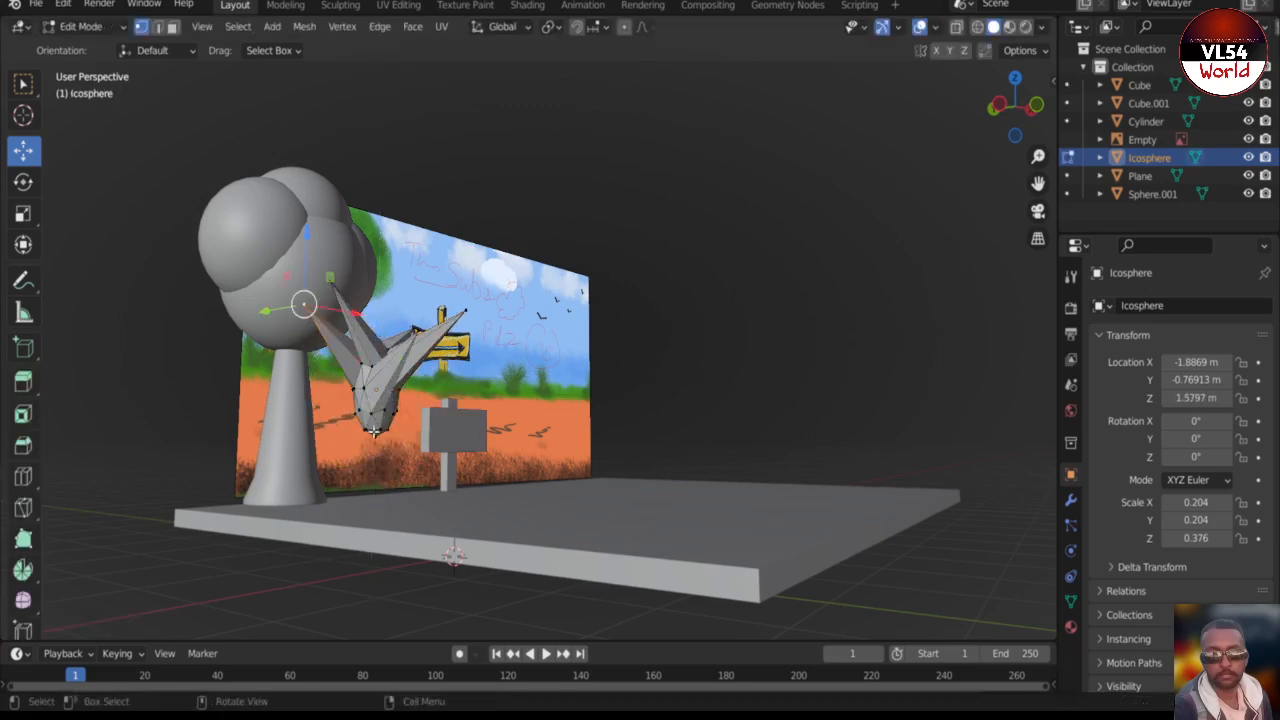
pyautogui.click(374, 435)
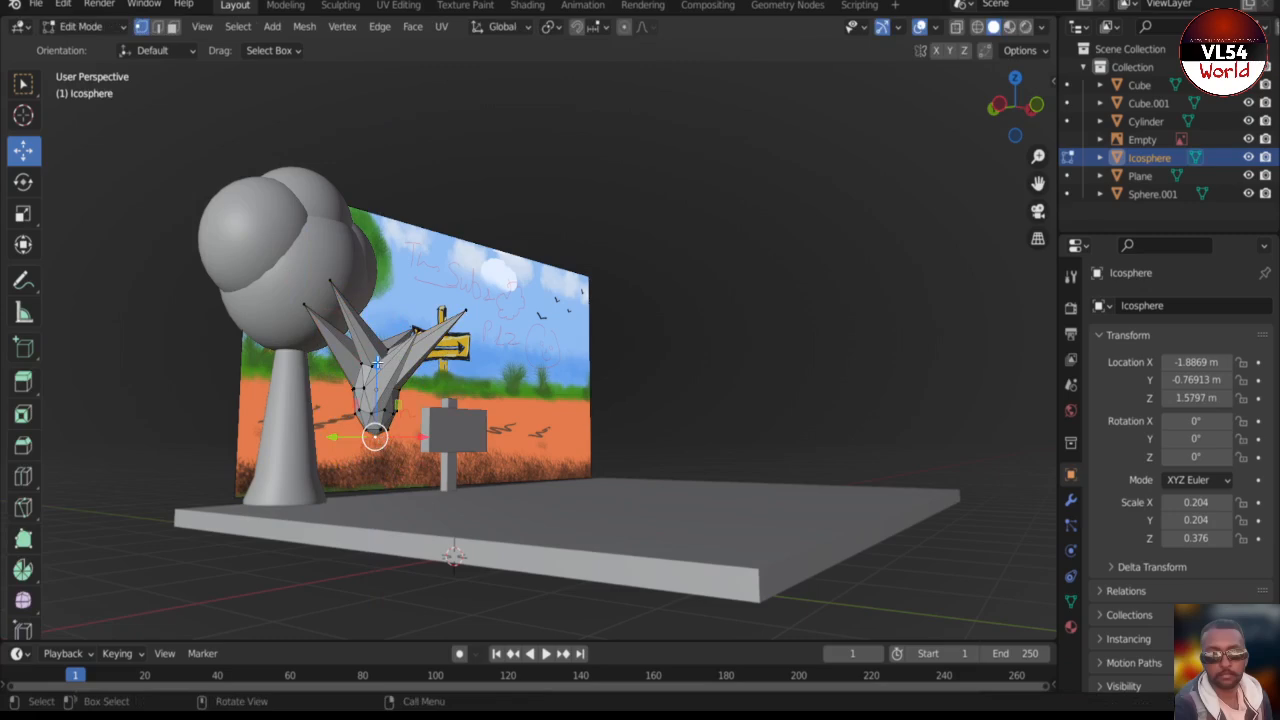
pyautogui.press('g')
pyautogui.press('z')
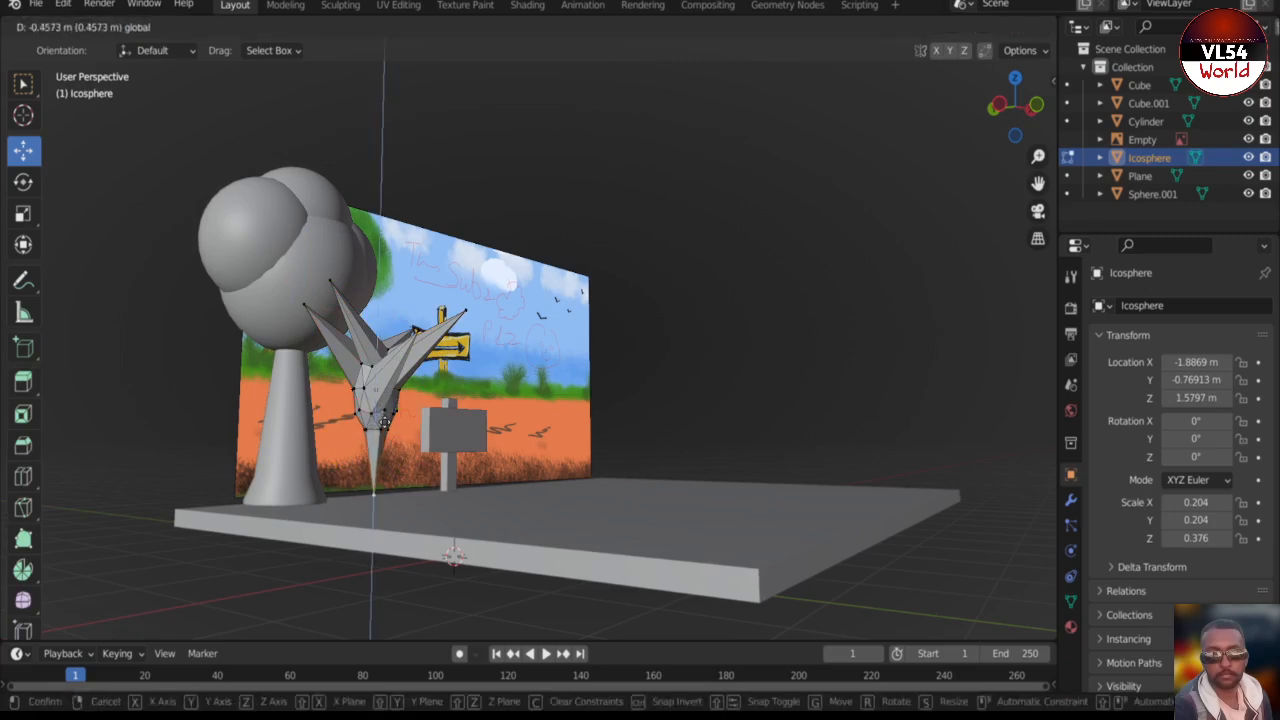
pyautogui.click(384, 421)
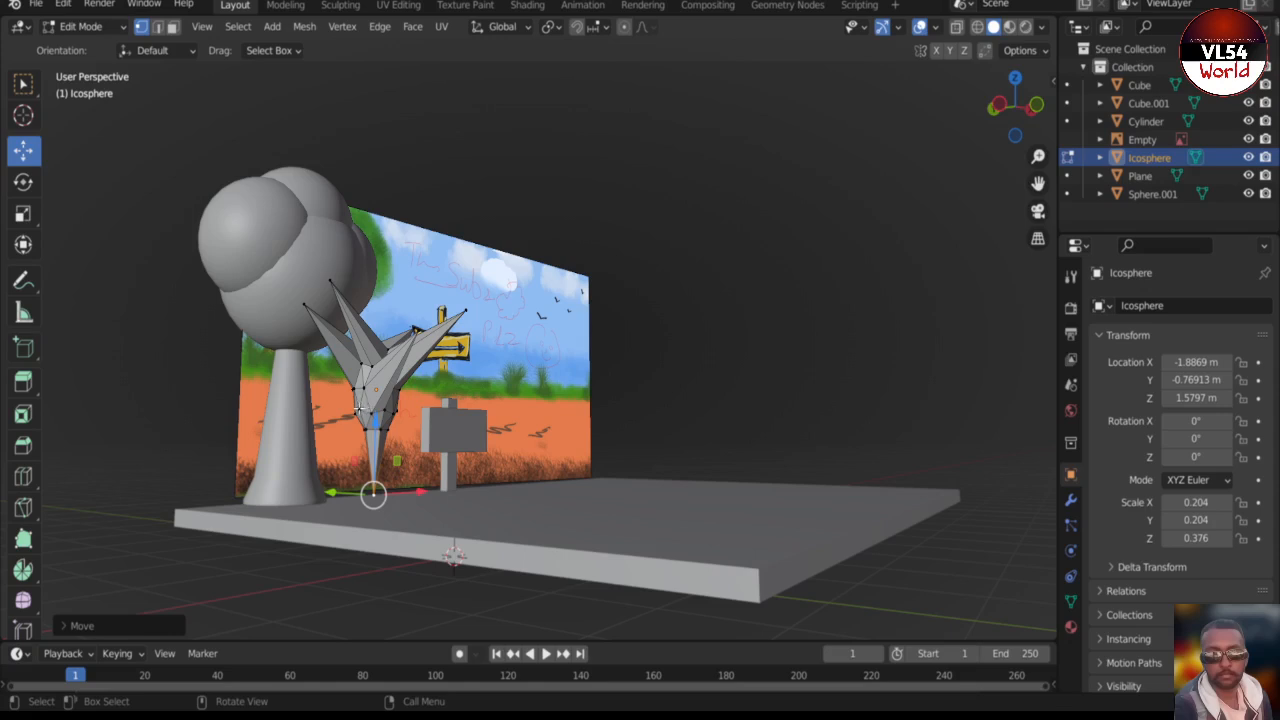
pyautogui.press('Tab')
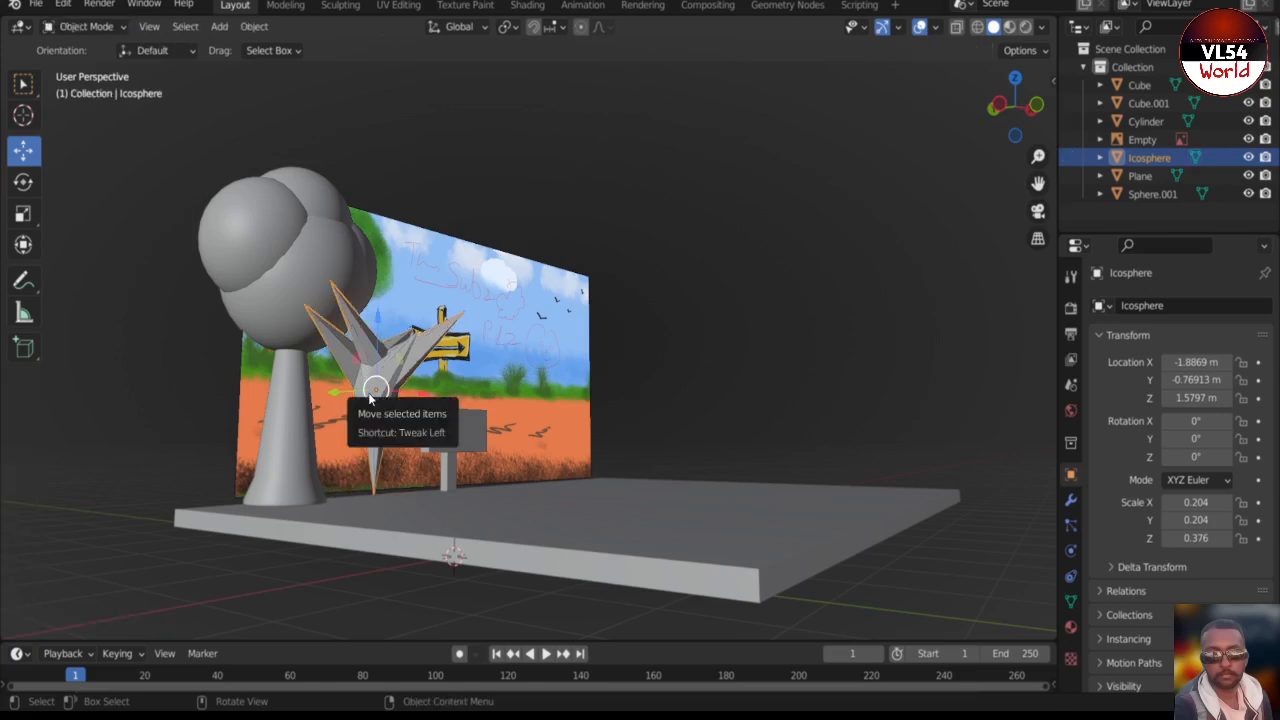
# - Shrink the bush uniformly to about 0.089 wide and 0.163 high in scale and lower it to about Z 0.967 m at the tree trunk
pyautogui.press('s')
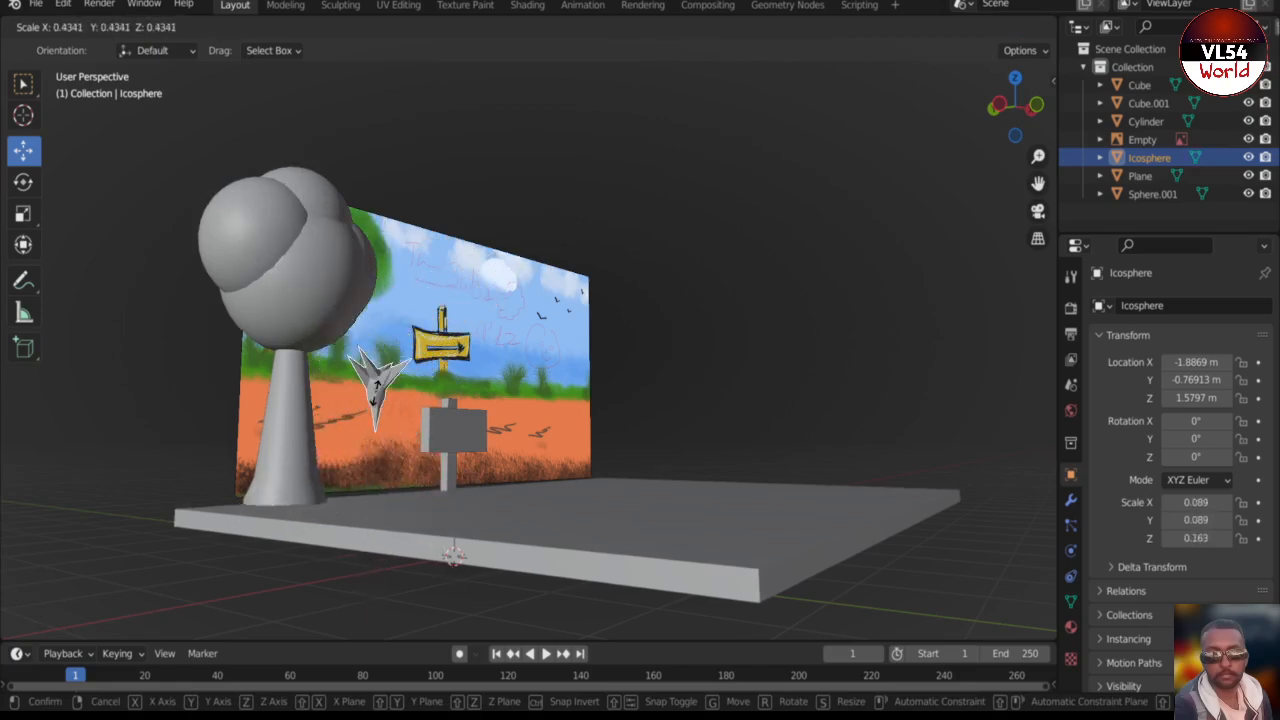
pyautogui.click(373, 392)
pyautogui.press('KP_1')
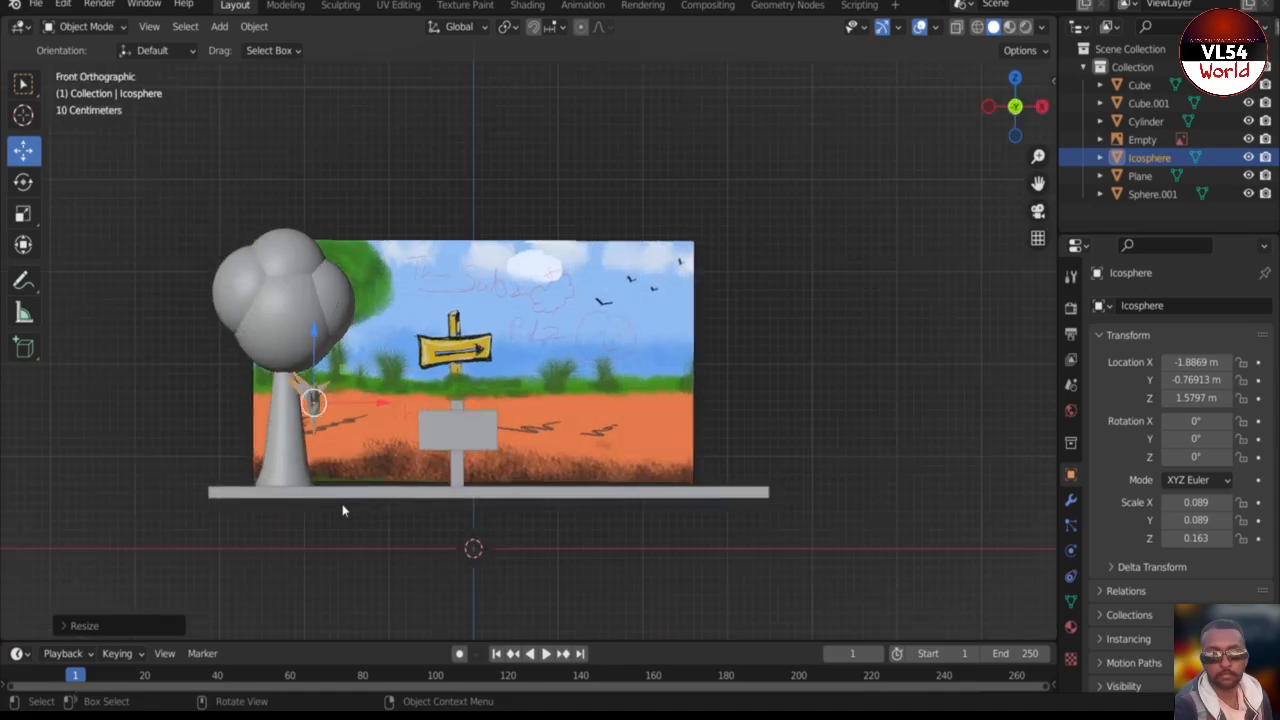
pyautogui.scroll(3, 300, 410)
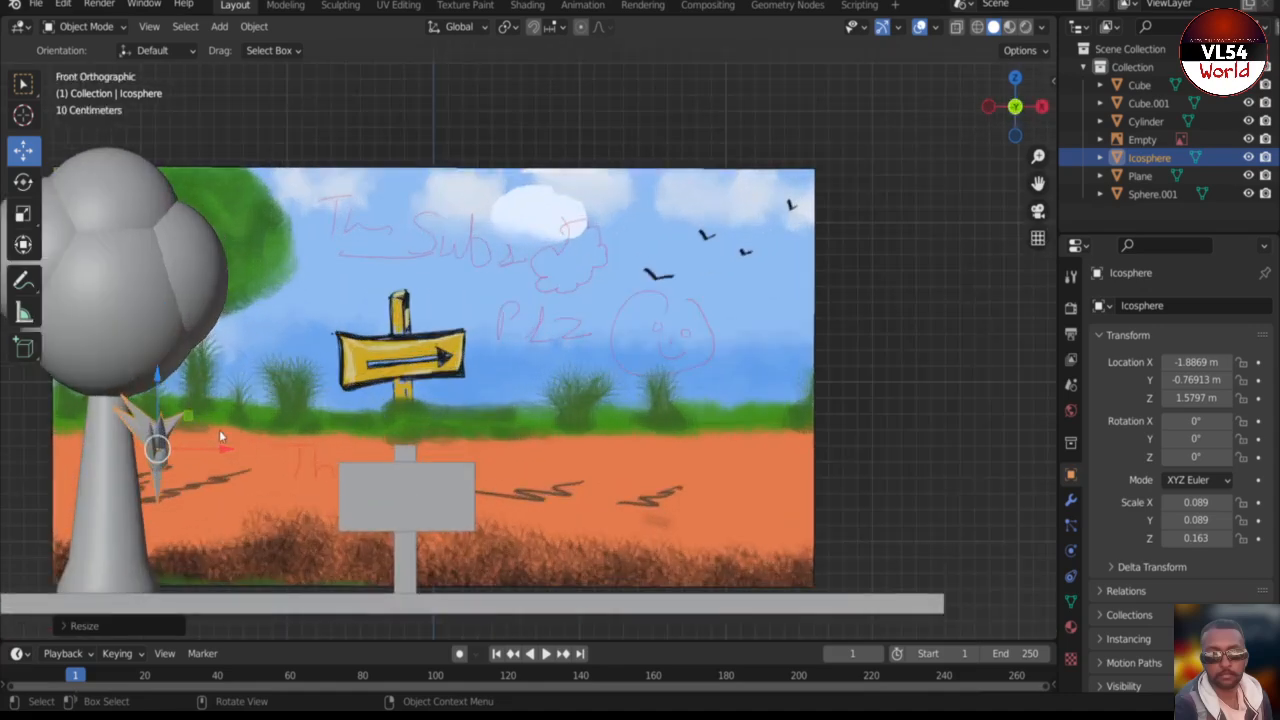
pyautogui.moveTo(219, 362); pyautogui.dragTo(235, 445)
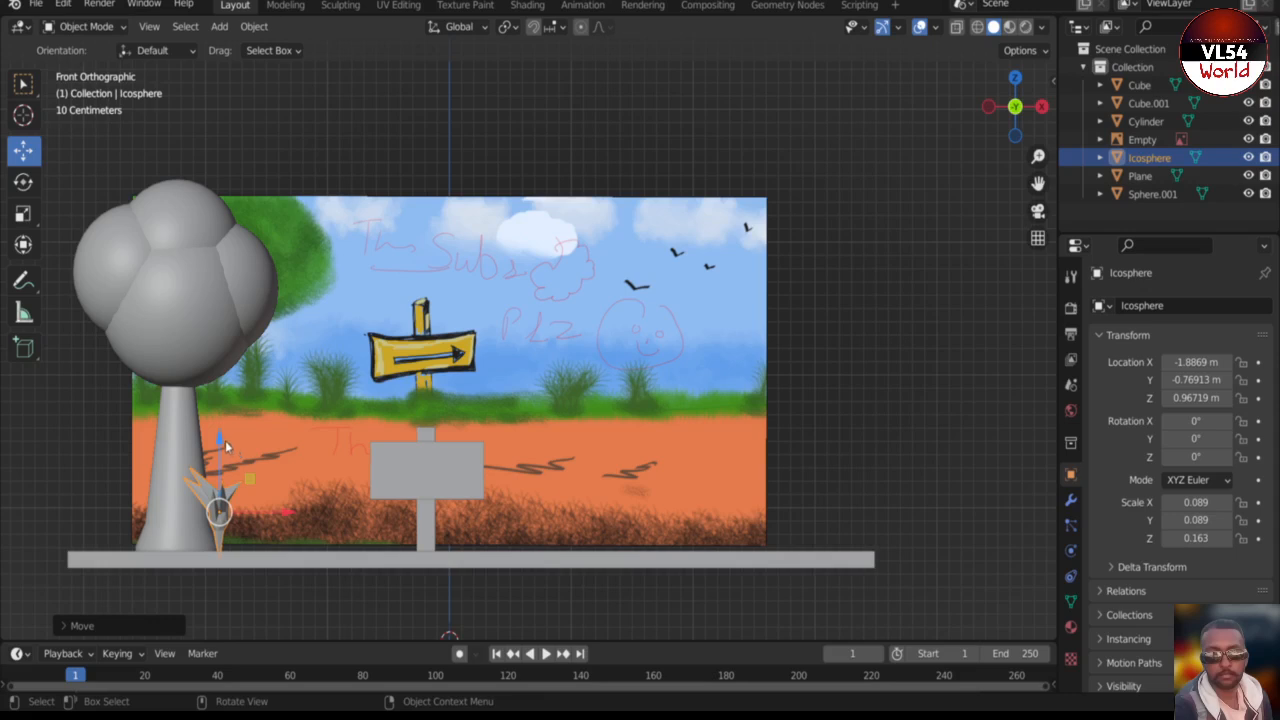
pyautogui.click(221, 444)
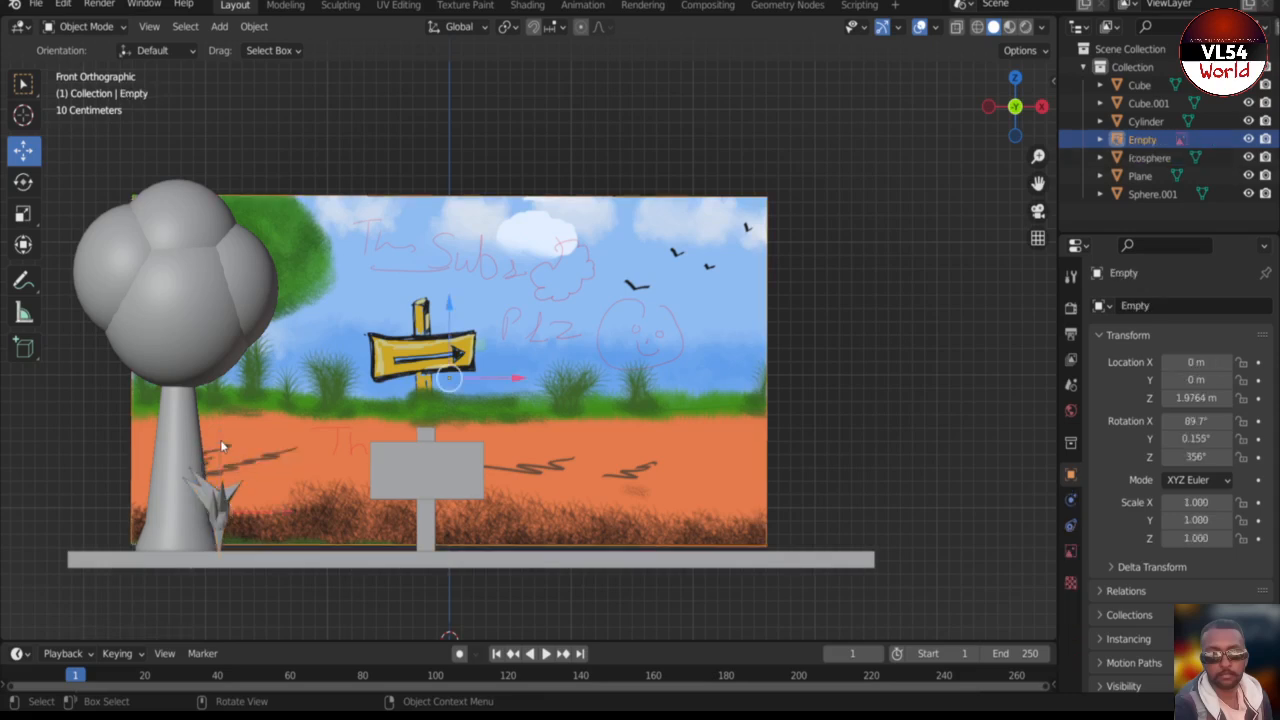
pyautogui.hotkey('shift', 'd')
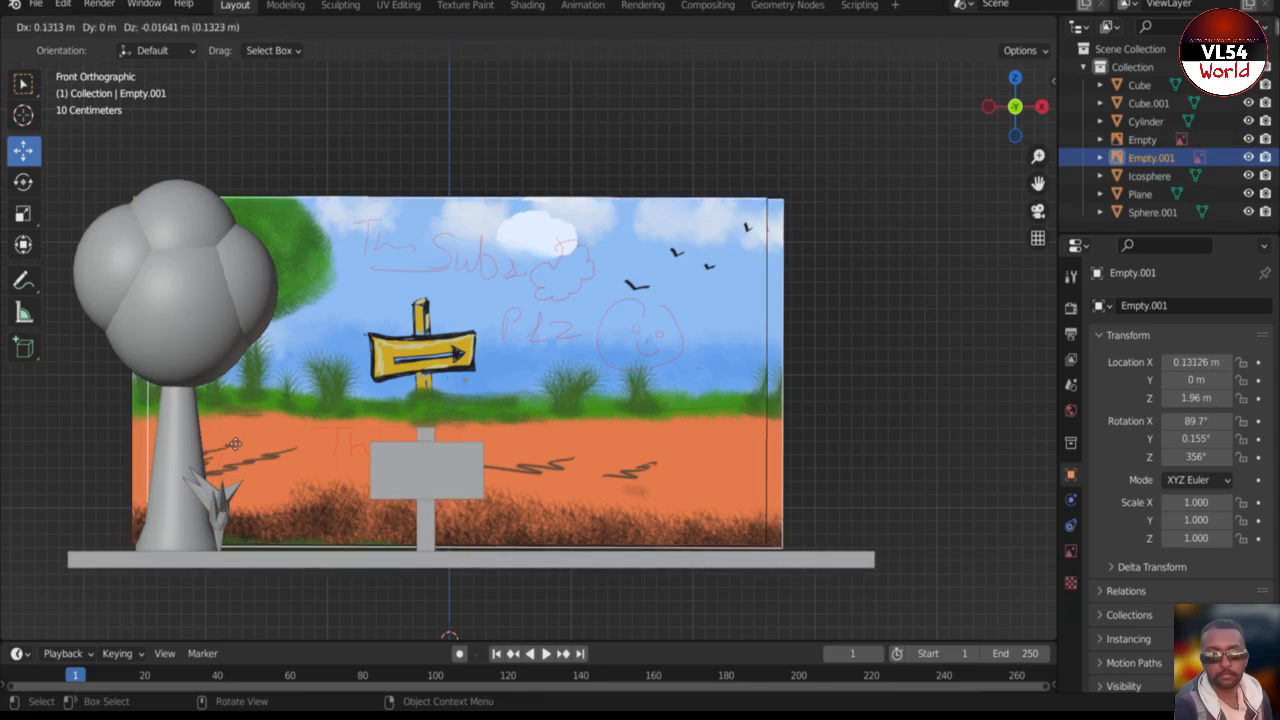
pyautogui.press('ctrl')
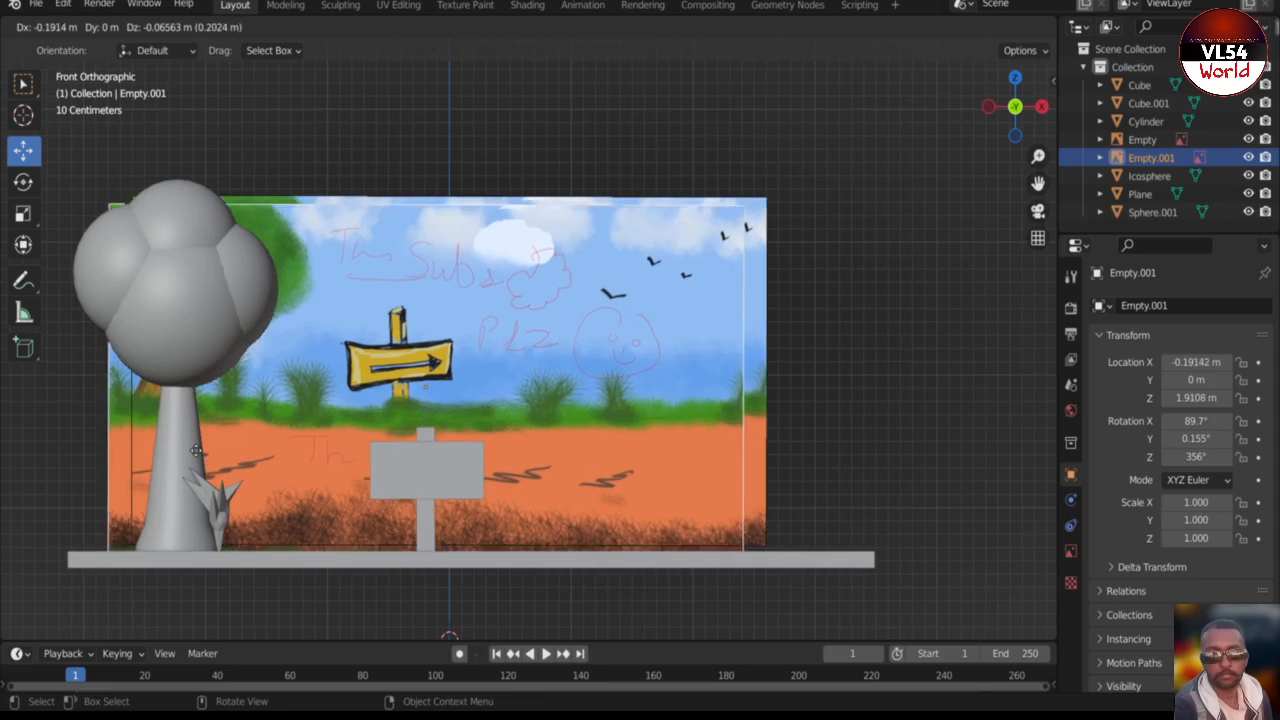
pyautogui.click(293, 452)
pyautogui.hotkey('ctrl', 'z')
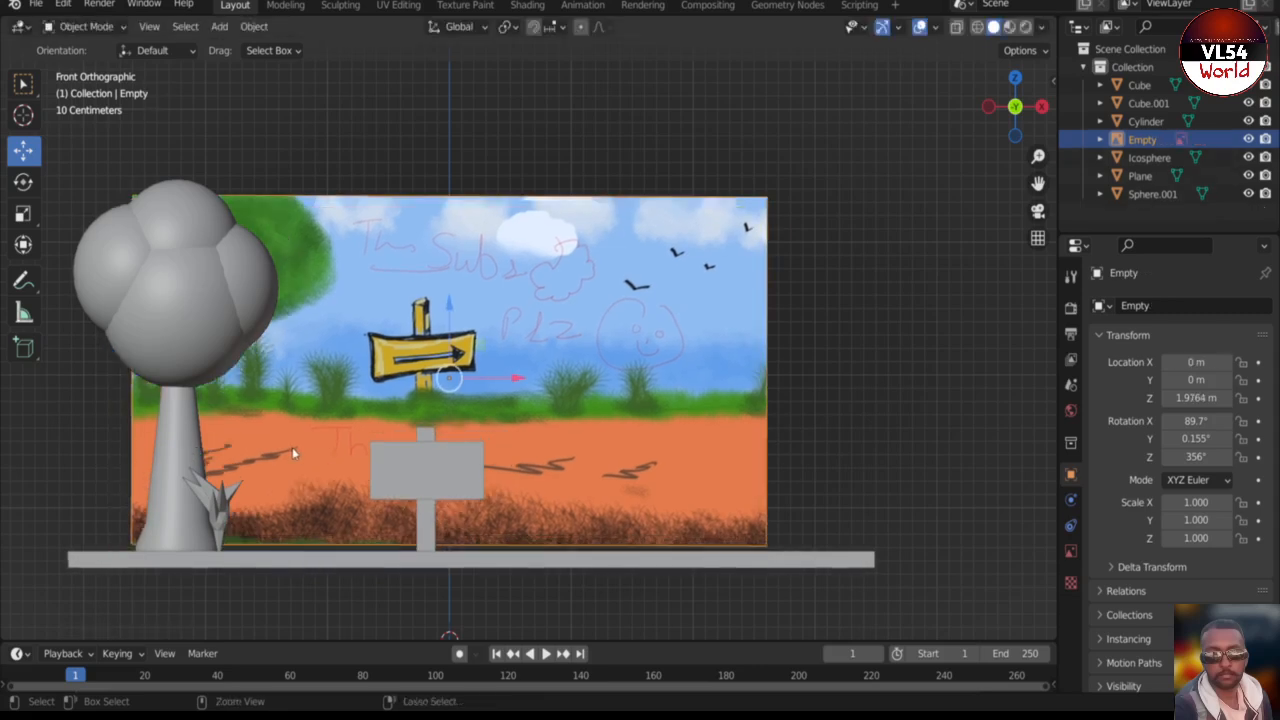
# - Duplicate the small spiky bush and place the copy beside it at about X -1.78 m, Z 1.02 m
pyautogui.click(218, 515)
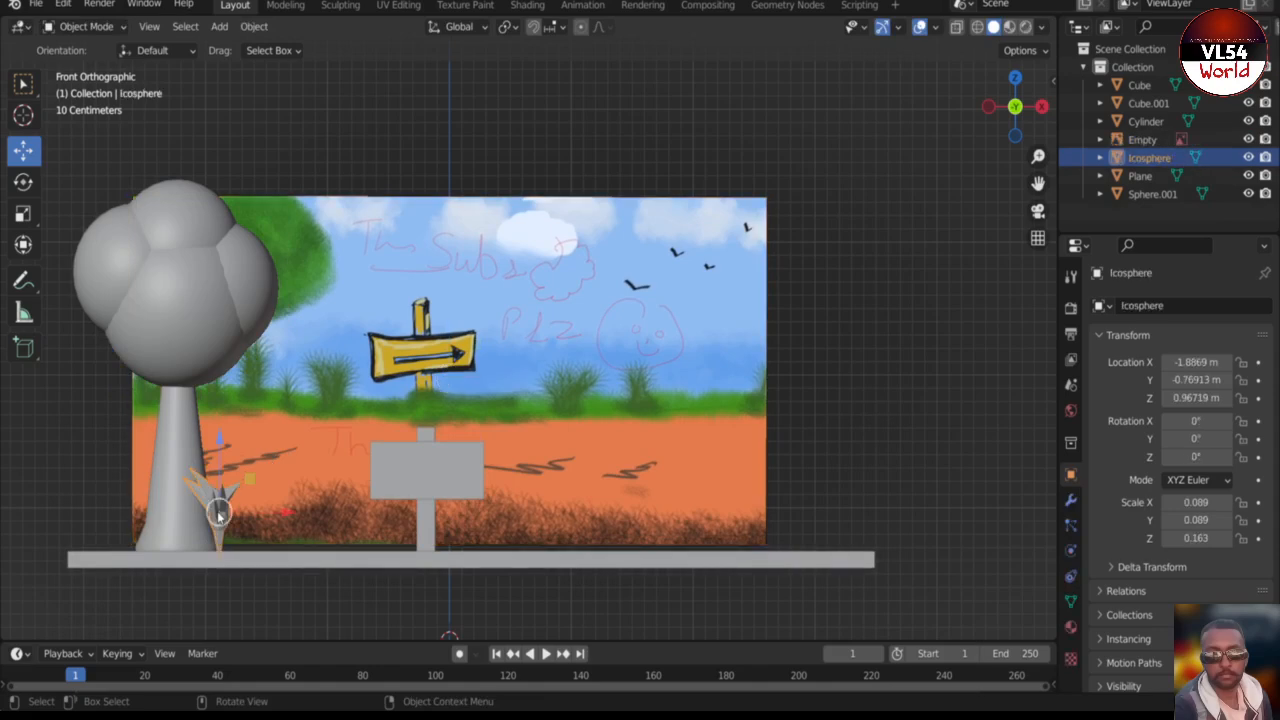
pyautogui.hotkey('shift', 'd')
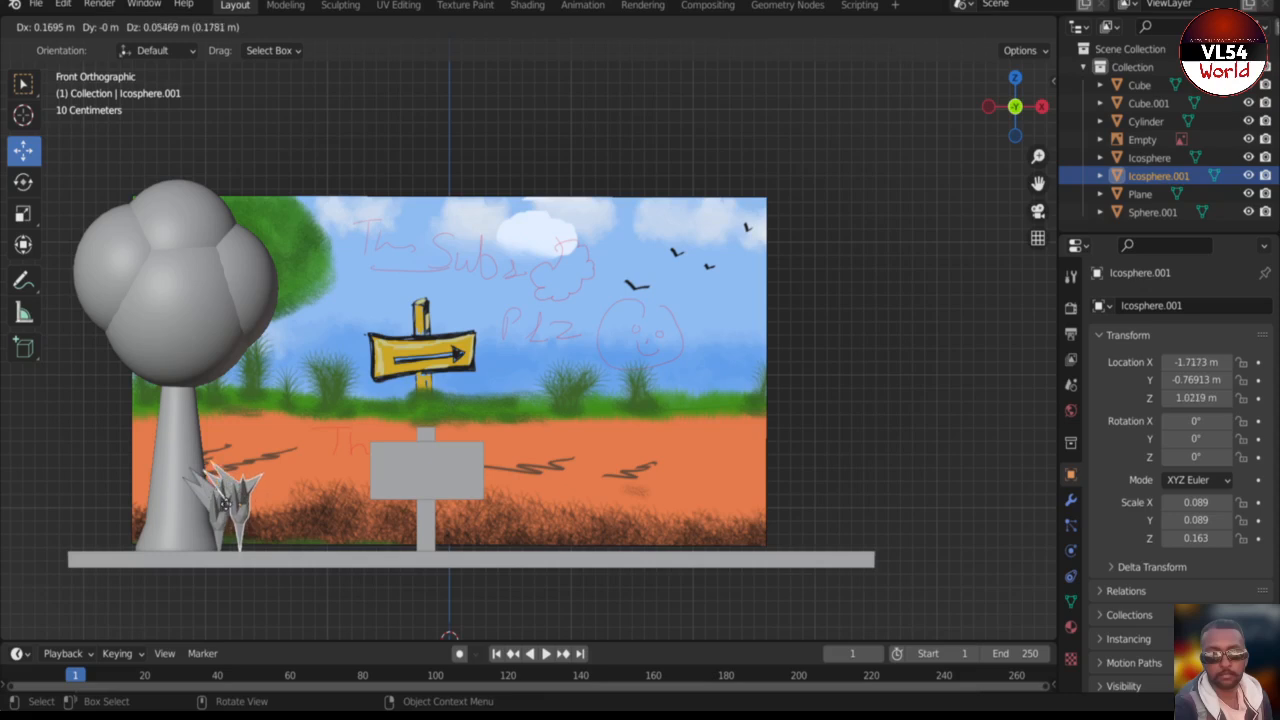
pyautogui.click(232, 505)
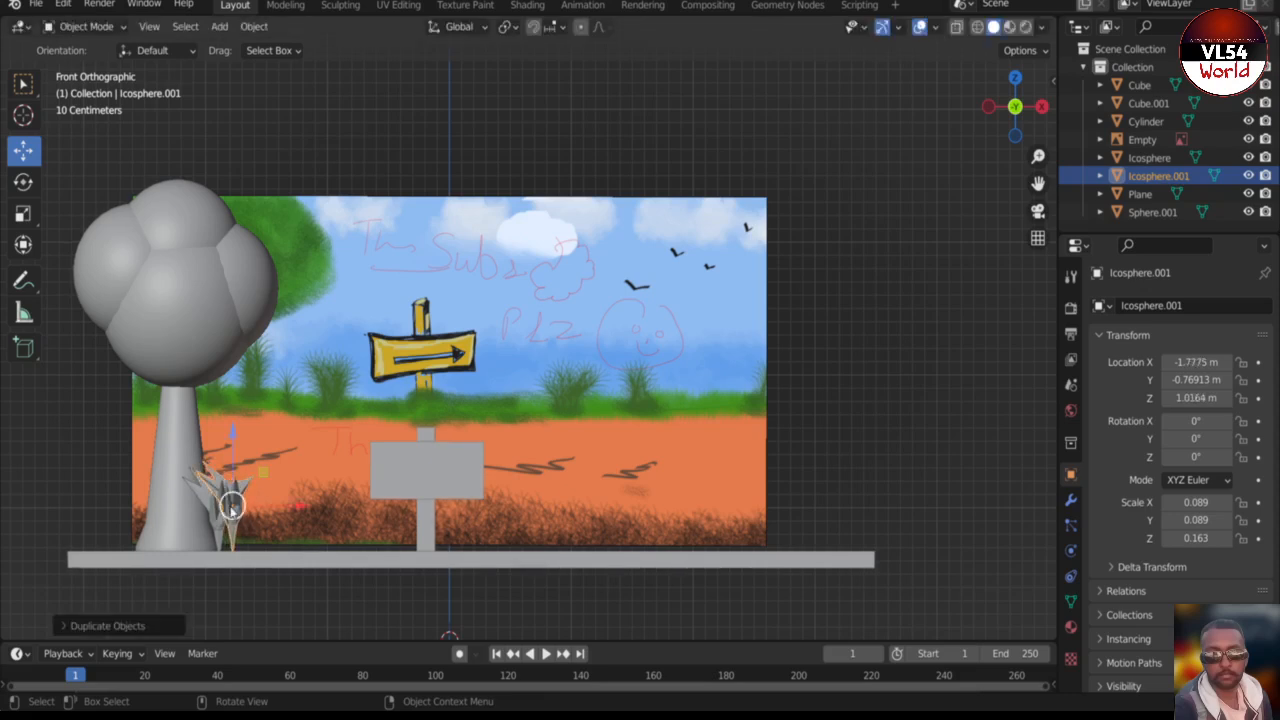
# - Duplicate the spiky bush twice more, placing the copies in a row at about X -1.64 m, Z 1.01 m and X -1.51 m, Z 1.03 m
pyautogui.hotkey('shift', 'd')
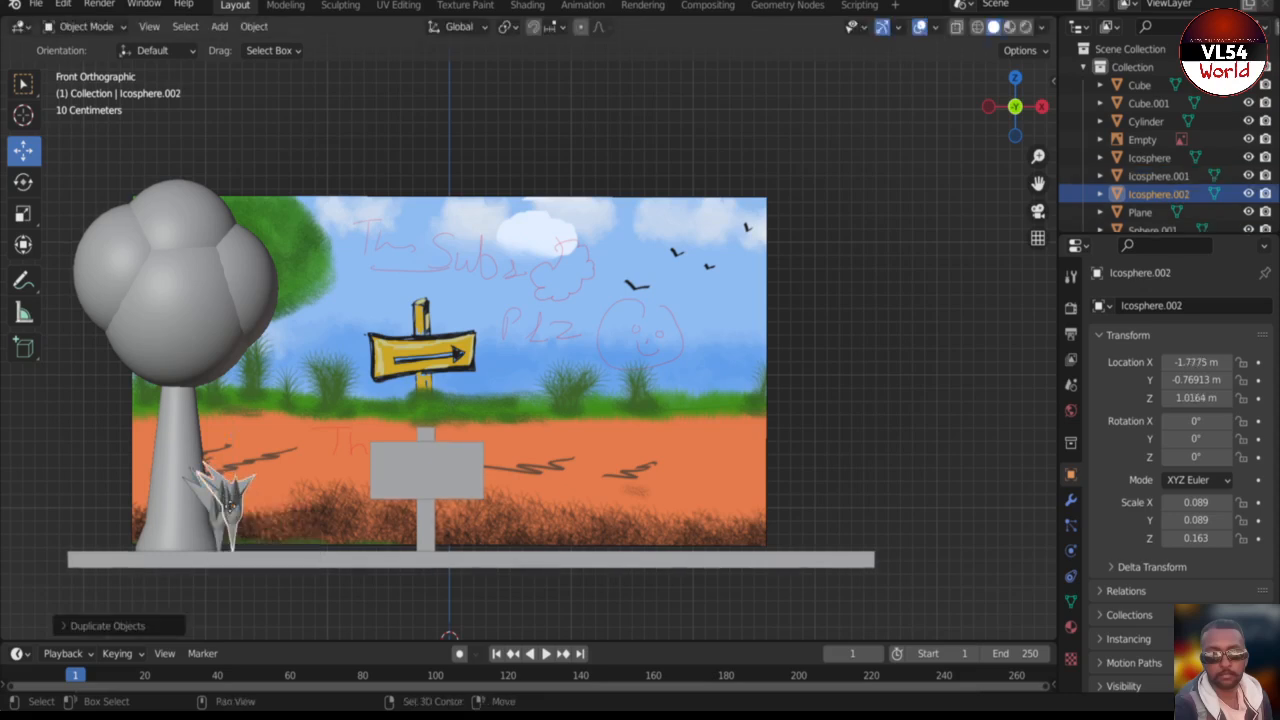
pyautogui.click(248, 509)
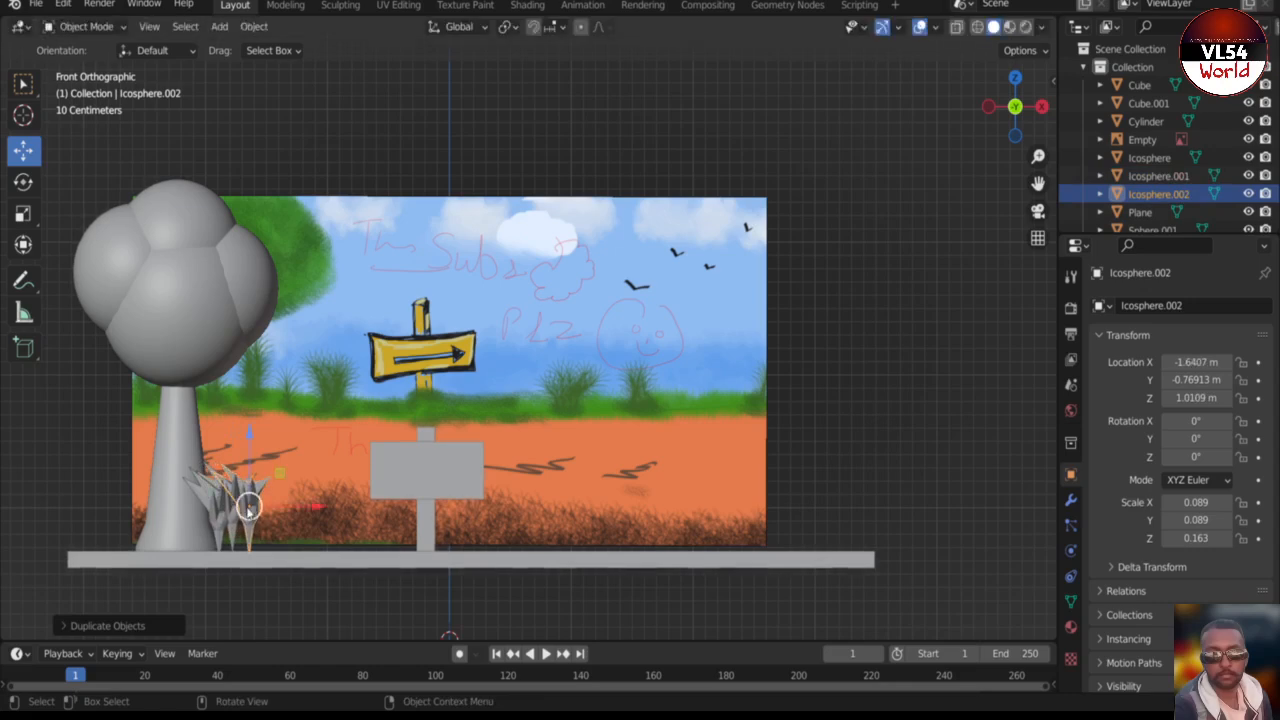
pyautogui.hotkey('shift', 'd')
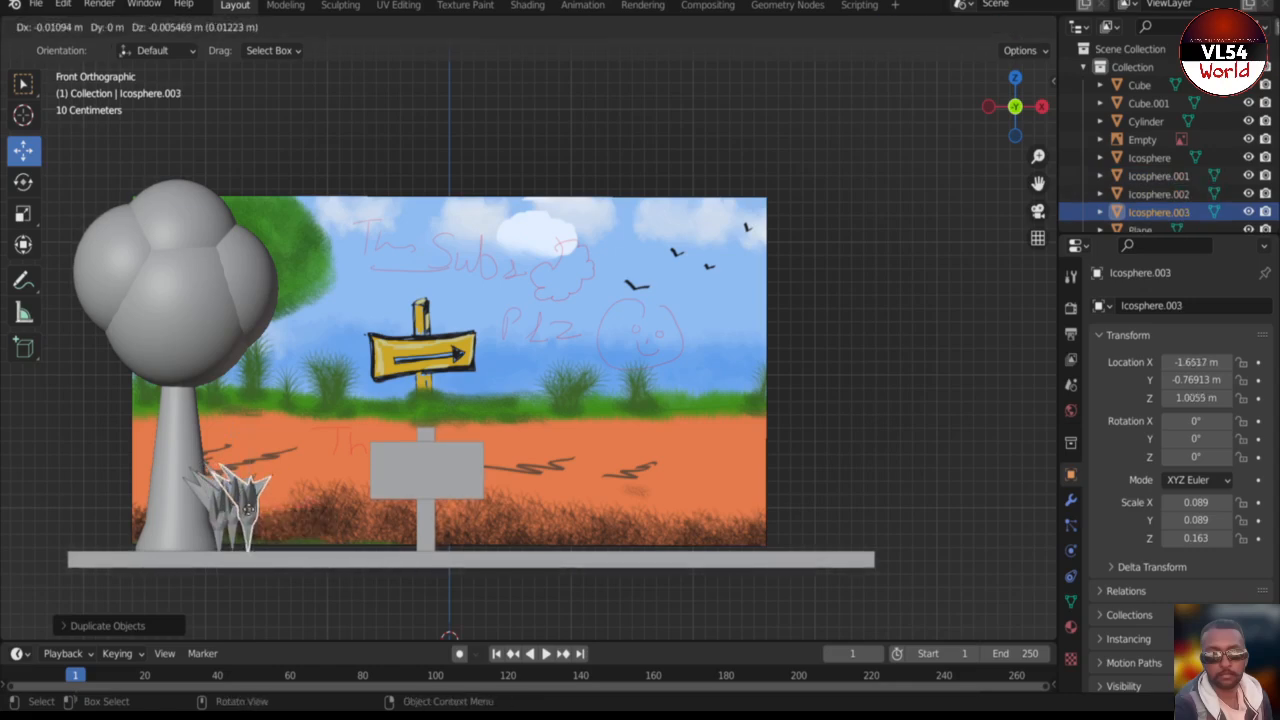
pyautogui.click(262, 505)
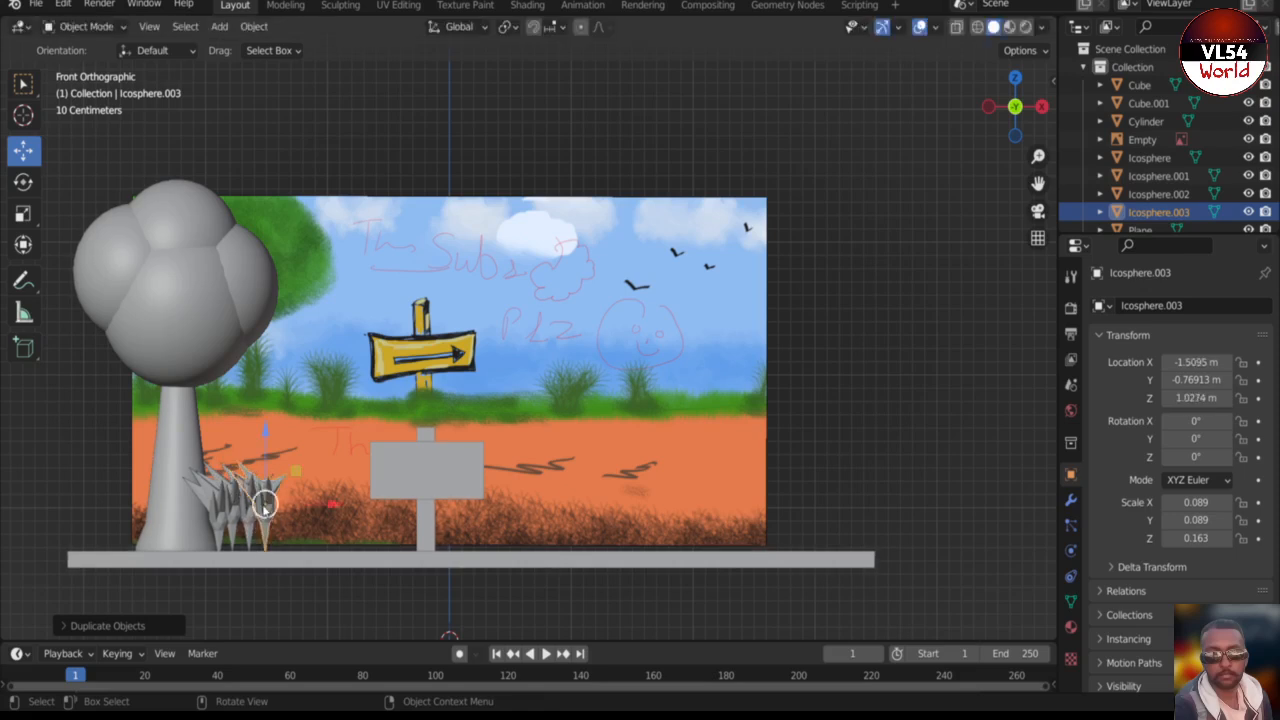
pyautogui.keyDown('ctrl'); pyautogui.click(212, 489); pyautogui.keyUp('ctrl')
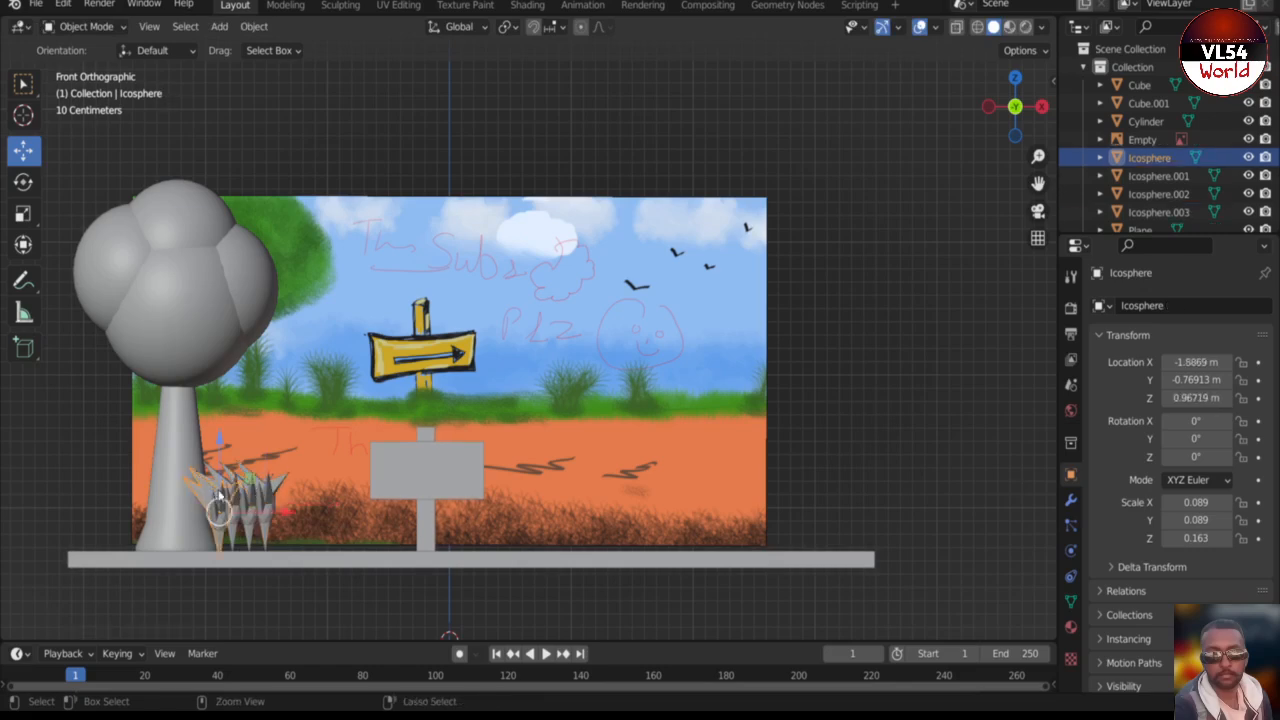
pyautogui.keyDown('ctrl'); pyautogui.click(248, 500); pyautogui.keyUp('ctrl')
pyautogui.keyDown('ctrl'); pyautogui.click(249, 496); pyautogui.keyUp('ctrl')
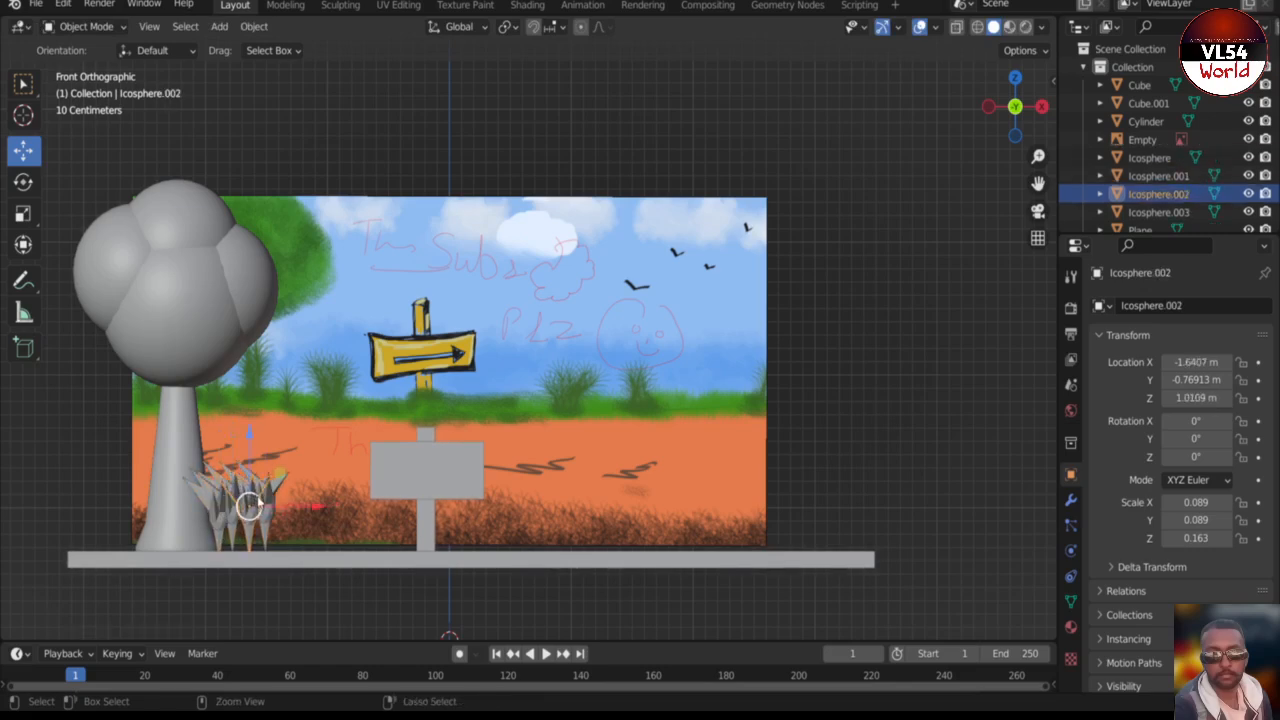
pyautogui.keyDown('ctrl'); pyautogui.click(262, 498); pyautogui.keyUp('ctrl')
pyautogui.scroll(2, 264, 503)
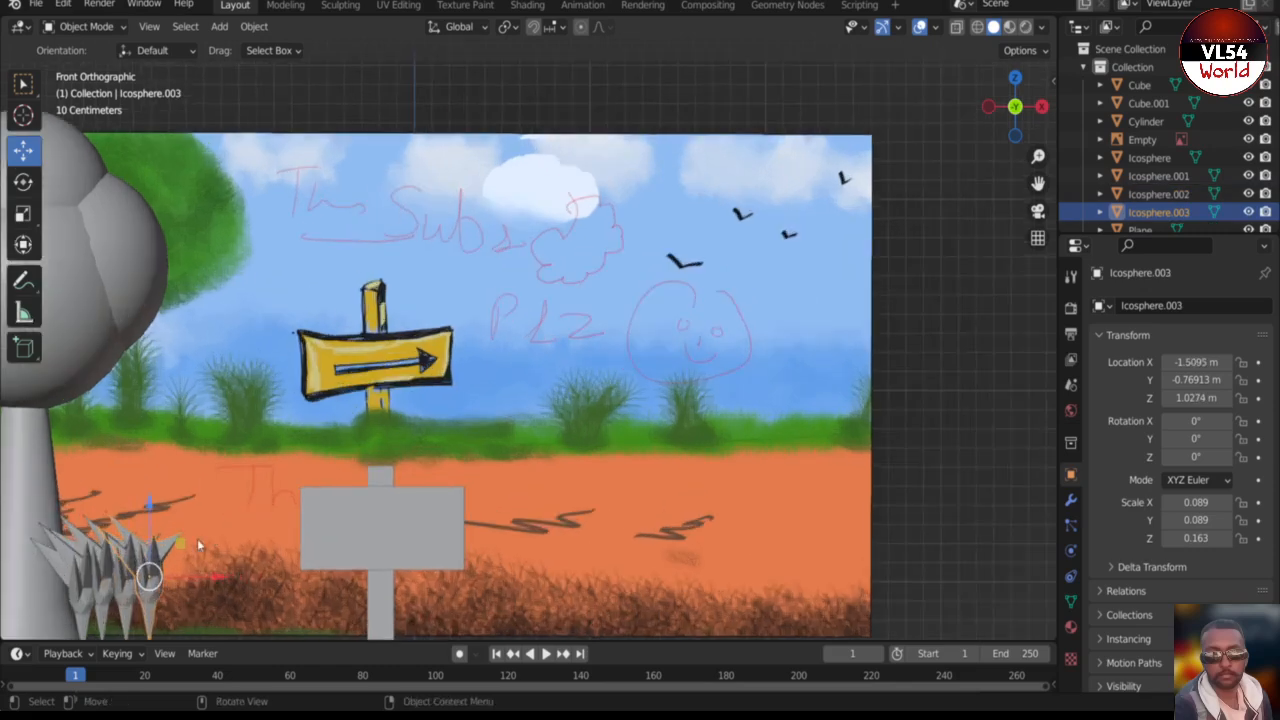
pyautogui.keyDown('ctrl'); pyautogui.click(128, 600); pyautogui.keyUp('ctrl')
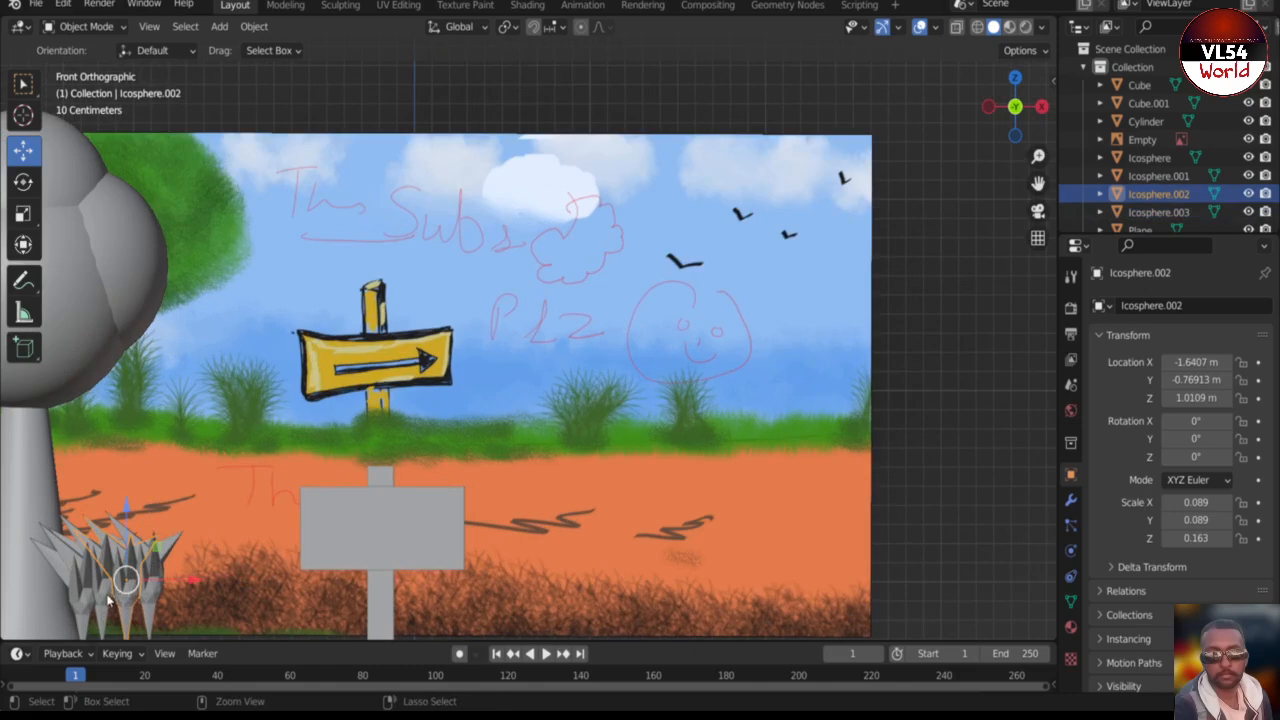
pyautogui.click(108, 598)
# - Select all four spiky bushes beside the tree trunk and join them into a single object
pyautogui.click(84, 591)
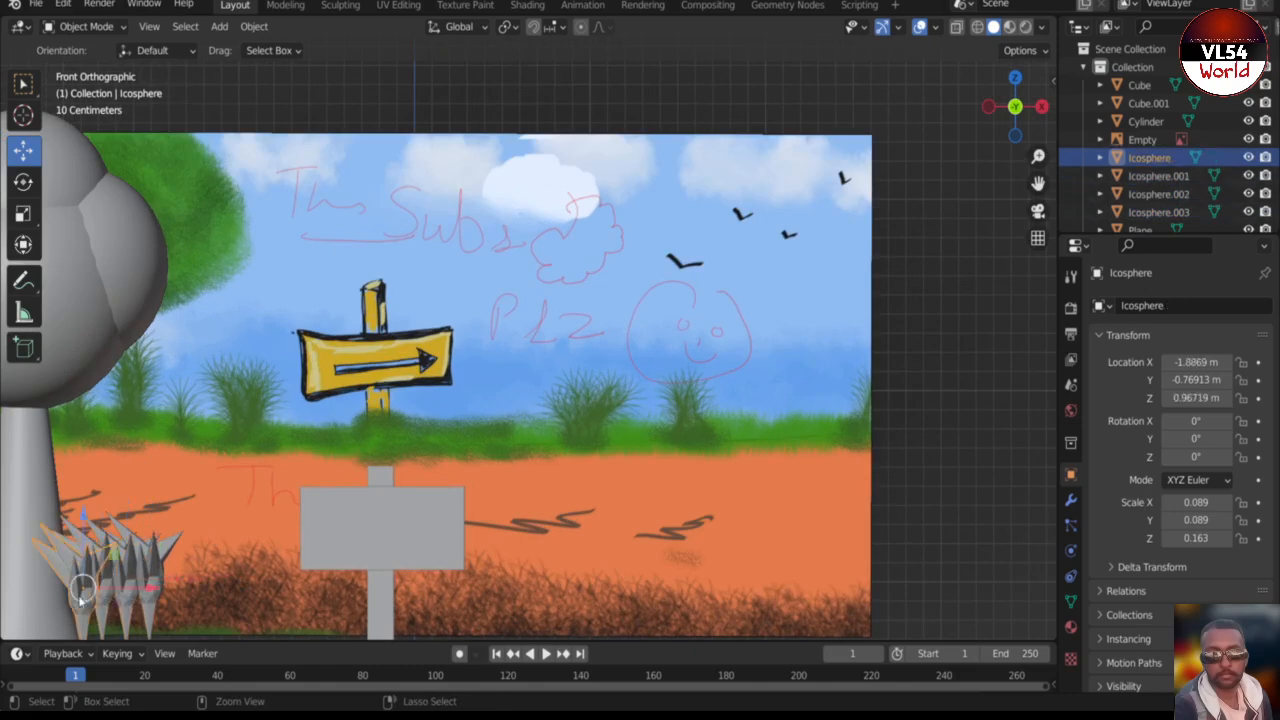
pyautogui.keyDown('shift'); pyautogui.click(106, 590); pyautogui.keyUp('shift')
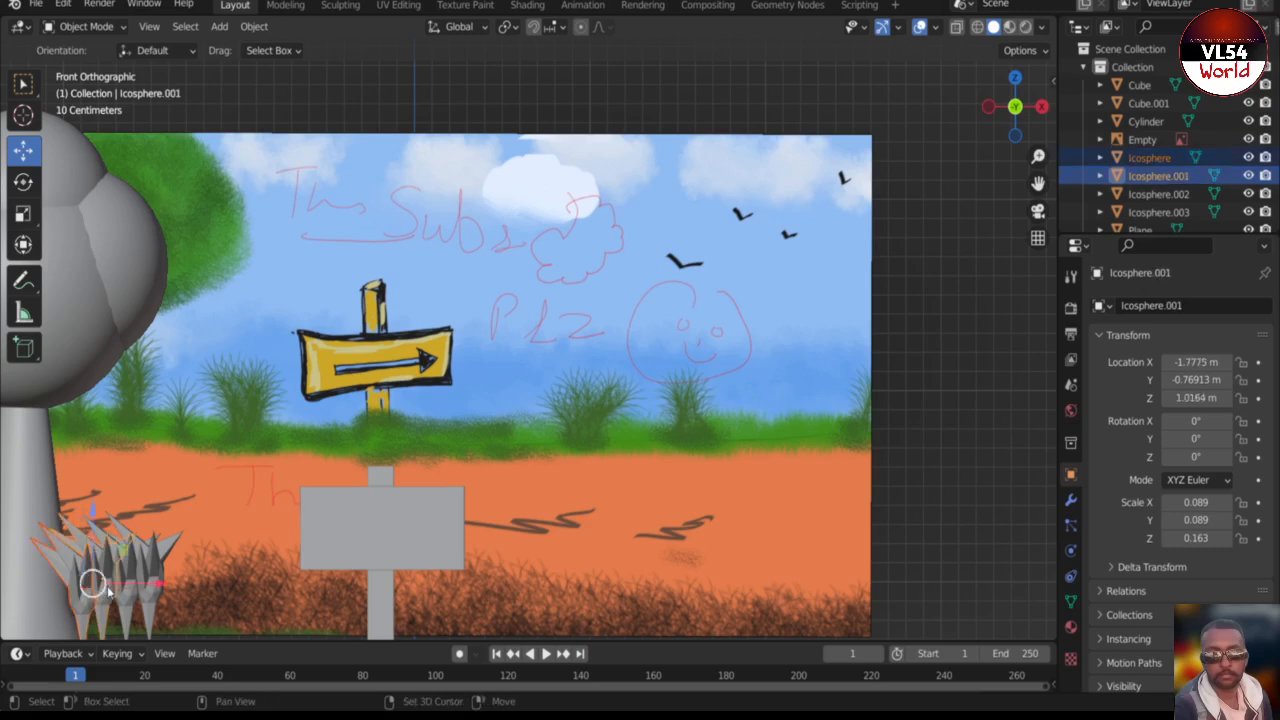
pyautogui.keyDown('shift'); pyautogui.click(143, 597); pyautogui.keyUp('shift')
pyautogui.keyDown('shift'); pyautogui.click(147, 595); pyautogui.keyUp('shift')
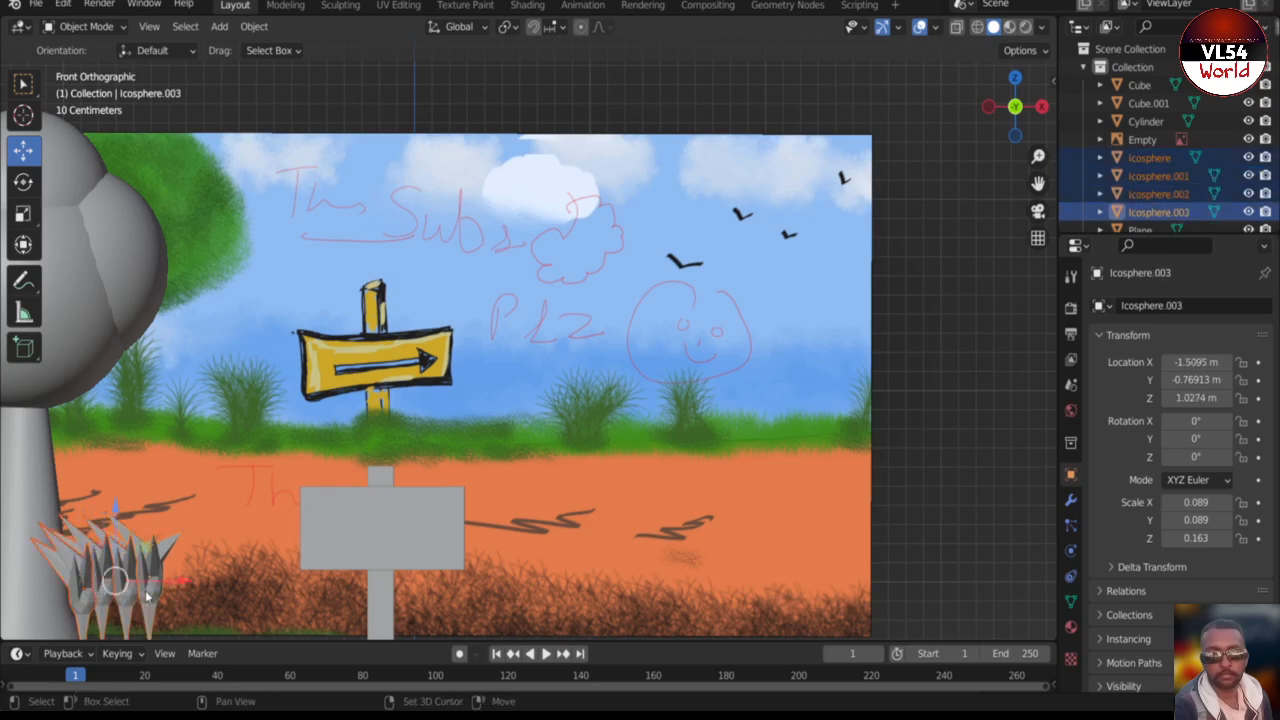
pyautogui.rightClick(152, 583)
pyautogui.moveTo(153, 580)
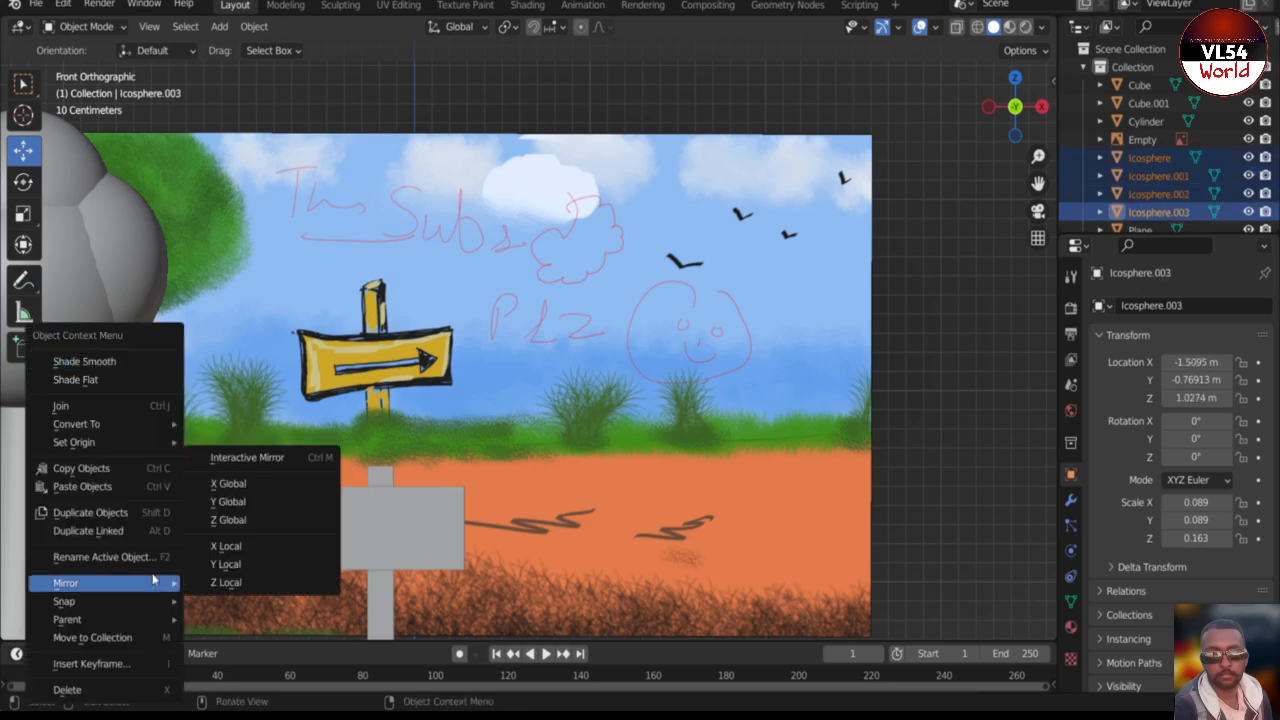
pyautogui.click(75, 406)
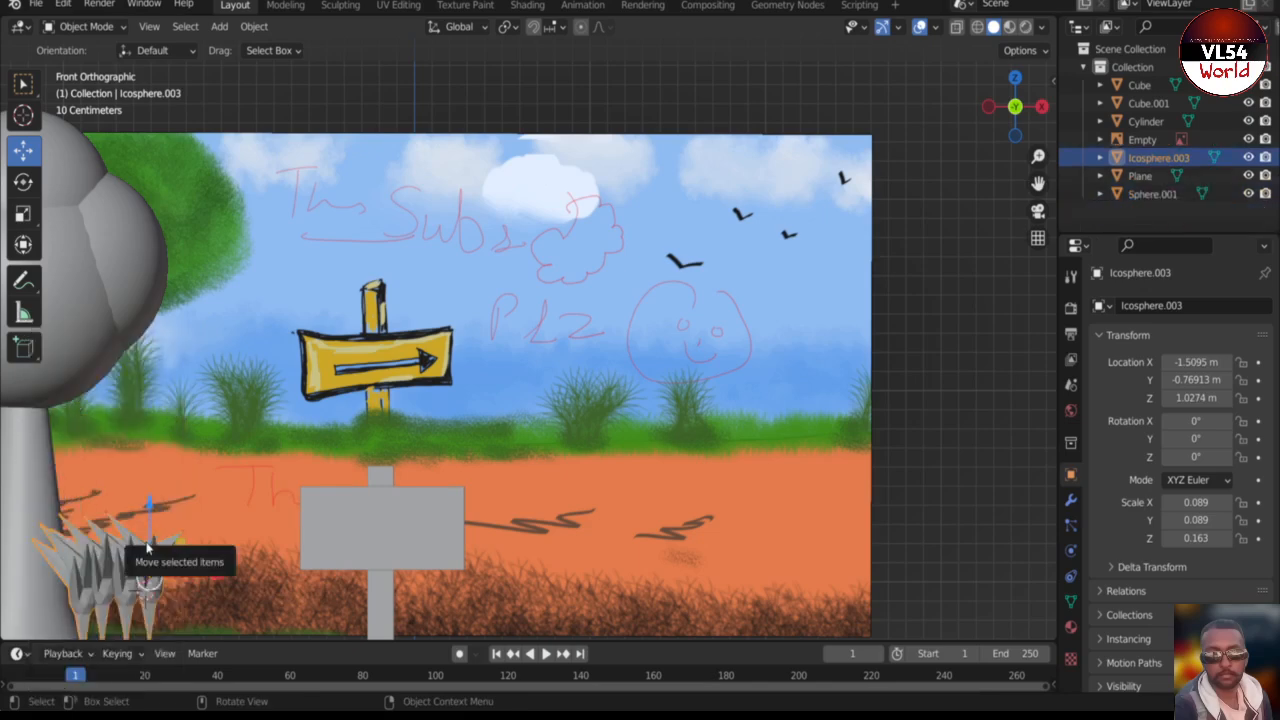
# - Lower the joined bush clump along Z to about 0.956 m so its stems meet the ground slab
pyautogui.moveTo(150, 508)
pyautogui.mouseDown()
pyautogui.moveTo(154, 524)
pyautogui.moveTo(150, 494)
pyautogui.moveTo(162, 530)
pyautogui.mouseUp()
pyautogui.scroll(-2, 162, 530)
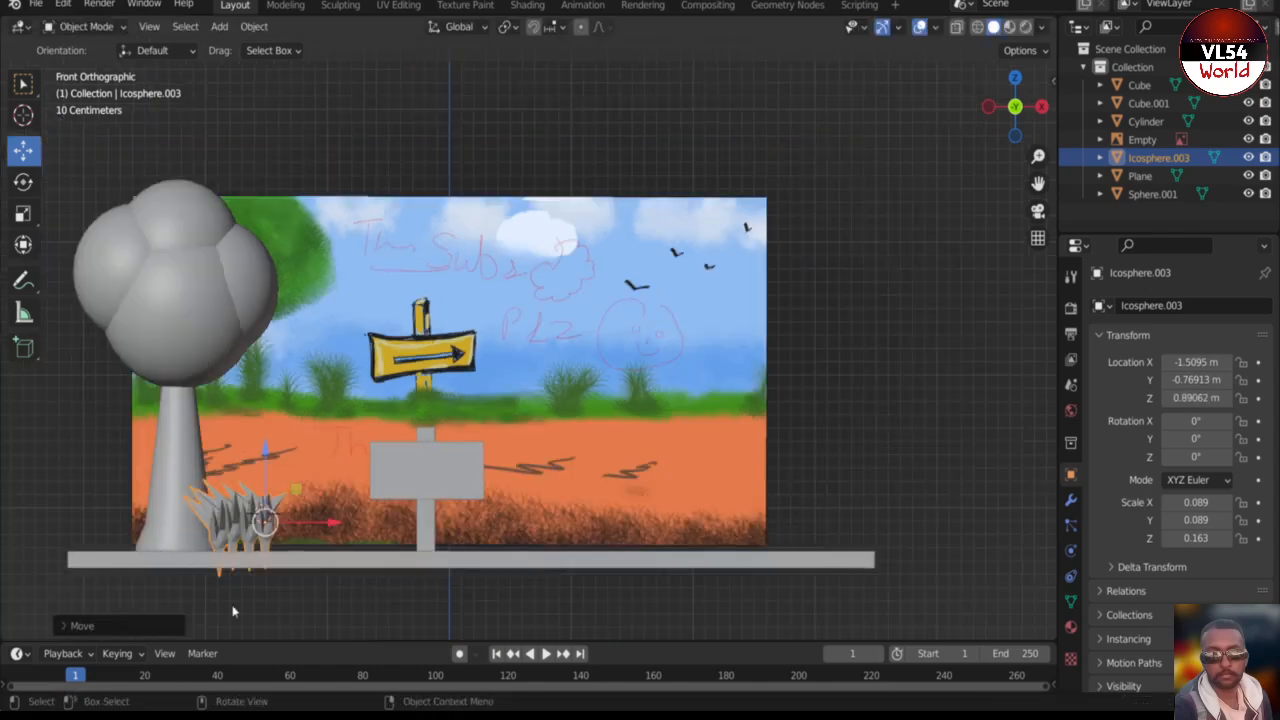
pyautogui.moveTo(265, 465); pyautogui.dragTo(262, 438)
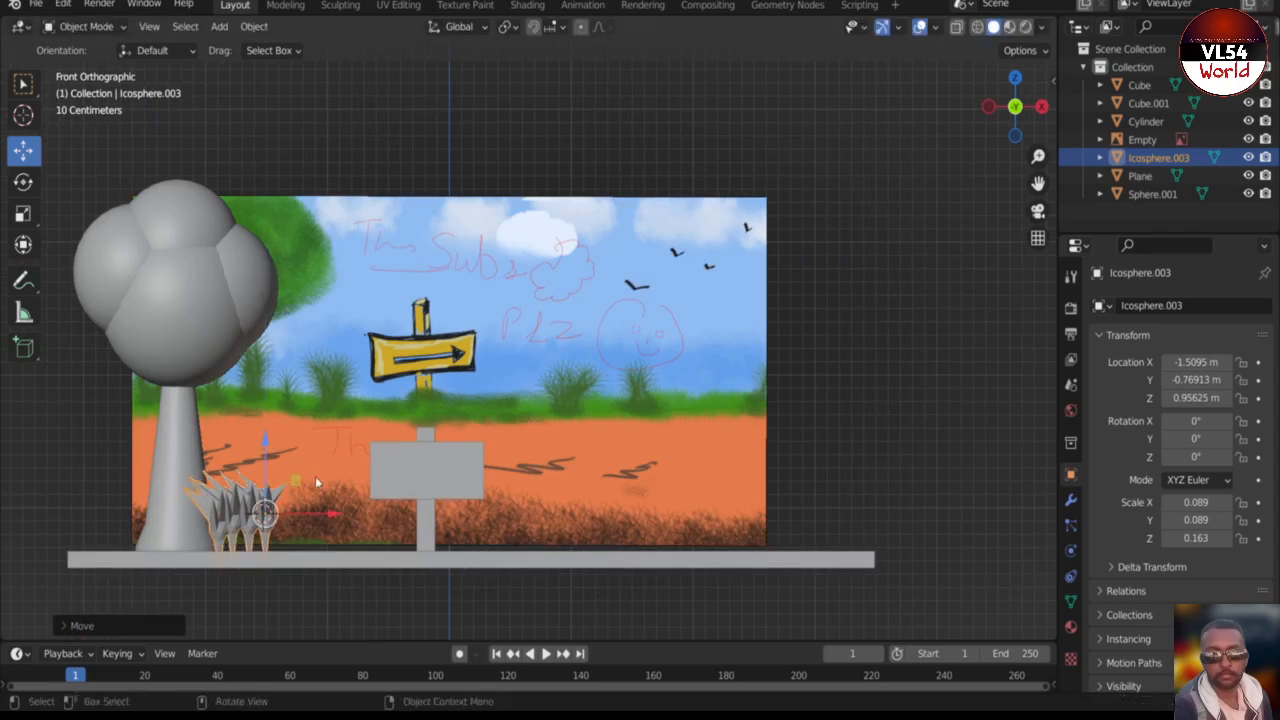
# - Give the bush clump a new material with a bright green base color and switch the viewport to Material Preview shading
pyautogui.click(1070, 626)
pyautogui.click(1188, 382)
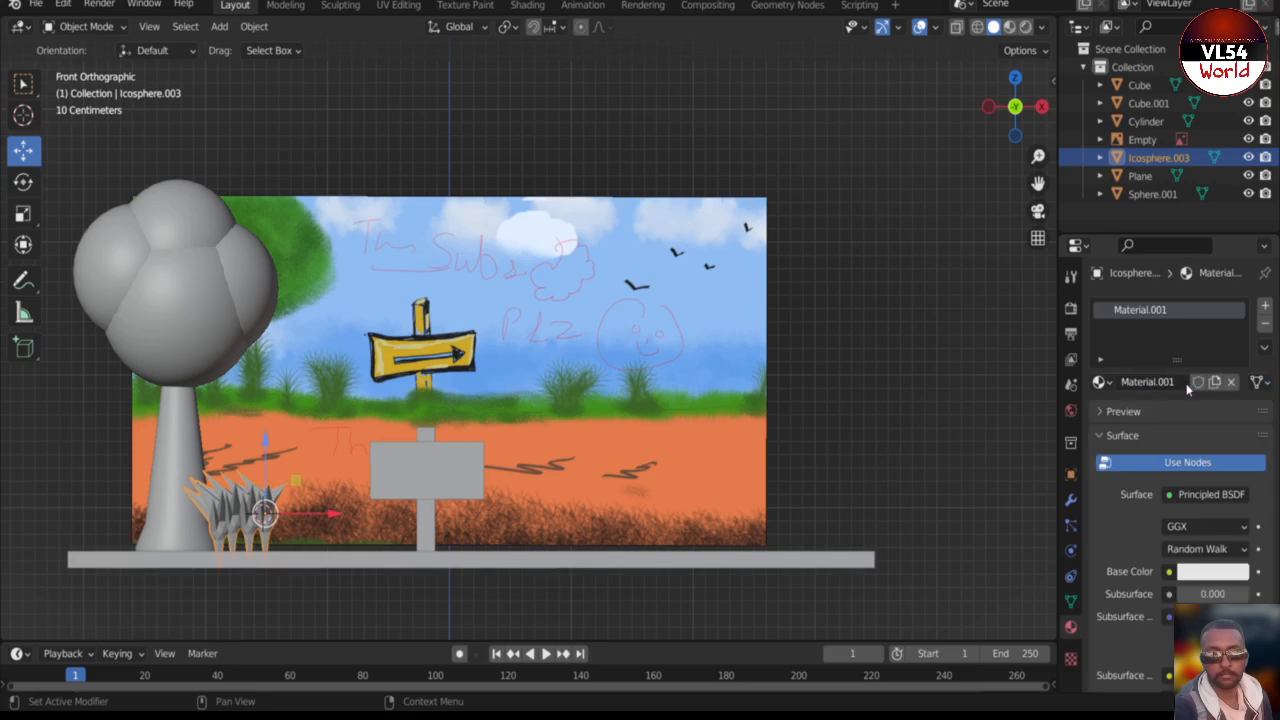
pyautogui.click(1205, 575)
pyautogui.moveTo(1165, 364); pyautogui.dragTo(1128, 335)
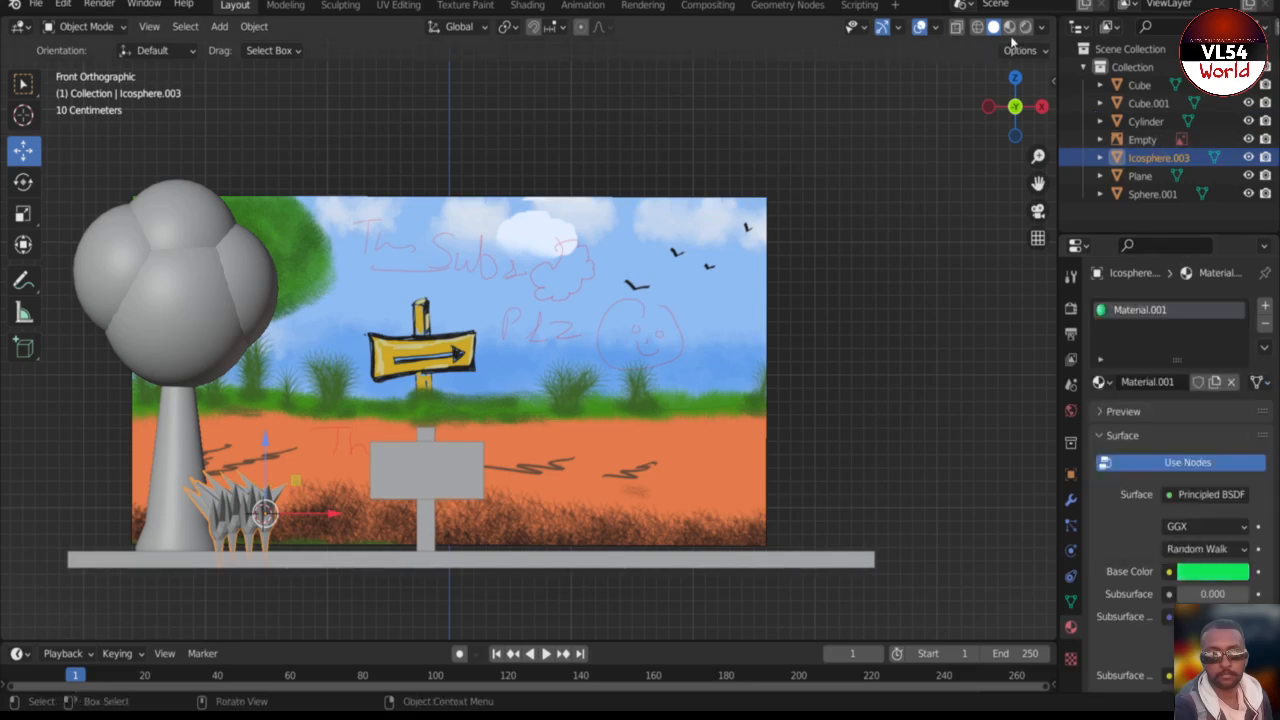
pyautogui.click(1009, 30)
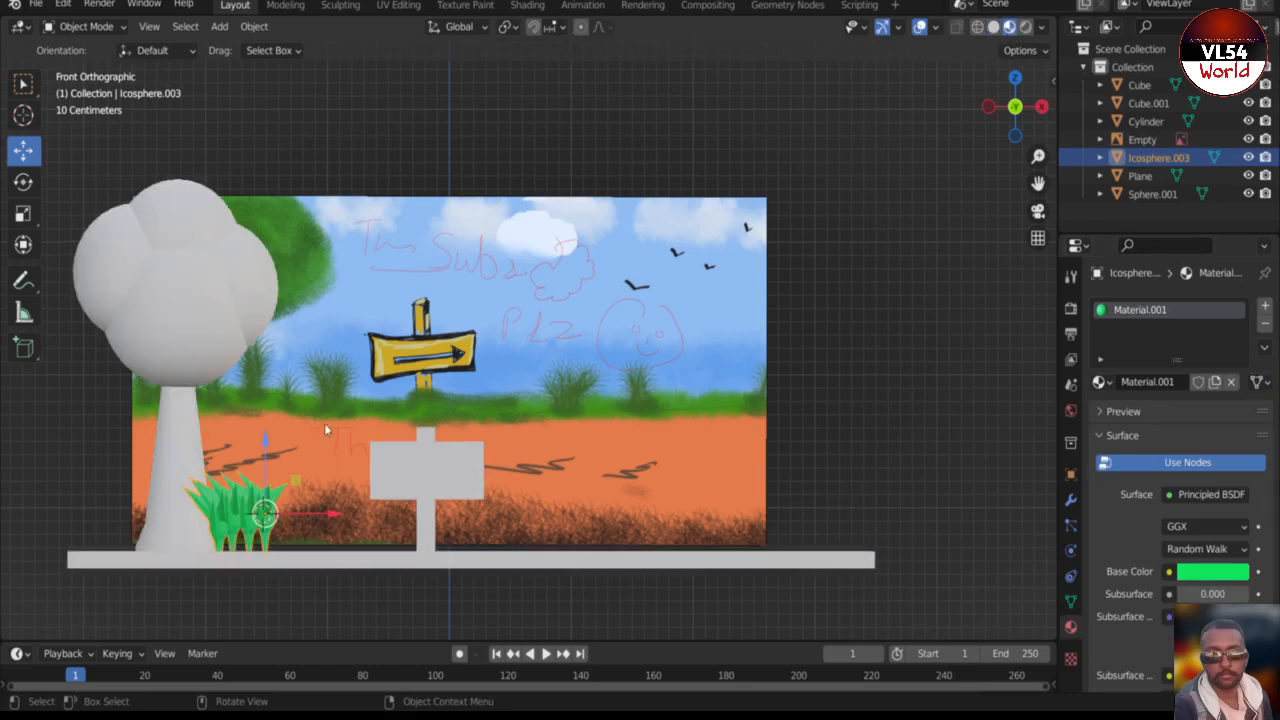
# - Give the tree crown a new material with a yellow base color
pyautogui.click(170, 300)
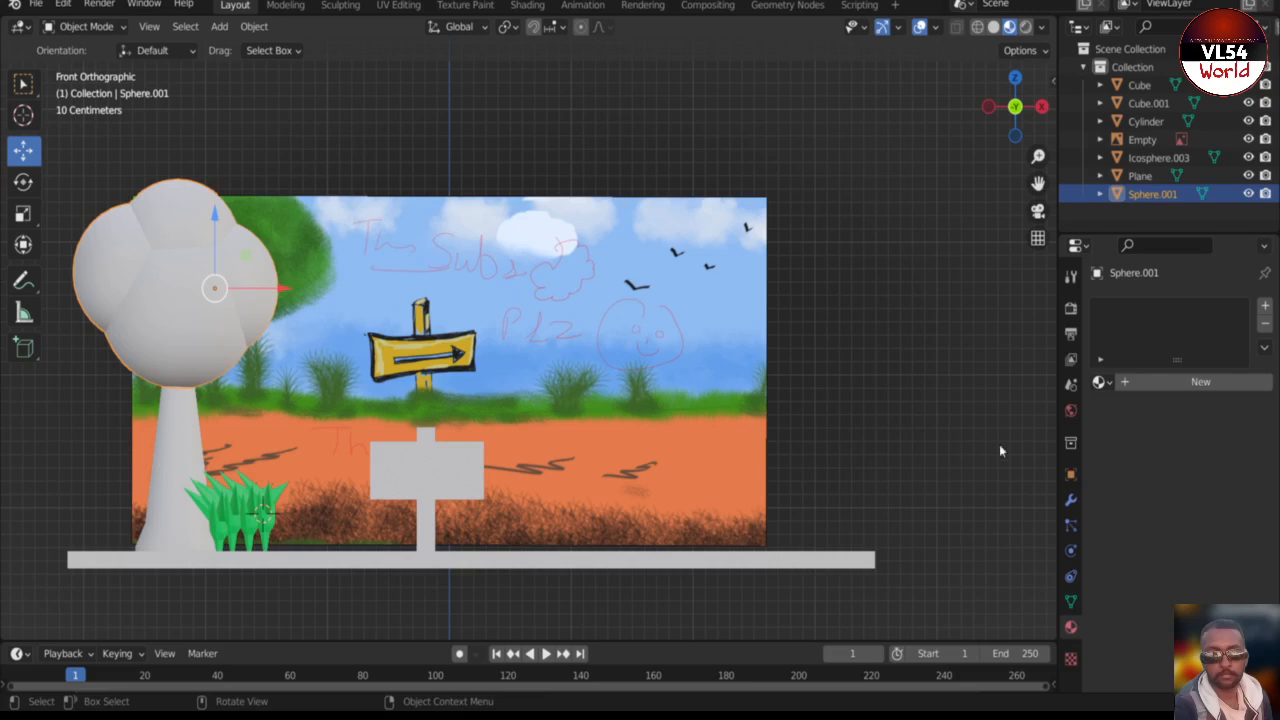
pyautogui.click(1140, 382)
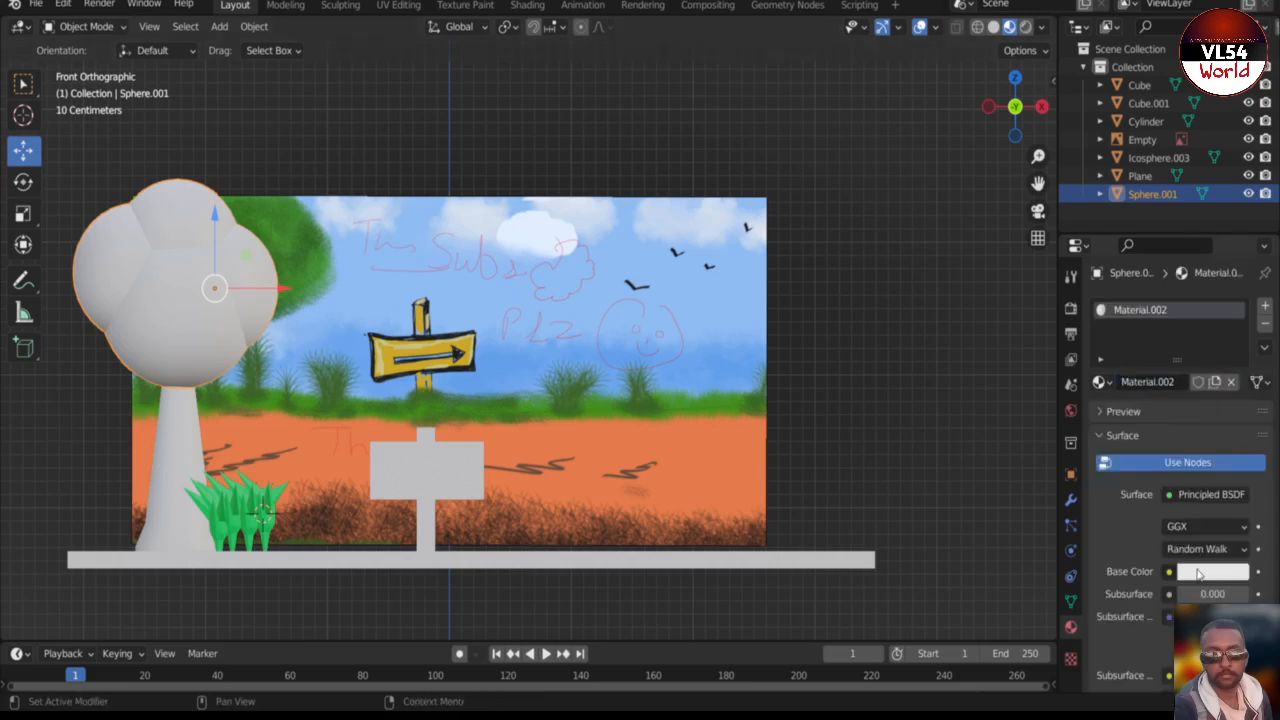
pyautogui.click(1200, 572)
pyautogui.moveTo(1162, 377); pyautogui.dragTo(1102, 388)
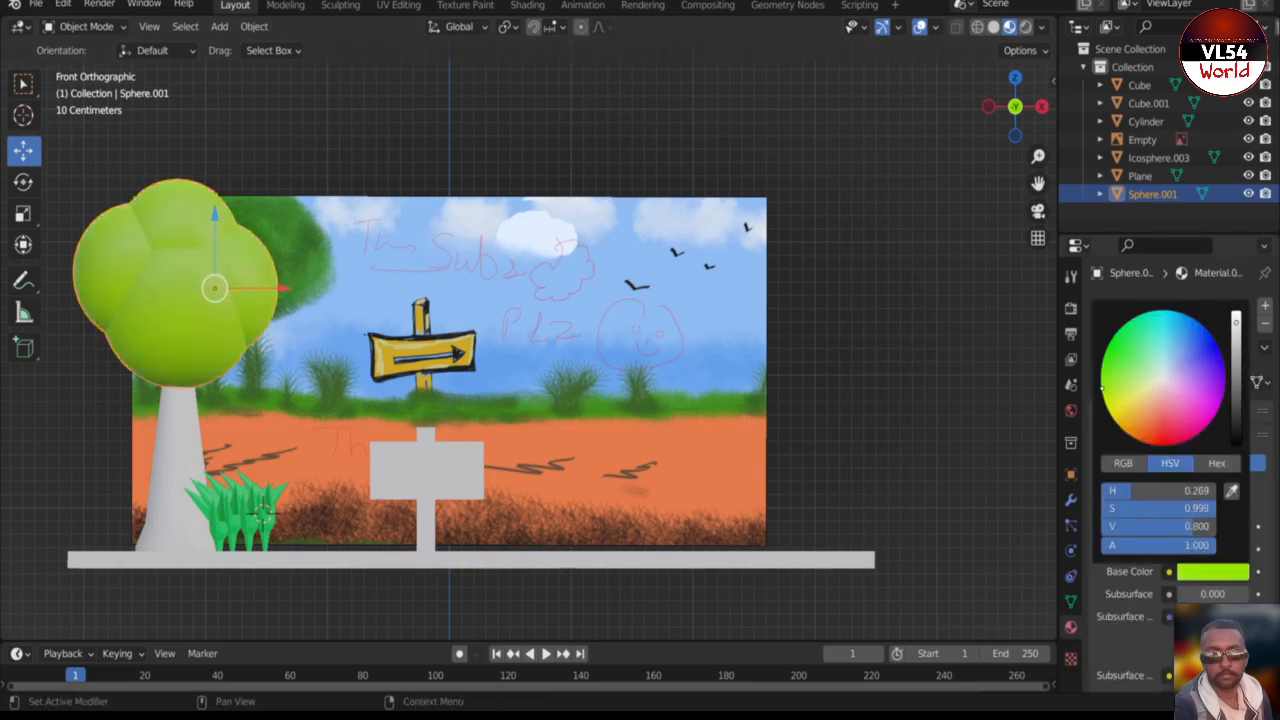
# - Give the tree trunk a new material with an orange-red base color, then deselect it
pyautogui.click(180, 450)
pyautogui.click(1156, 381)
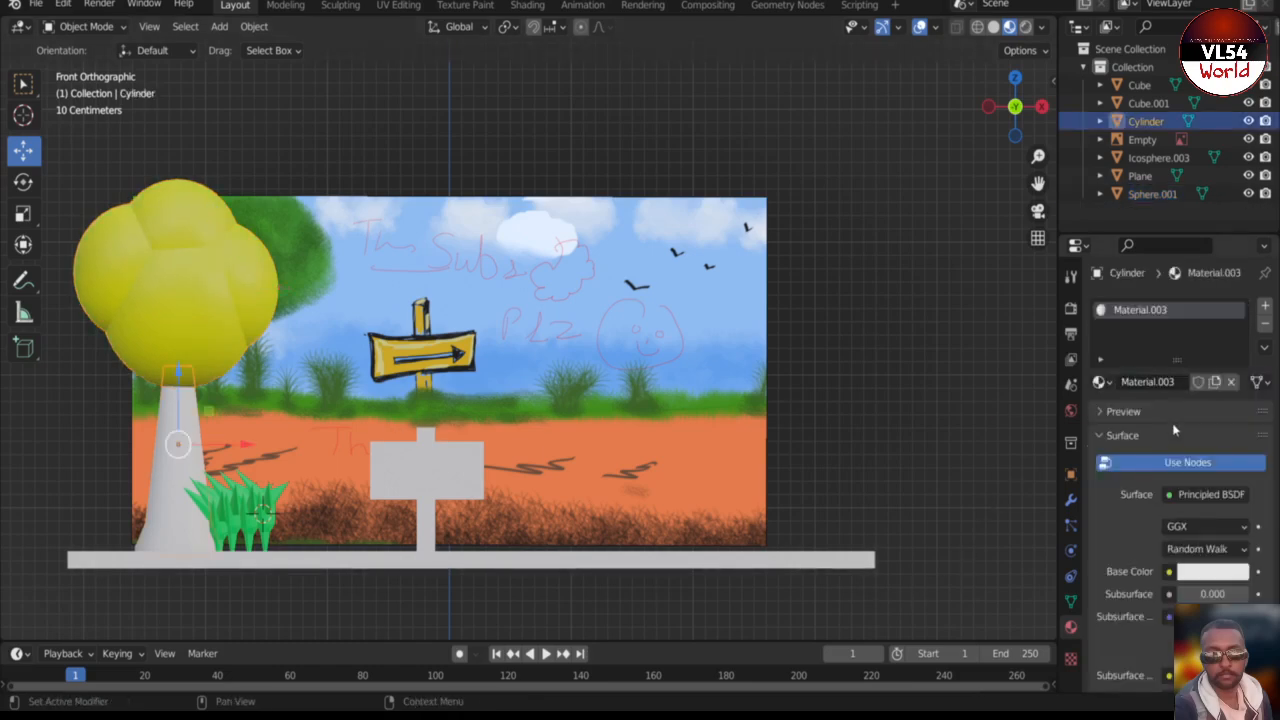
pyautogui.click(1205, 575)
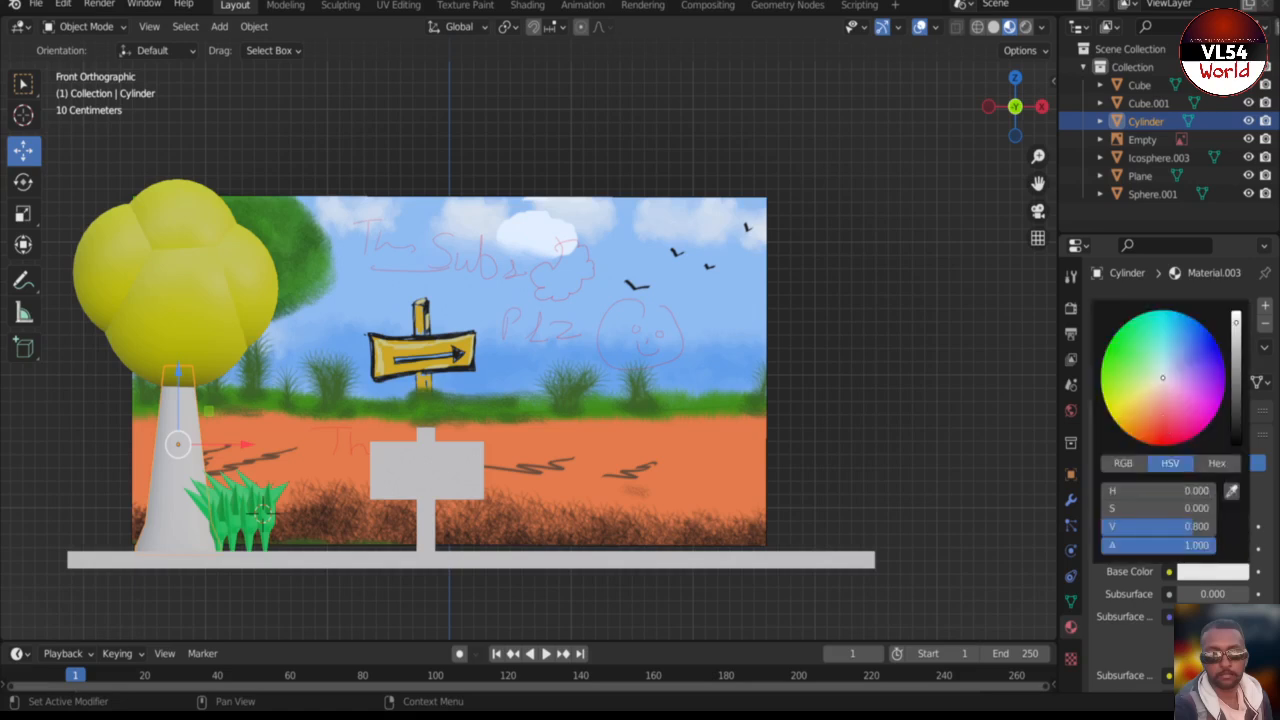
pyautogui.click(1147, 438)
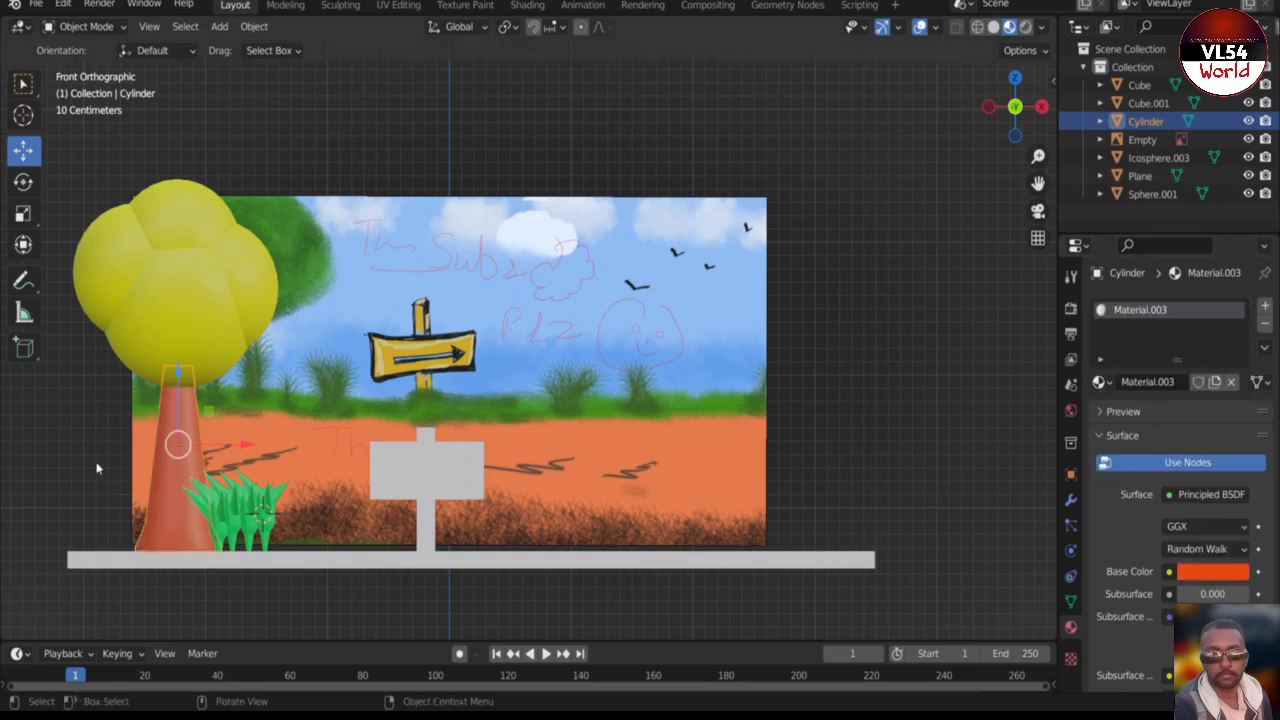
pyautogui.click(91, 465)
# - Give the signpost's board a new material with a golden orange base color
pyautogui.click(432, 477)
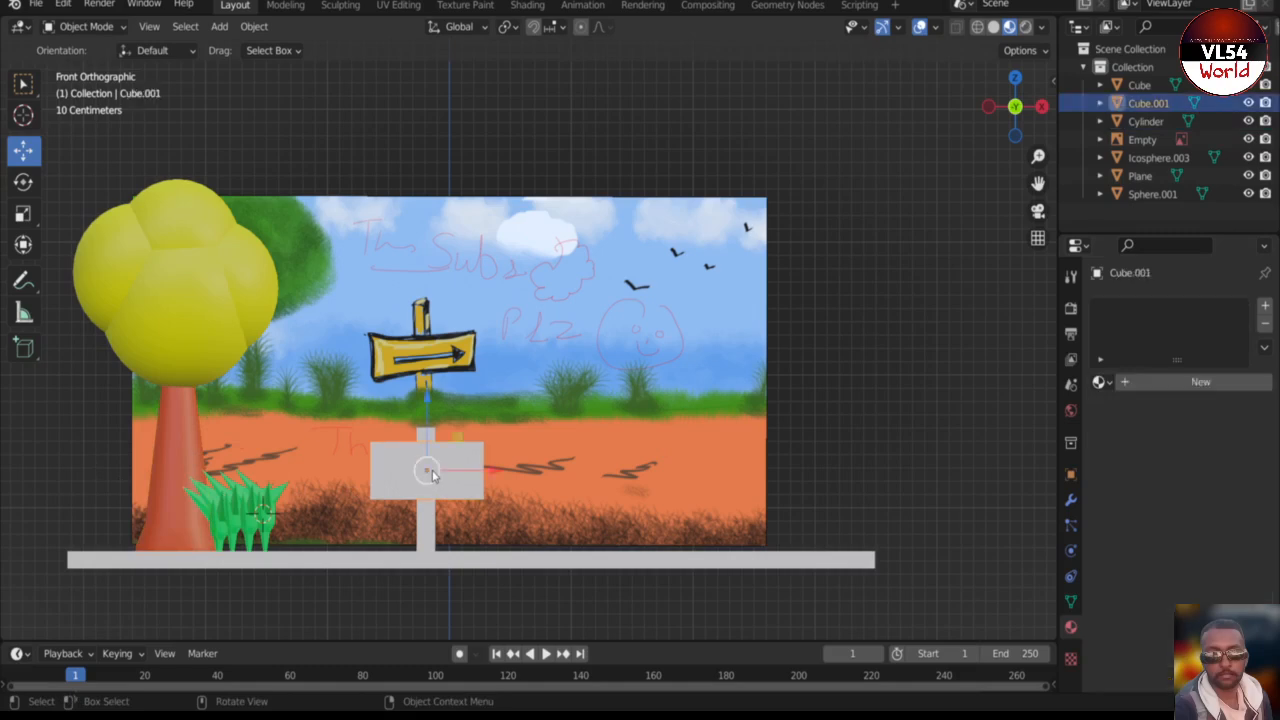
pyautogui.click(1184, 384)
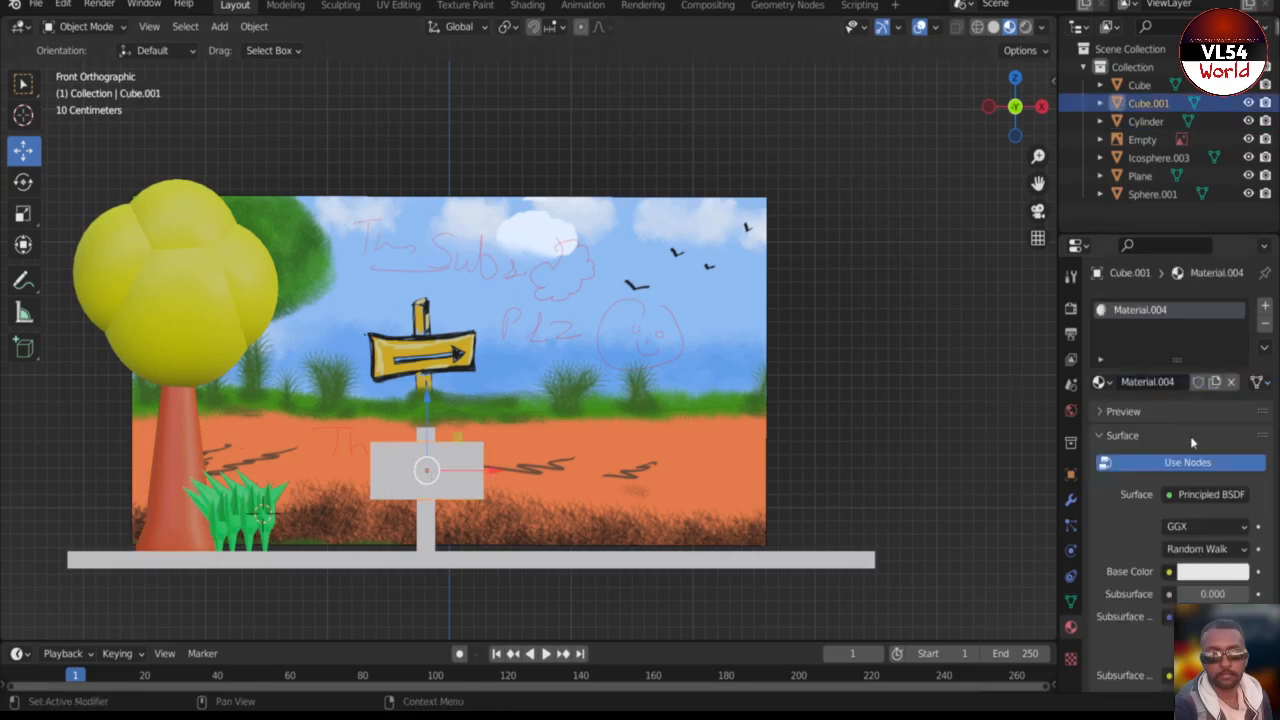
pyautogui.click(1217, 572)
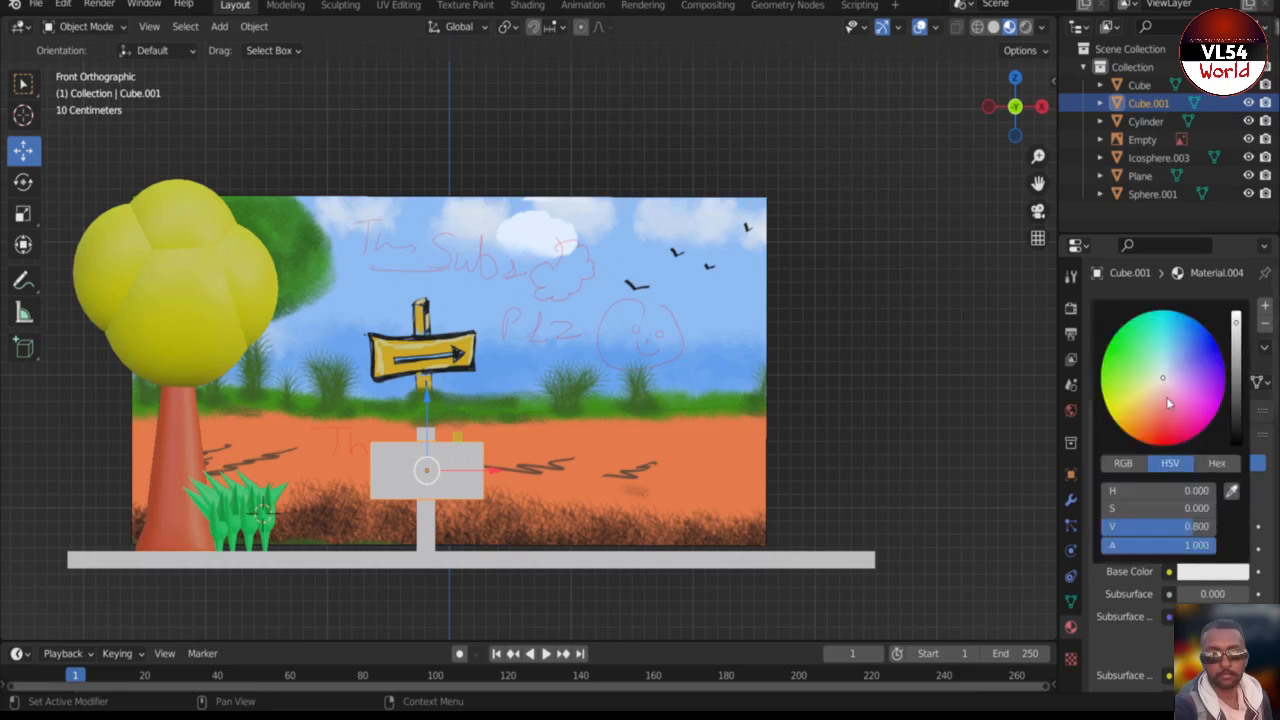
pyautogui.moveTo(1169, 402); pyautogui.dragTo(1131, 432)
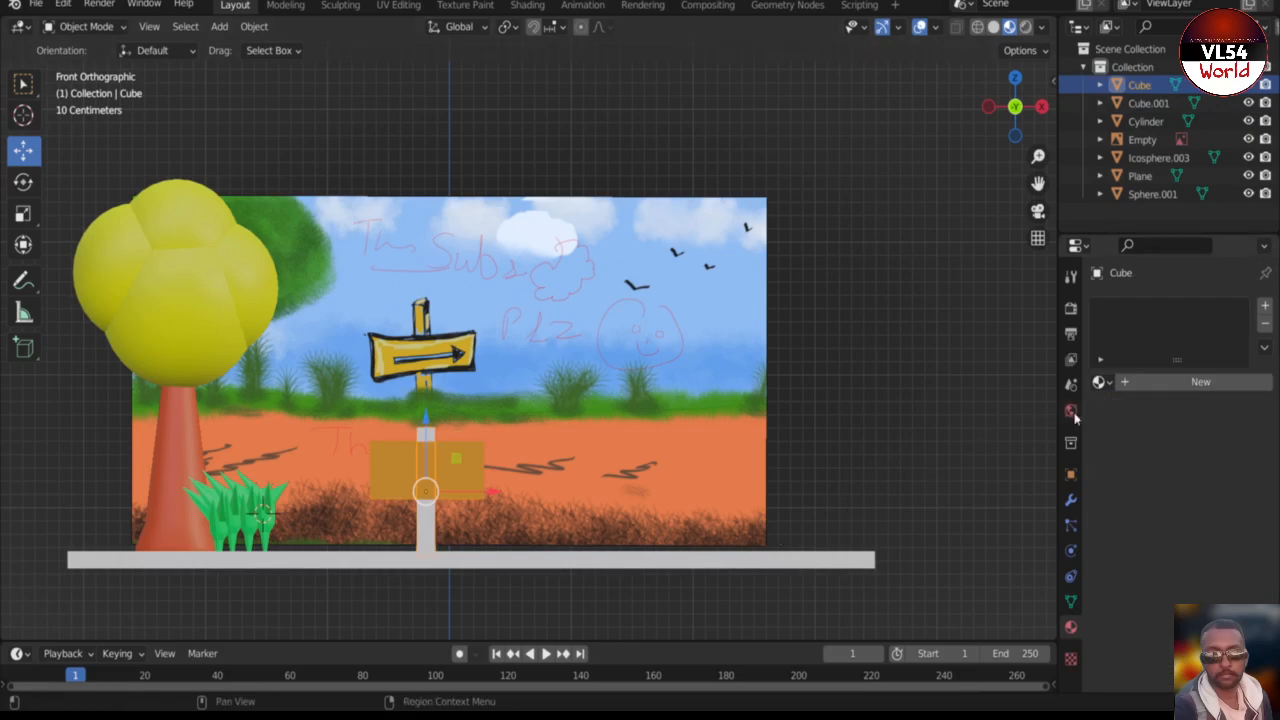
# - Give the signpost's post a new material with a light orange base color, hue 0.043 and value 0.800
pyautogui.click(1200, 381)
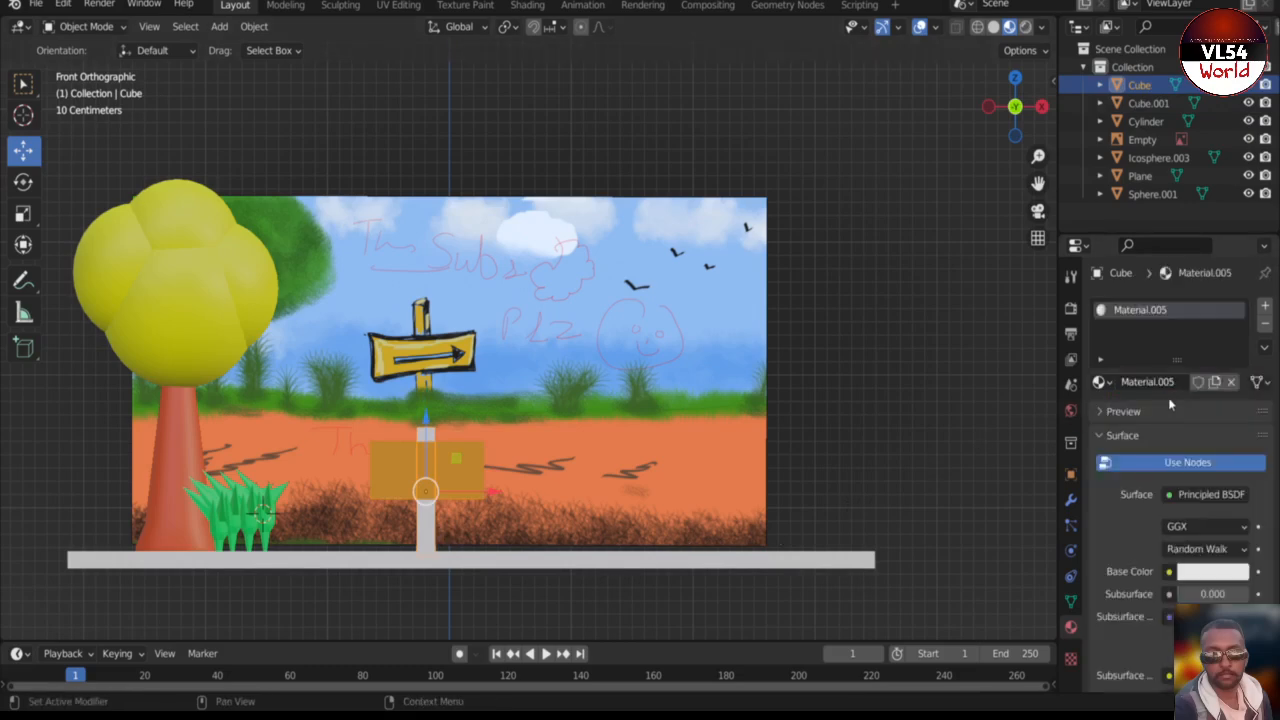
pyautogui.click(1211, 571)
pyautogui.moveTo(1157, 402); pyautogui.dragTo(1144, 420)
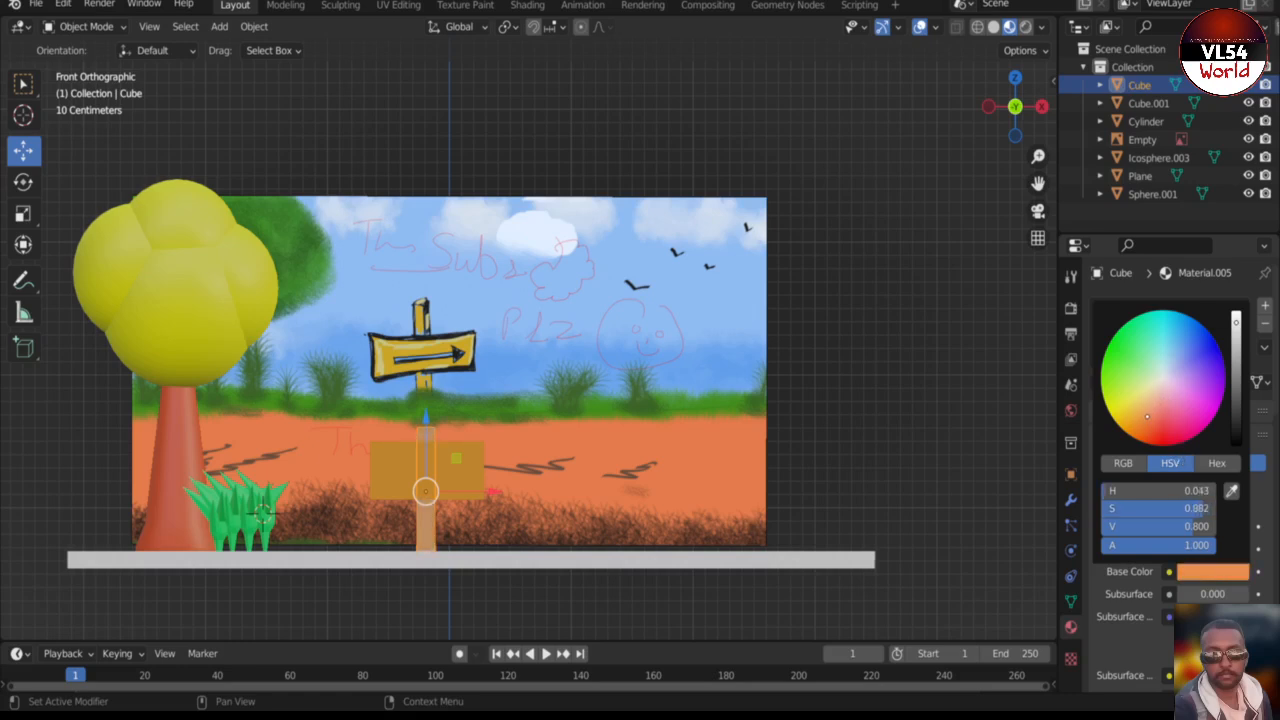
pyautogui.click(360, 604)
# - Give the ground slab a new material with a pale yellow base color, hue 0.142, saturation 0.758 and value 0.800
pyautogui.moveTo(363, 604); pyautogui.dragTo(437, 594, button='middle')
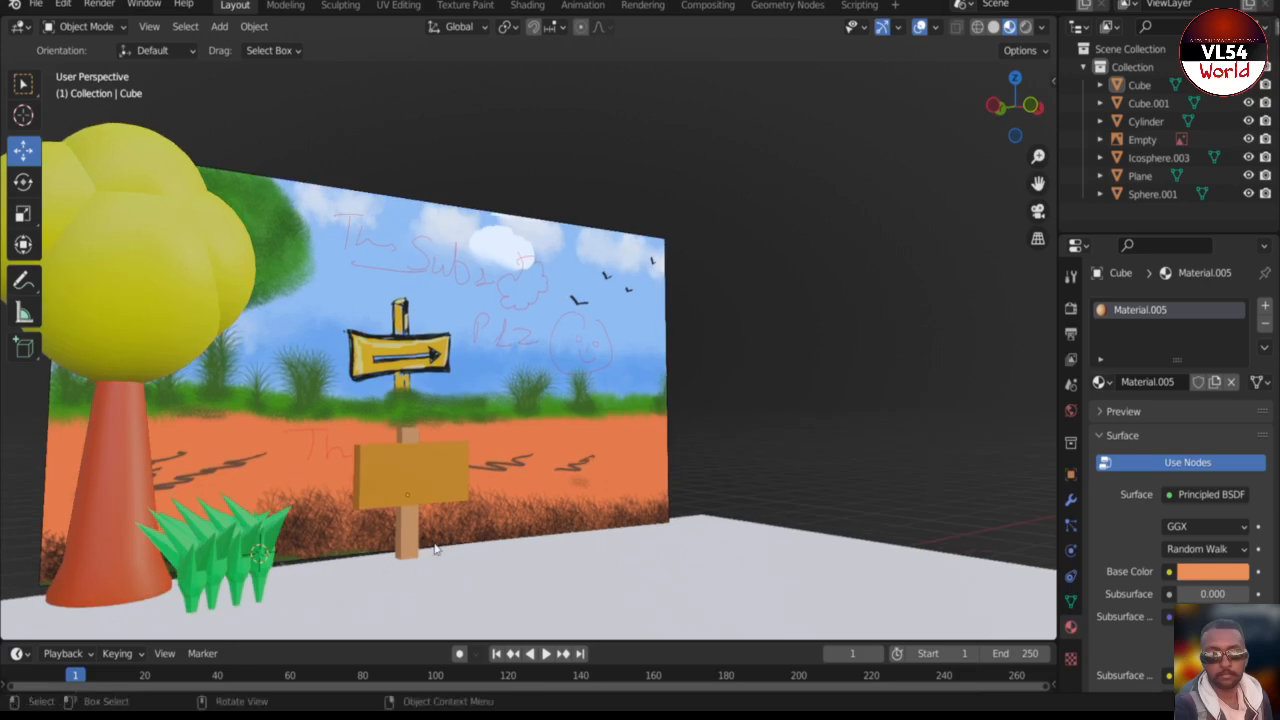
pyautogui.scroll(-2, 503, 587)
pyautogui.click(517, 594)
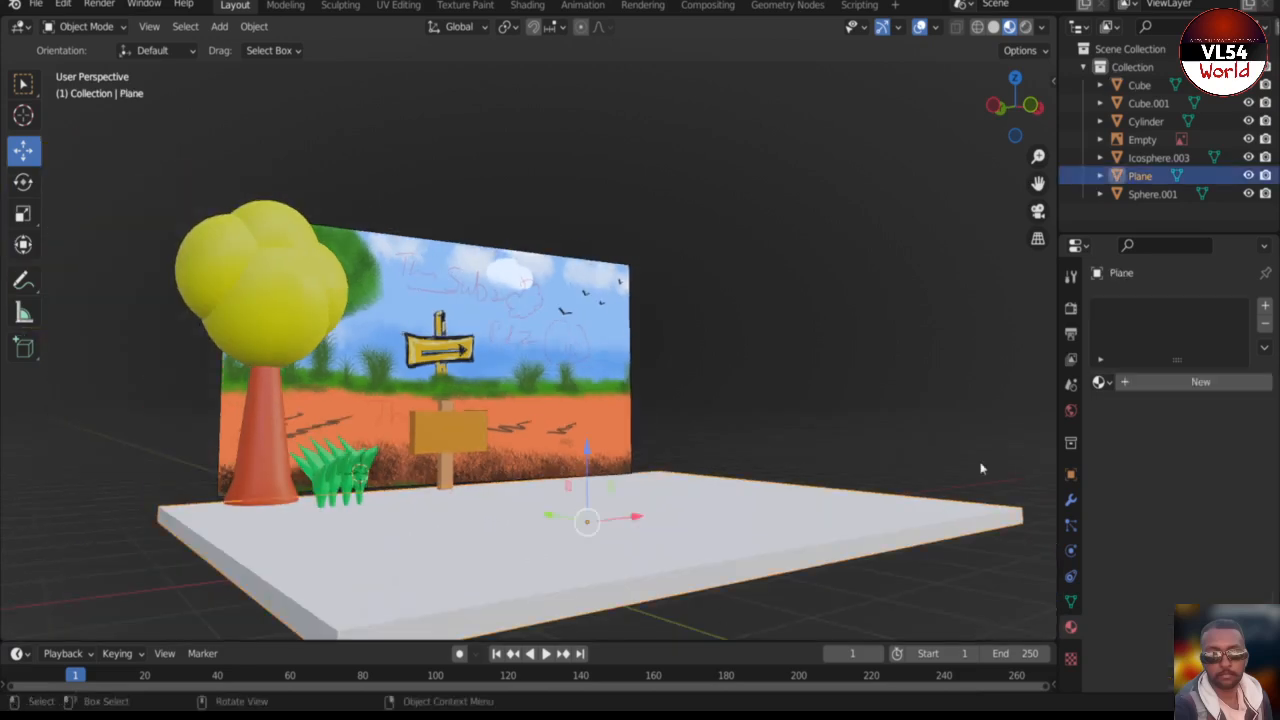
pyautogui.click(1173, 387)
pyautogui.click(1205, 574)
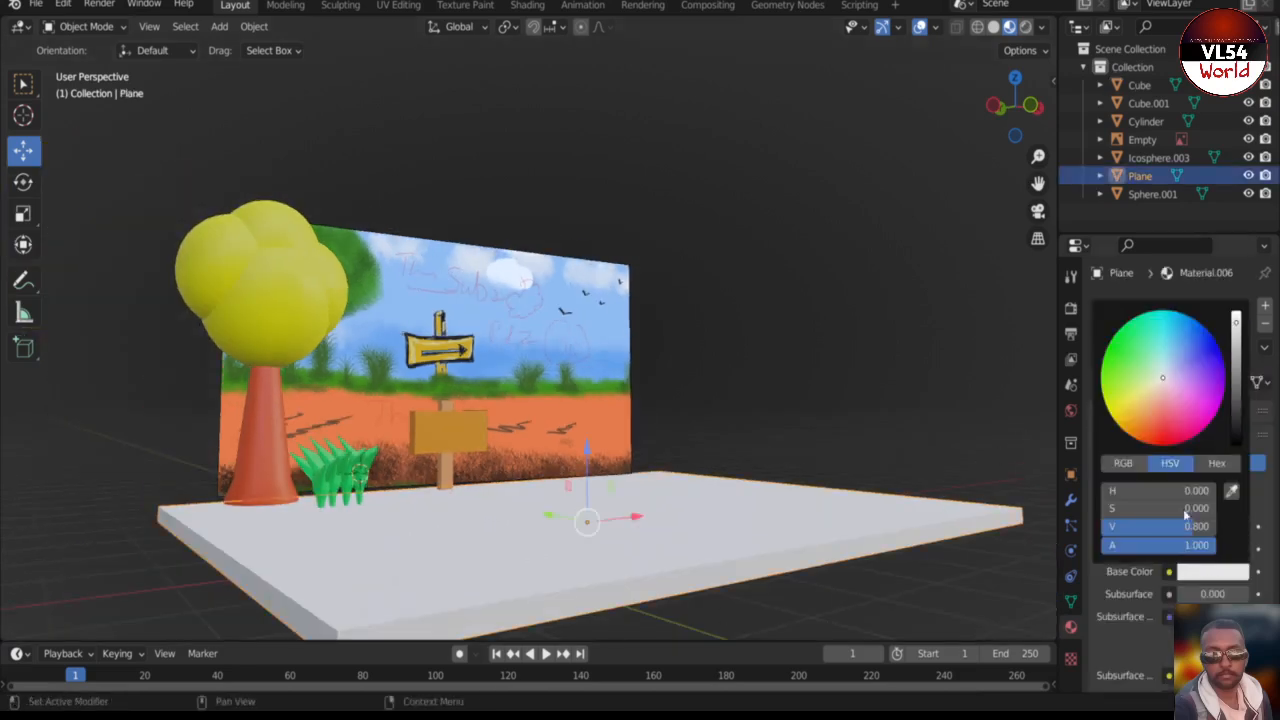
pyautogui.click(1143, 416)
pyautogui.moveTo(1143, 416)
pyautogui.mouseDown()
pyautogui.moveTo(1135, 438)
pyautogui.moveTo(1157, 444)
pyautogui.moveTo(1136, 428)
pyautogui.moveTo(1131, 388)
pyautogui.moveTo(1105, 378)
pyautogui.moveTo(1136, 438)
pyautogui.moveTo(1182, 440)
pyautogui.moveTo(1225, 400)
pyautogui.moveTo(1222, 365)
pyautogui.moveTo(1158, 371)
pyautogui.moveTo(1136, 406)
pyautogui.moveTo(1140, 396)
pyautogui.mouseUp()
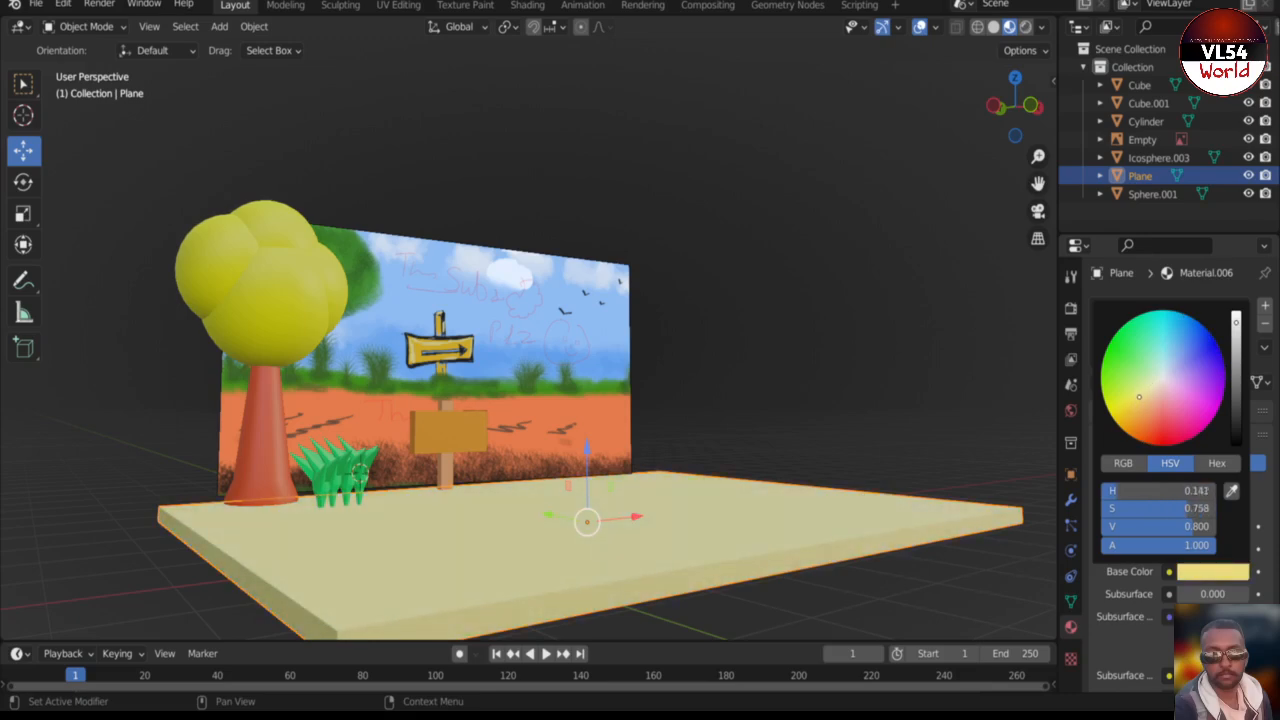
pyautogui.click(825, 416)
pyautogui.scroll(-1, 697, 380)
pyautogui.moveTo(745, 398); pyautogui.dragTo(693, 414, button='middle')
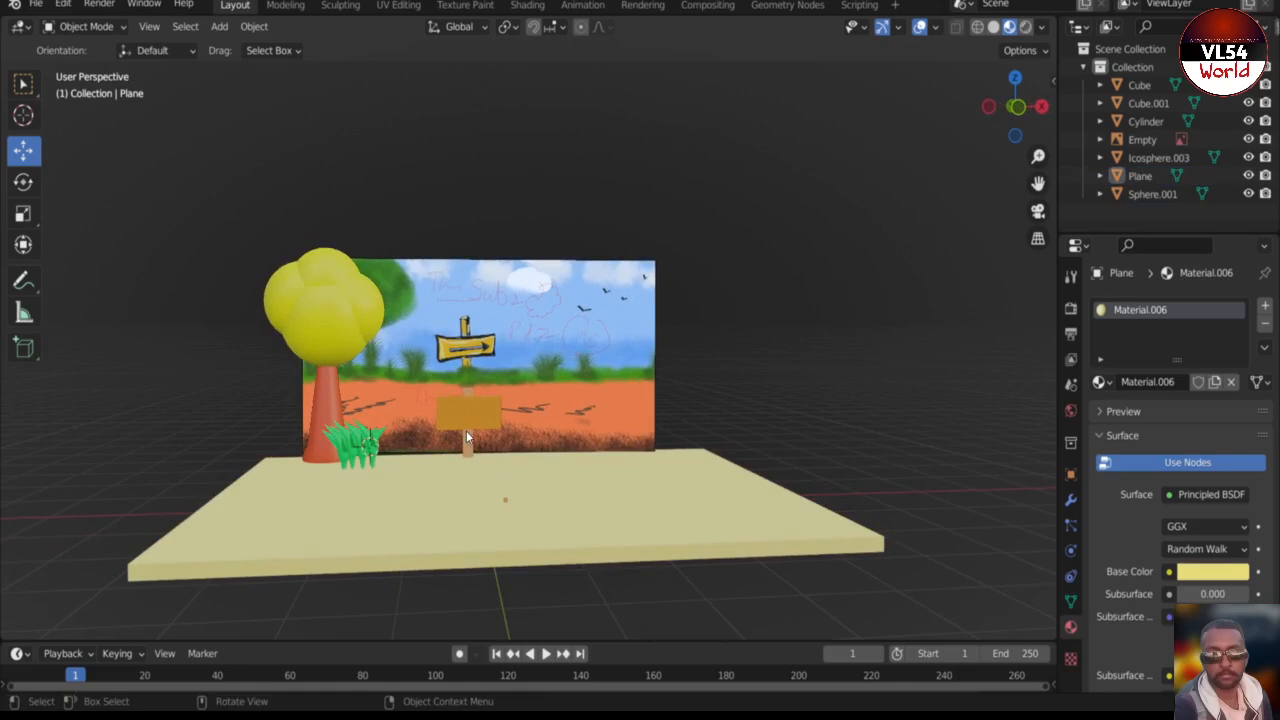
# - Duplicate the green grass bush twice, placing one copy beside it toward the signpost and the other in front of the tree trunk
pyautogui.press('KP_1')
pyautogui.scroll(1, 380, 445)
pyautogui.scroll(3, 89, 517)
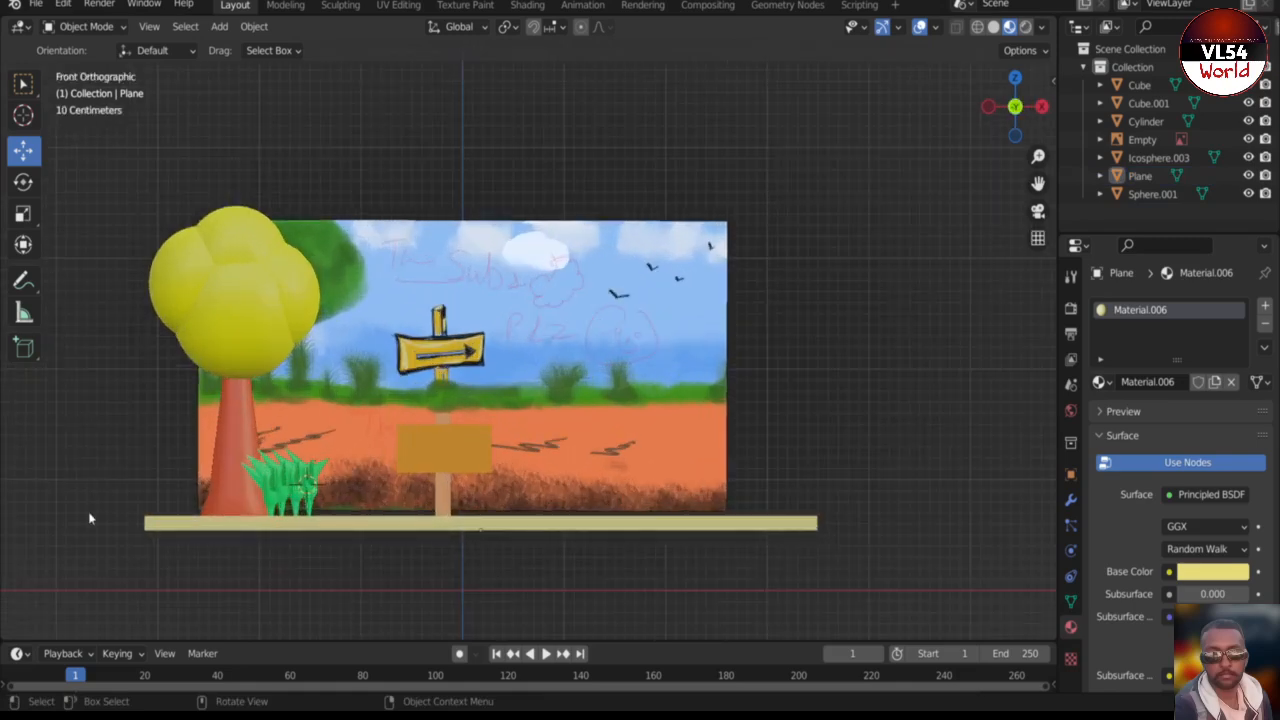
pyautogui.click(162, 544)
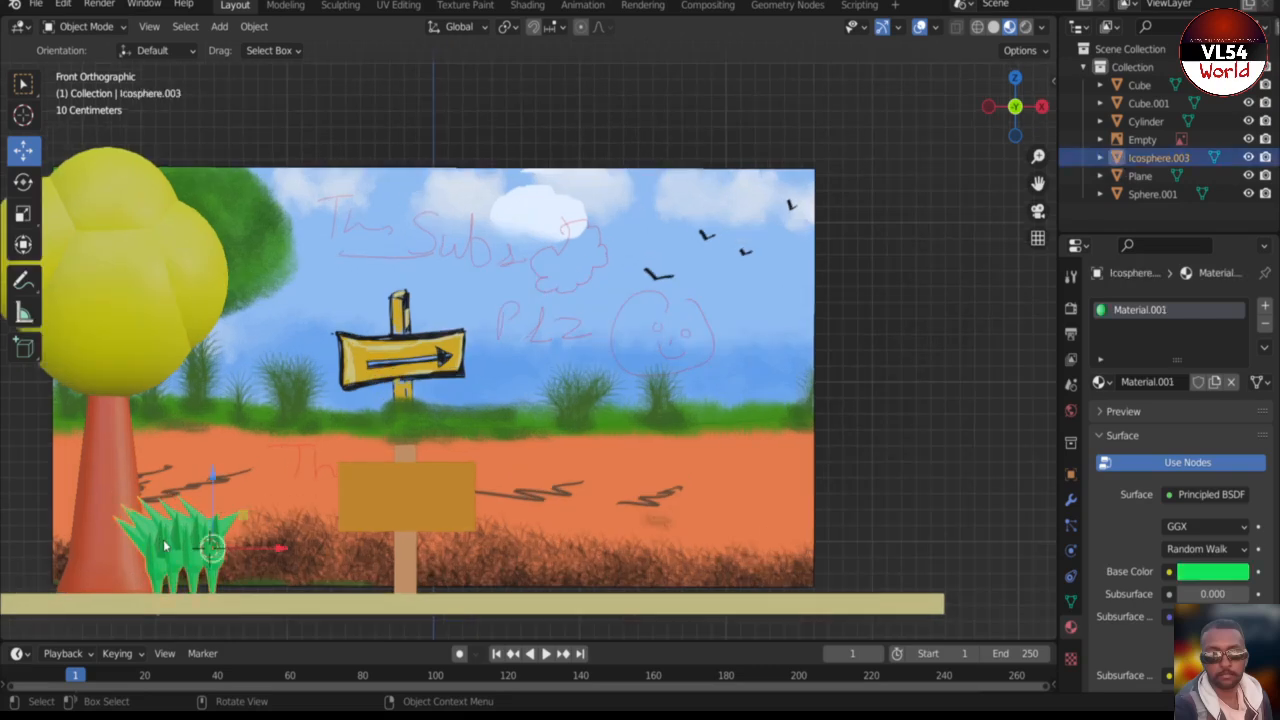
pyautogui.hotkey('shift', 'd')
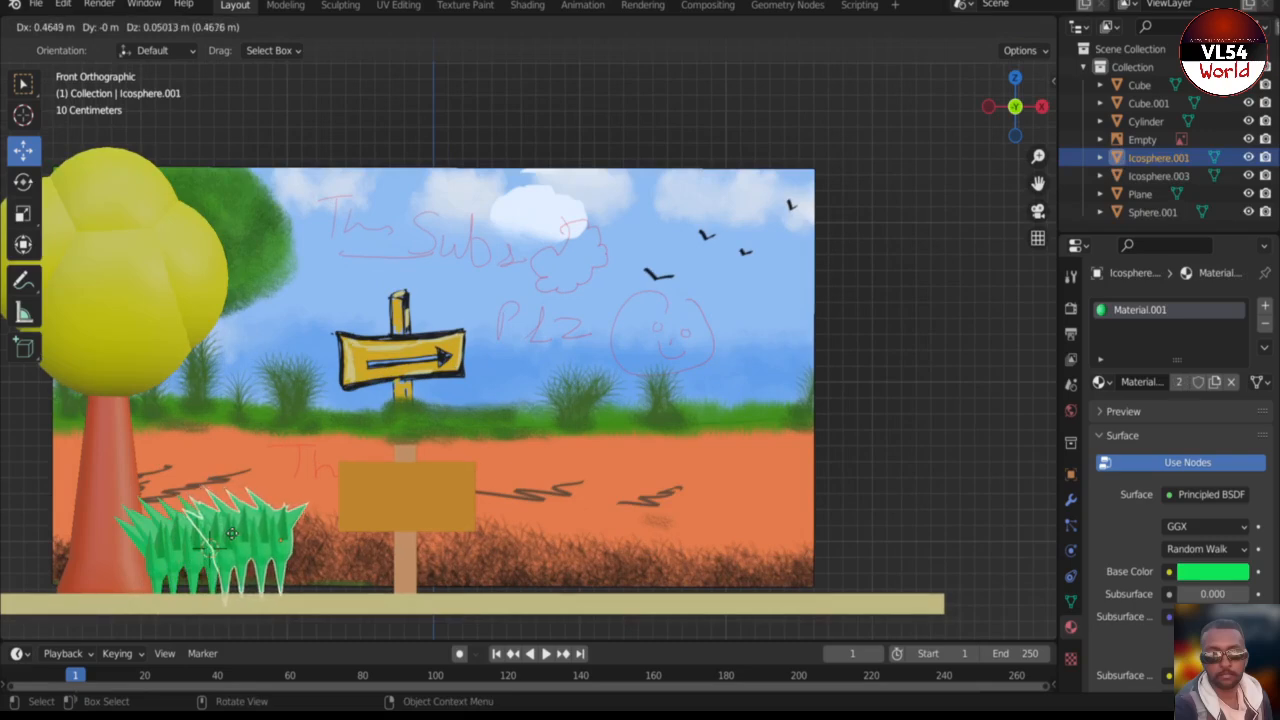
pyautogui.click(235, 545)
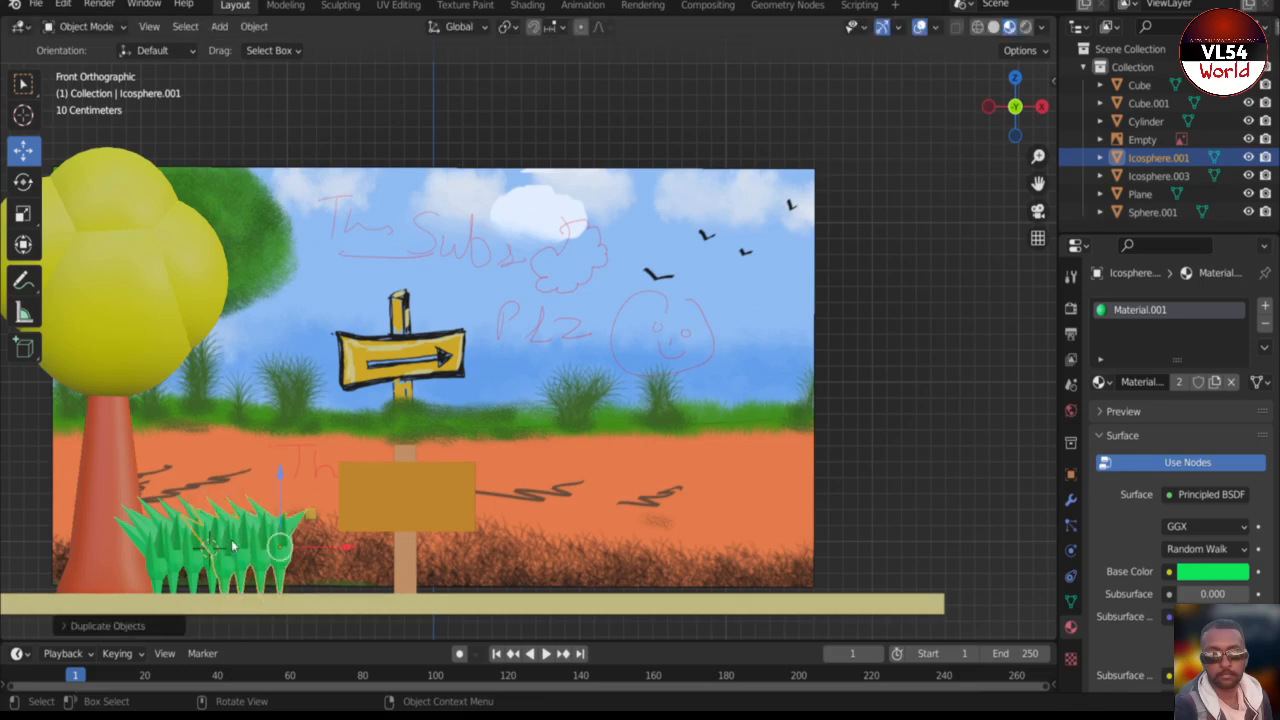
pyautogui.hotkey('shift', 'd')
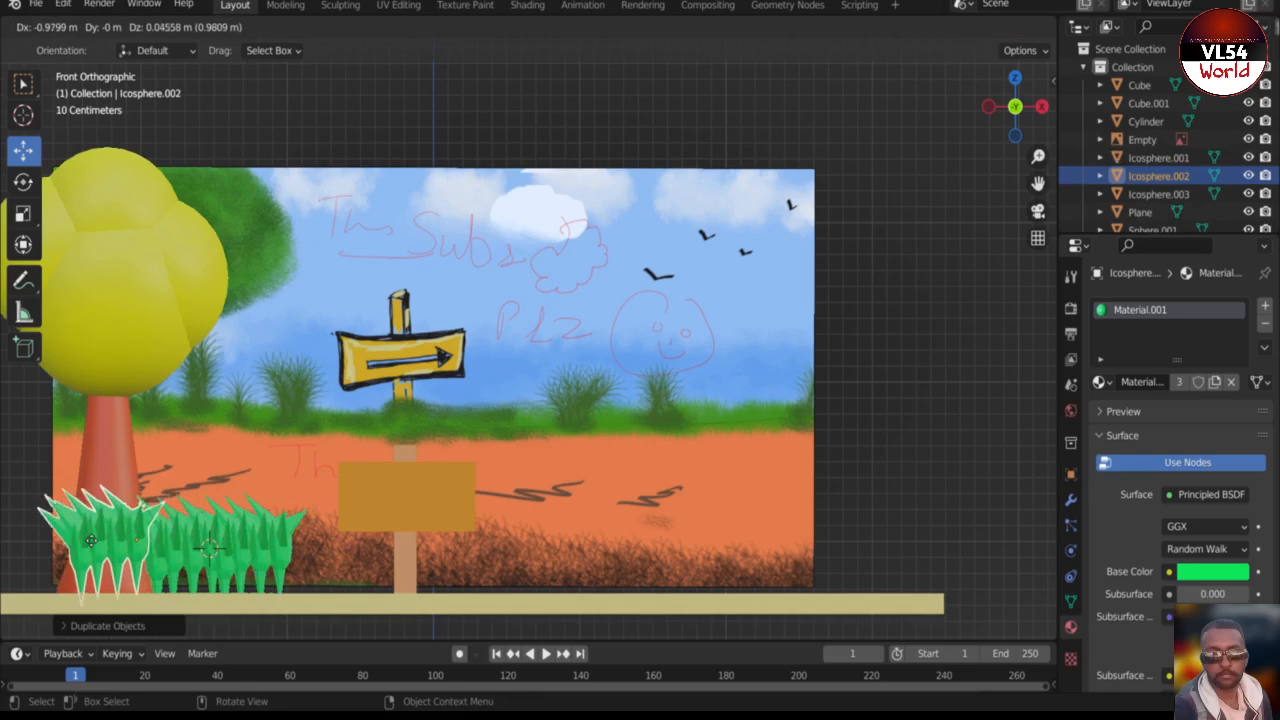
pyautogui.click(125, 501)
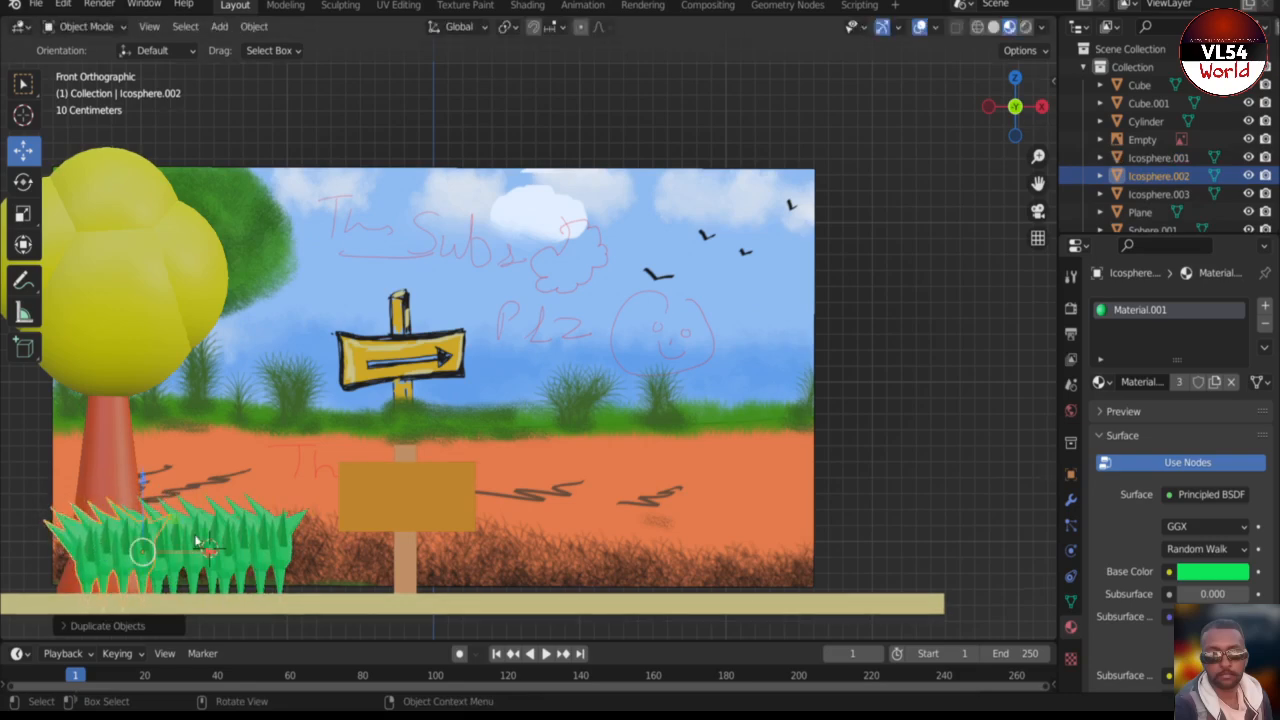
pyautogui.scroll(-2, 125, 501)
pyautogui.moveTo(134, 514); pyautogui.dragTo(214, 520, button='middle')
pyautogui.scroll(-2, 234, 520)
pyautogui.scroll(-3, 214, 520)
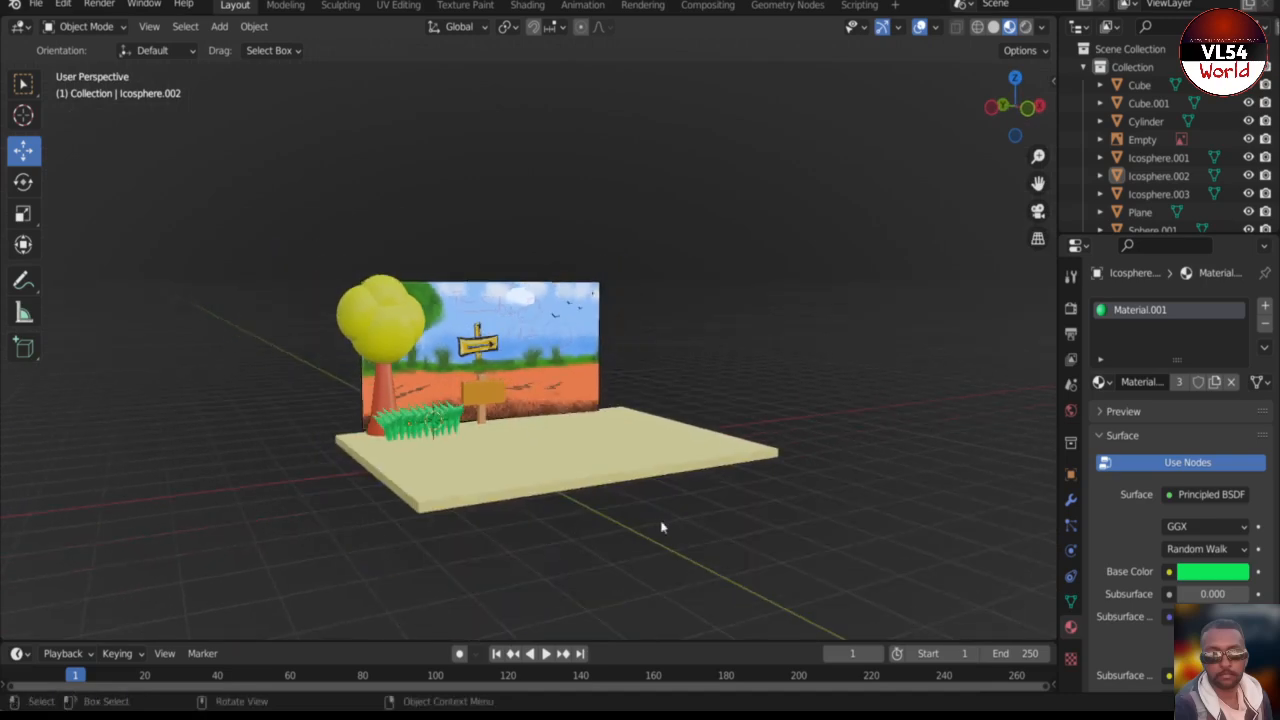
pyautogui.moveTo(657, 537); pyautogui.dragTo(632, 546, button='middle')
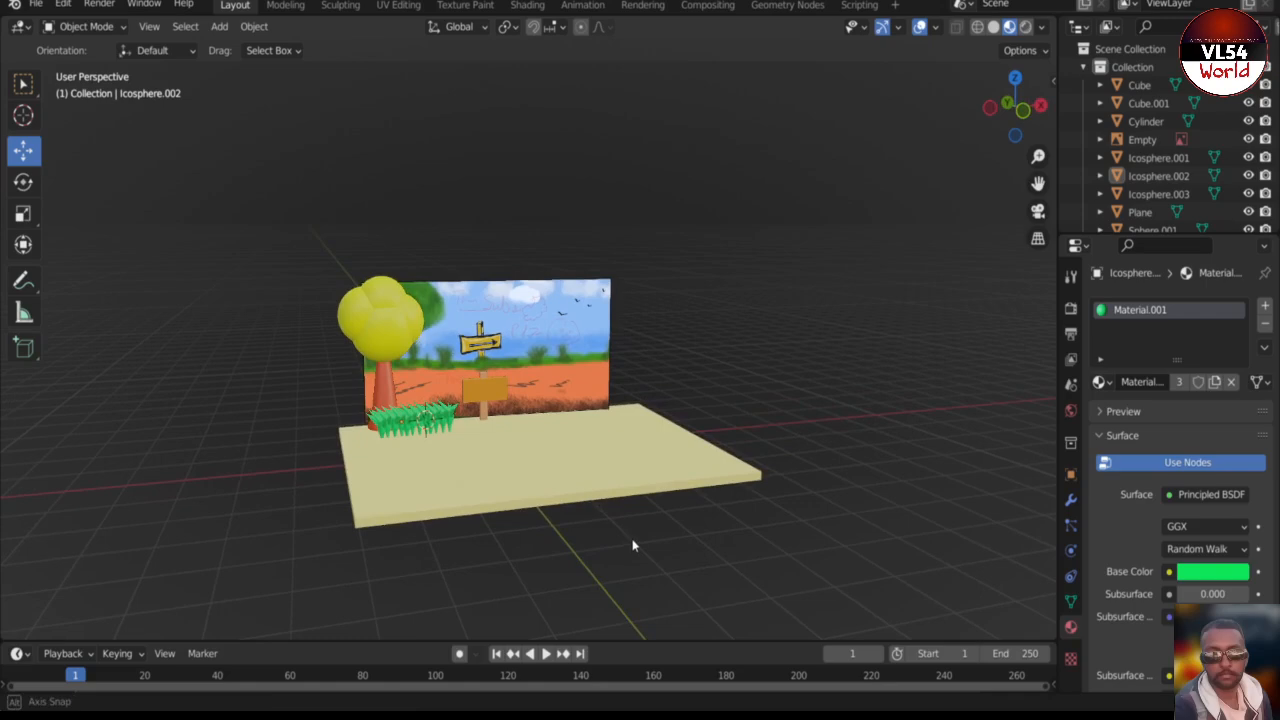
pyautogui.moveTo(632, 545); pyautogui.dragTo(632, 545, button='middle')
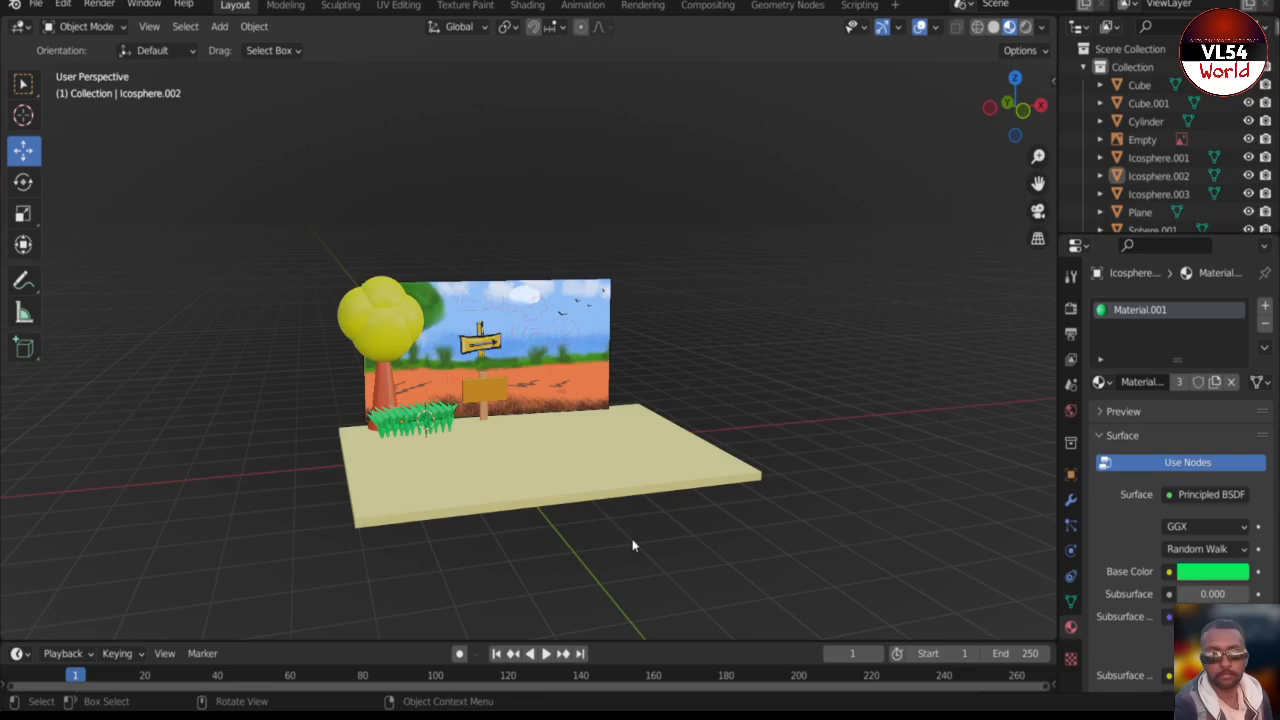
pyautogui.scroll(1, 514, 478)
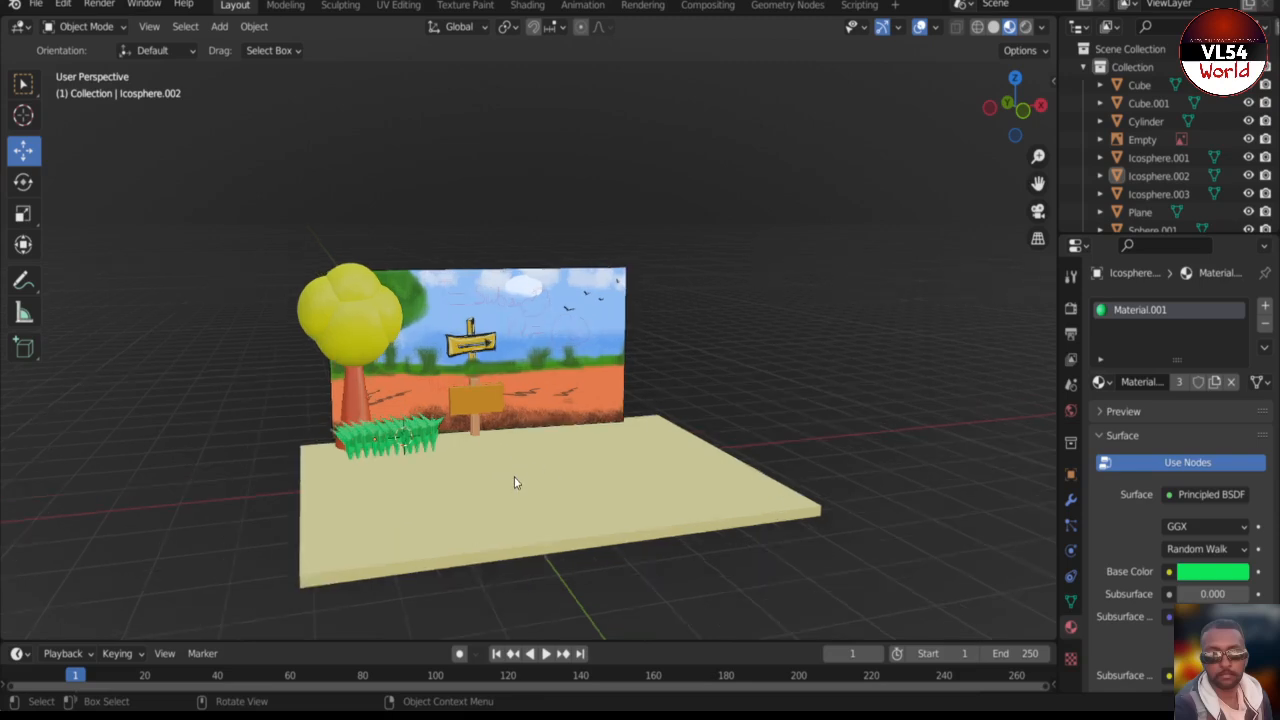